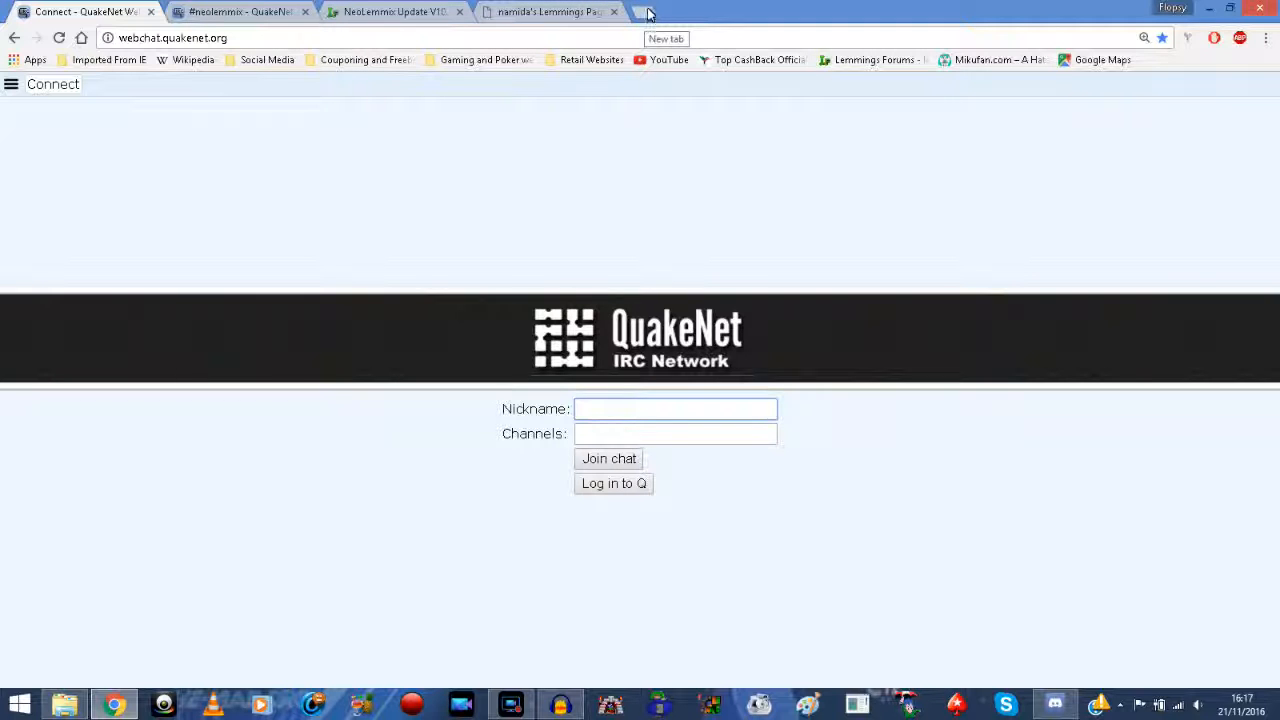
Step: Open the Lemmings Forums site in a new tab and look through its Lemmings Boards and Lemmings Projects sections
click(648, 12)
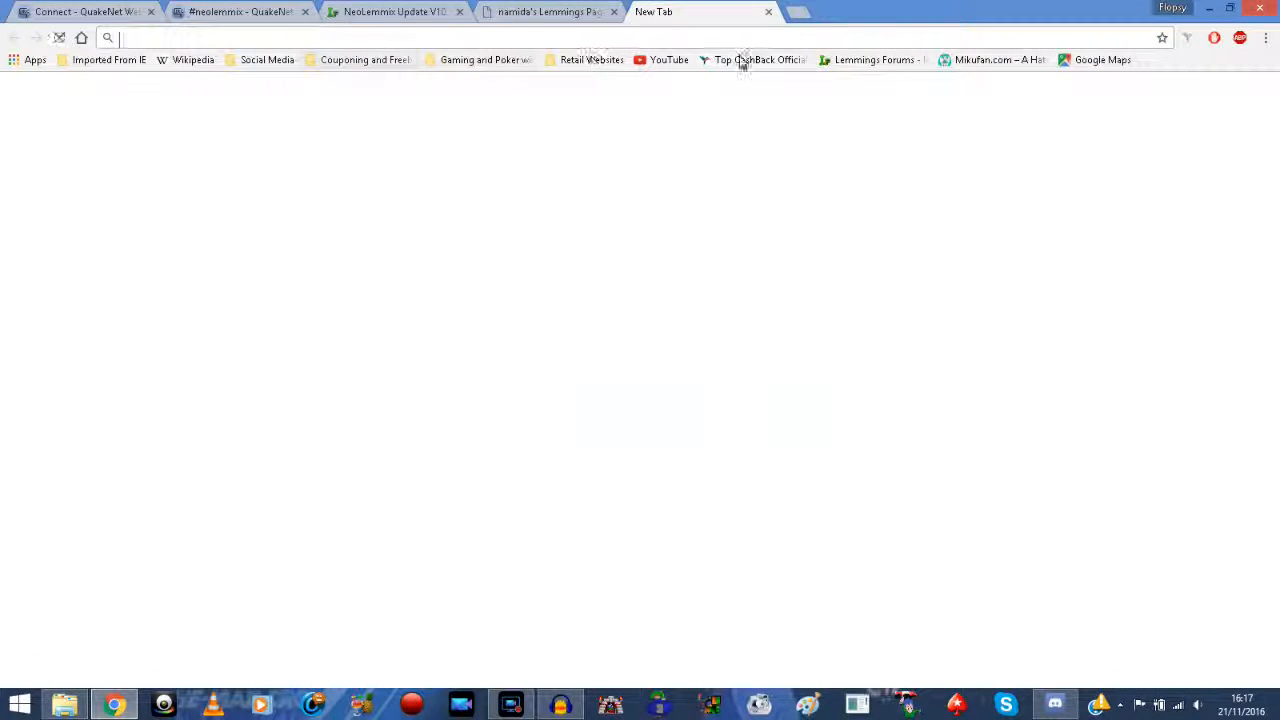
click(862, 59)
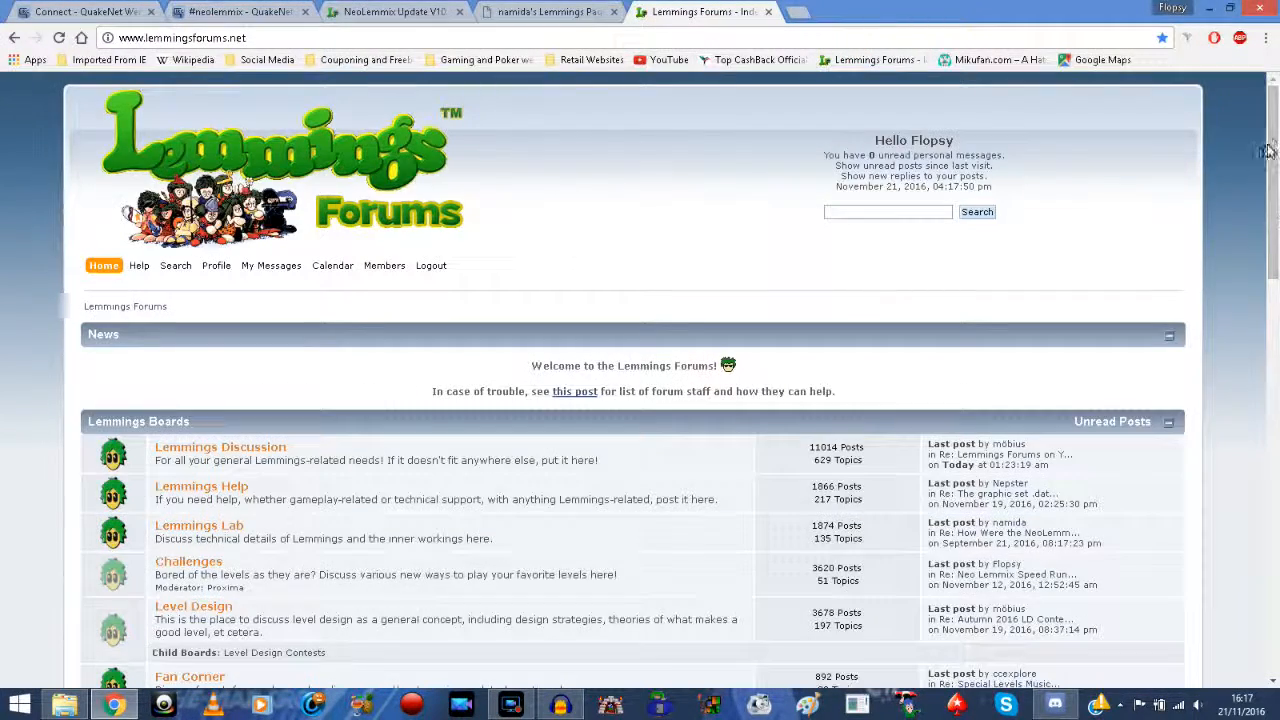
drag(1268, 150, 1268, 265)
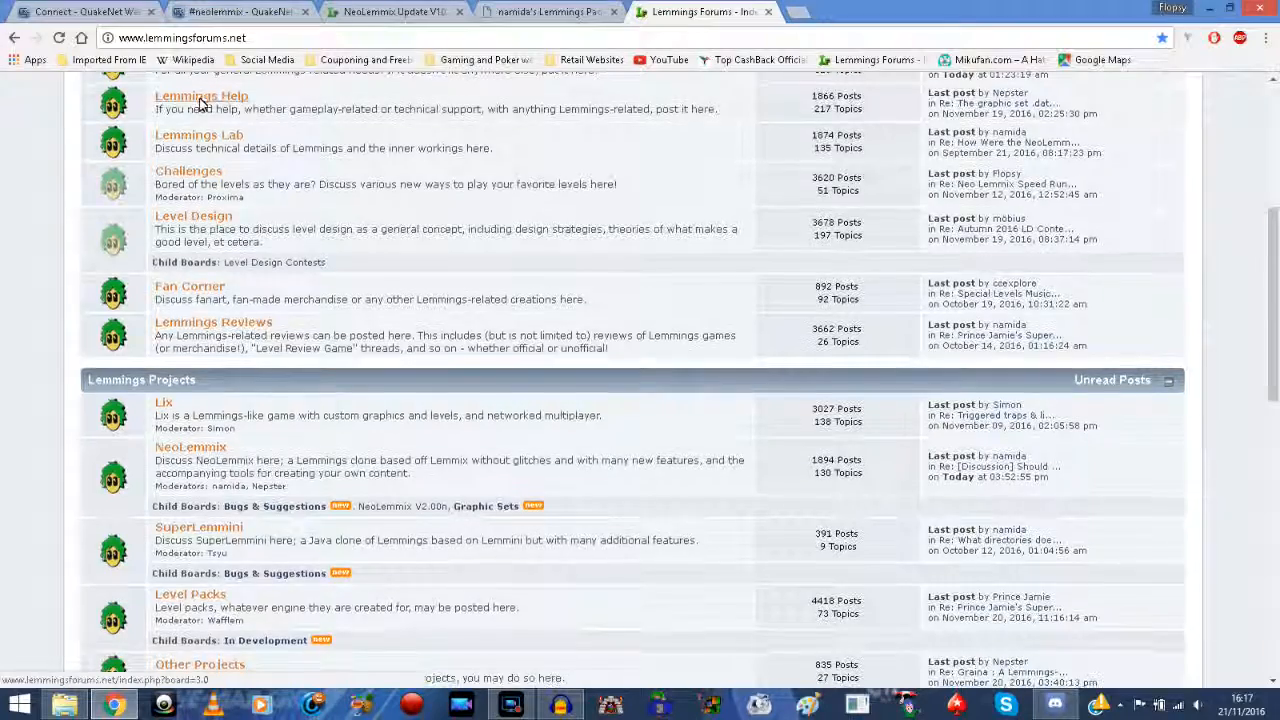
drag(1276, 299, 1274, 207)
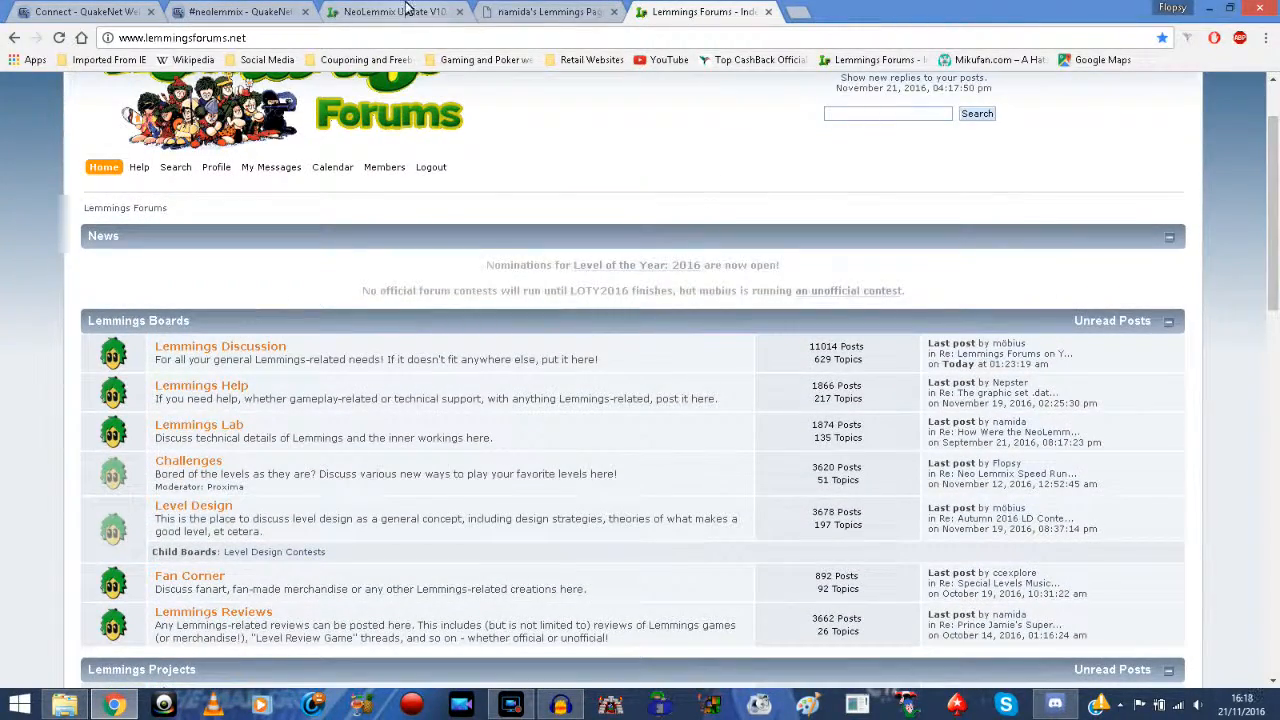
Step: View the NeoLemmix website's home page and the Lemmings Forums again, returning to the QuakeNet connect page
click(80, 11)
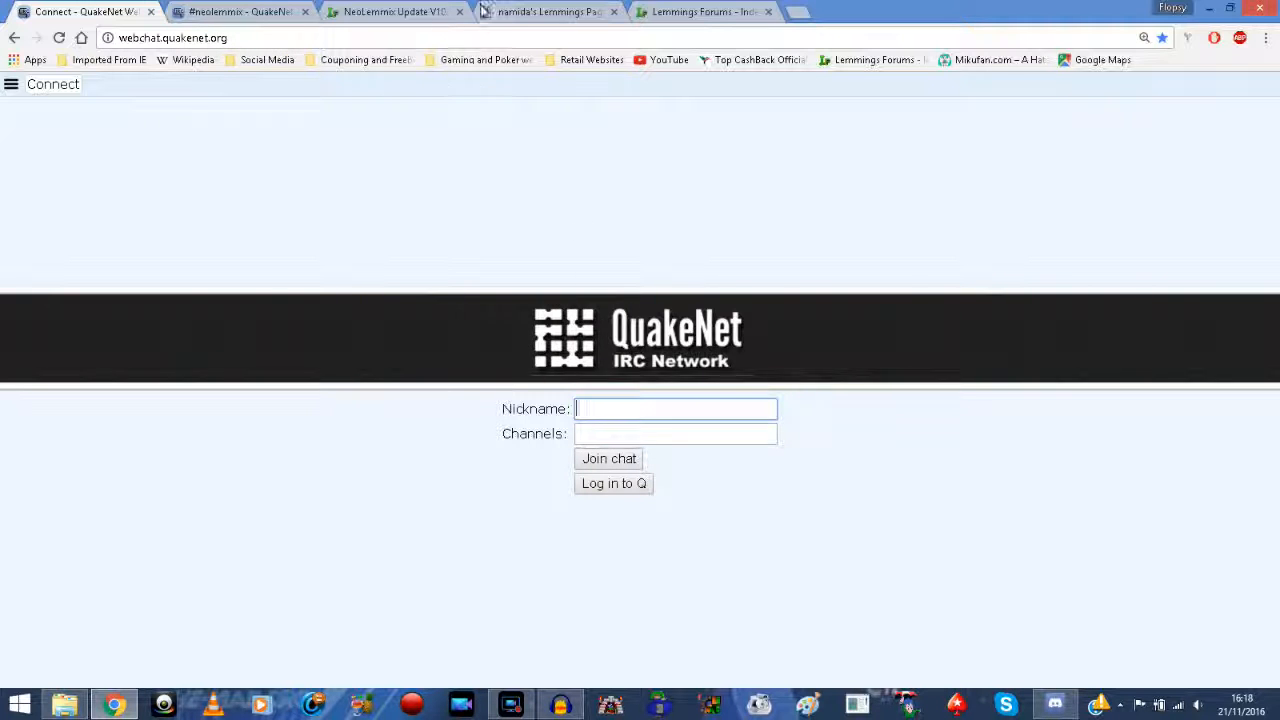
click(545, 11)
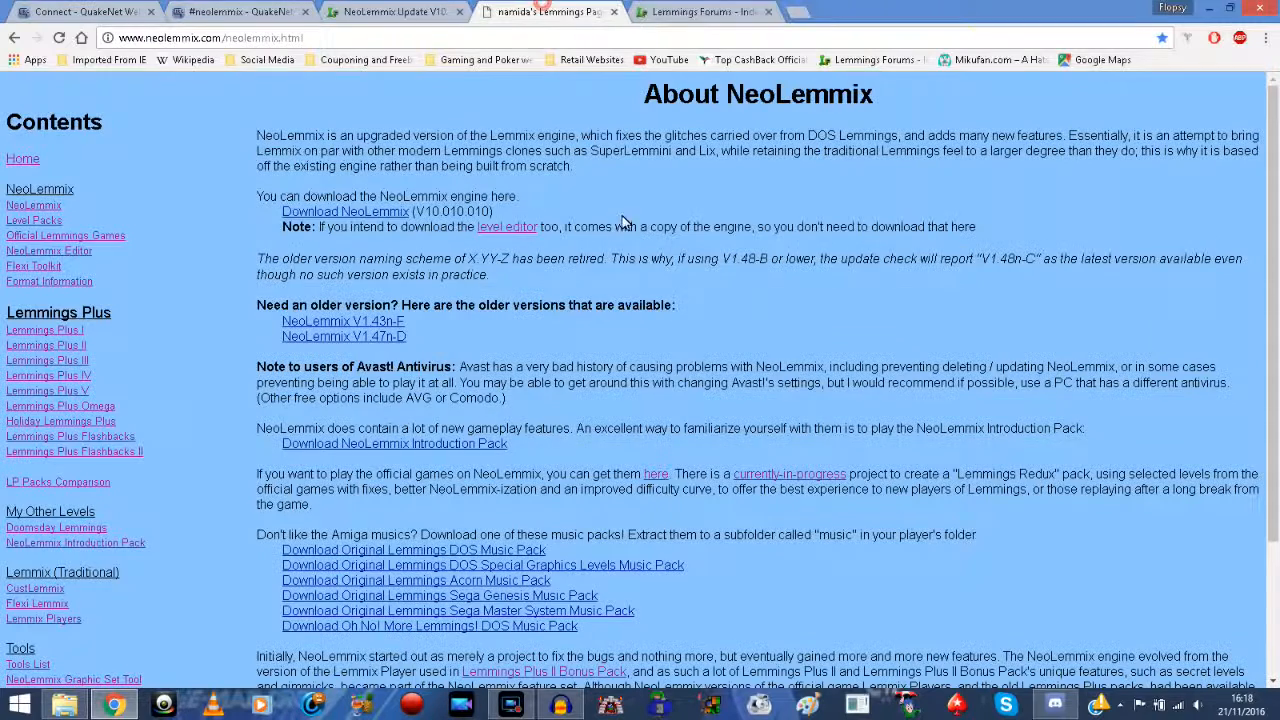
click(20, 160)
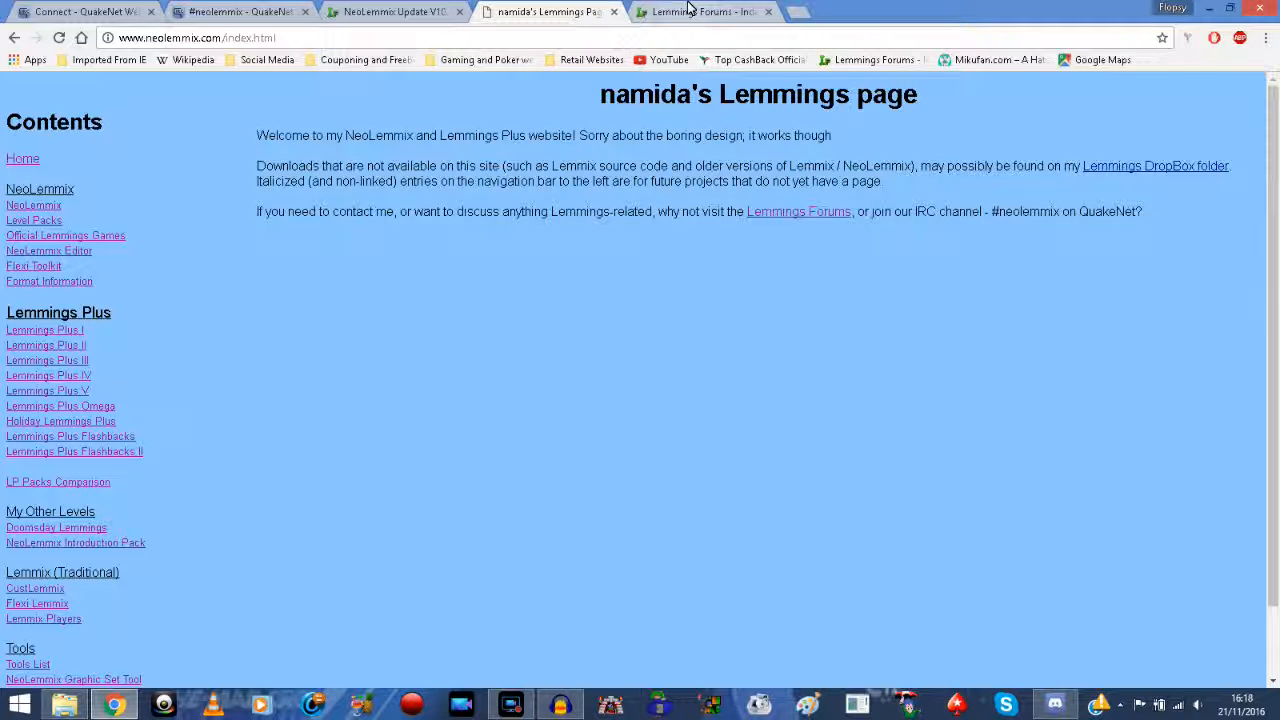
click(688, 8)
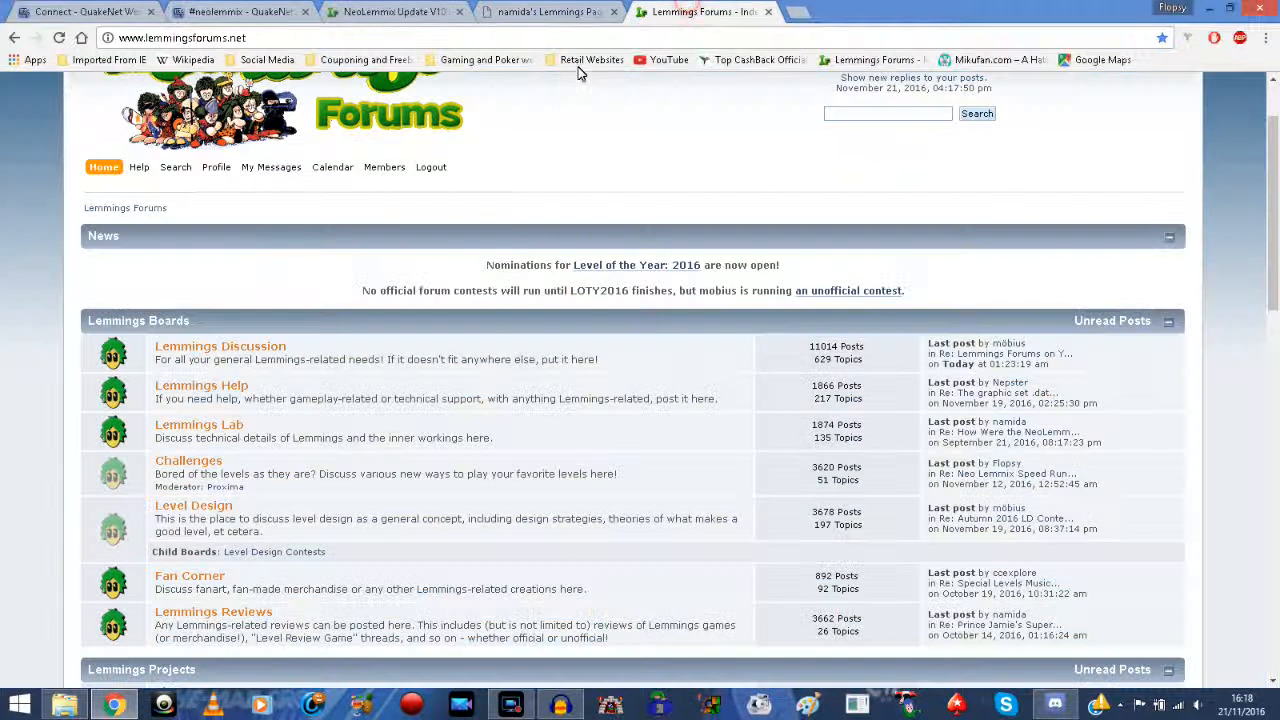
click(14, 10)
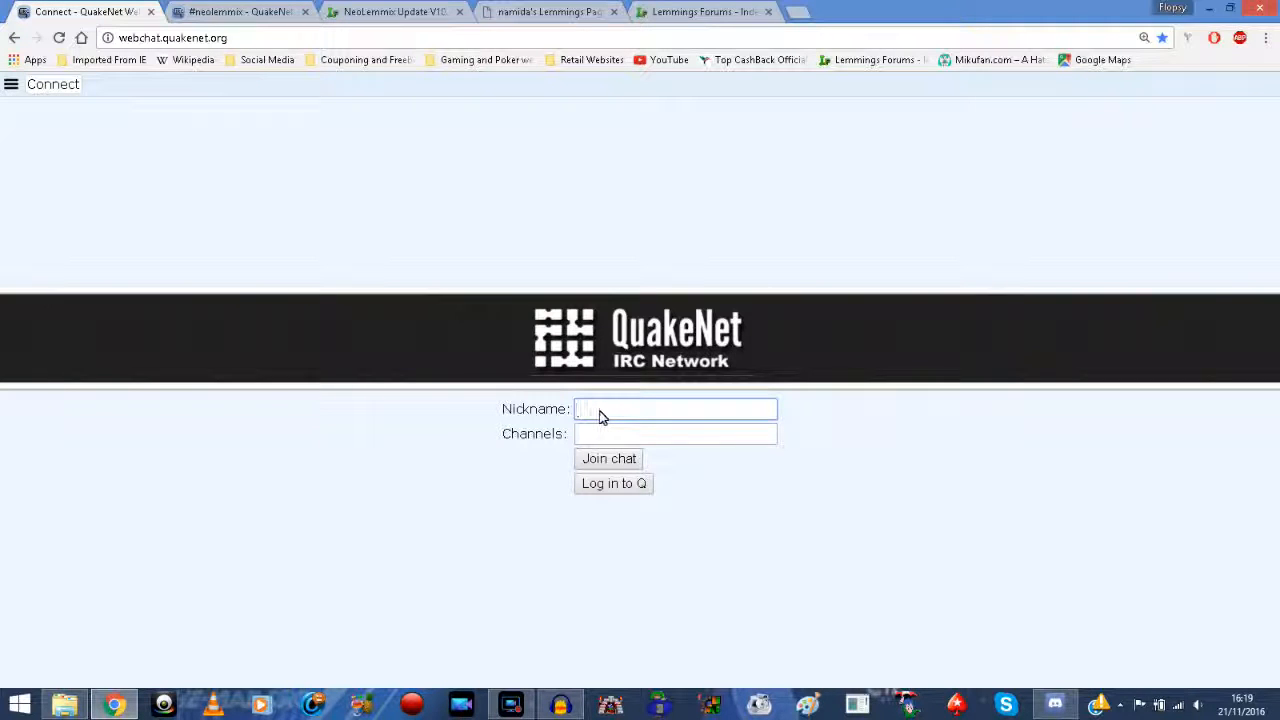
Step: Close the open #neolemmix chat tab, confirm leaving the site, and return to the QuakeNet connect page
click(305, 14)
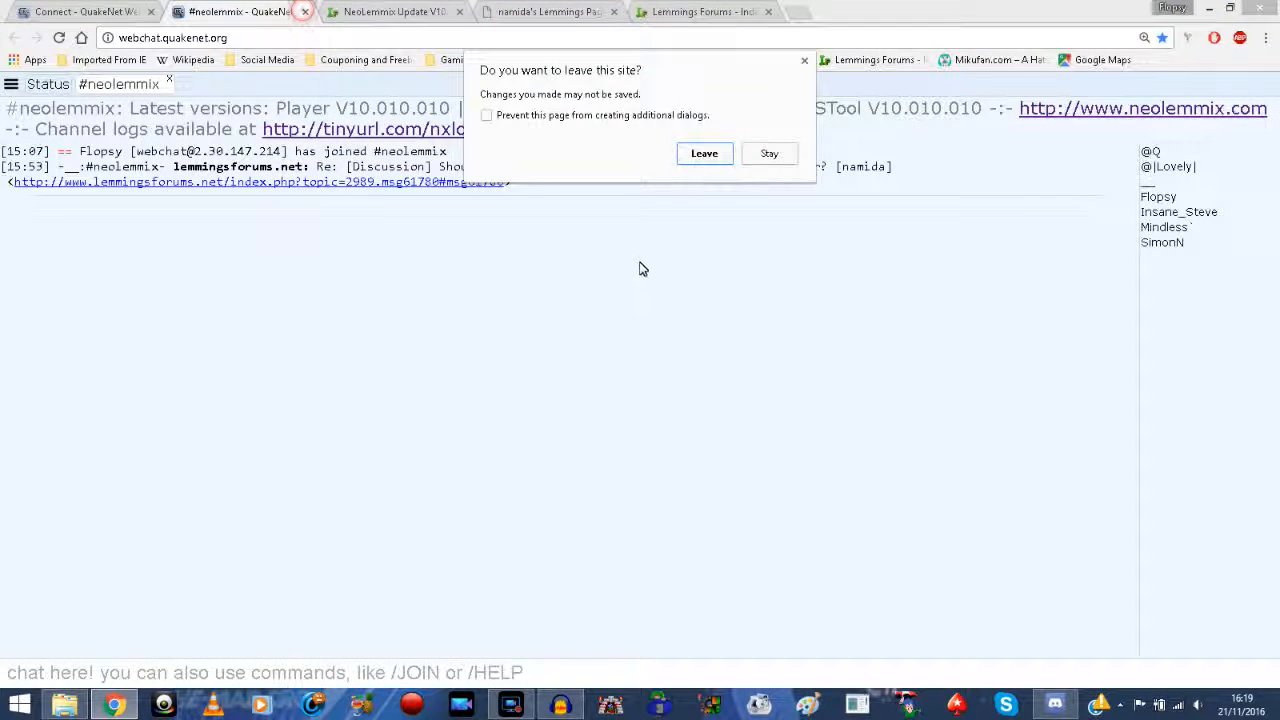
click(714, 157)
click(72, 12)
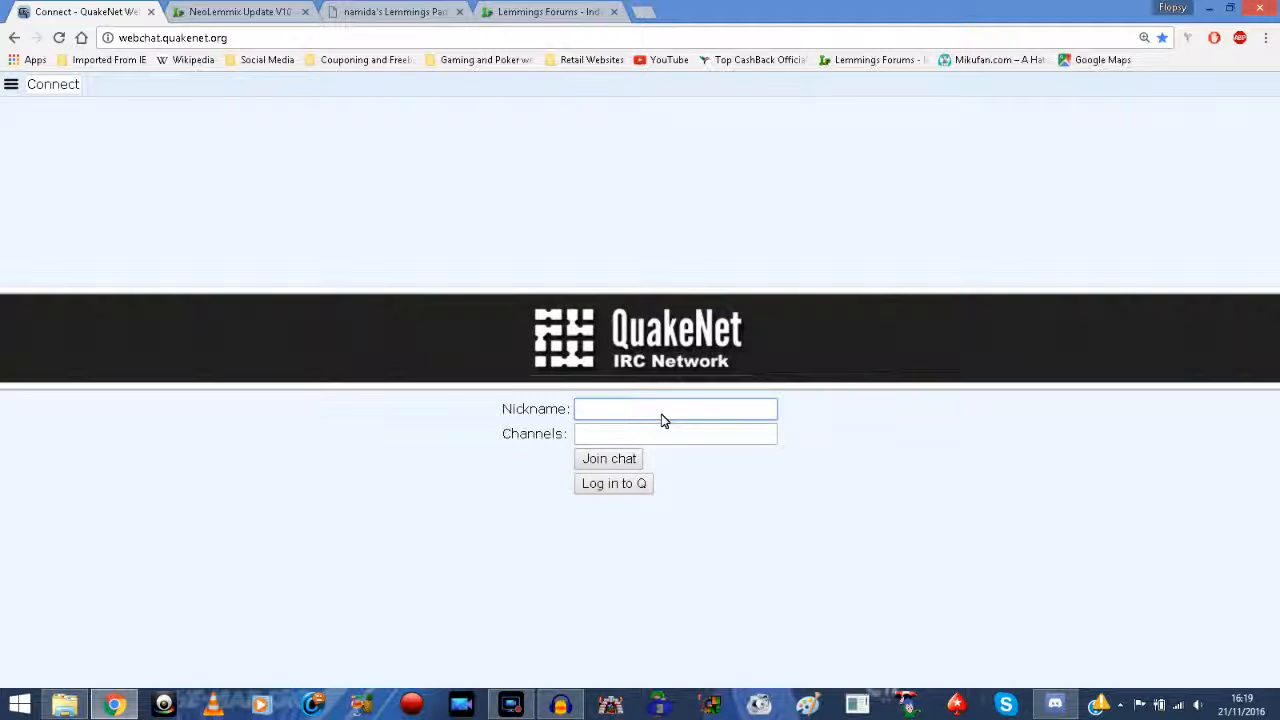
Step: Fill in the nickname and join the #neolemmix channel on QuakeNet webchat
text(Flopsy)
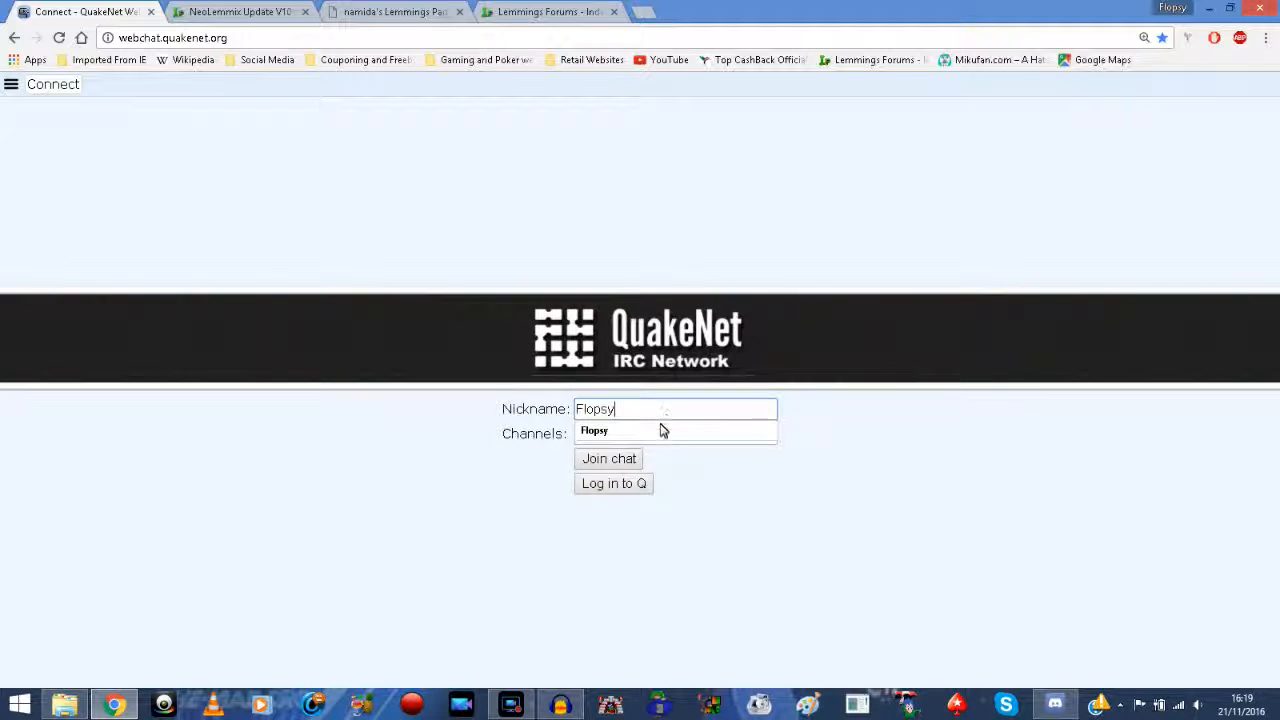
click(660, 430)
click(645, 436)
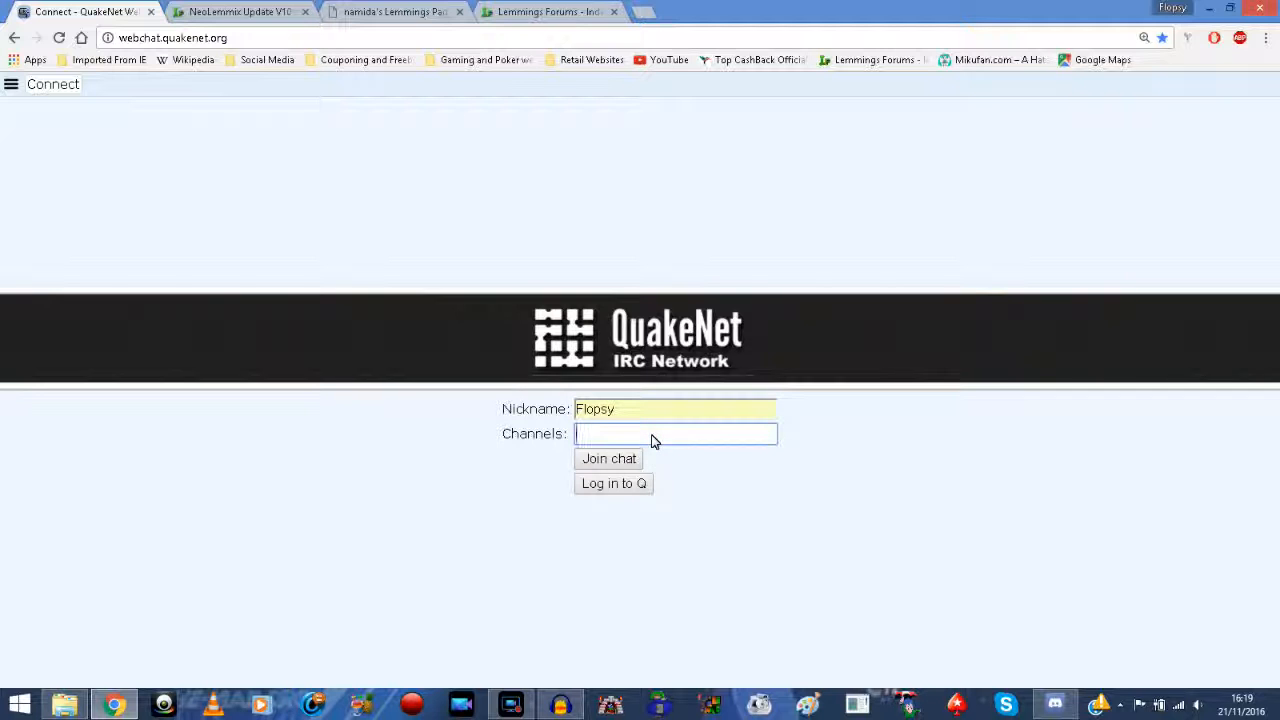
text(#neole)
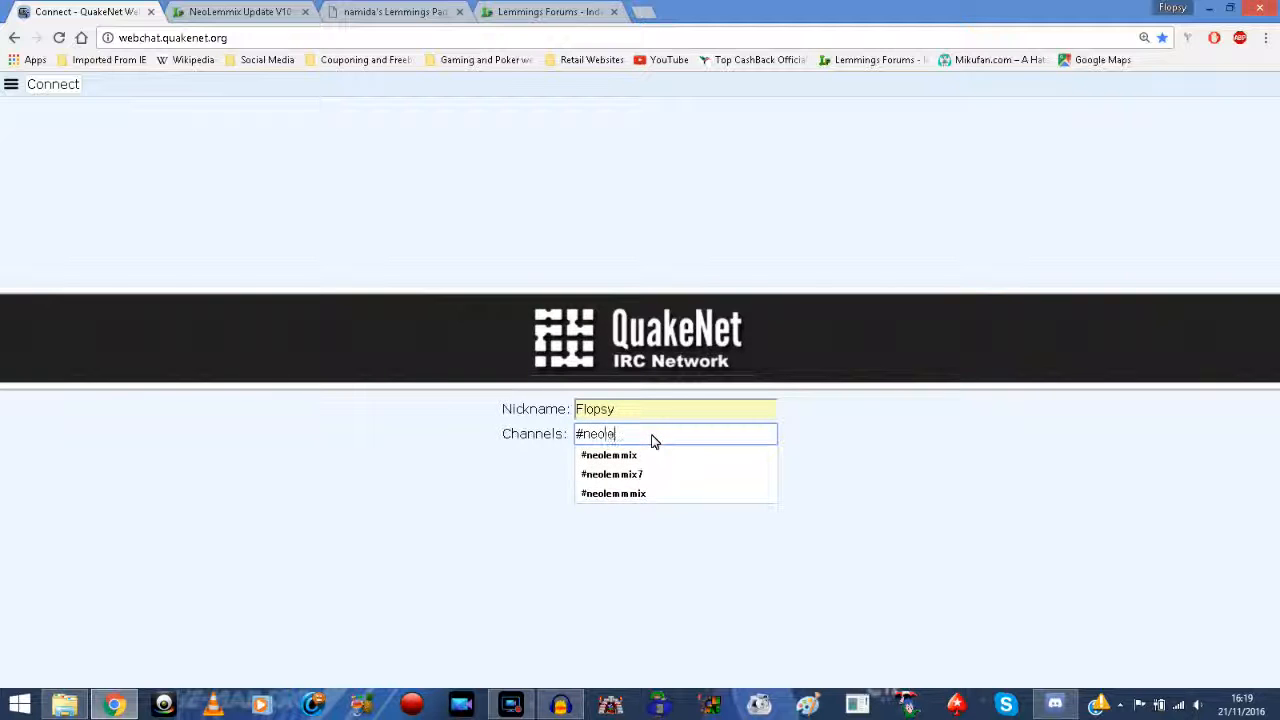
text(mmix)
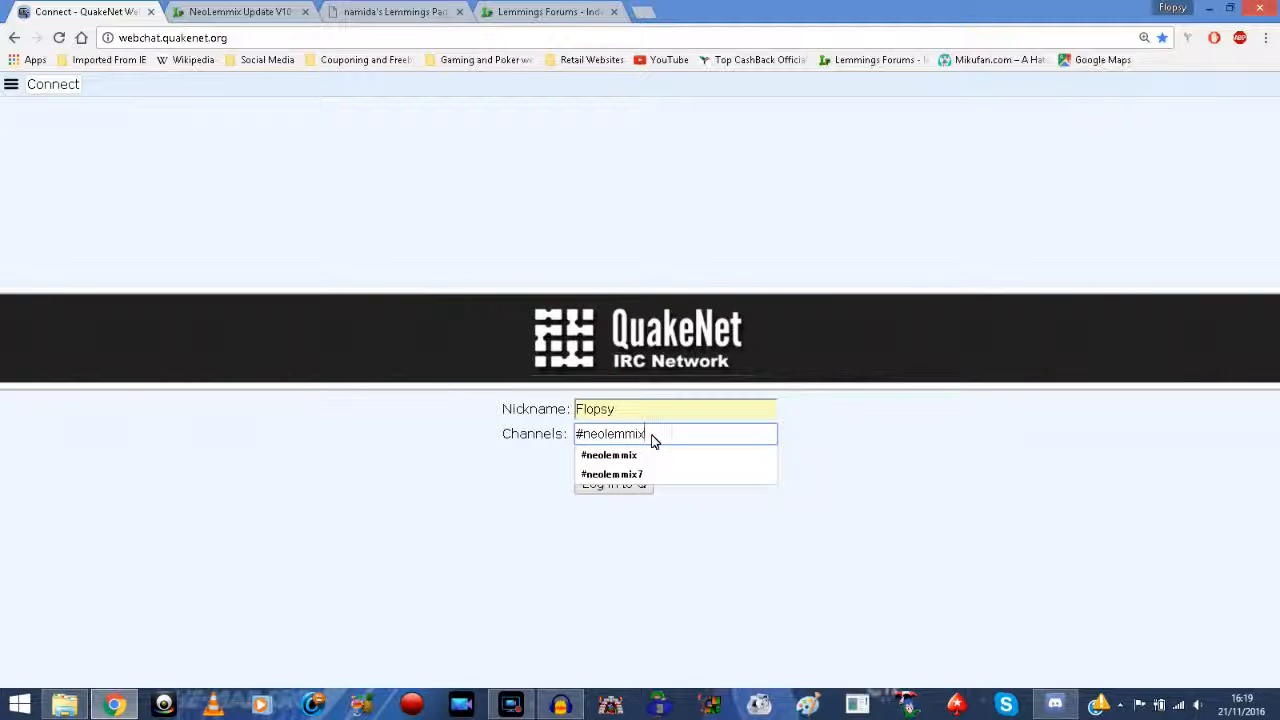
click(903, 440)
click(619, 464)
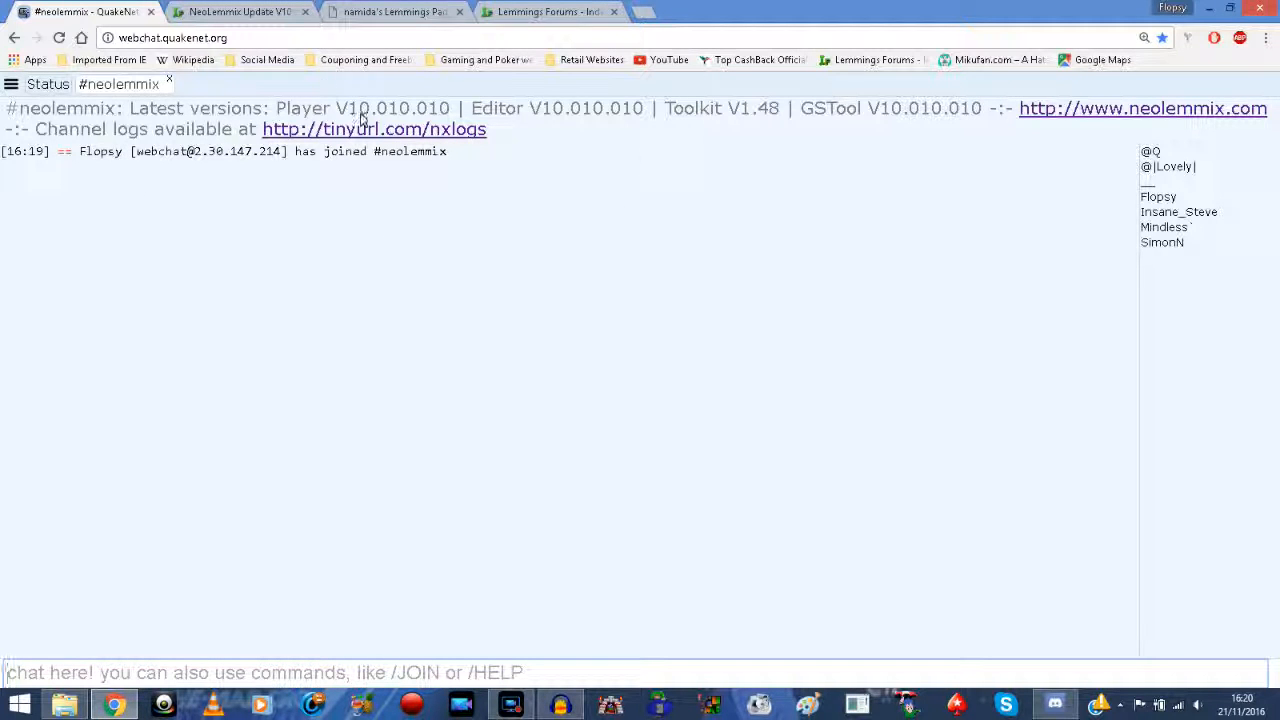
Step: Minimize the browser to the desktop and launch the NeoLemmix Flexi Toolkit
click(1207, 8)
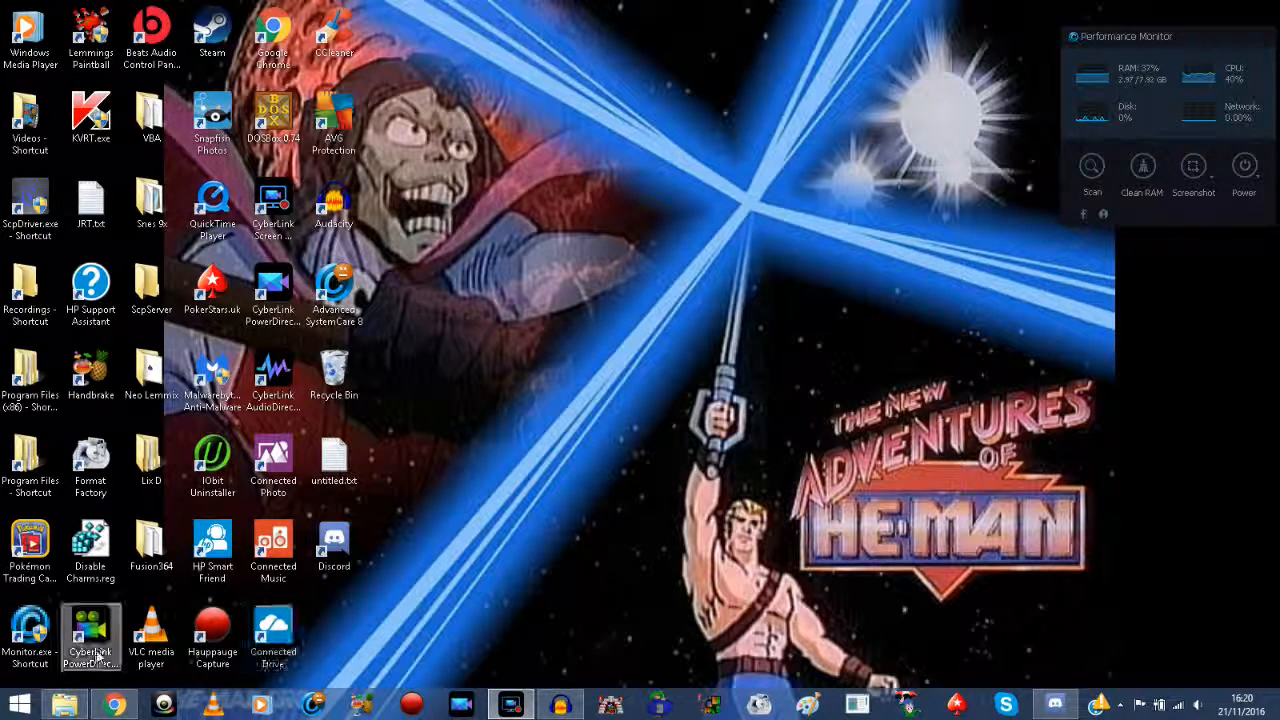
click(117, 705)
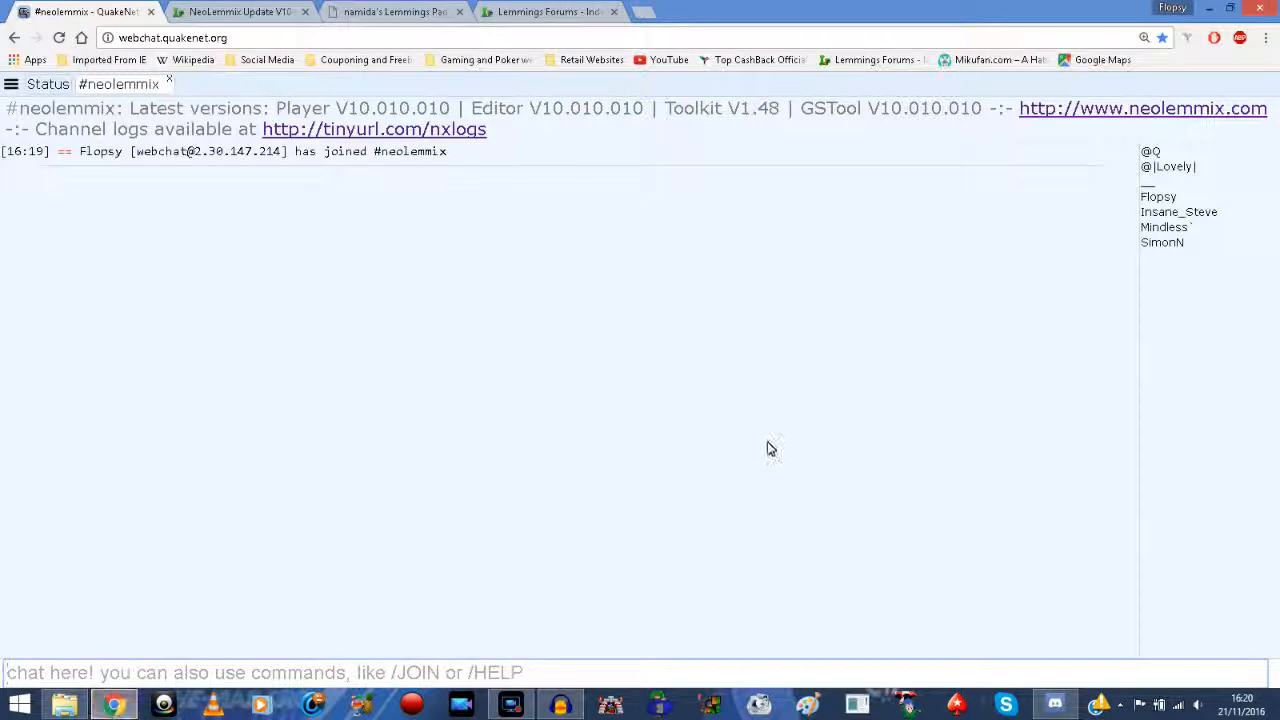
click(1209, 8)
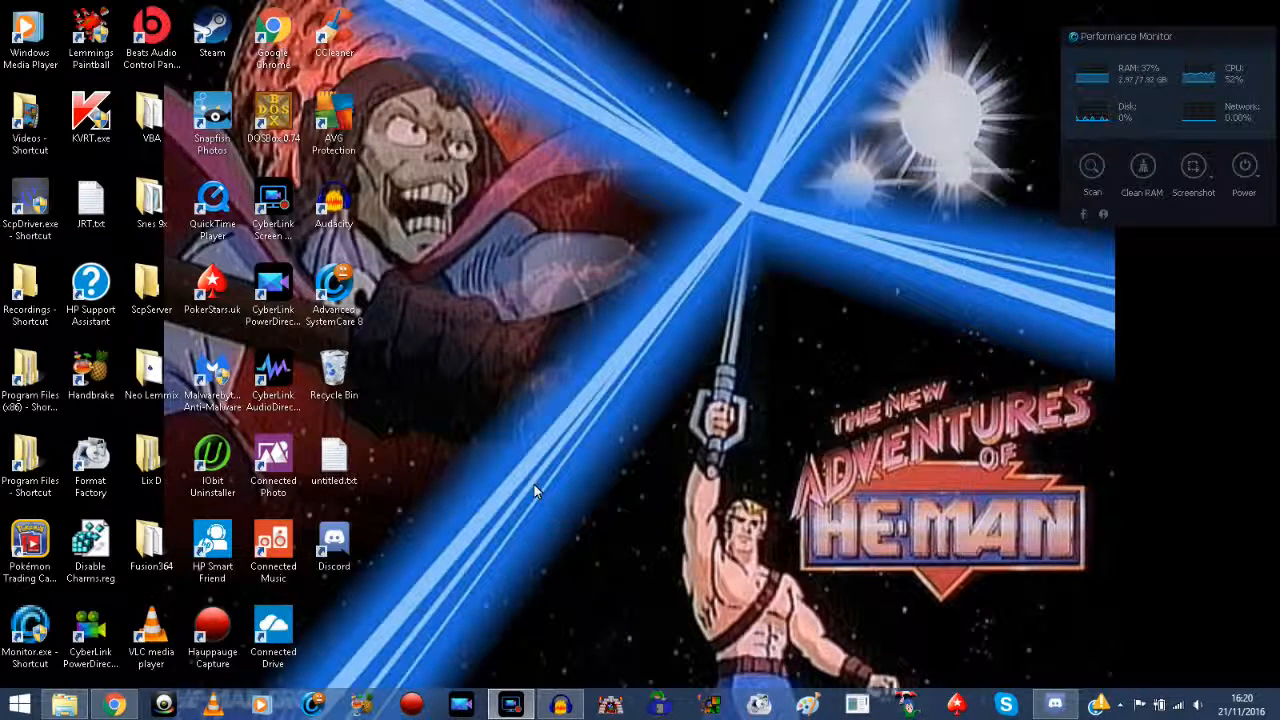
click(657, 706)
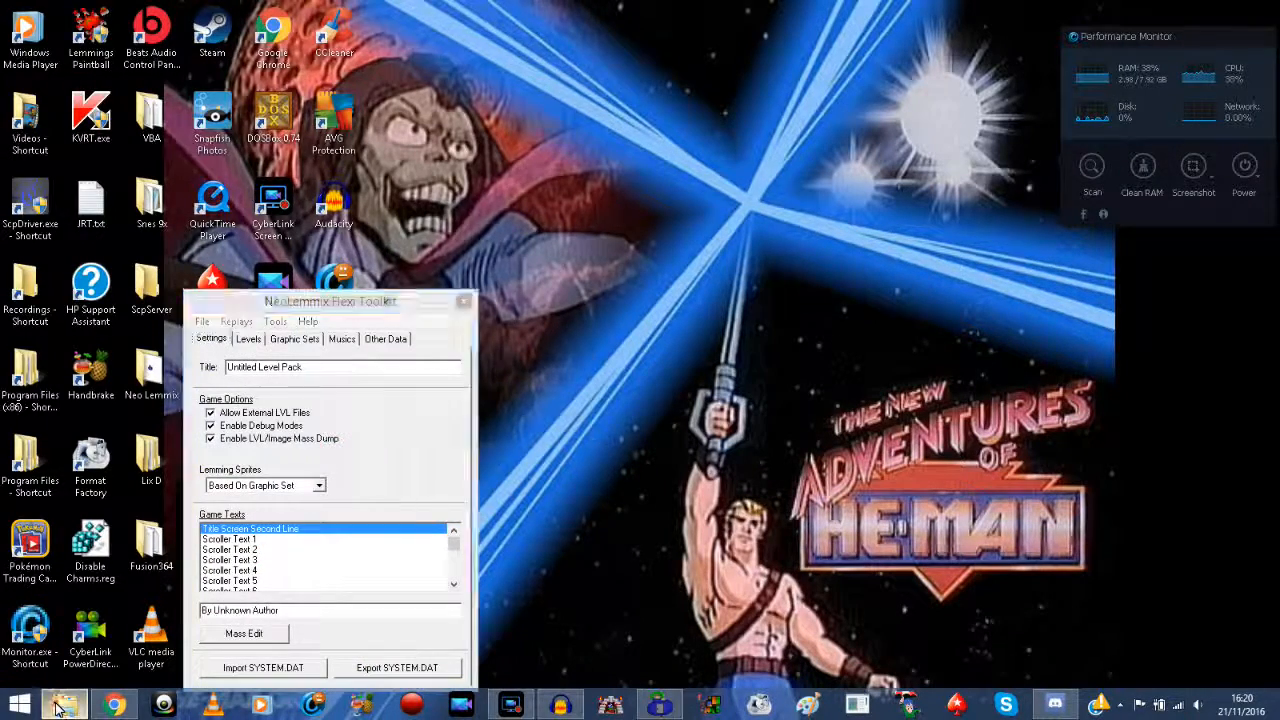
Step: Switch to File Explorer and go up from the Music folder to the Neo Lemmix folder, checking the NeoLemmix website on the way
click(57, 708)
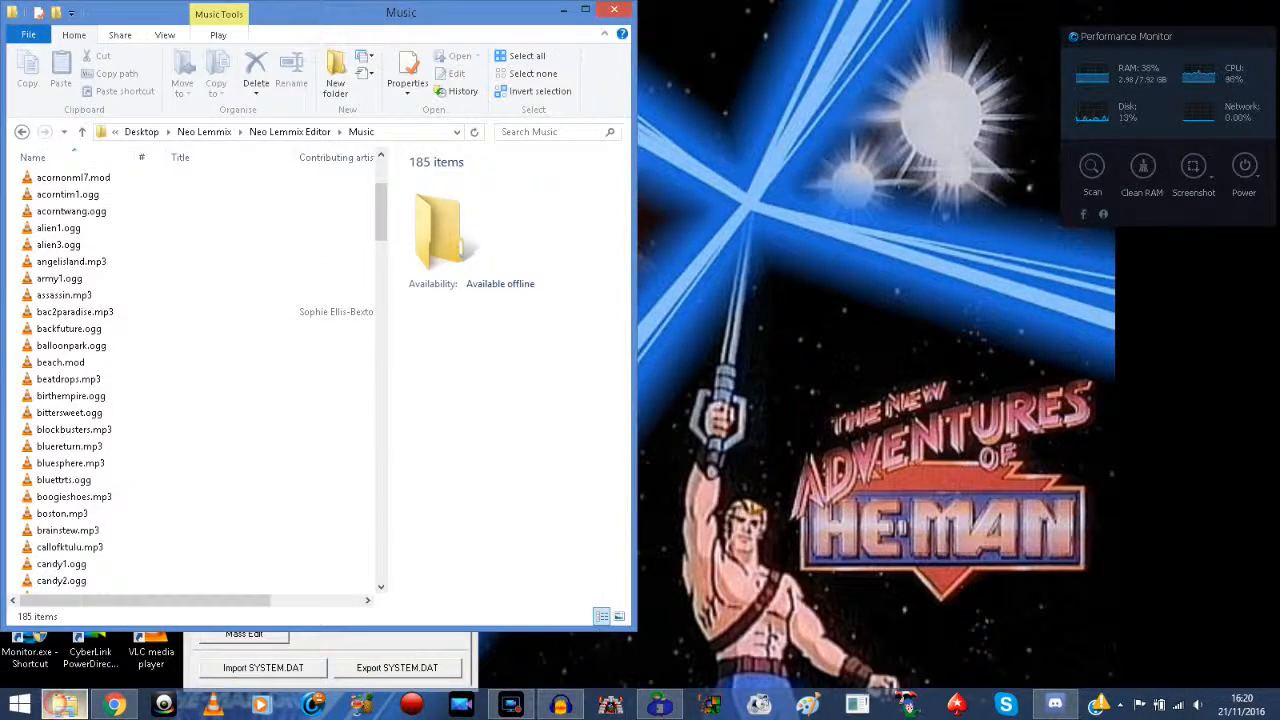
click(81, 132)
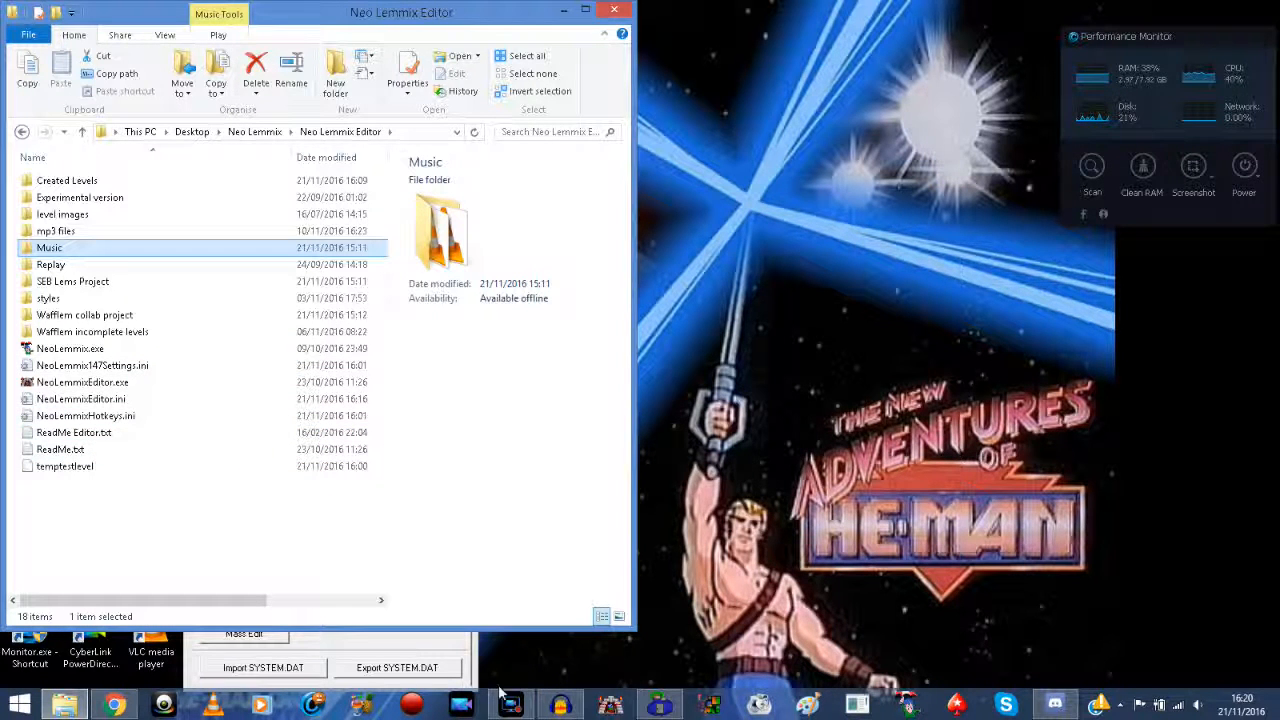
click(115, 705)
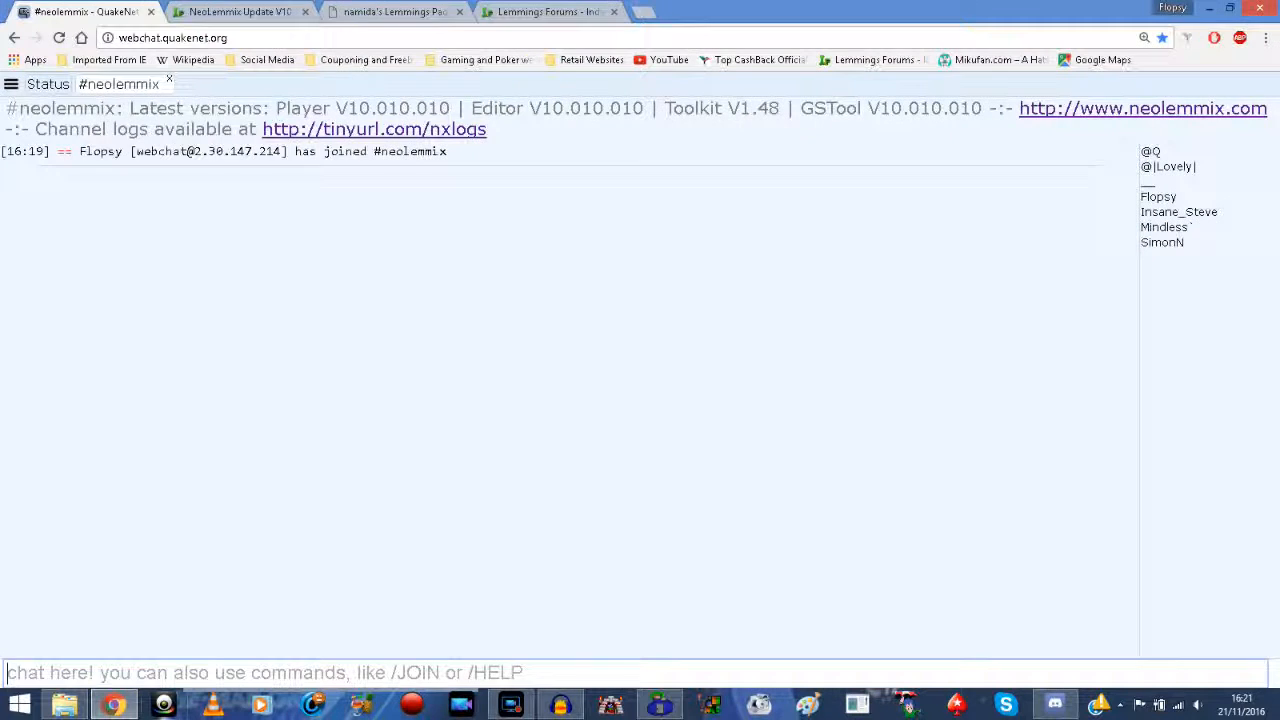
click(376, 10)
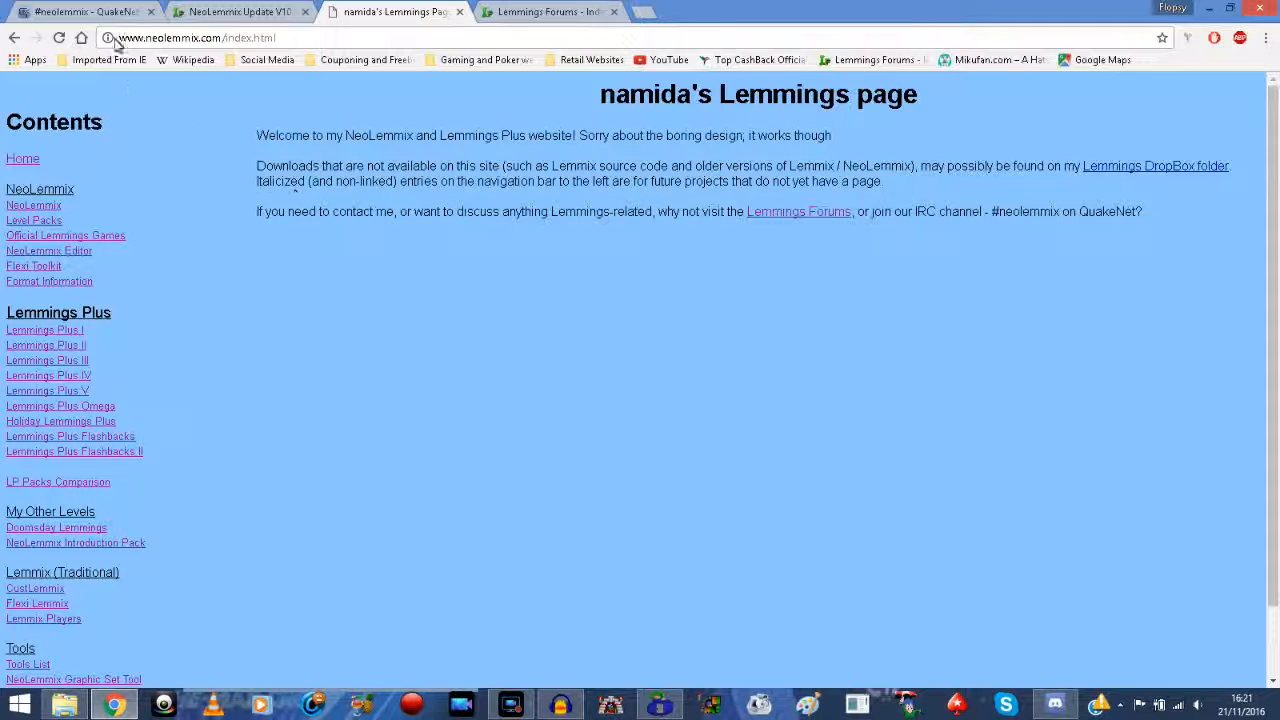
click(1208, 8)
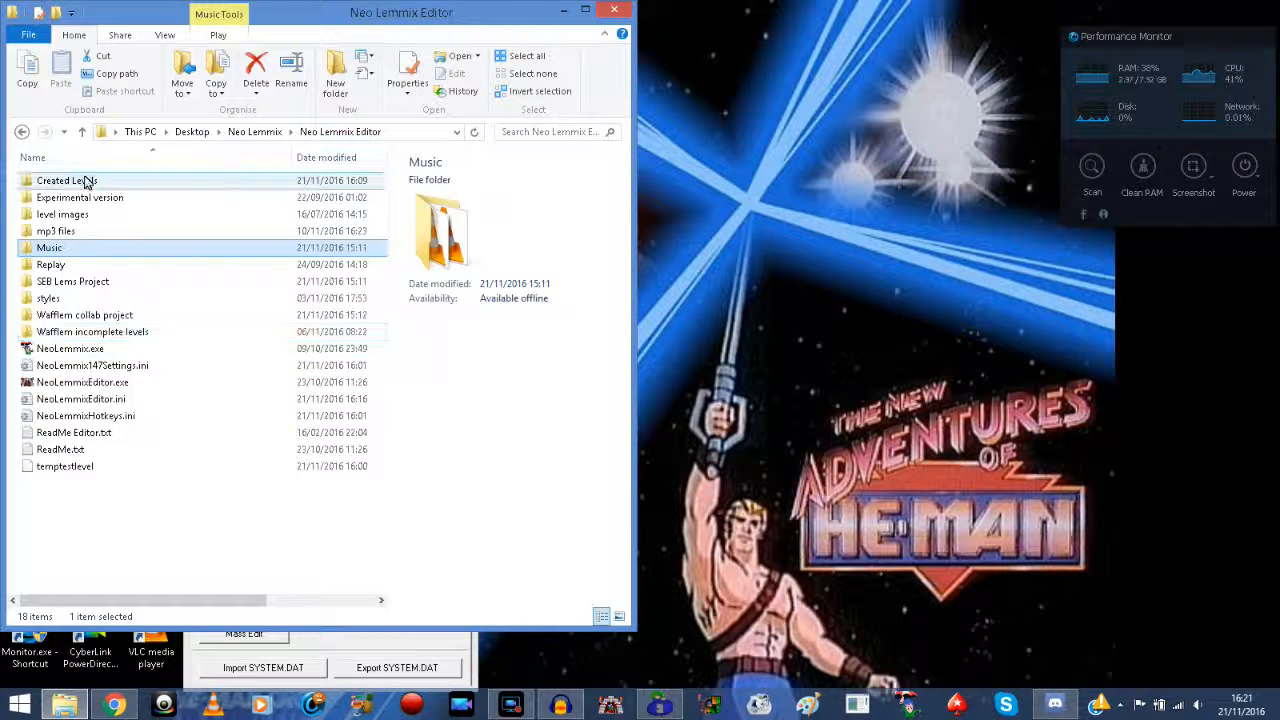
click(80, 133)
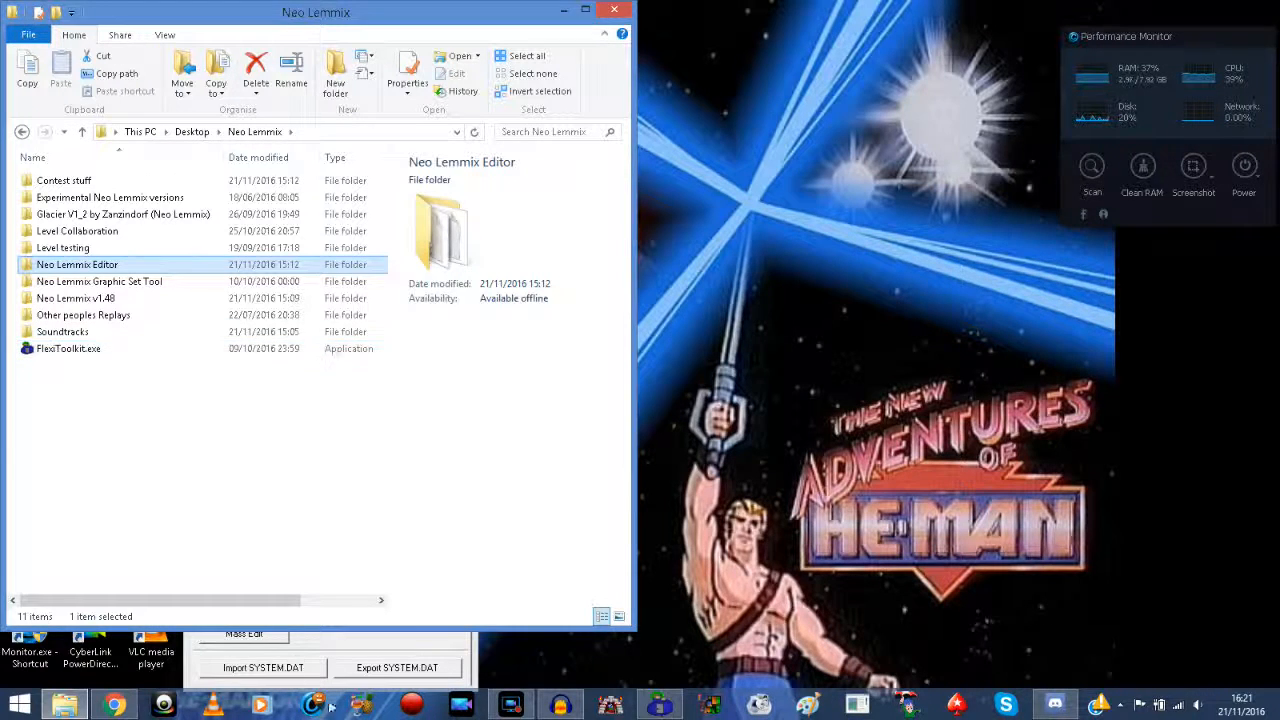
Step: Close the Flexi Toolkit, try launching it from FlexiToolkit.exe in the Neo Lemmix folder, then close and restart it
click(403, 648)
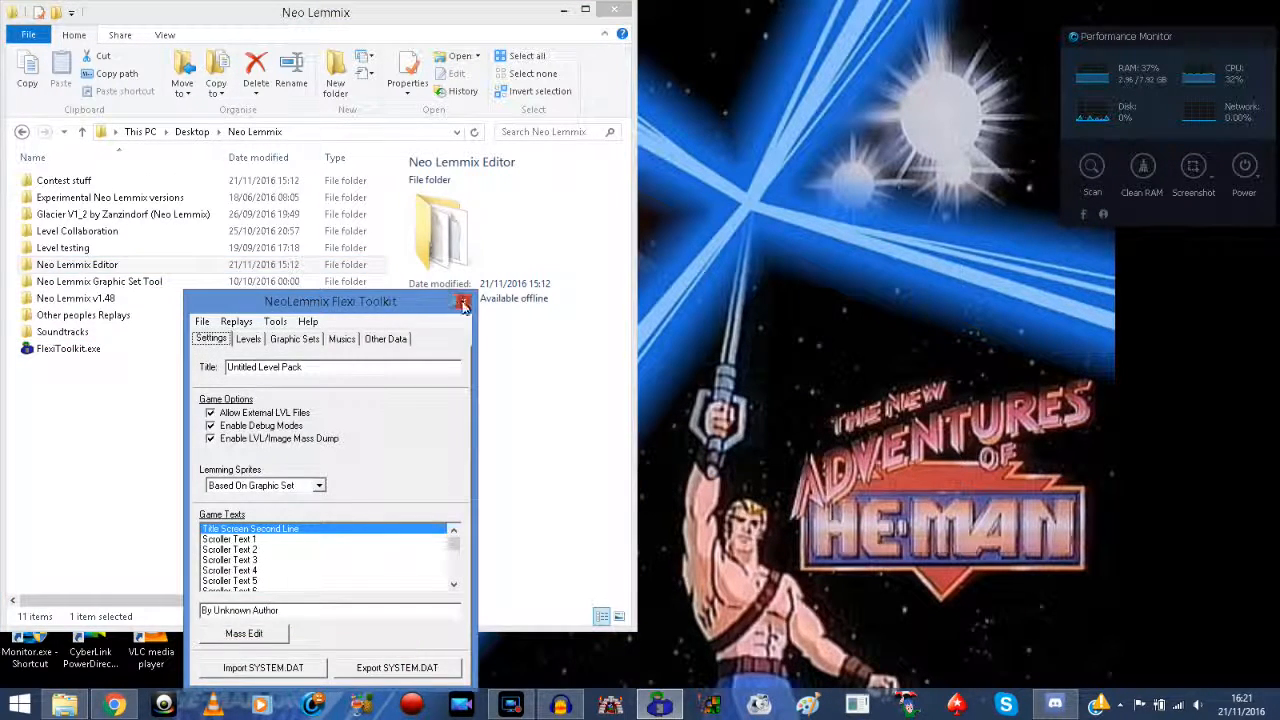
click(462, 297)
double_click(56, 349)
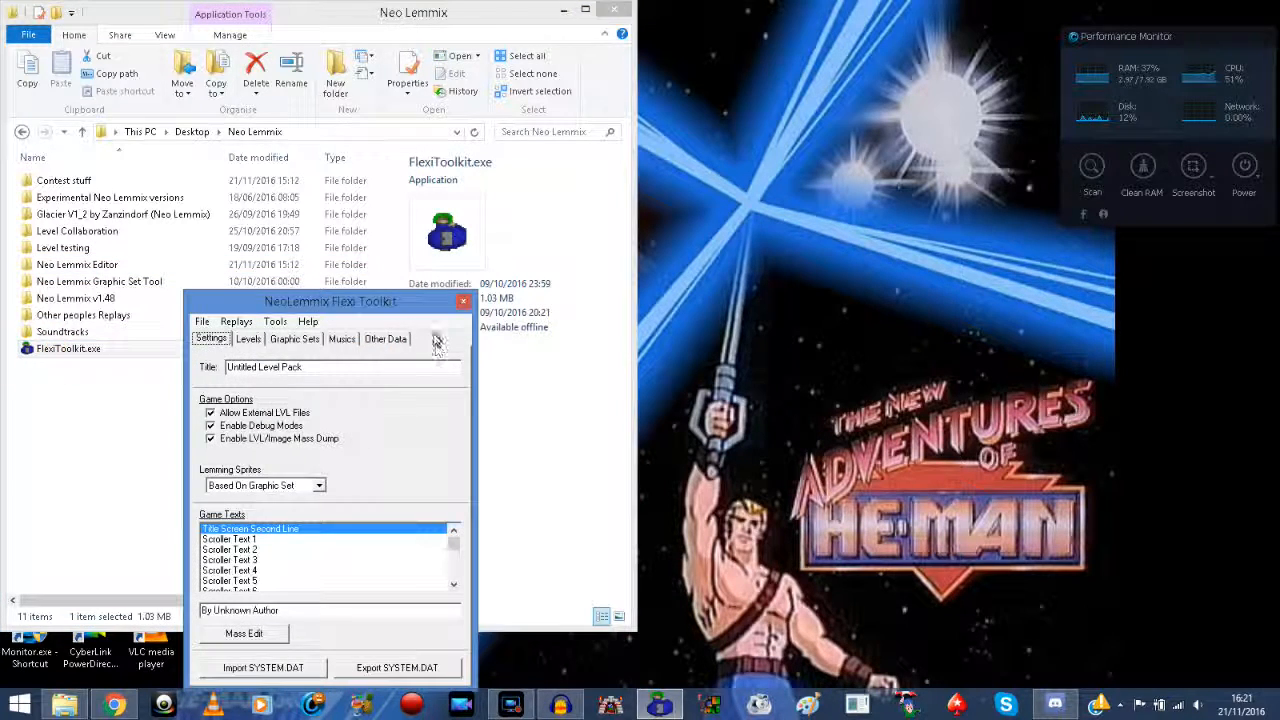
click(463, 303)
click(660, 705)
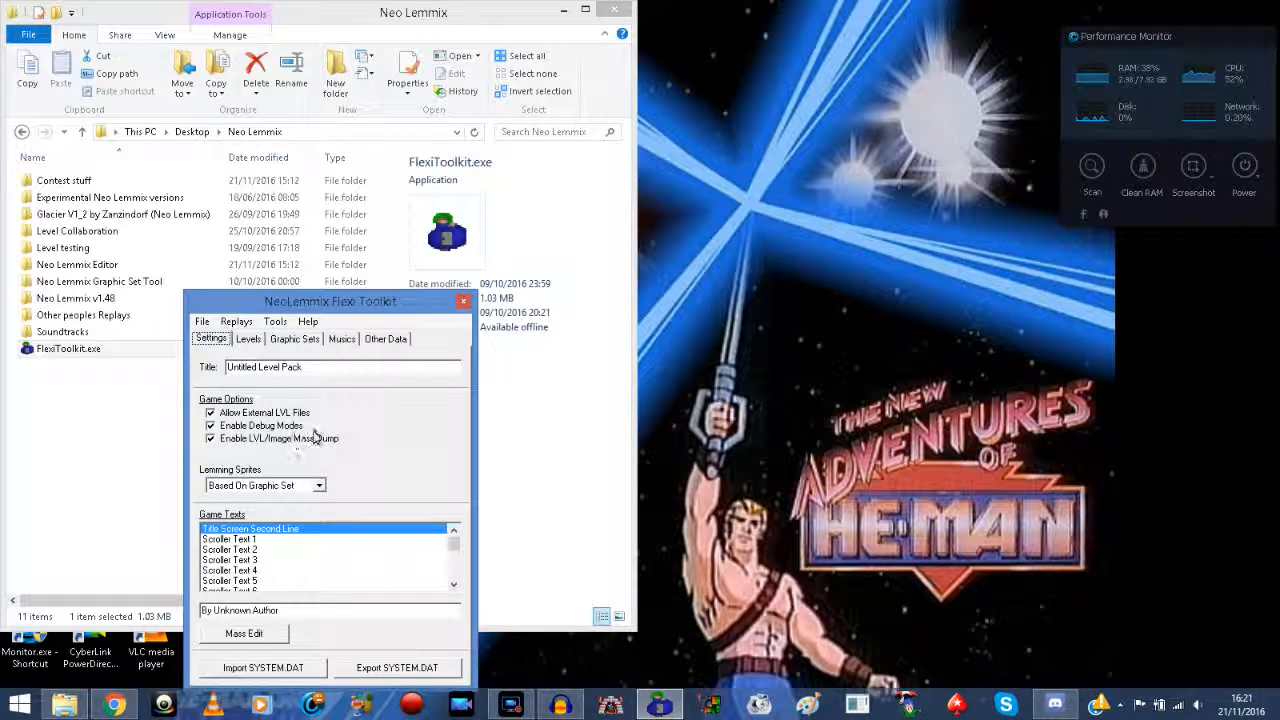
Step: Place the Flexi Toolkit window beside the folder window, select its title text, and toggle Allow External LVL Files off and back on
drag(286, 304, 682, 150)
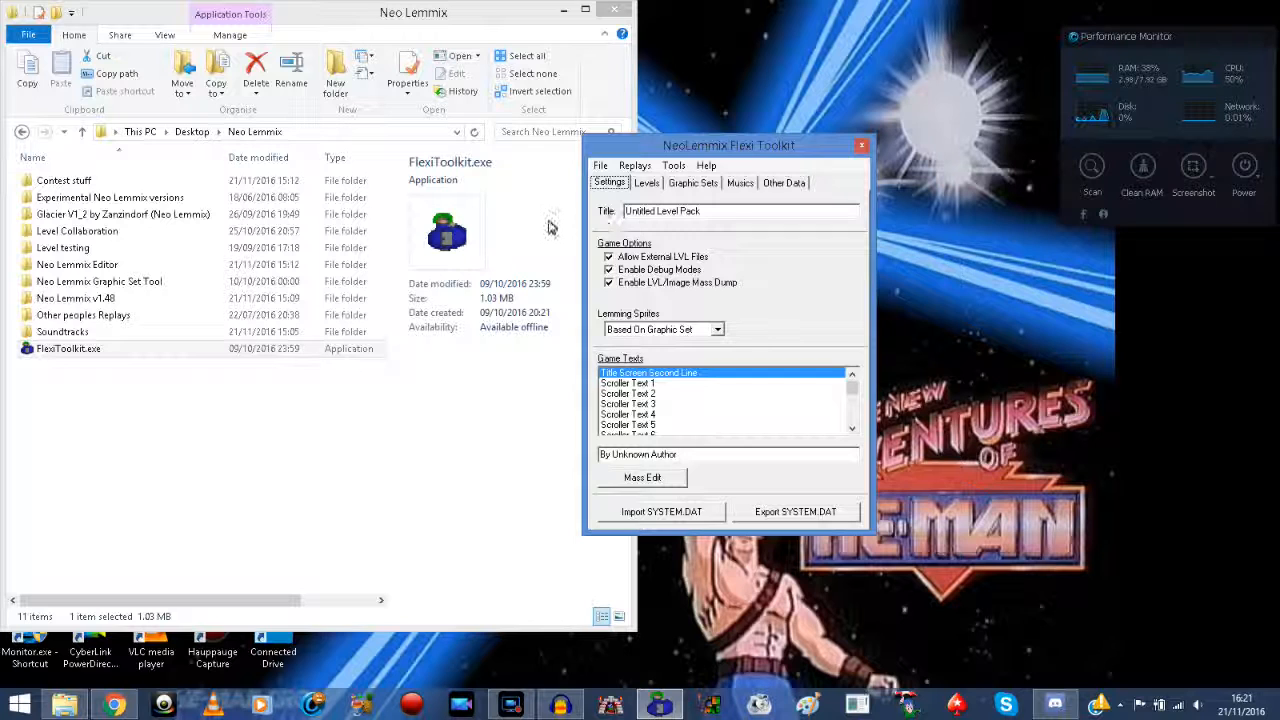
drag(712, 211, 604, 212)
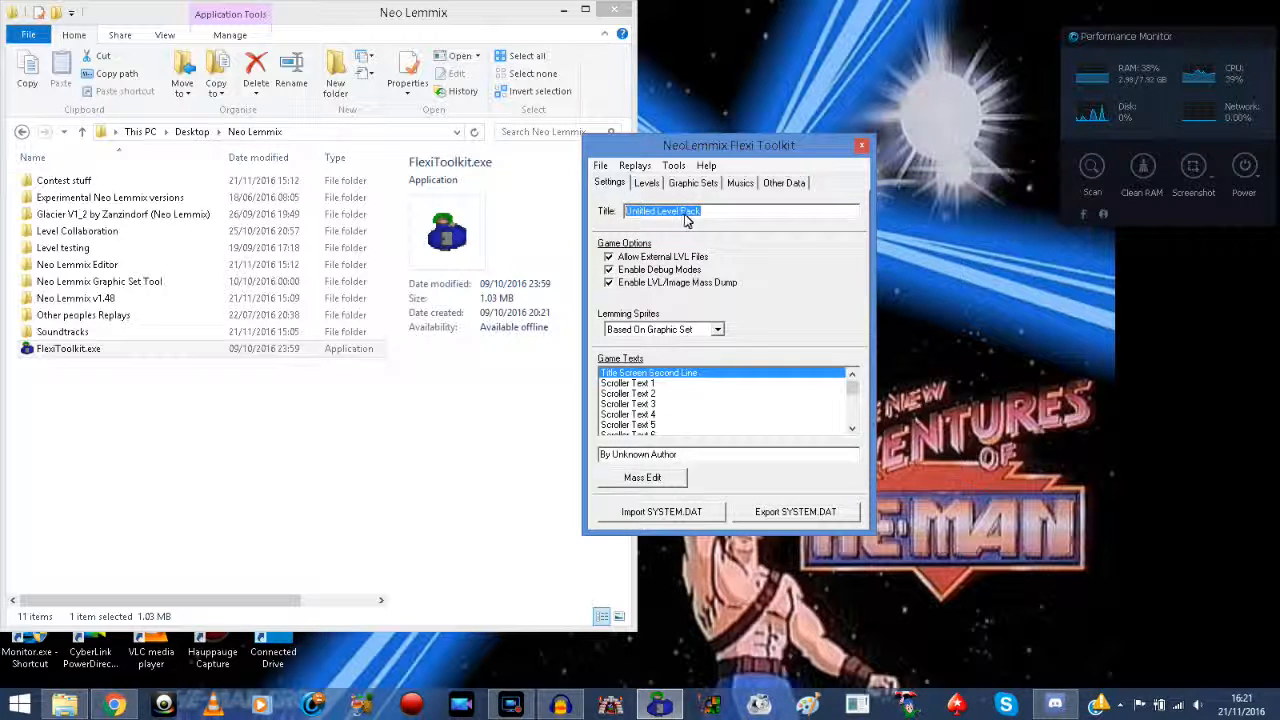
click(608, 257)
click(610, 257)
drag(744, 148, 811, 143)
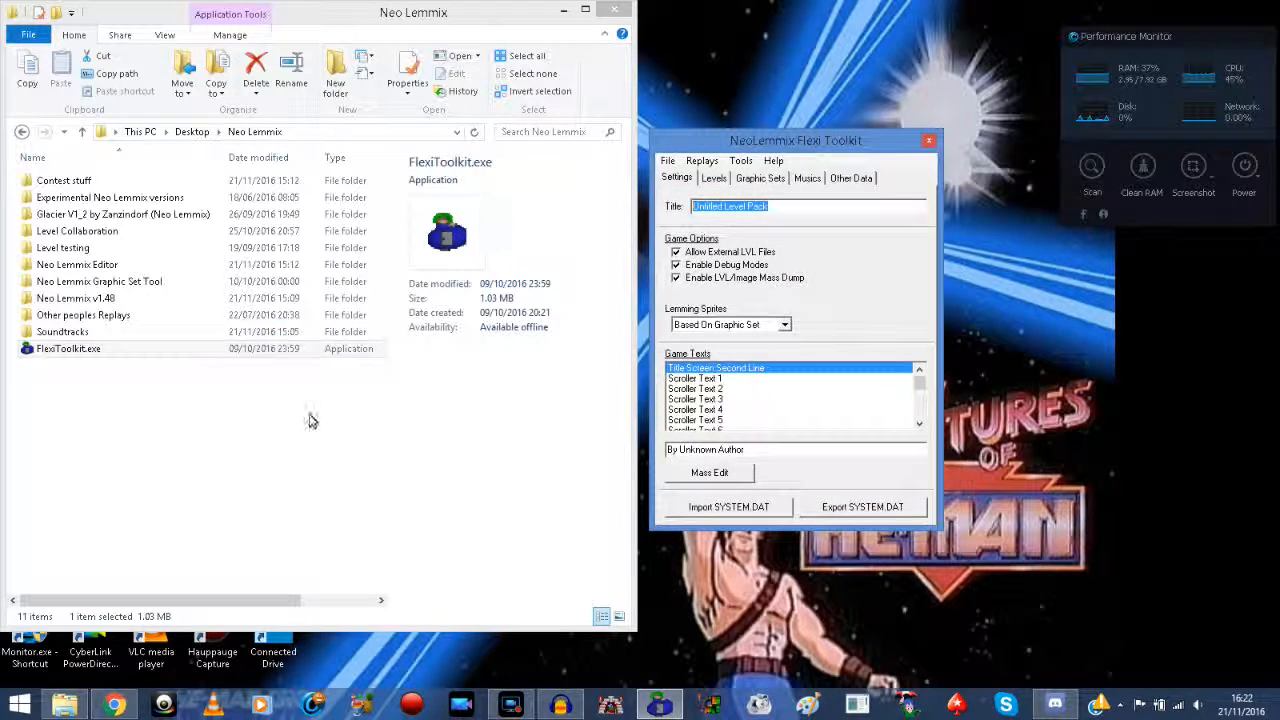
Step: Open the Dump folder inside the Neo Lemmix v1.48 folder in File Explorer
click(310, 420)
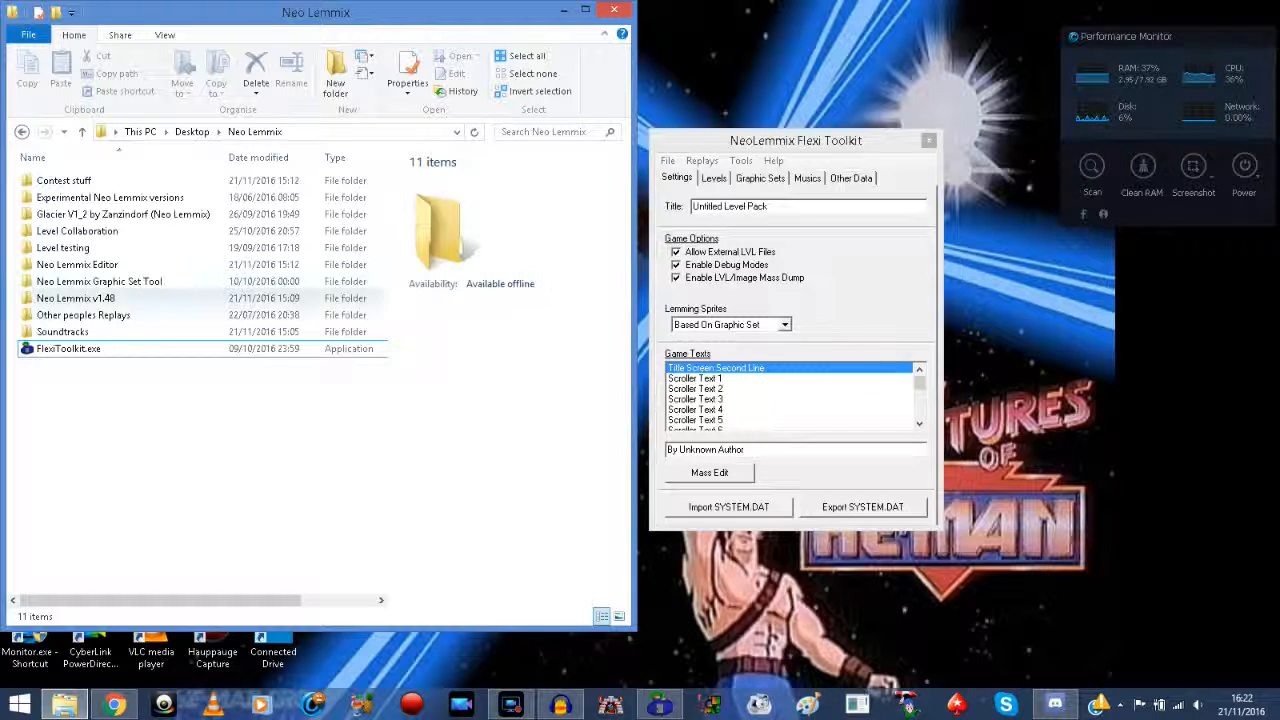
click(72, 299)
double_click(72, 299)
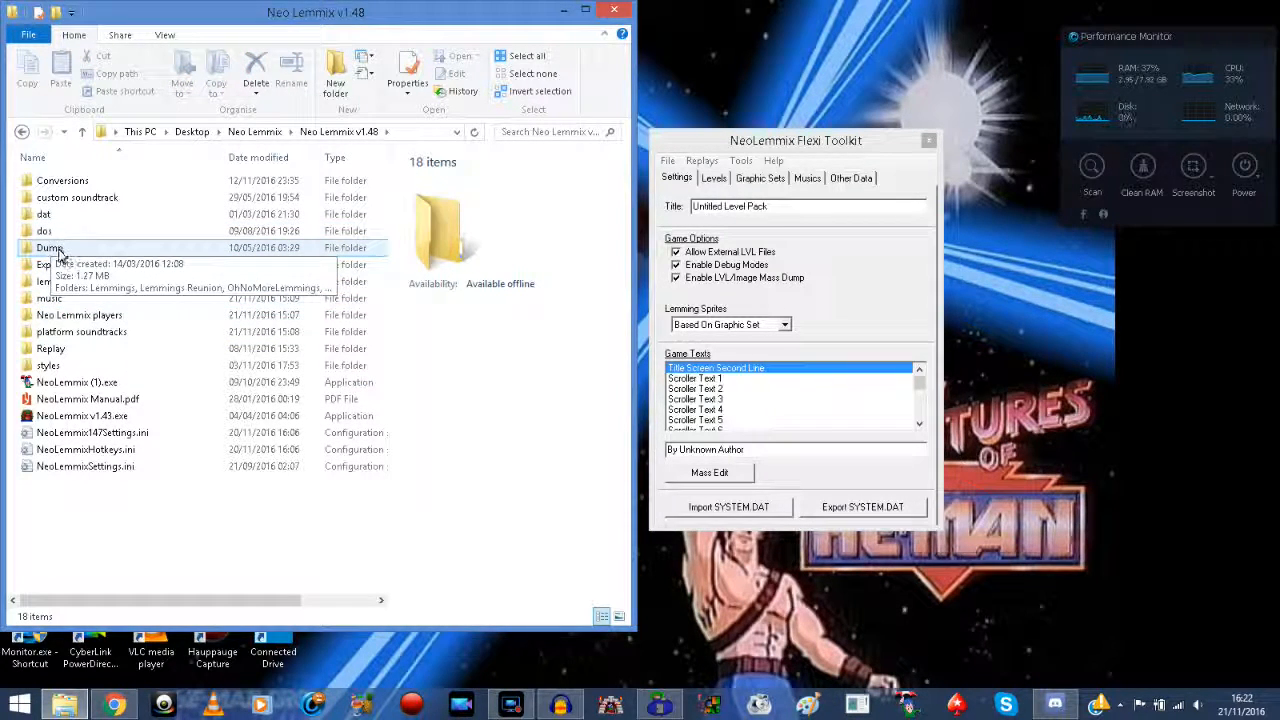
double_click(50, 248)
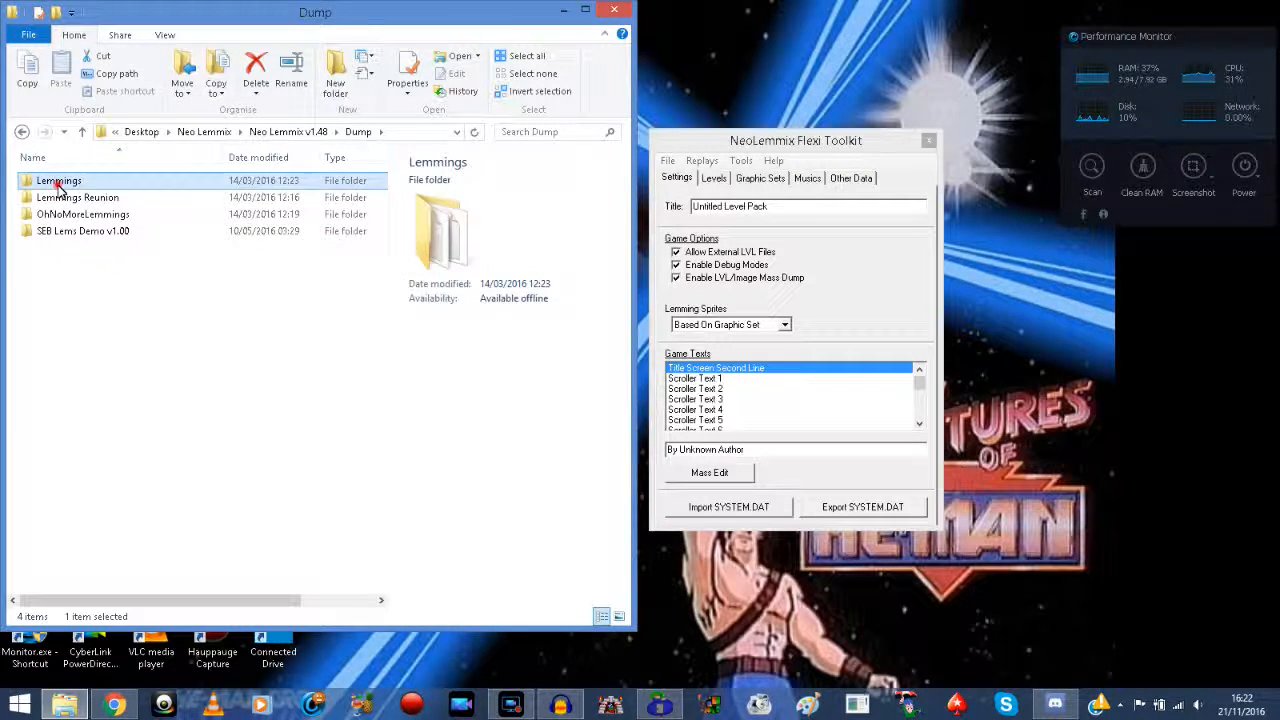
Step: Open the Lemmings folder inside Dump, look over its level files, and switch to the NeoLemmix Editor
double_click(57, 183)
drag(385, 187, 388, 159)
click(657, 705)
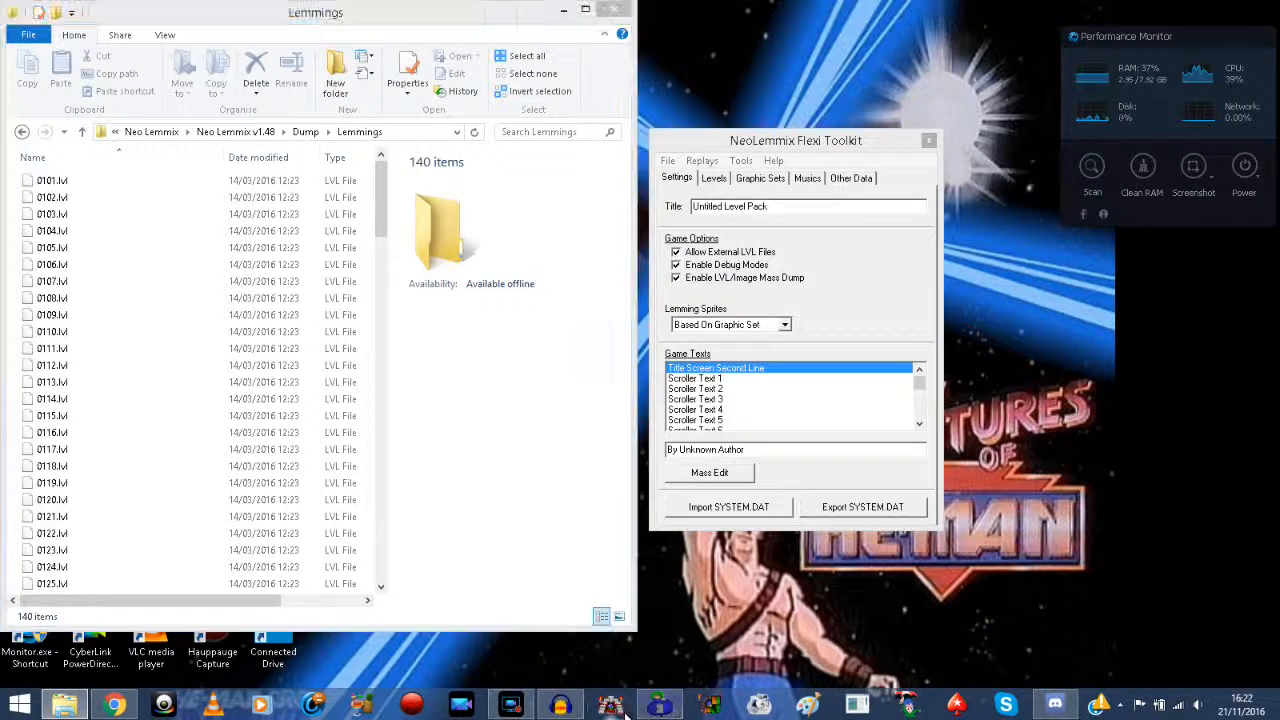
Step: Open 0101.lvl from the Dump\Lemmings folder of Neo Lemmix v1.48 to view the level, and close the editor
click(12, 26)
click(42, 63)
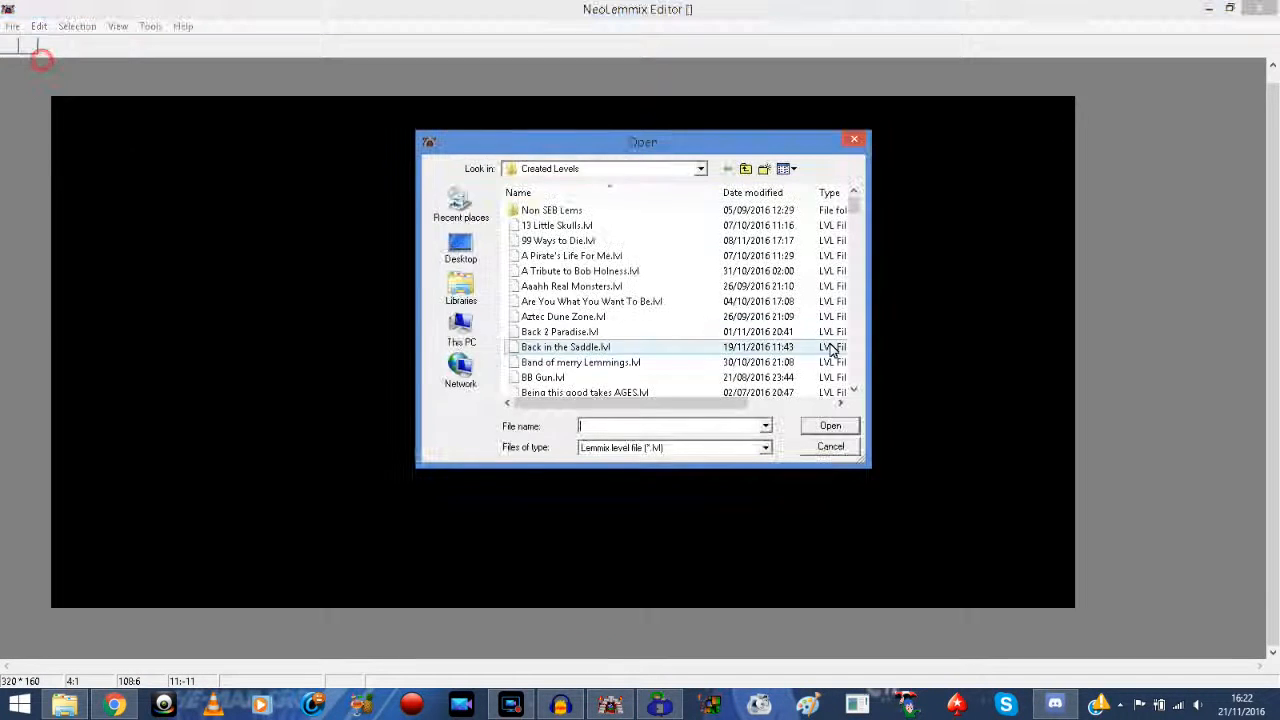
click(745, 169)
click(745, 169)
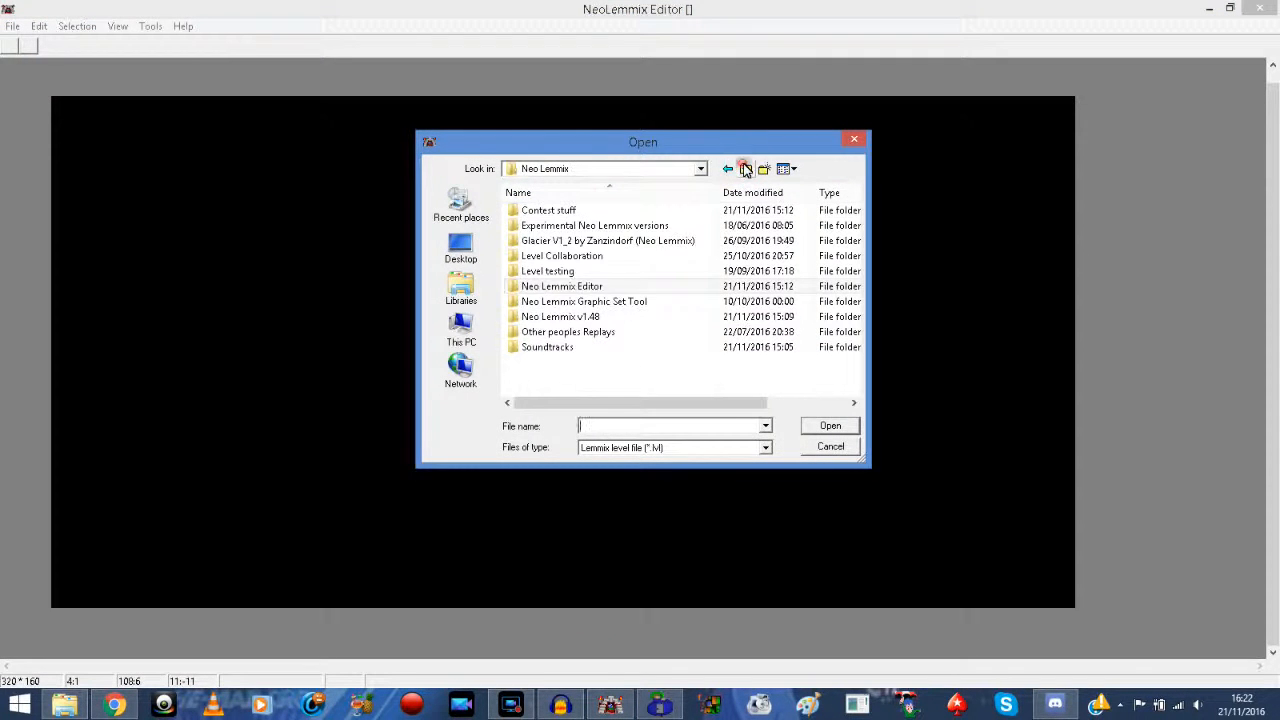
double_click(569, 313)
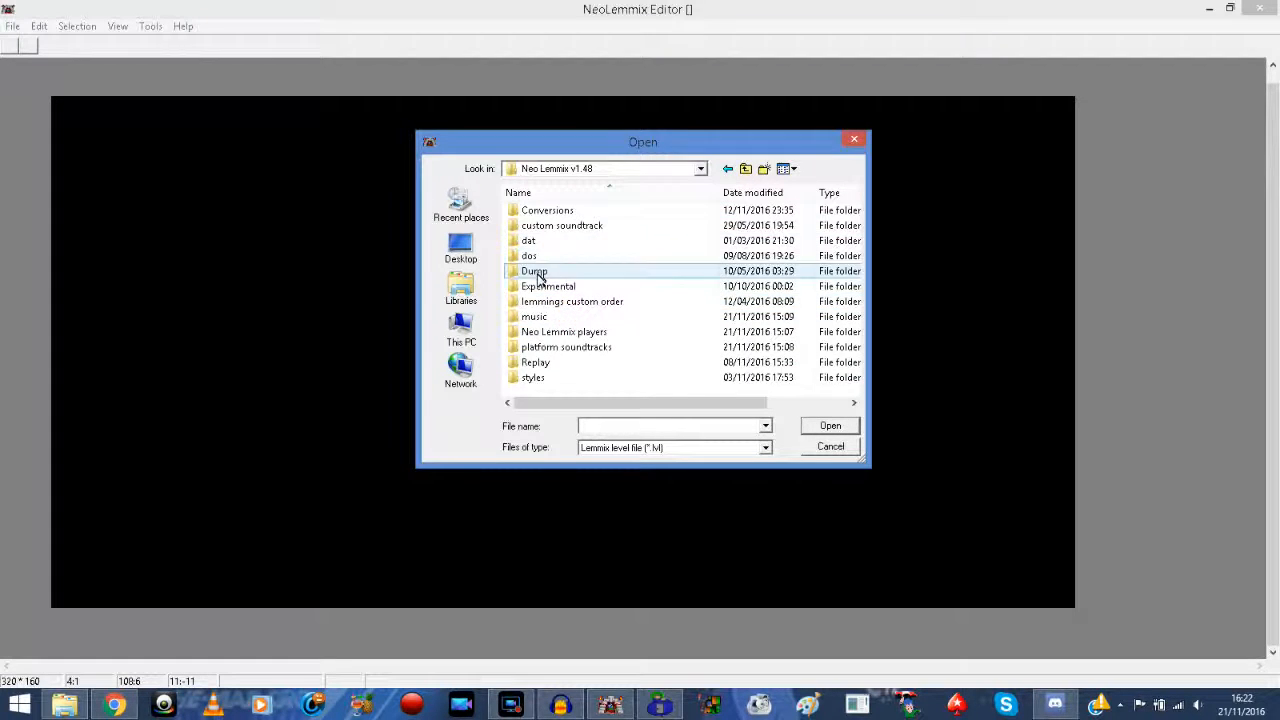
double_click(532, 271)
double_click(535, 210)
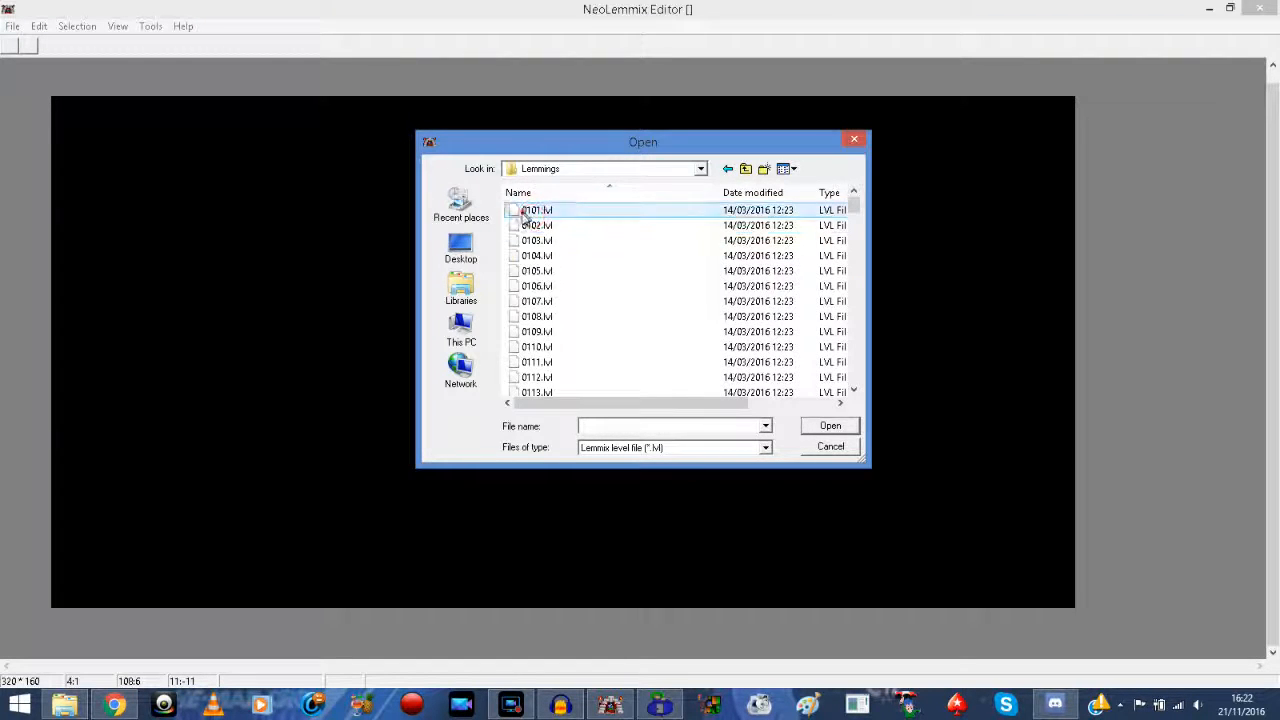
double_click(536, 210)
drag(590, 662, 360, 663)
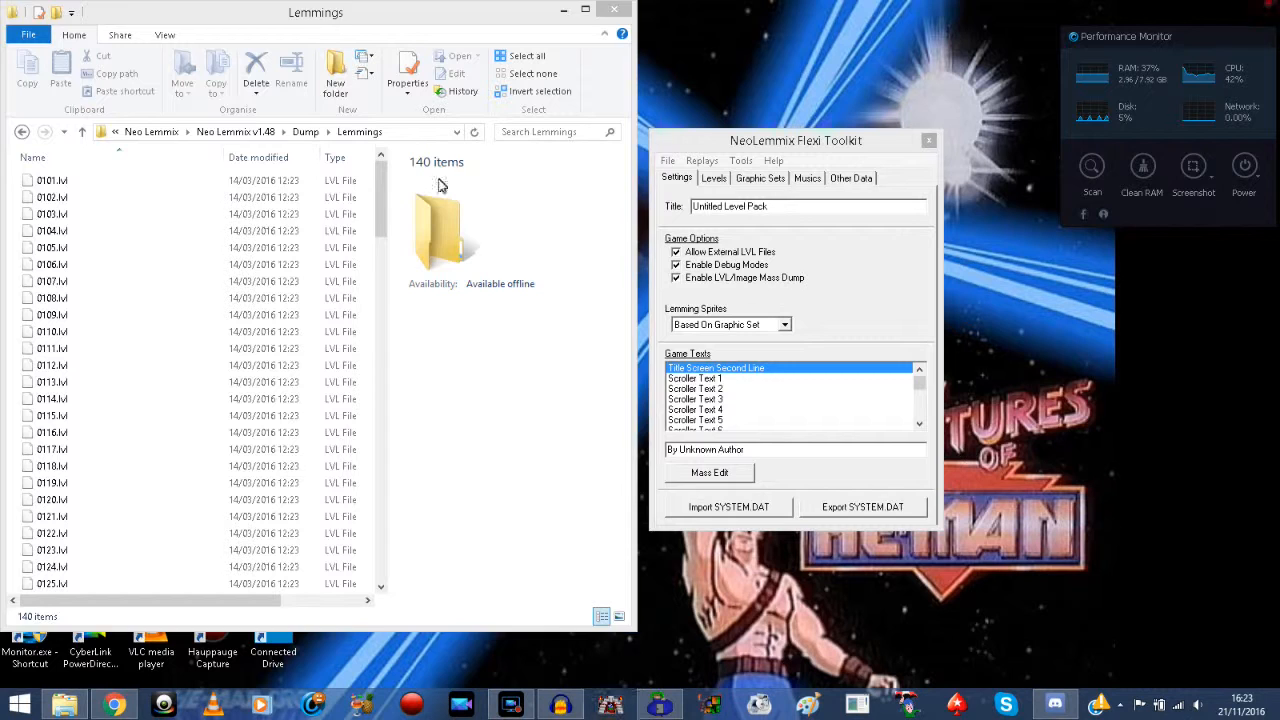
click(1259, 9)
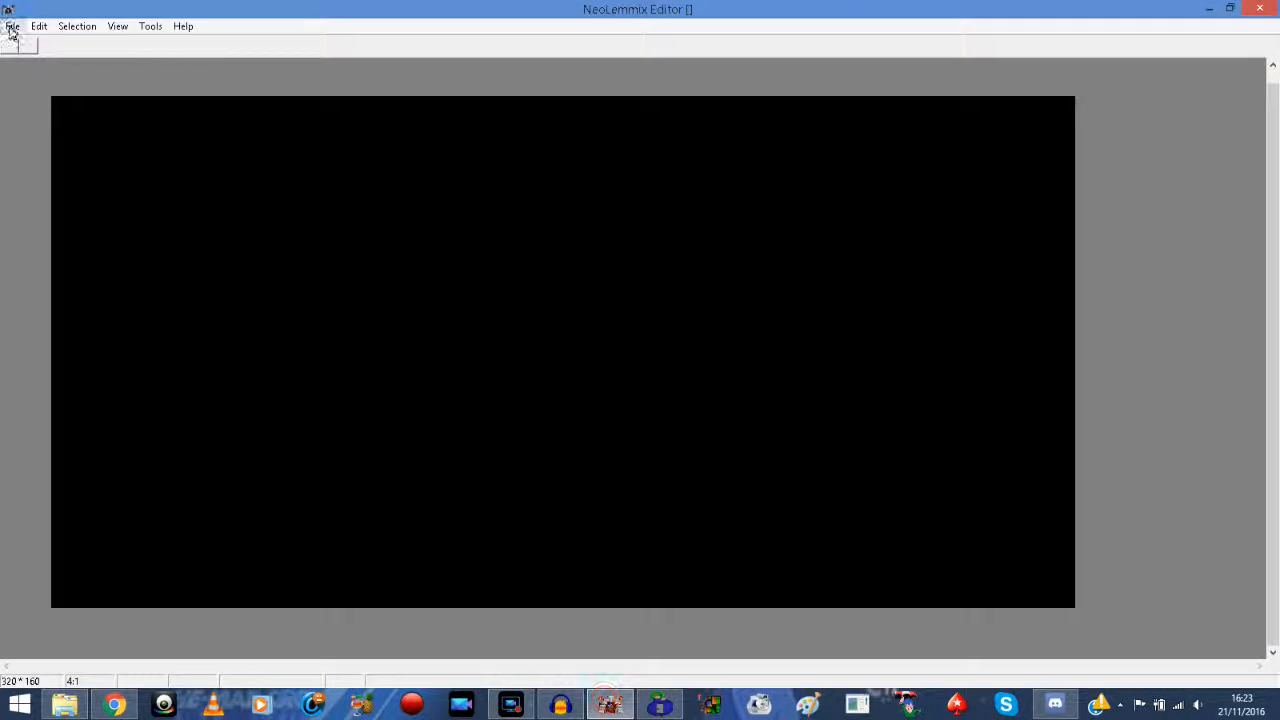
Step: Restart the NeoLemmix Editor and open the dumped level 0506.lvl from the Lemmings folder
click(12, 26)
click(30, 60)
drag(854, 203, 866, 377)
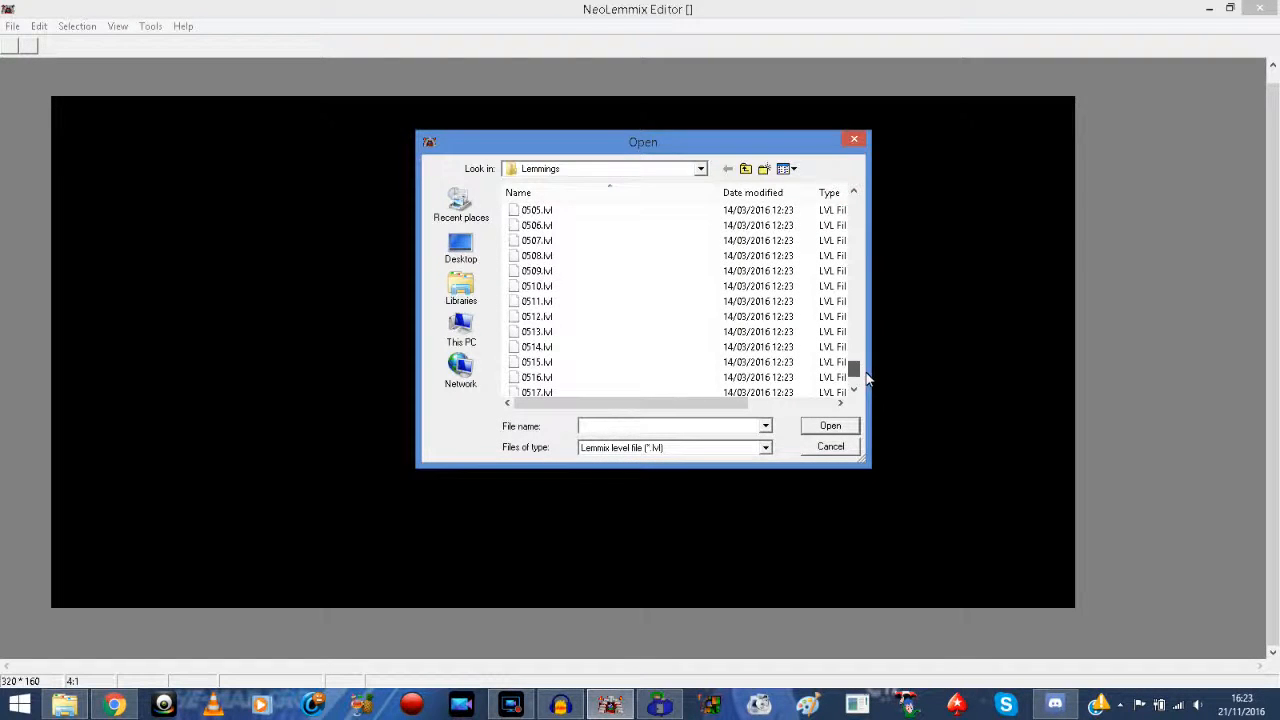
double_click(557, 226)
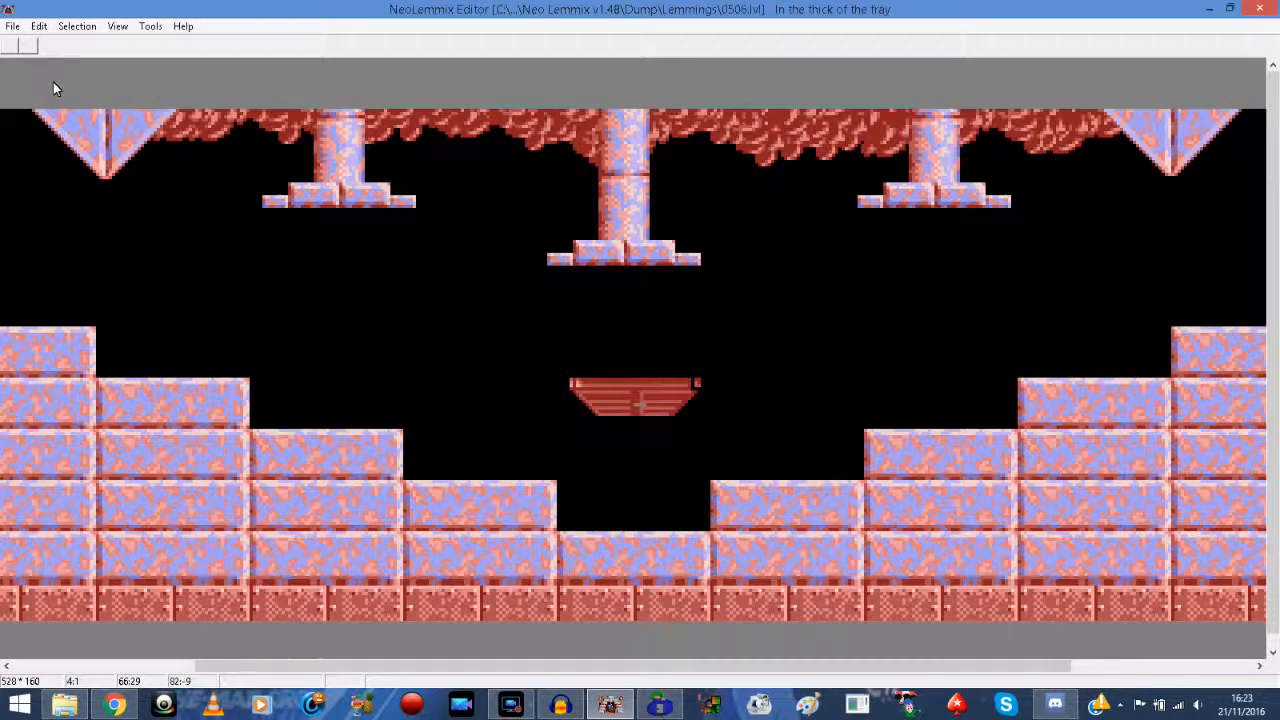
Step: Open the dumped level 0406.lvl from the Lemmings folder in the editor
click(12, 26)
click(20, 55)
drag(853, 203, 872, 342)
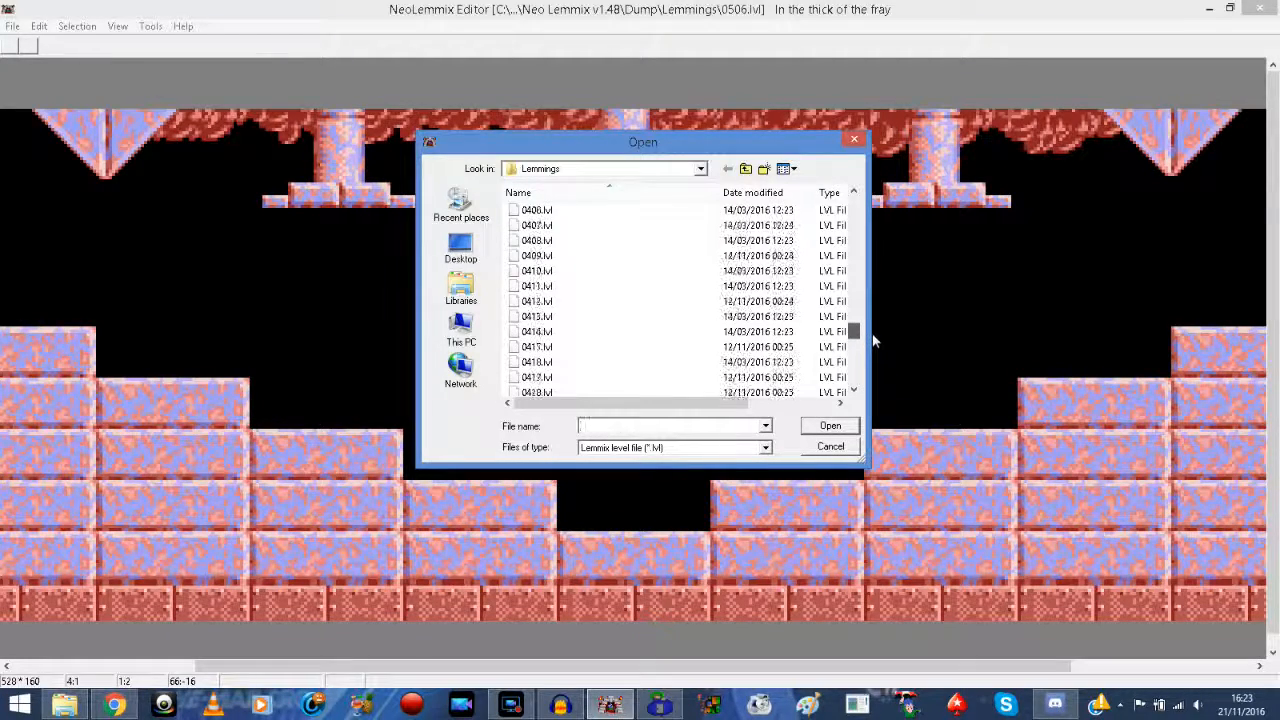
drag(873, 343, 879, 321)
double_click(597, 331)
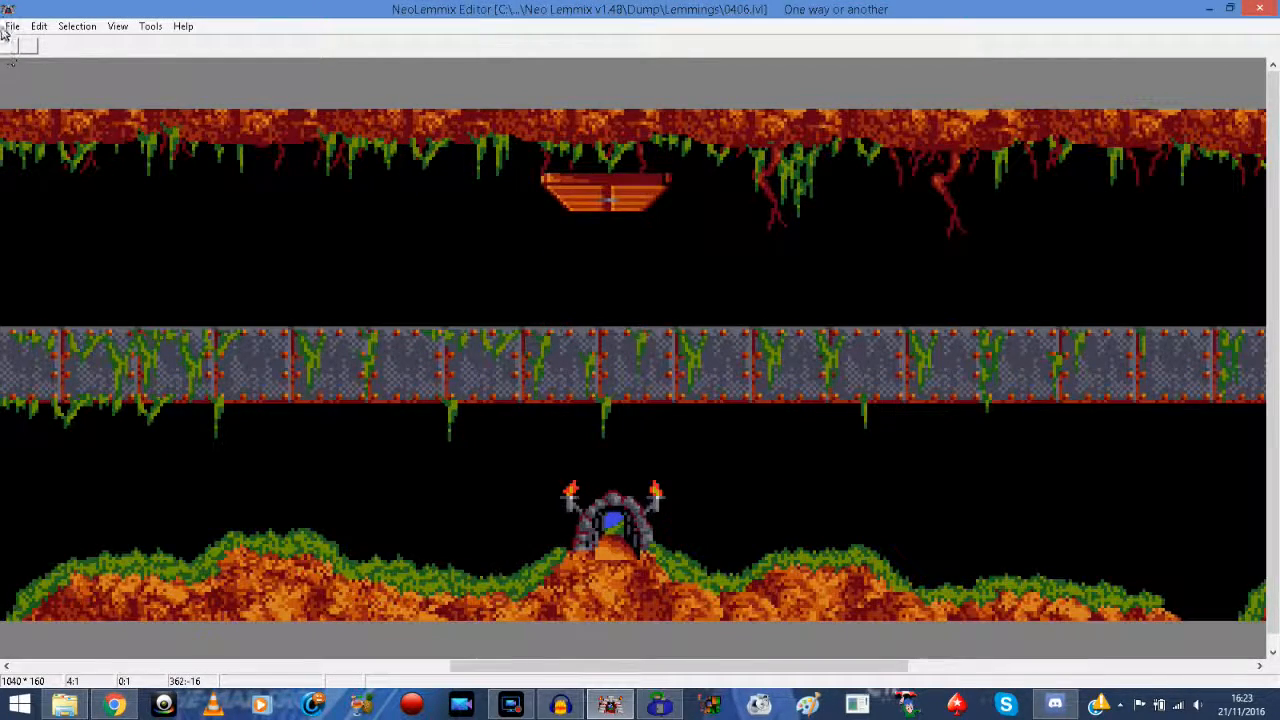
Step: Open the dumped level 0407.lvl from the Lemmings folder and view its area with the poles
click(11, 27)
click(40, 63)
drag(848, 210, 849, 318)
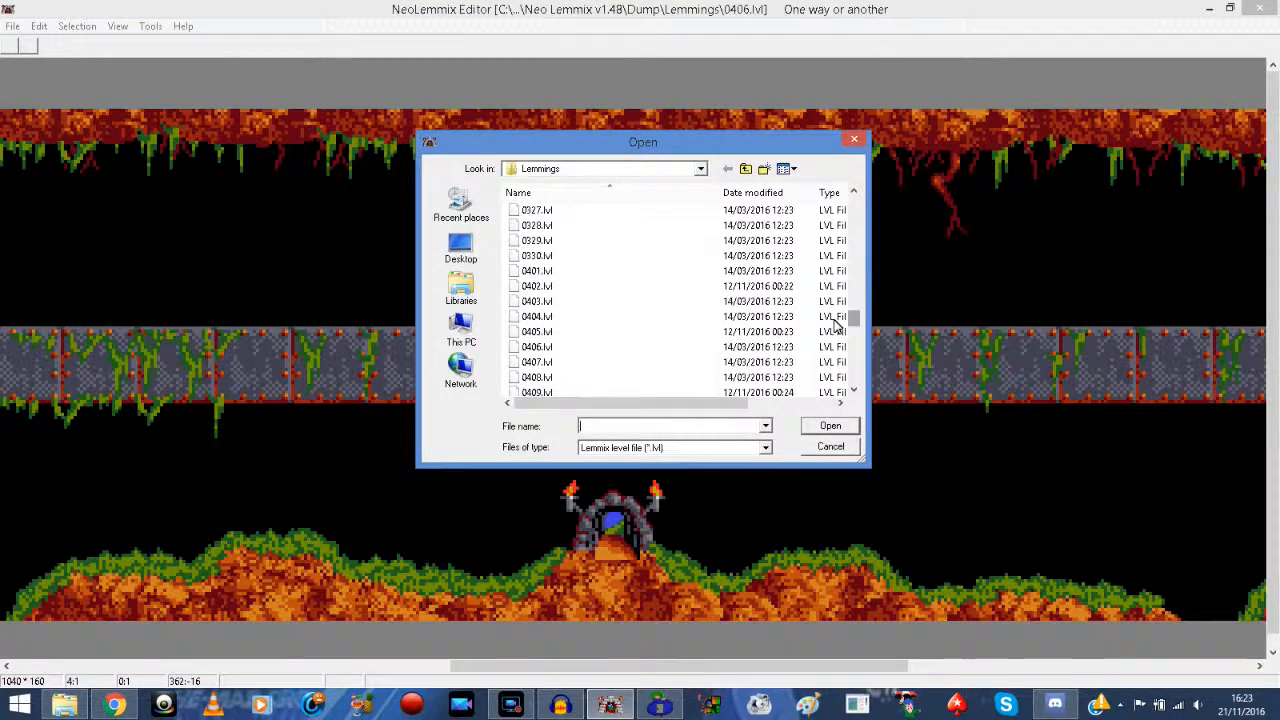
double_click(567, 365)
drag(626, 667, 505, 667)
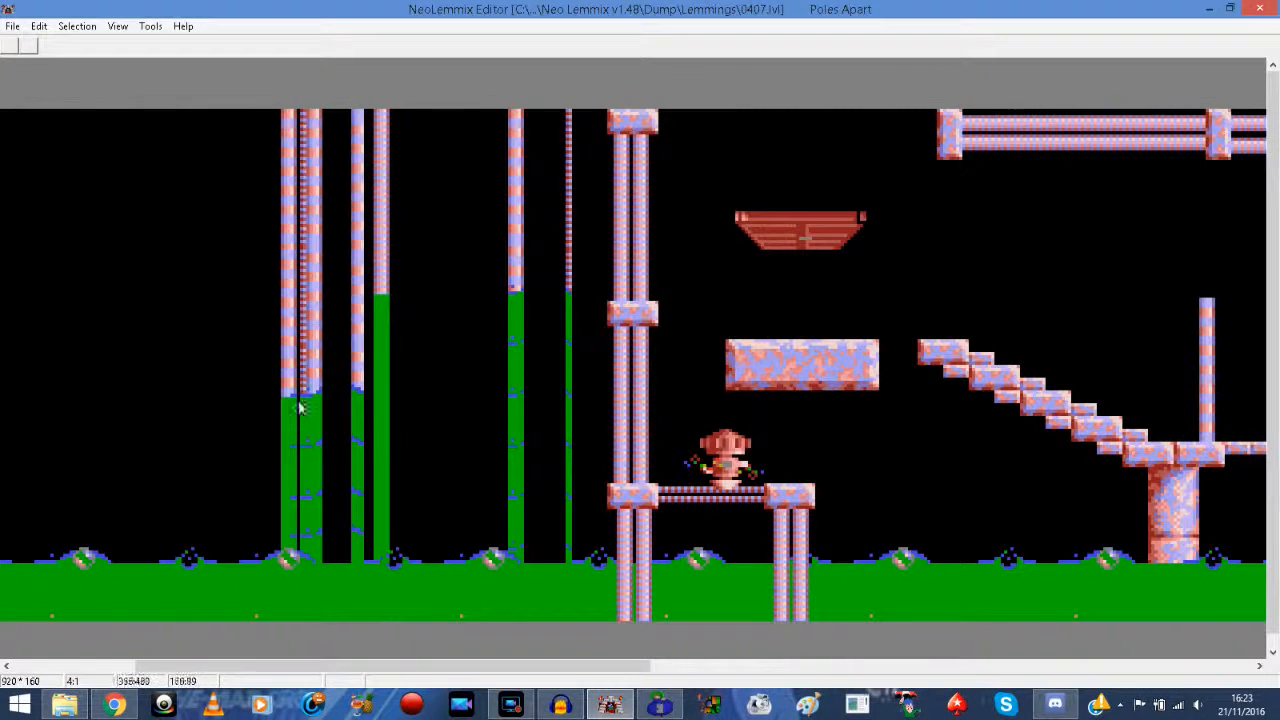
Step: Examine the Only on terrain option of the water object over the poles in the Inspector window, and close the editor
click(521, 310)
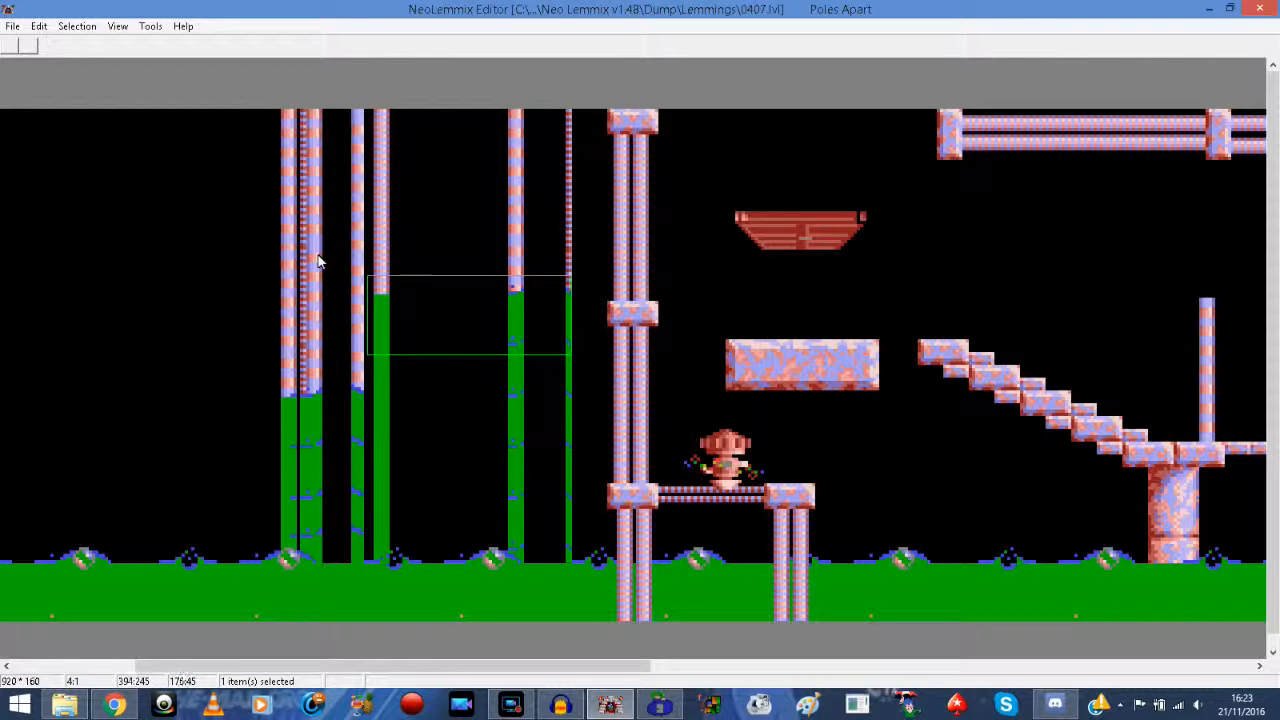
click(117, 26)
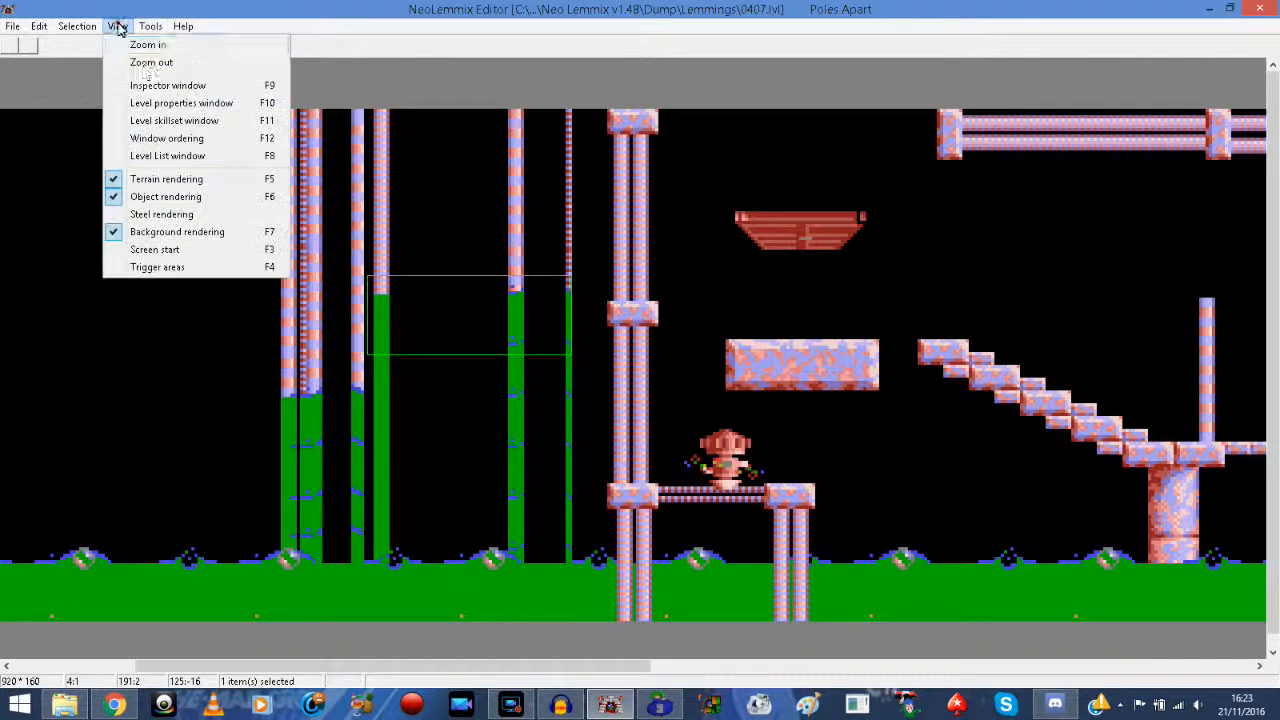
click(155, 86)
click(568, 333)
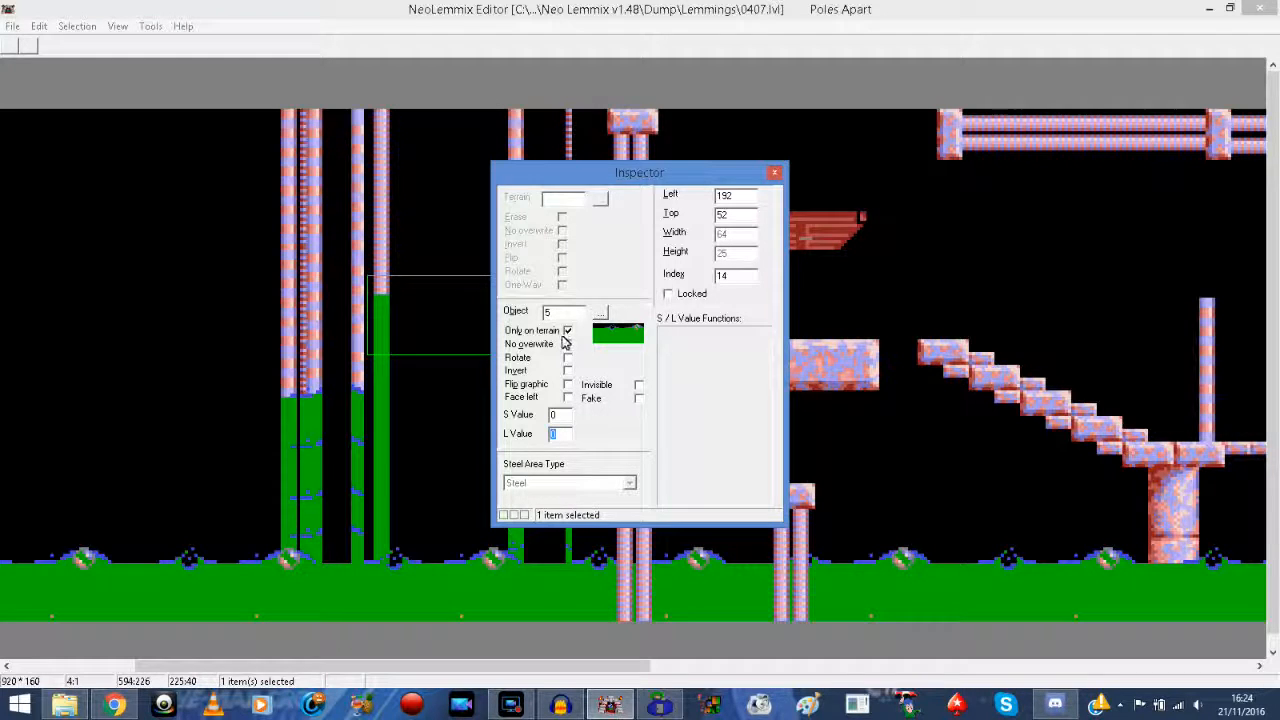
click(774, 172)
drag(450, 664, 1050, 665)
click(1256, 8)
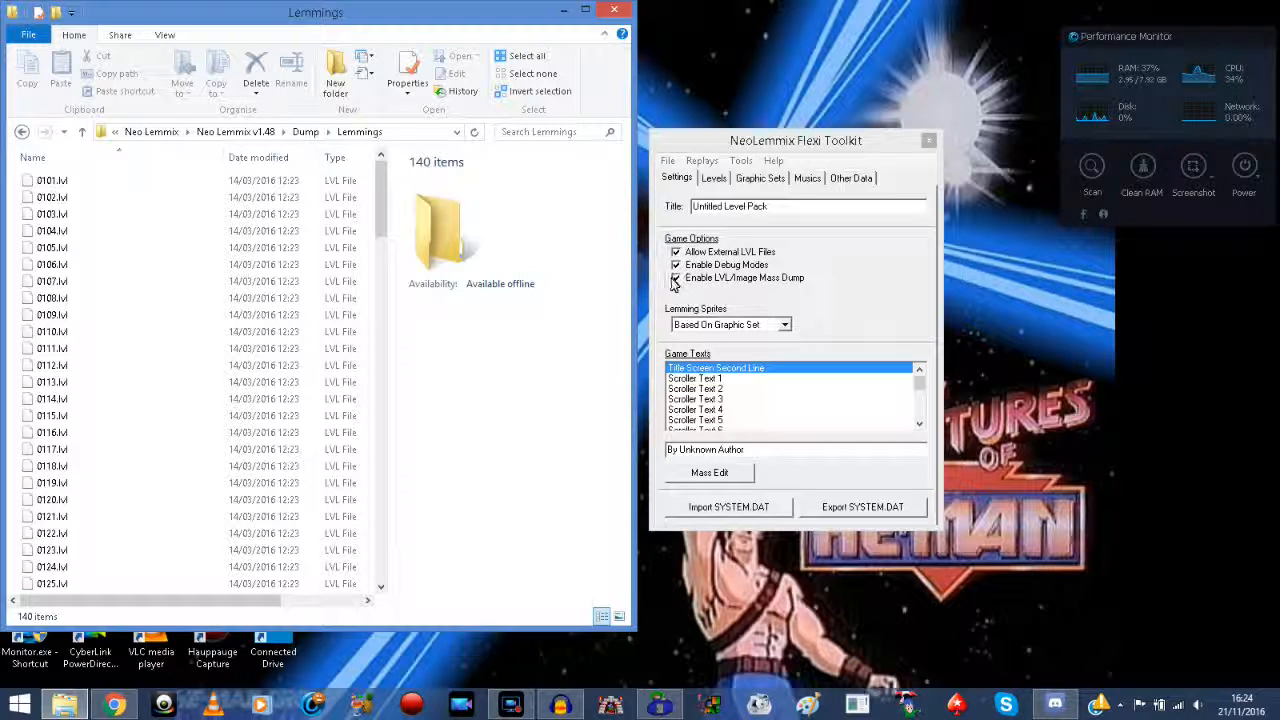
Step: Toggle Enable LVL/Image Mass Dump off and back on in the Flexi Toolkit
click(676, 280)
click(675, 278)
Step: Review the Lemming Sprites choices, including Always Regular and Always Xmas, and keep Based On Graphic Set
click(703, 326)
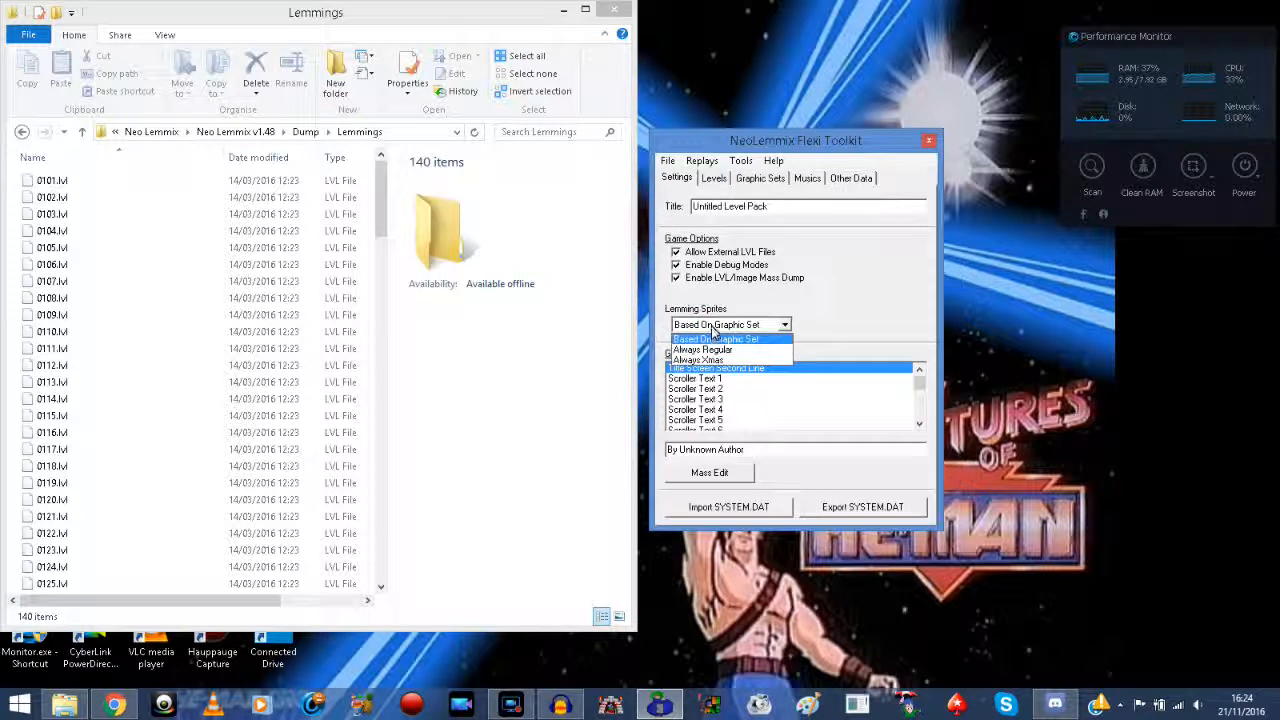
click(712, 326)
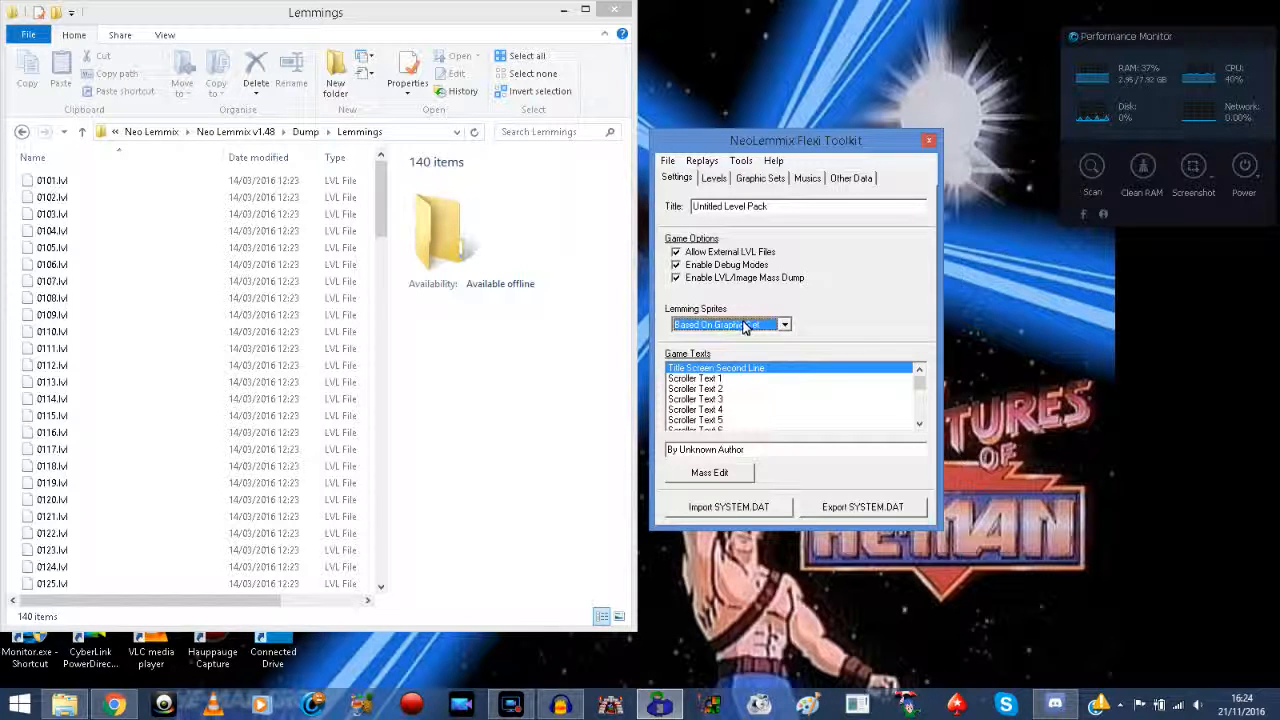
click(746, 324)
click(740, 318)
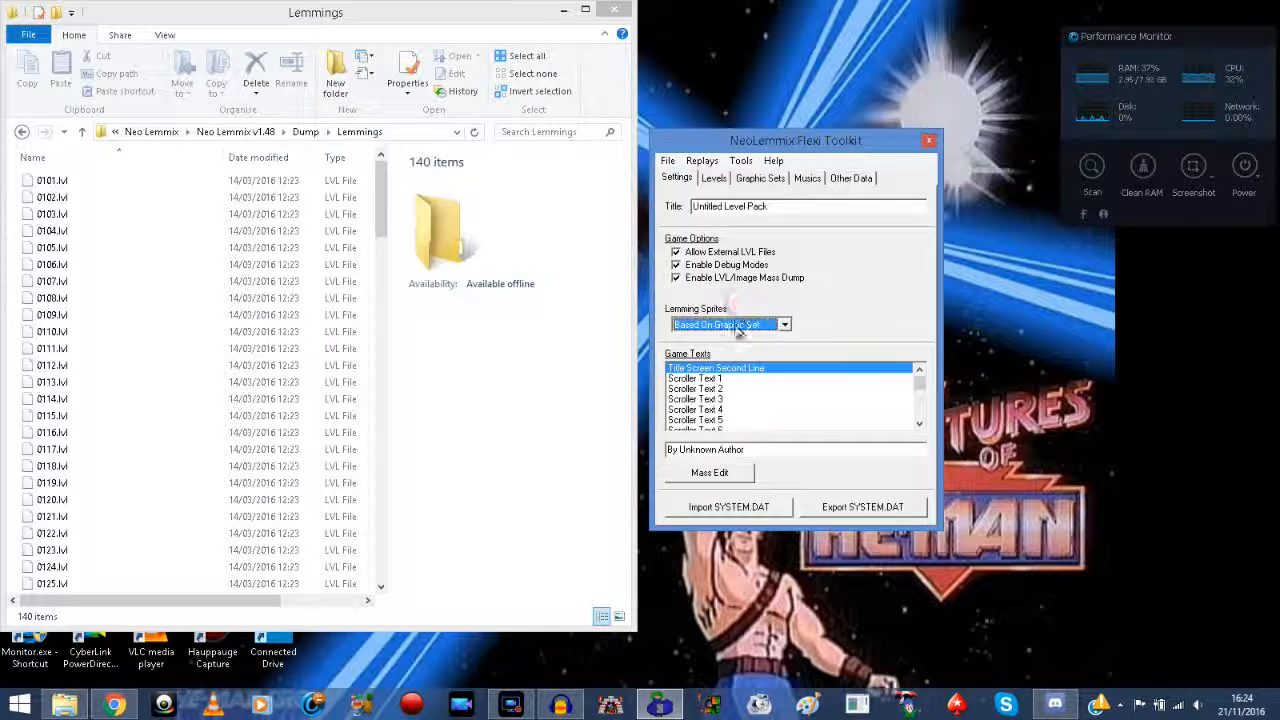
click(738, 325)
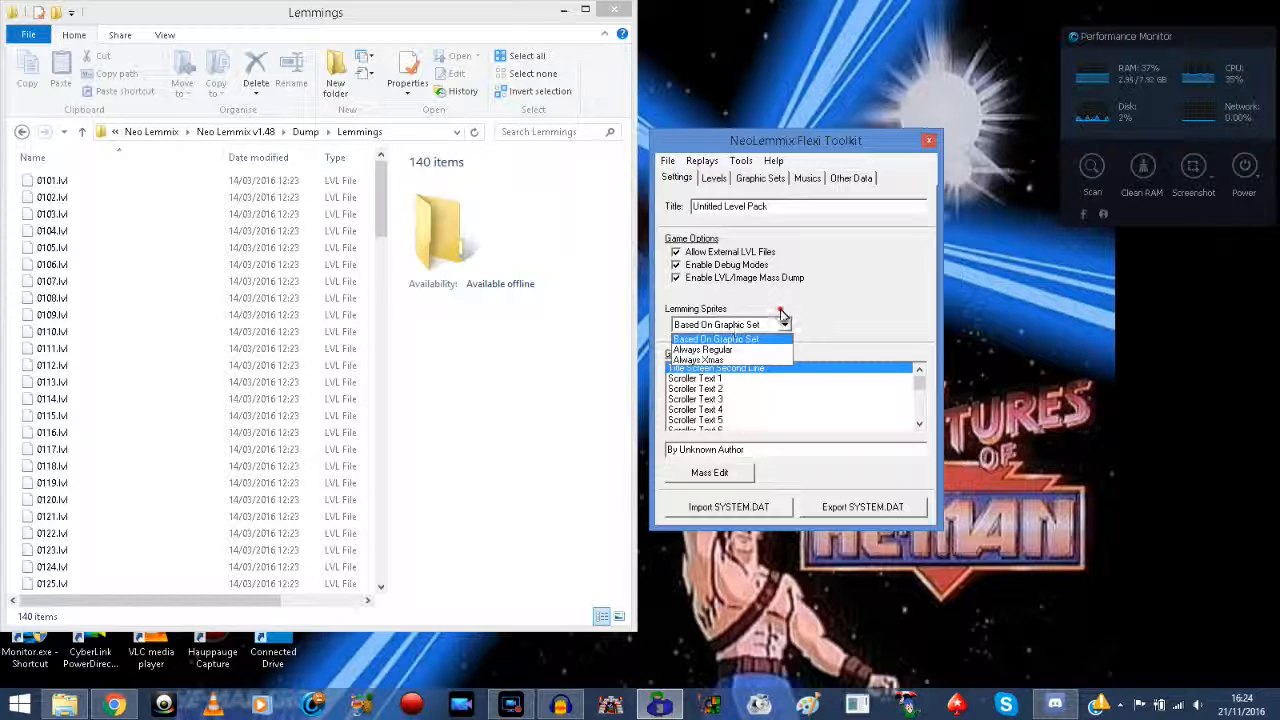
click(782, 320)
click(738, 326)
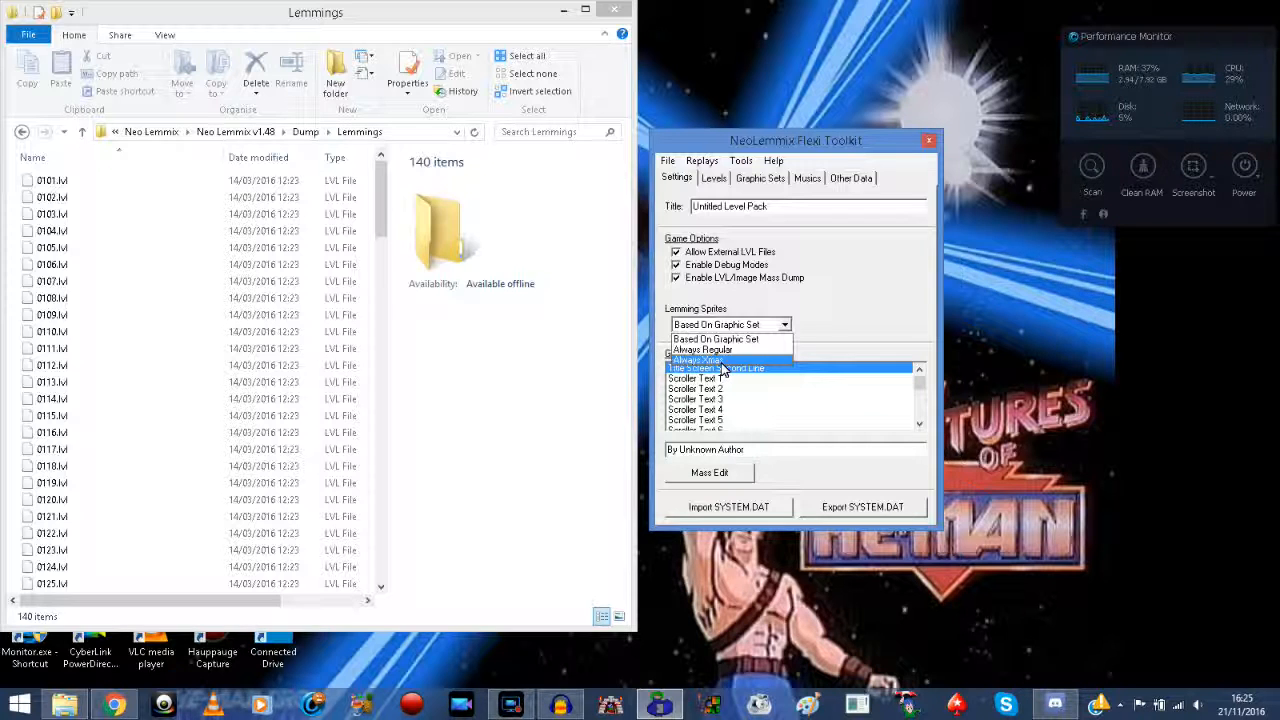
click(720, 325)
click(720, 325)
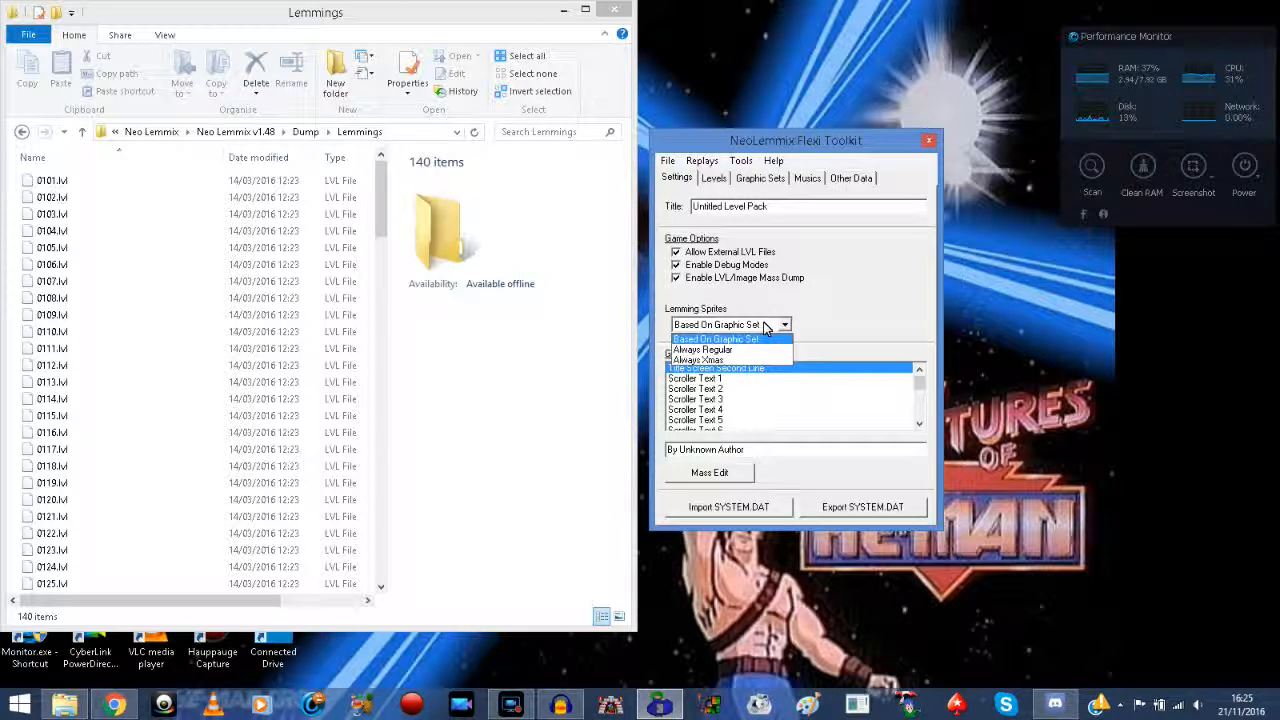
click(765, 326)
click(717, 326)
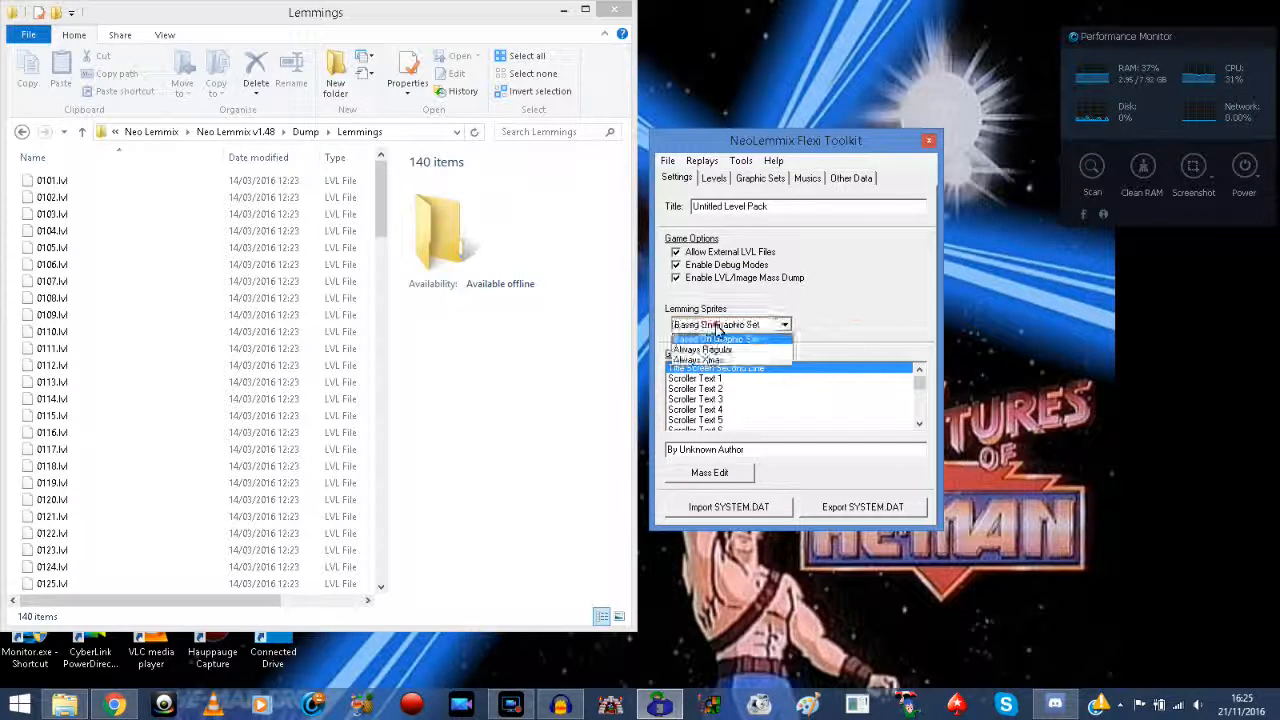
click(716, 326)
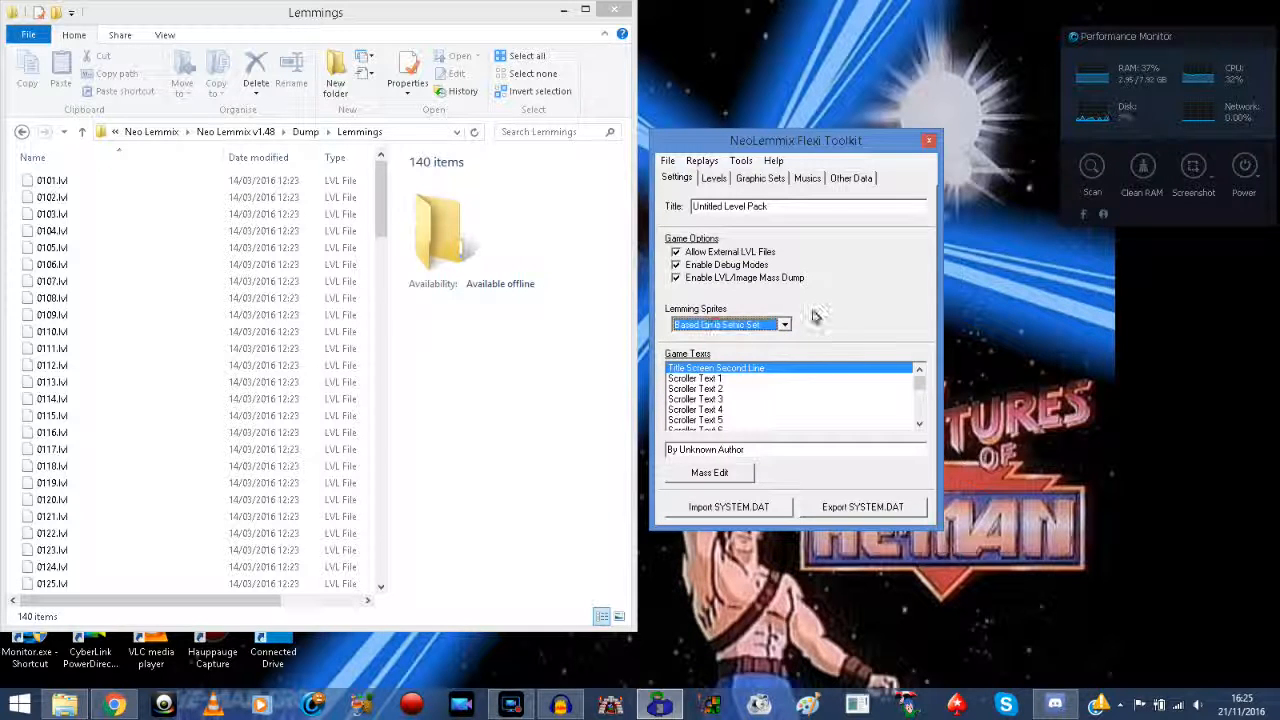
click(726, 326)
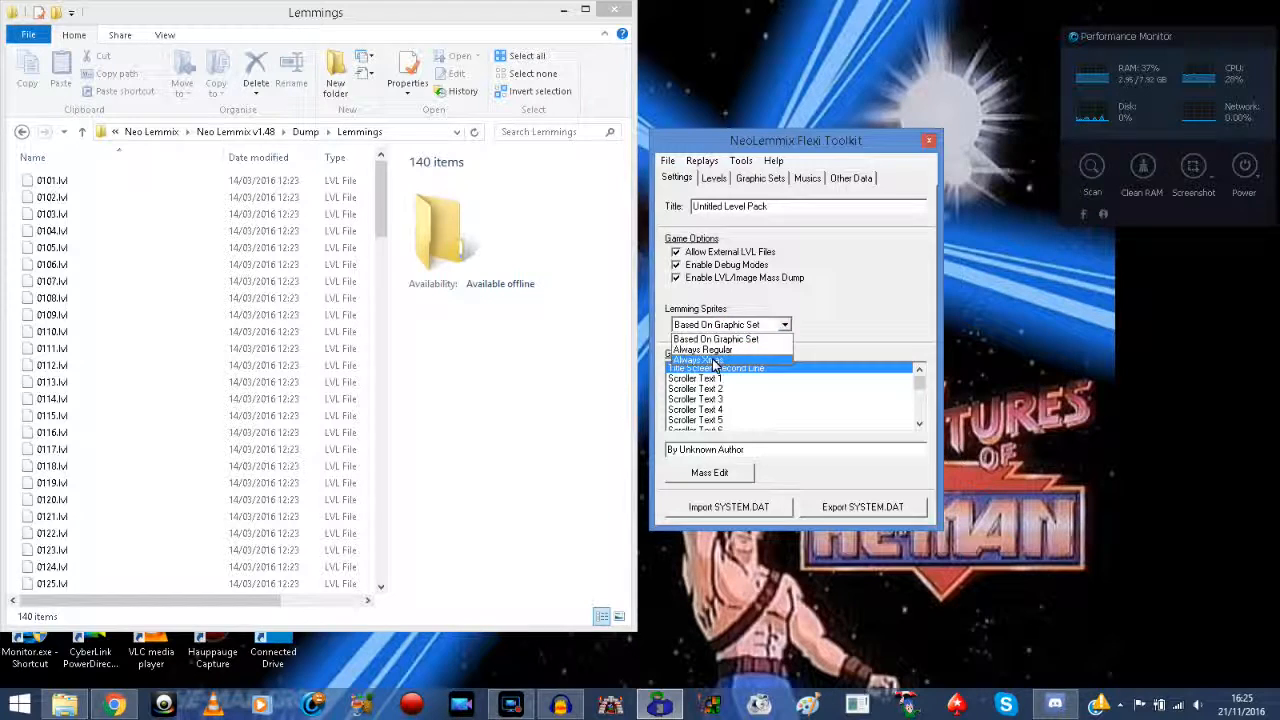
click(720, 339)
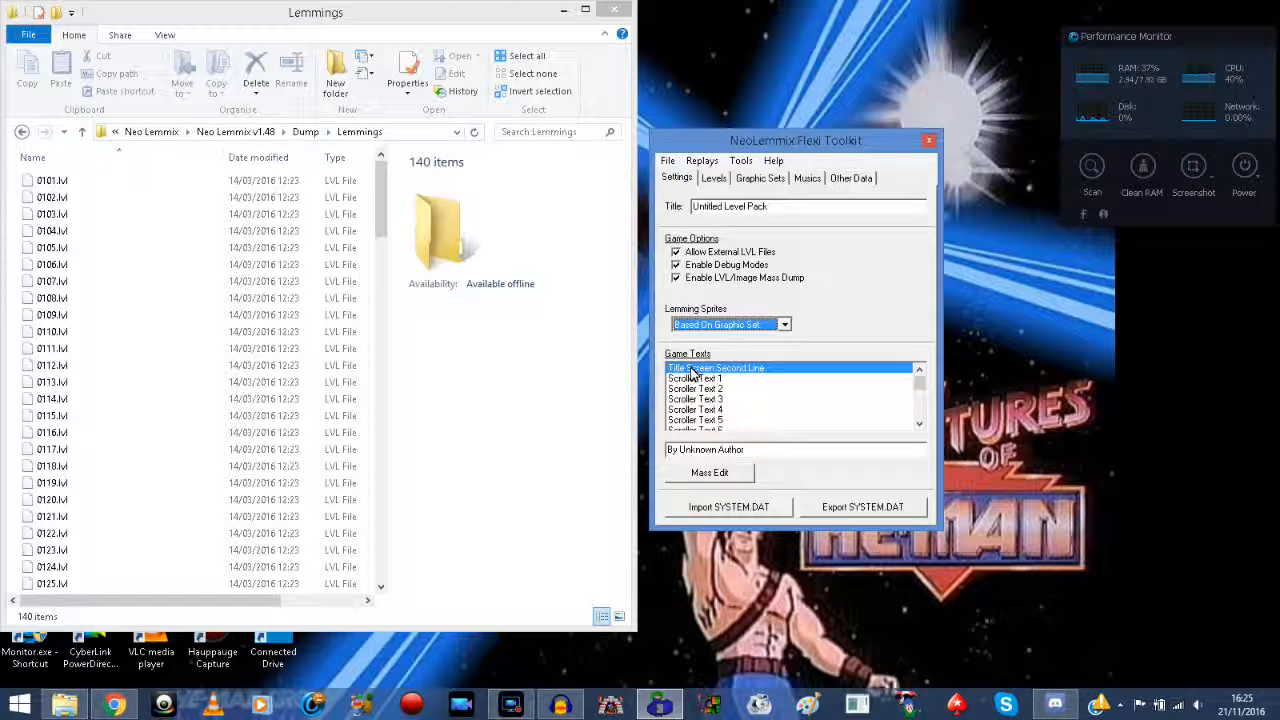
Step: Look through the Game Texts entries from Title Screen Second Line to Scroller Text 5
mouse_move(919, 381)
mouse_down()
mouse_move(932, 425)
mouse_move(919, 378)
mouse_up()
click(920, 428)
click(712, 380)
click(705, 369)
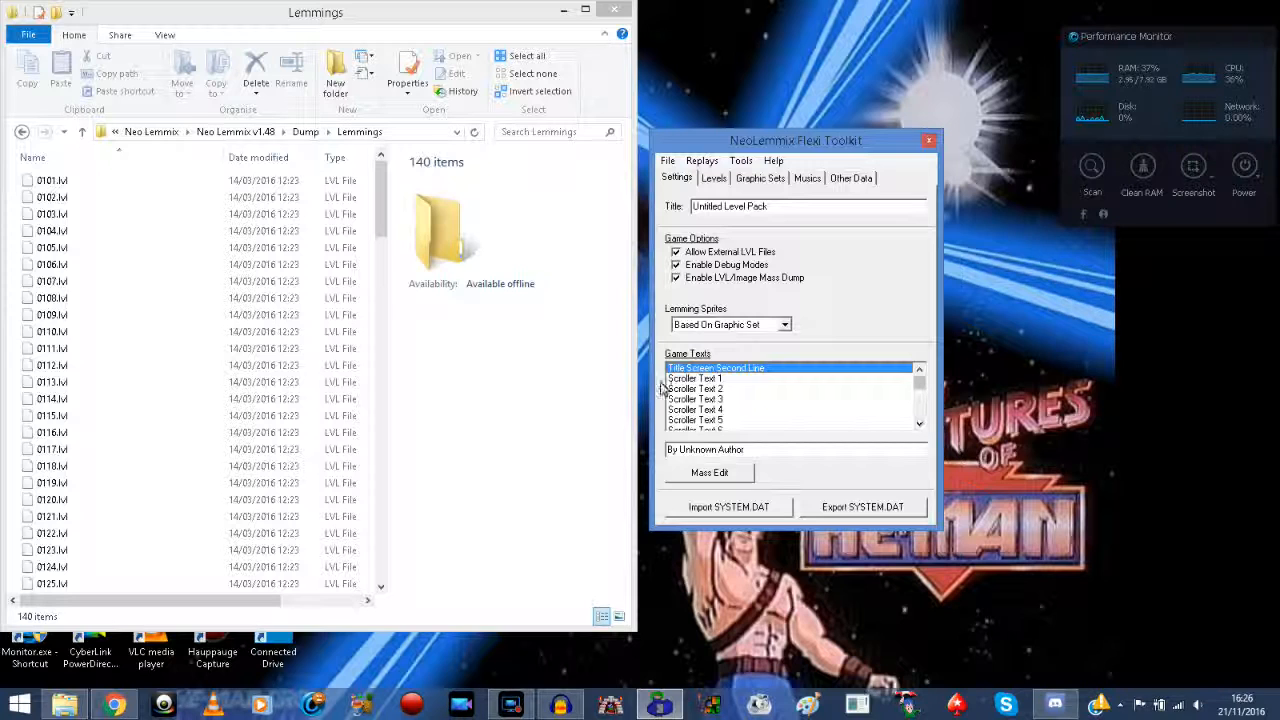
click(693, 380)
click(694, 389)
click(697, 400)
click(701, 410)
click(704, 420)
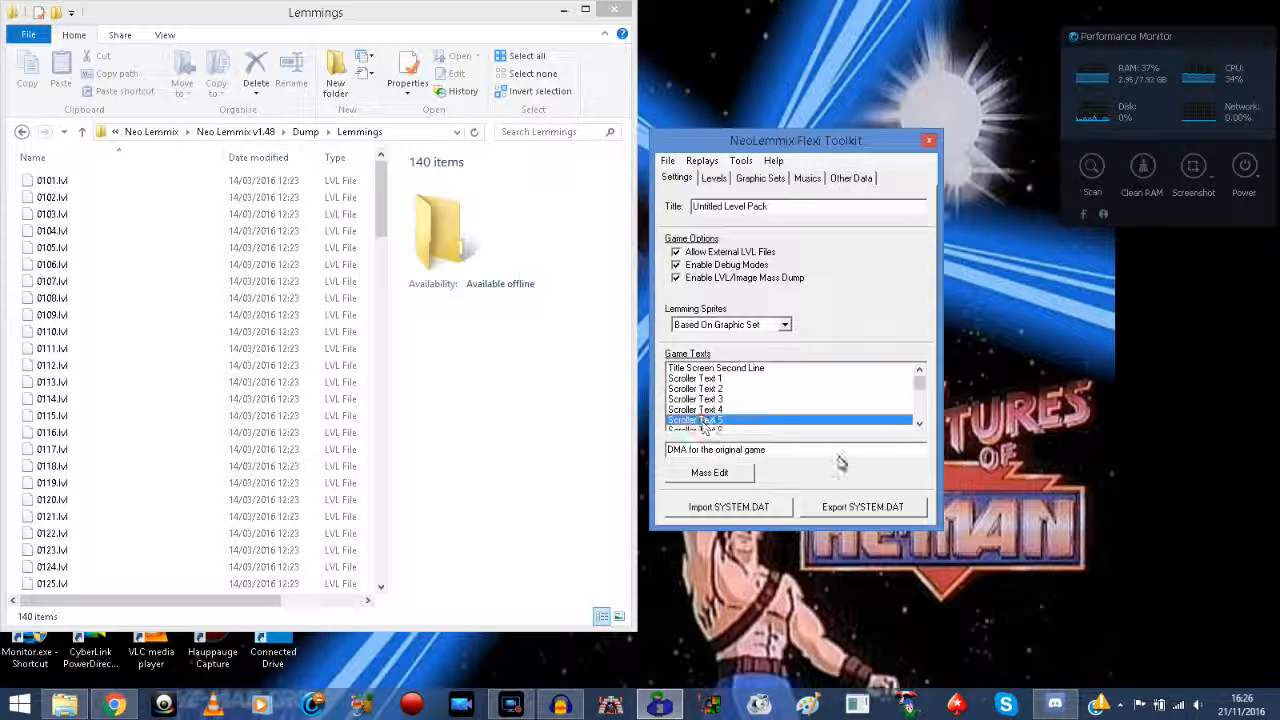
Step: Go back over the title screen's second line and the contents of Scroller Text 1 to 4
click(705, 369)
click(716, 390)
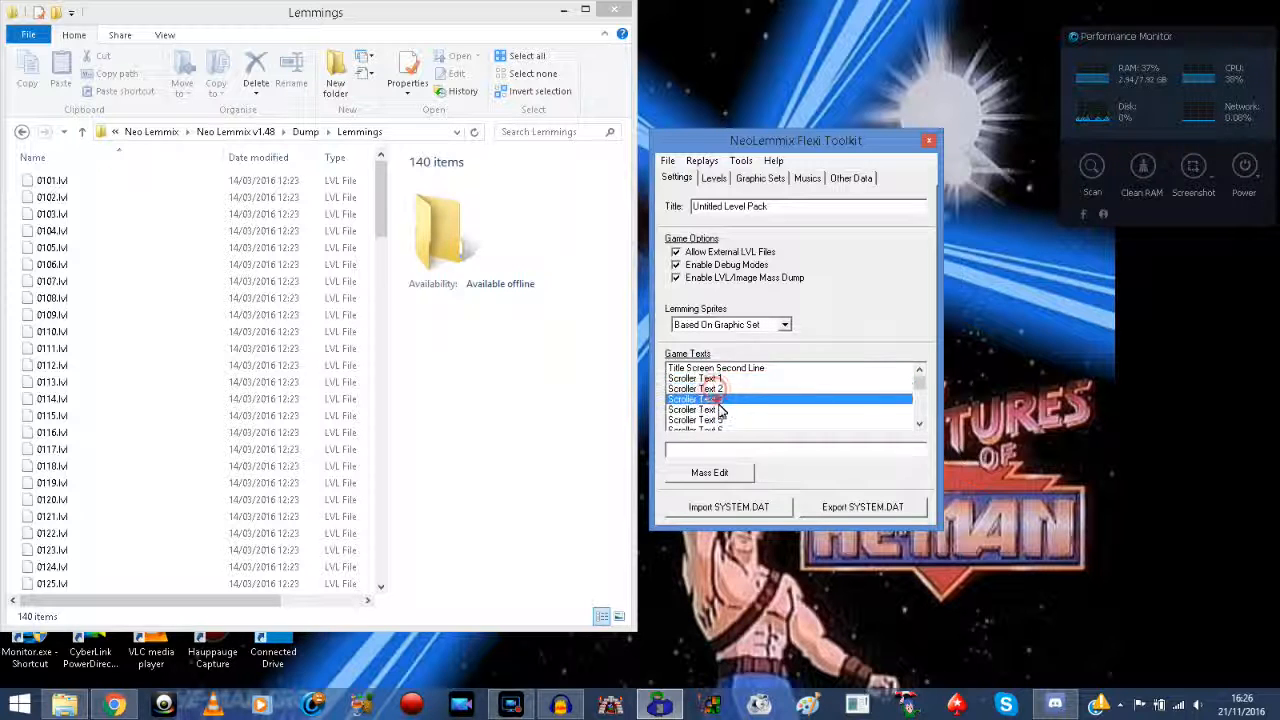
click(718, 400)
click(713, 389)
click(709, 379)
click(708, 389)
click(709, 399)
click(710, 410)
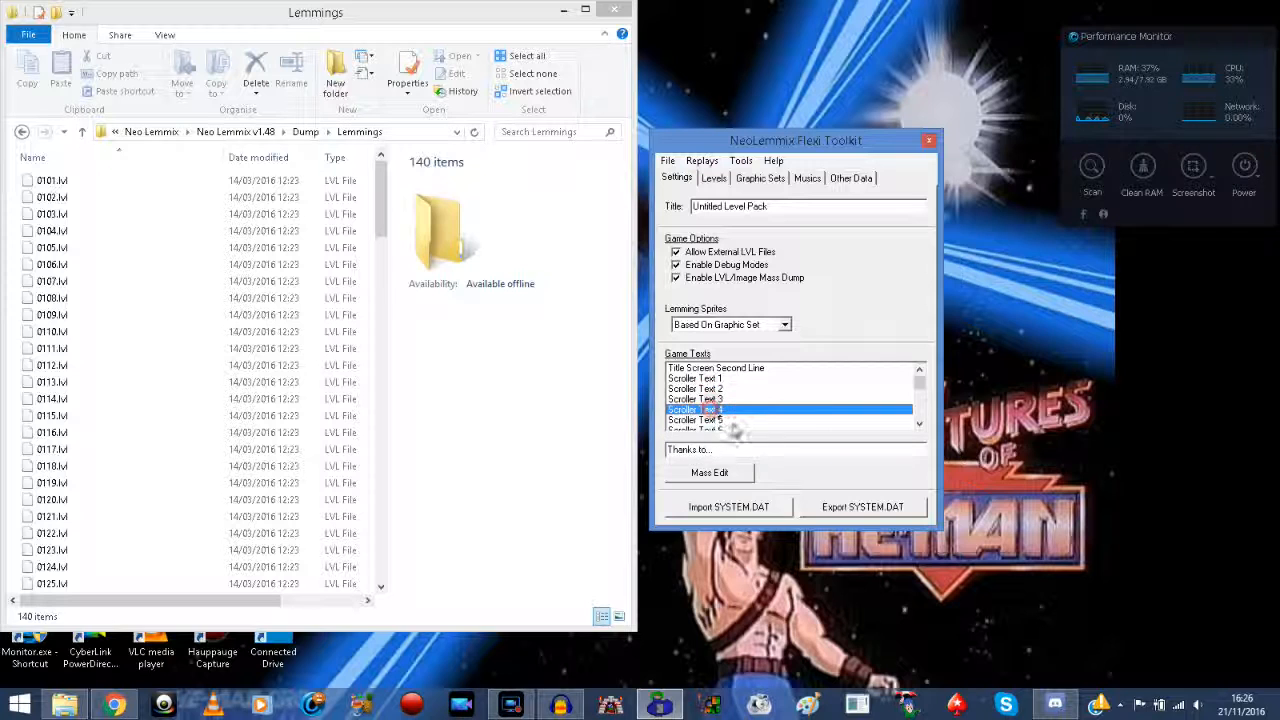
Step: View the credit lines in Scroller Text 5 and 6, and return to Scroller Text 4
click(921, 429)
click(921, 429)
click(921, 429)
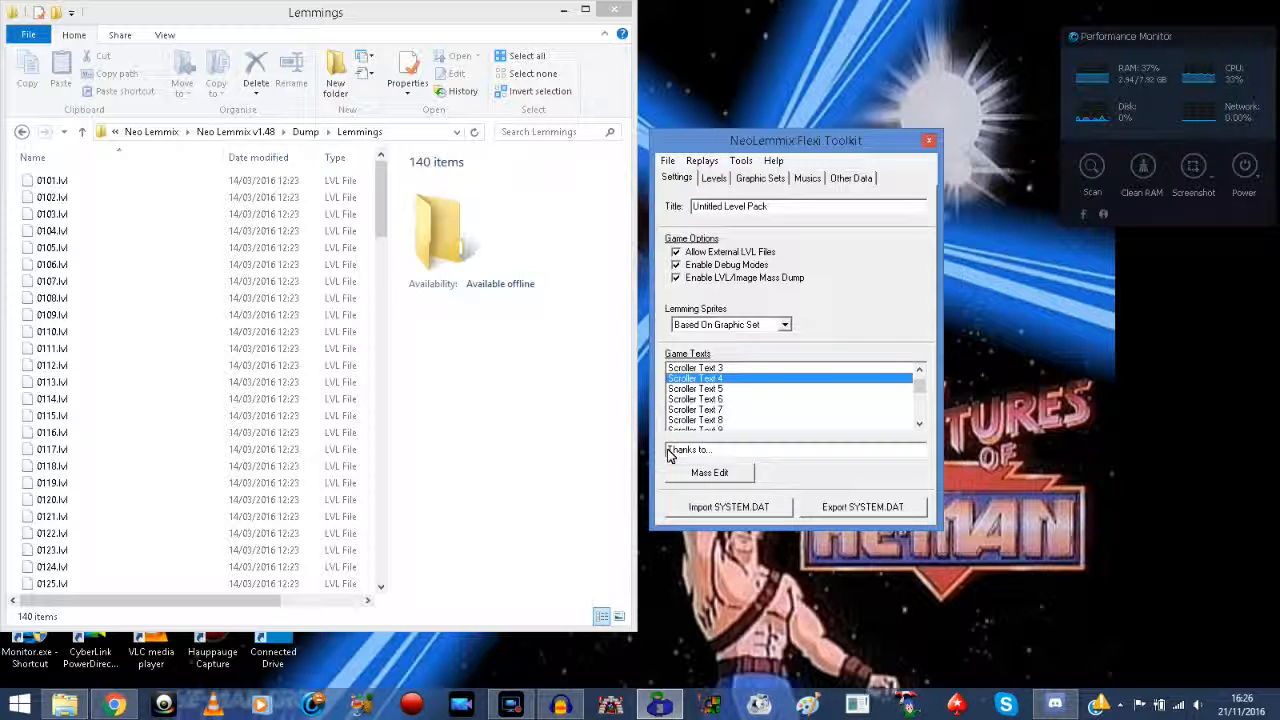
click(699, 391)
click(701, 400)
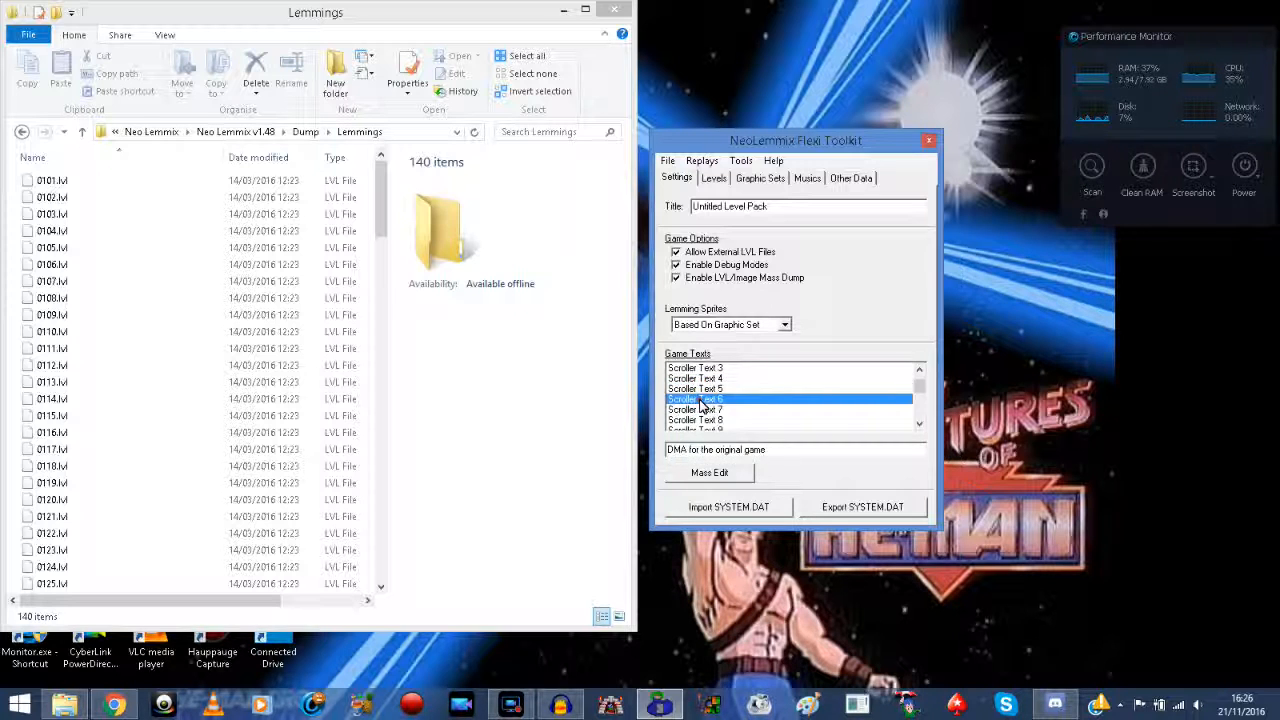
click(919, 424)
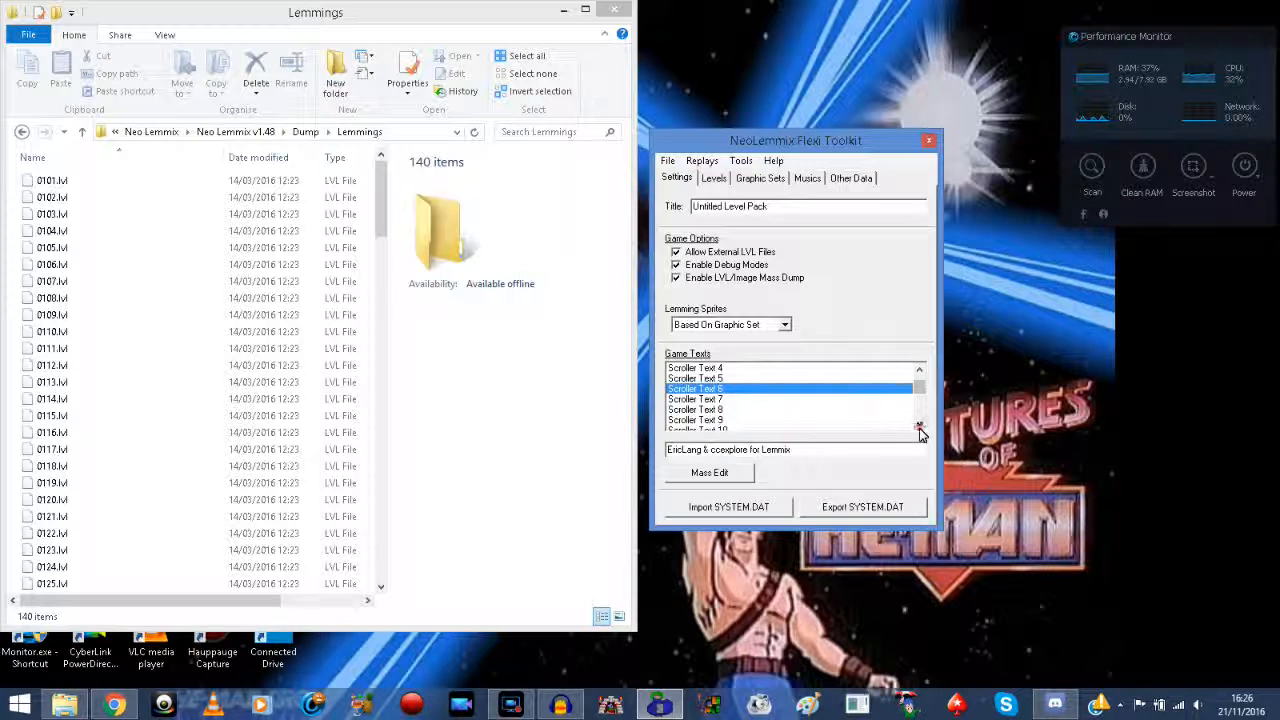
click(722, 372)
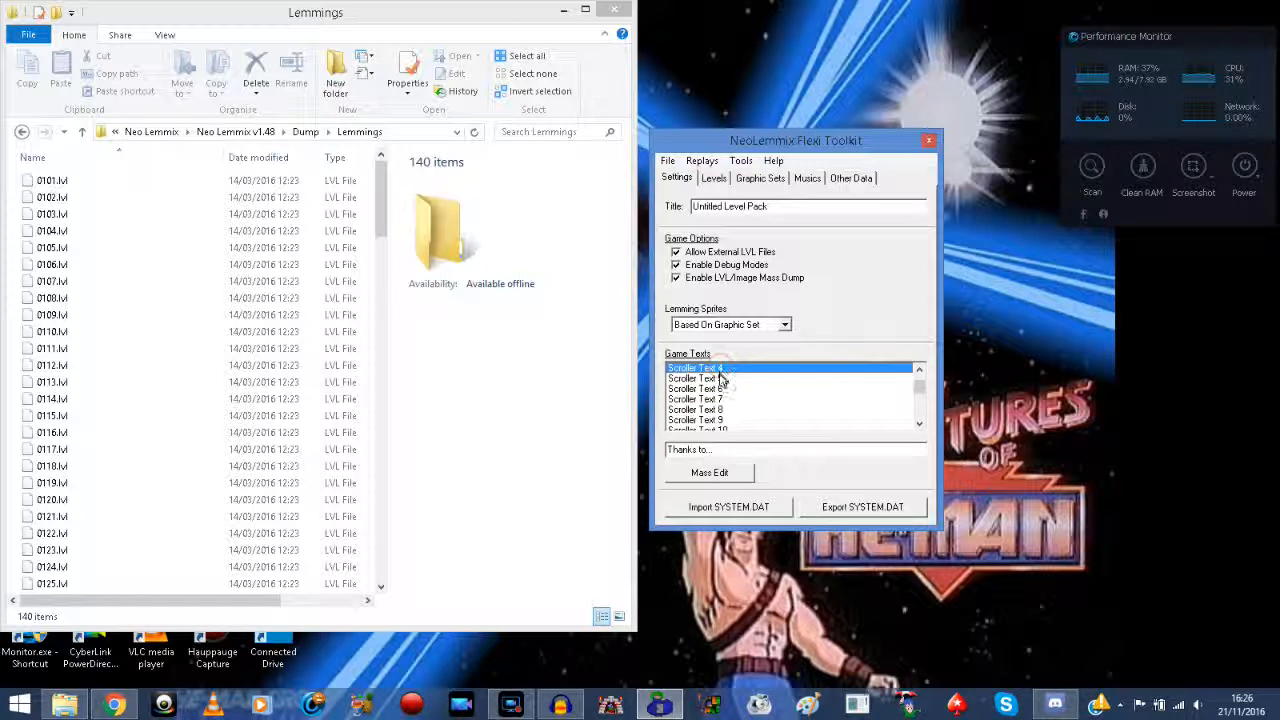
Step: Look through the contents of Scroller Text 5 to Scroller Text 13 in the Game Texts
click(719, 380)
click(719, 389)
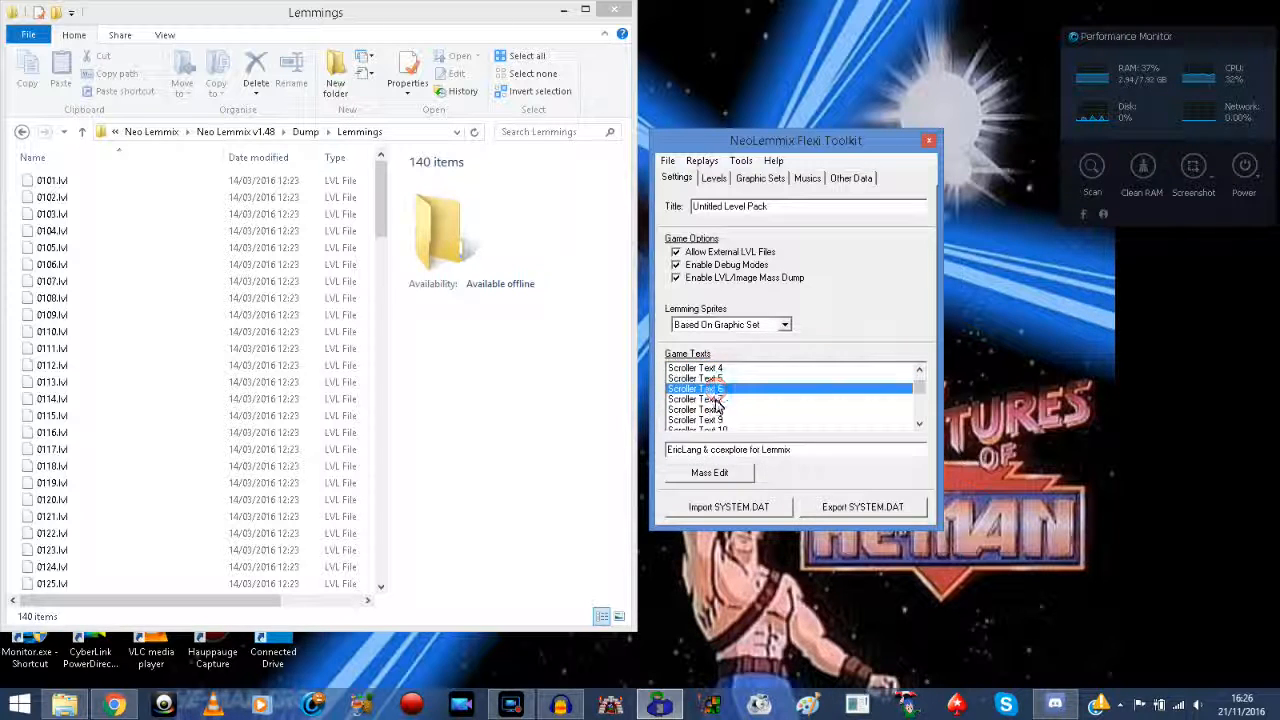
click(719, 400)
click(718, 410)
click(718, 420)
click(718, 429)
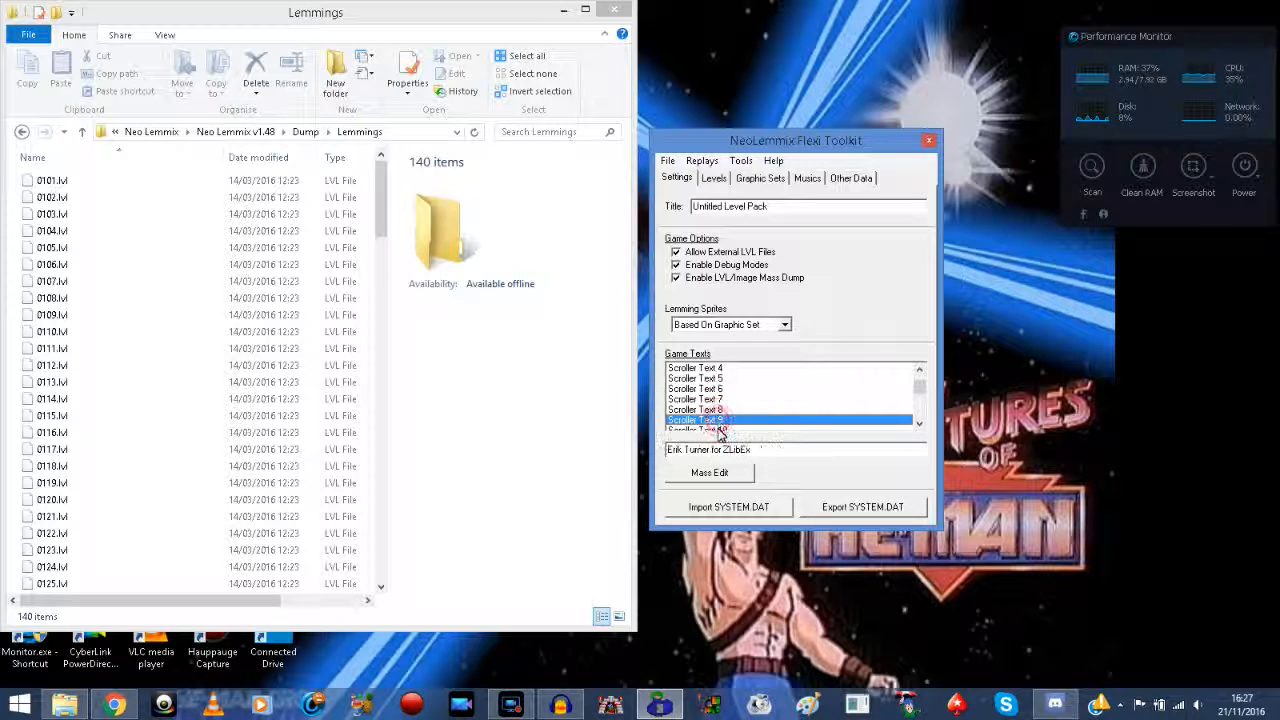
click(708, 430)
click(708, 430)
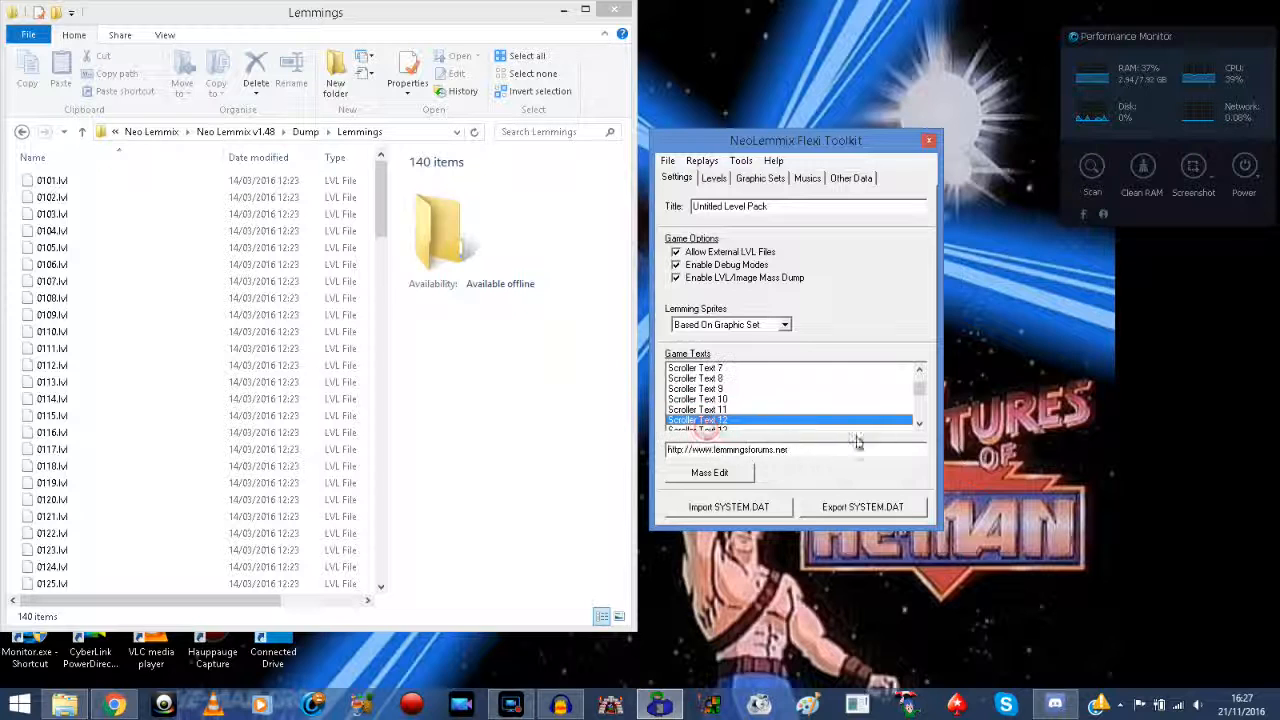
click(913, 426)
click(708, 421)
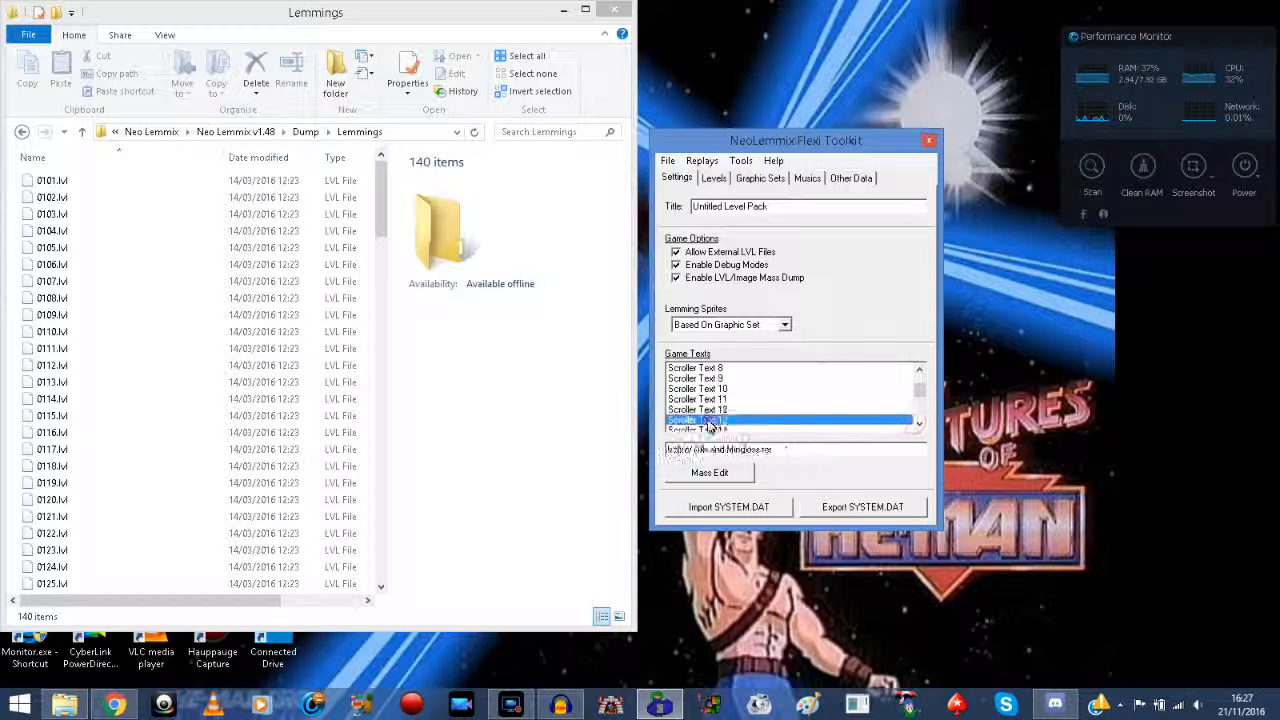
Step: View the remaining scroller lines, Scroller Text 14 to 16, and return to Scroller Text 15
click(708, 430)
click(919, 426)
click(919, 426)
click(706, 410)
click(707, 420)
click(706, 410)
Step: Go back to Scroller Text 5 and step through every scroller line up to Scroller Text 16
drag(920, 395, 928, 385)
click(706, 371)
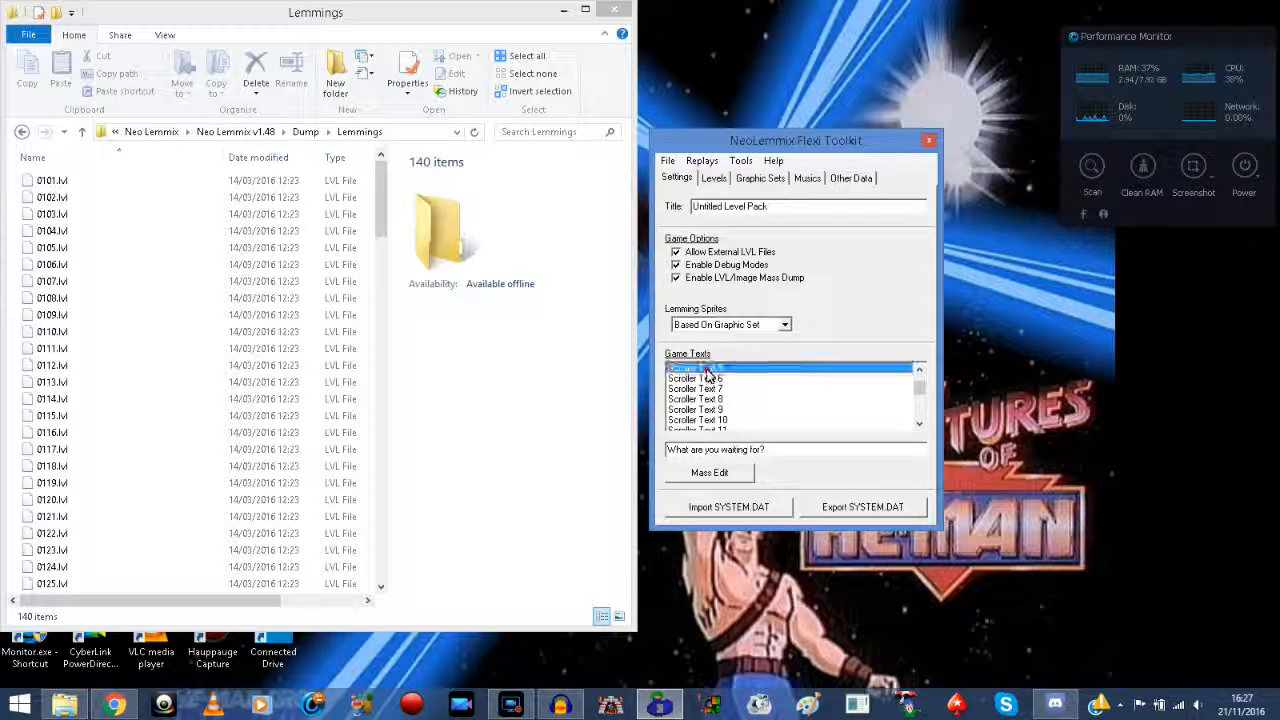
click(708, 379)
key(Down)
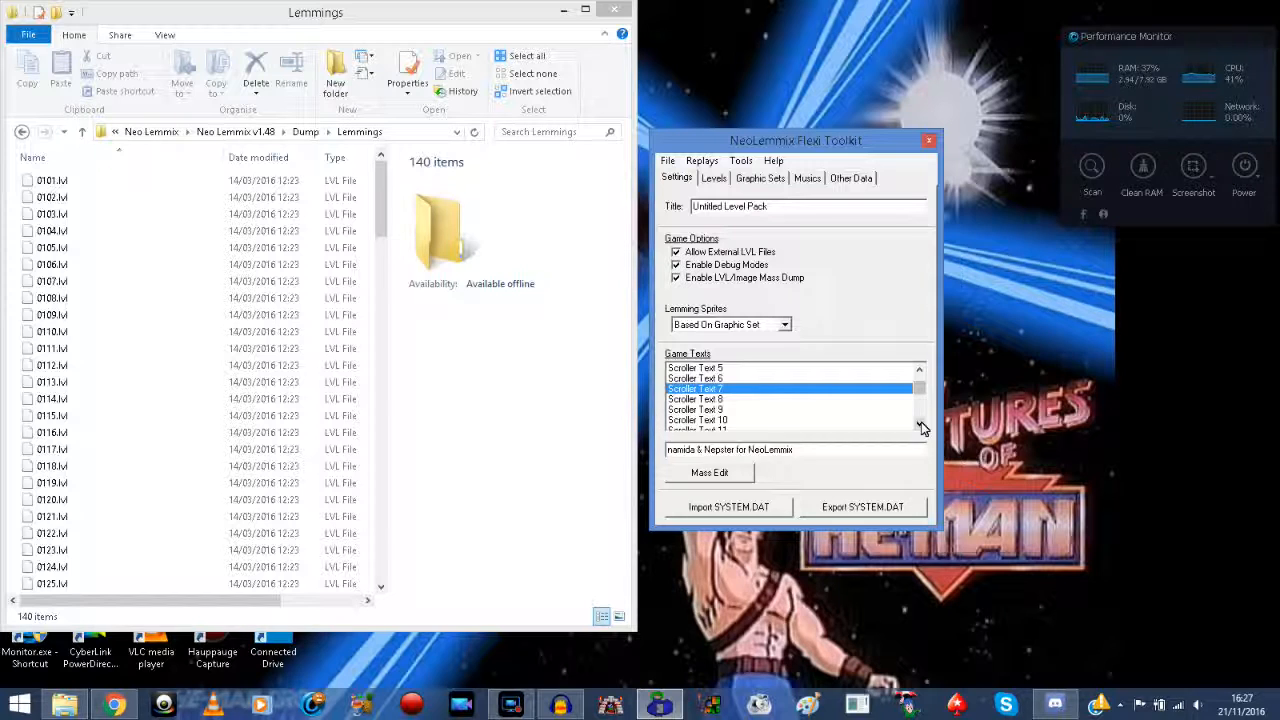
key(Down)
key(Down)
key(Down)
key(Down)
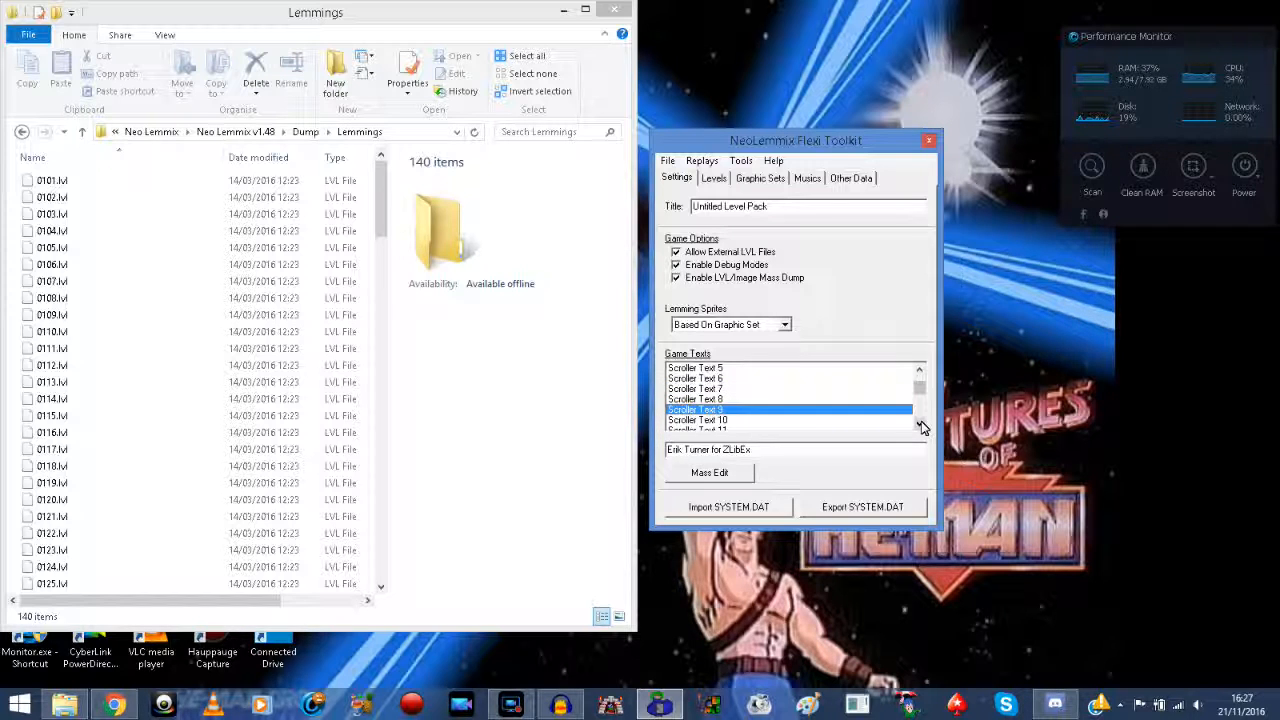
key(Down)
key(Down)
key(Down)
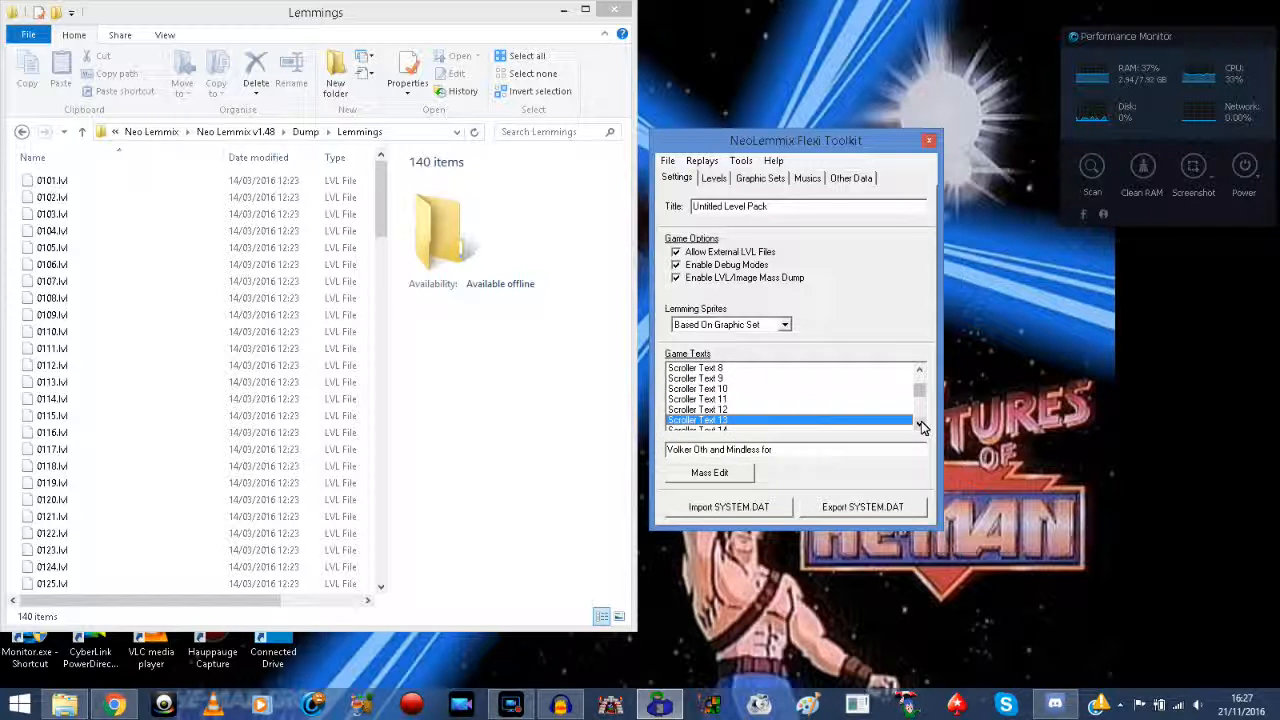
key(Down)
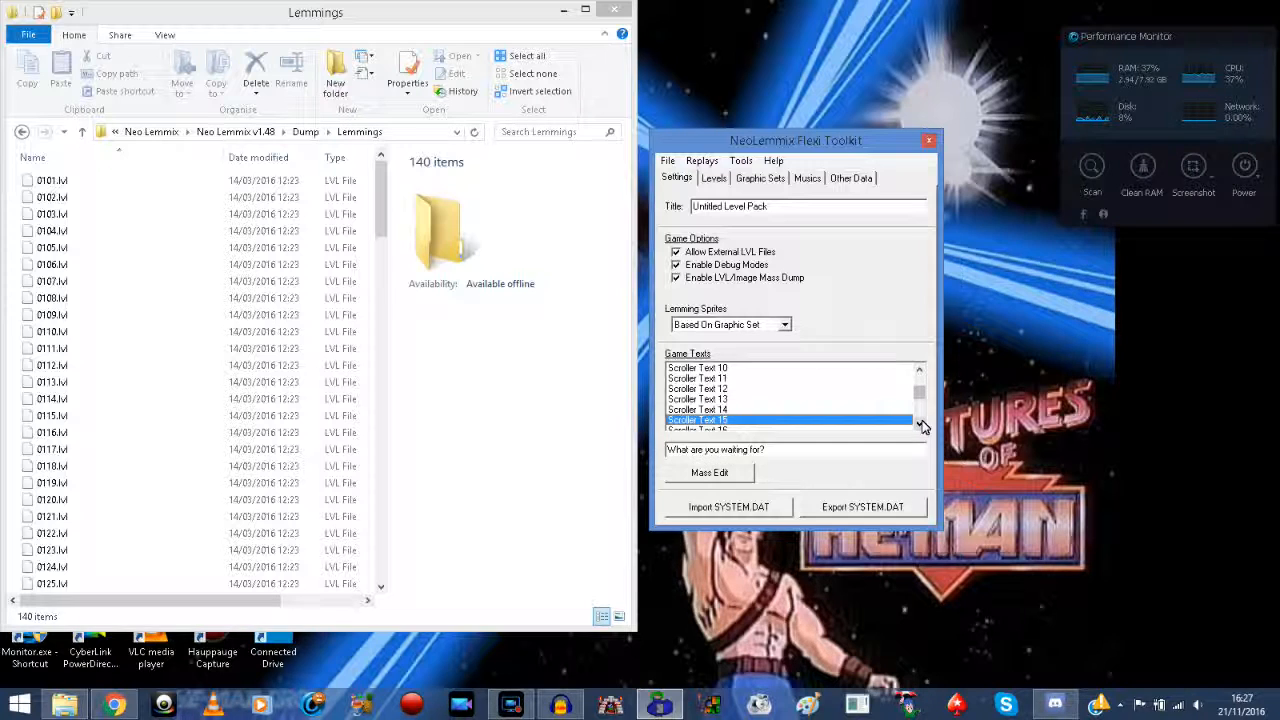
key(Down)
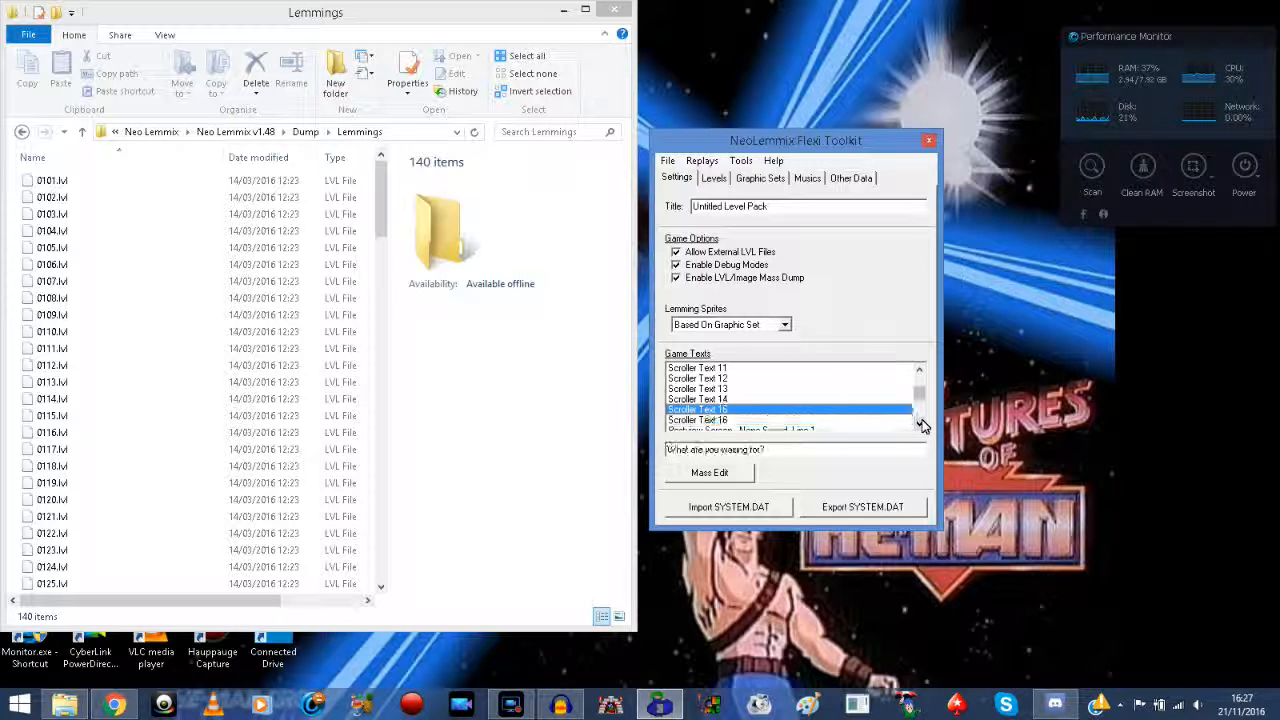
key(Up)
key(Down)
Step: Revisit the original-game credit in Scroller Text 5 and the forum address line in Scroller Text 12
drag(920, 400, 920, 380)
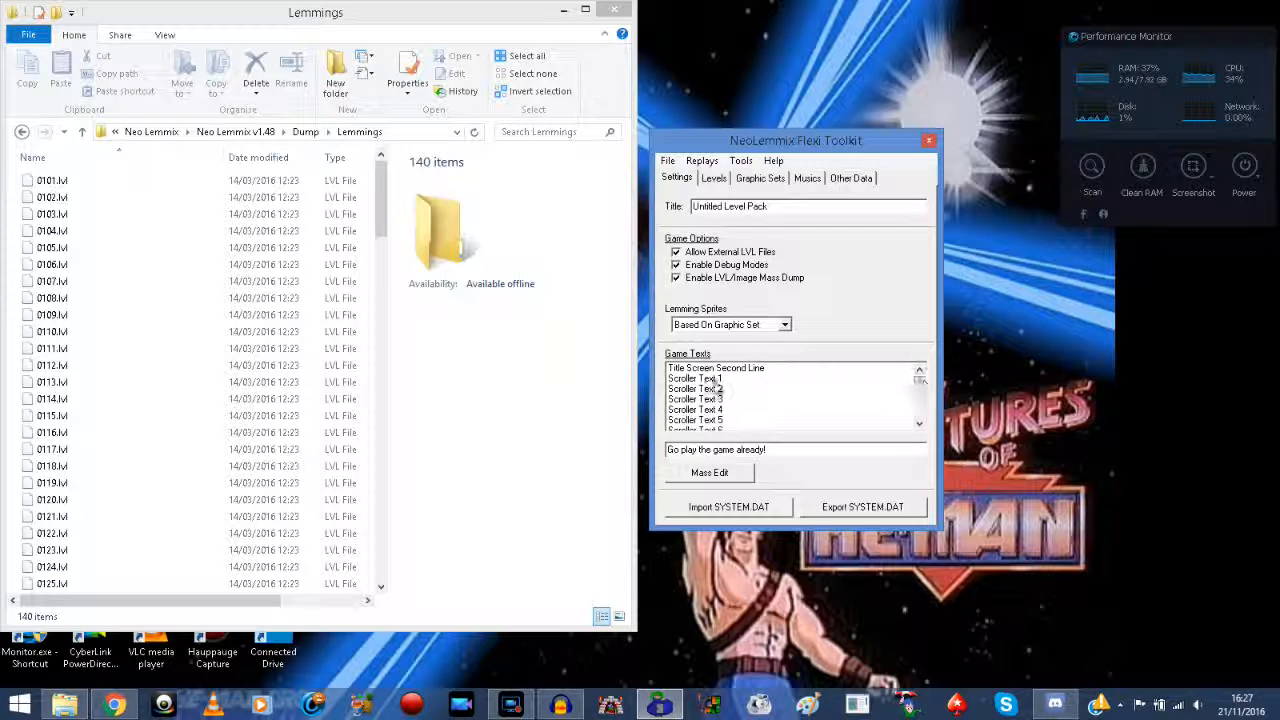
click(724, 420)
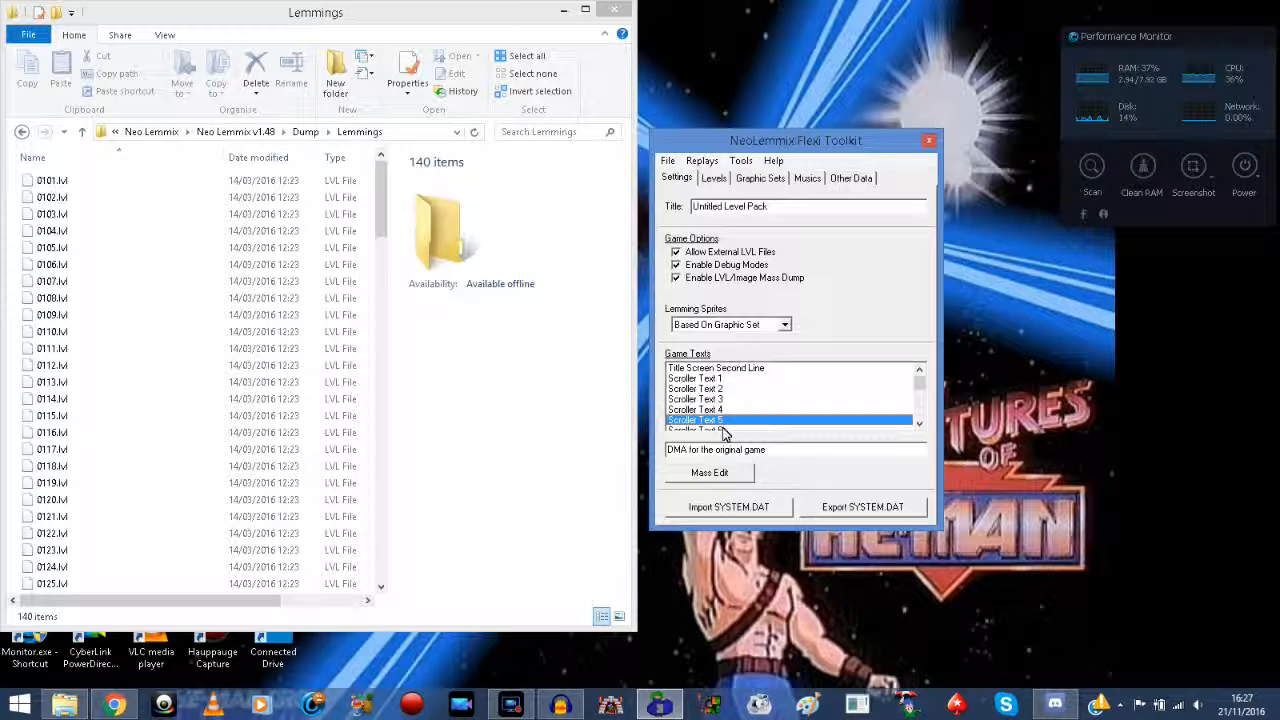
click(920, 424)
click(920, 424)
click(920, 424)
click(920, 424)
click(920, 424)
click(920, 424)
click(920, 424)
click(920, 424)
click(920, 424)
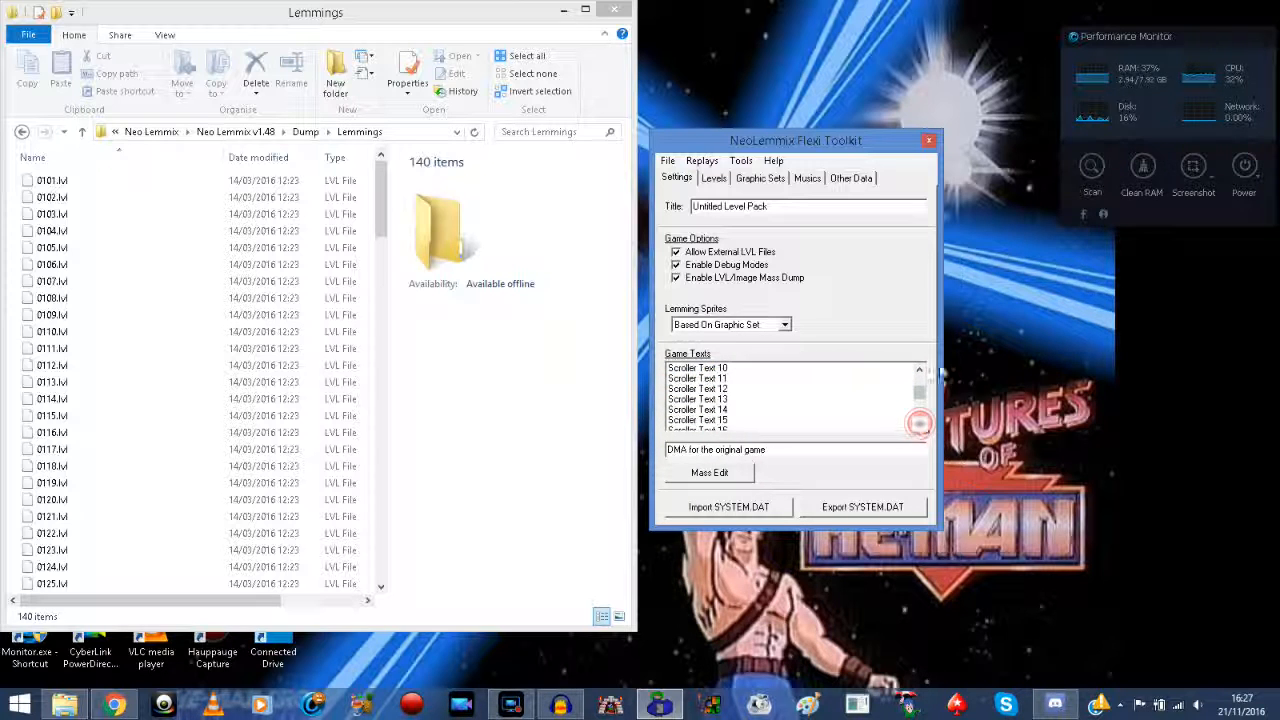
mouse_move(922, 397)
mouse_down()
mouse_move(920, 374)
mouse_move(928, 398)
mouse_up()
click(723, 391)
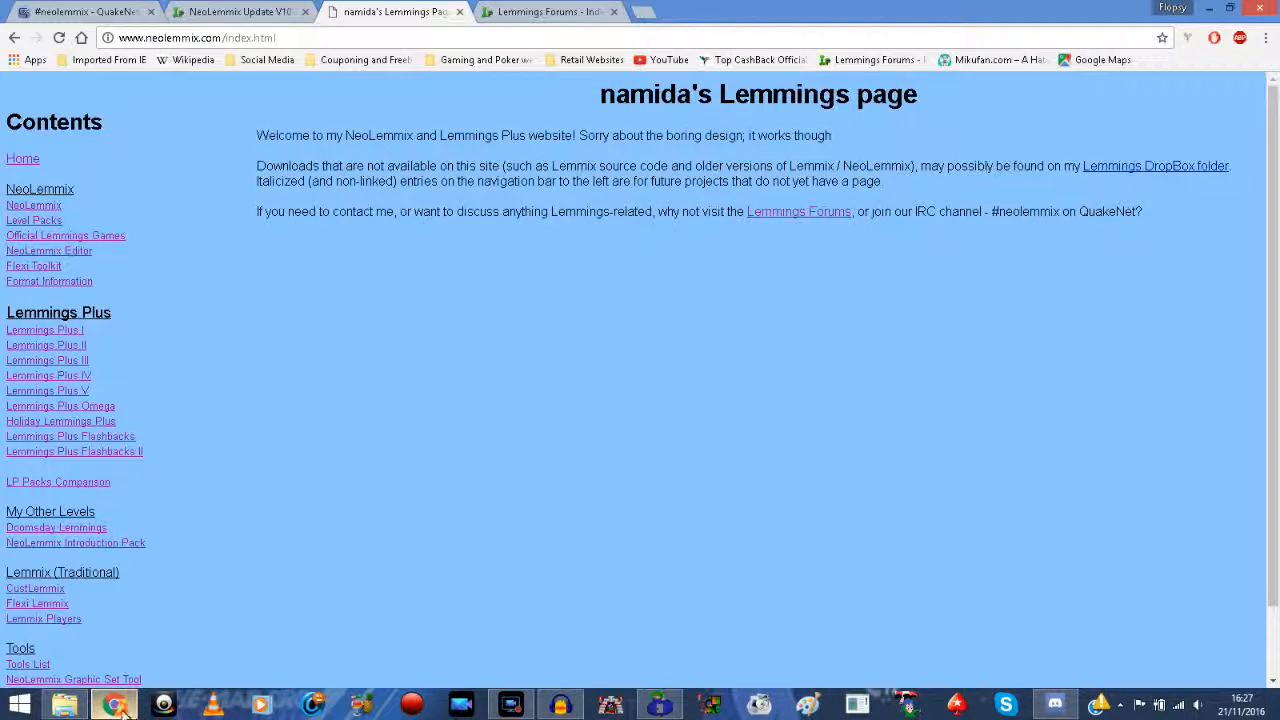
Step: Switch to Chrome and consult the Flexi Lemmix Tutorial's explanation of Game Texts and Mass Edit on the NeoLemmix site
click(114, 705)
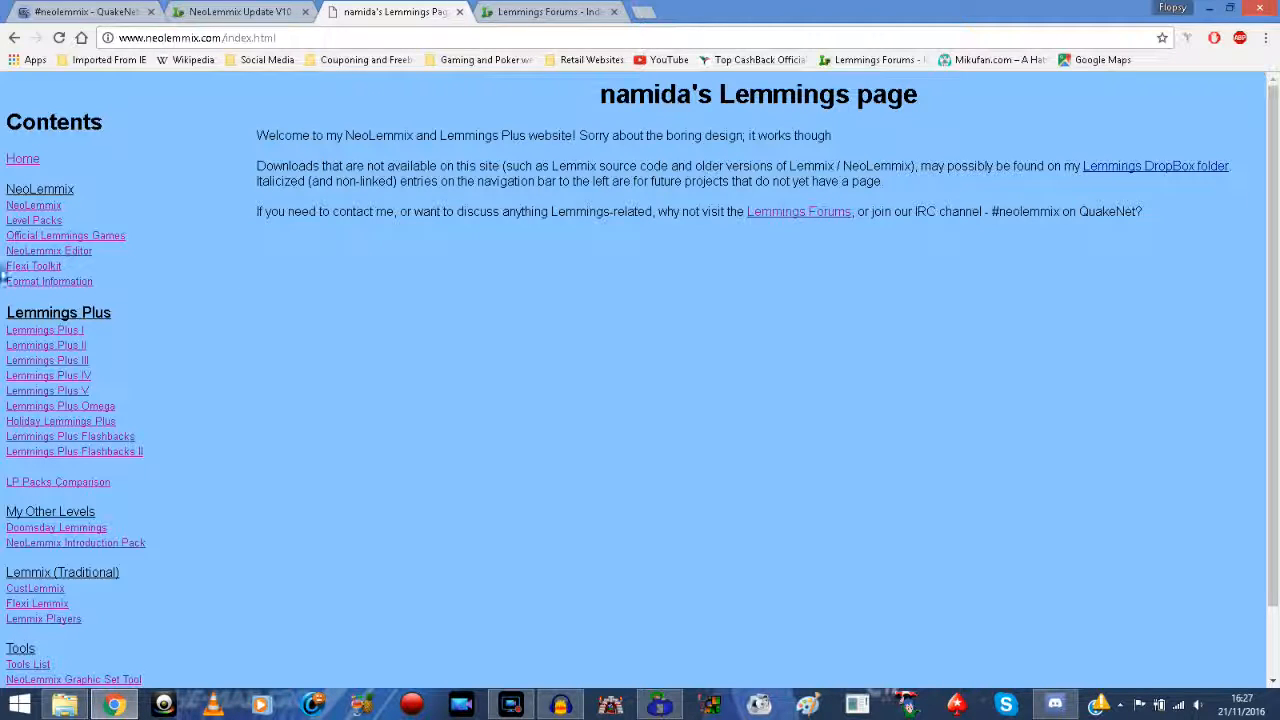
click(34, 266)
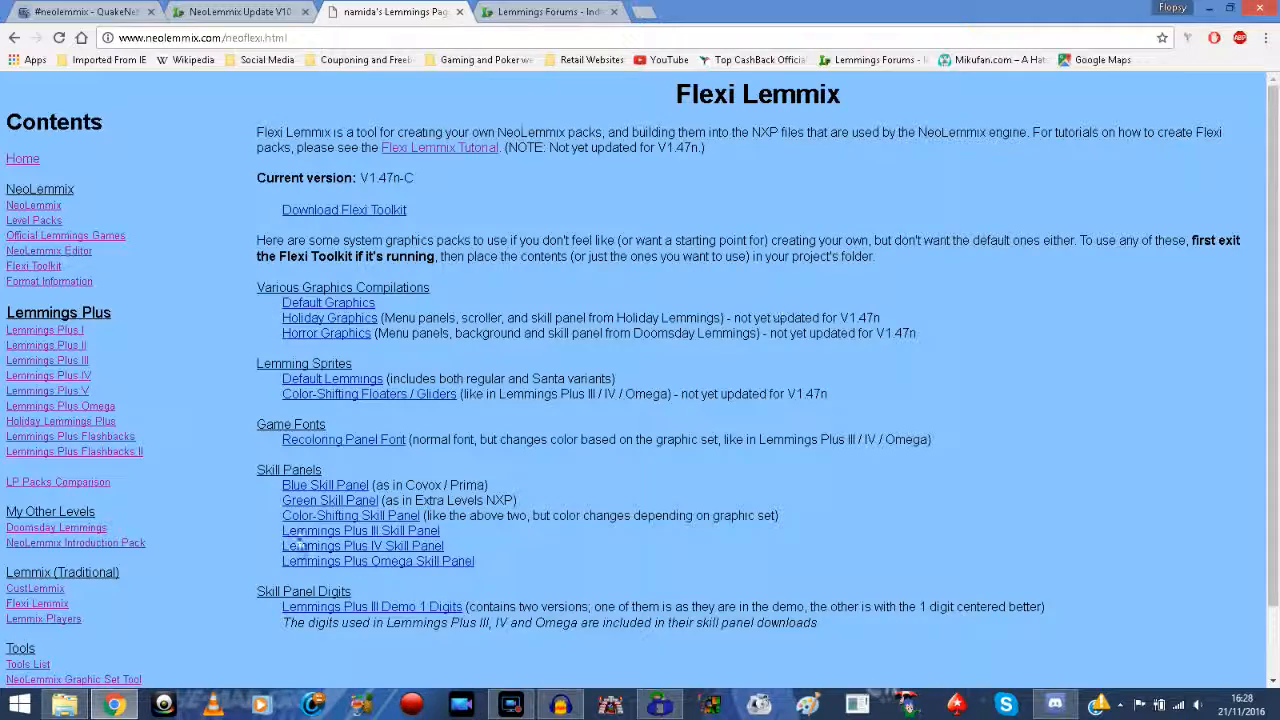
scroll(1277, 322, down, 1)
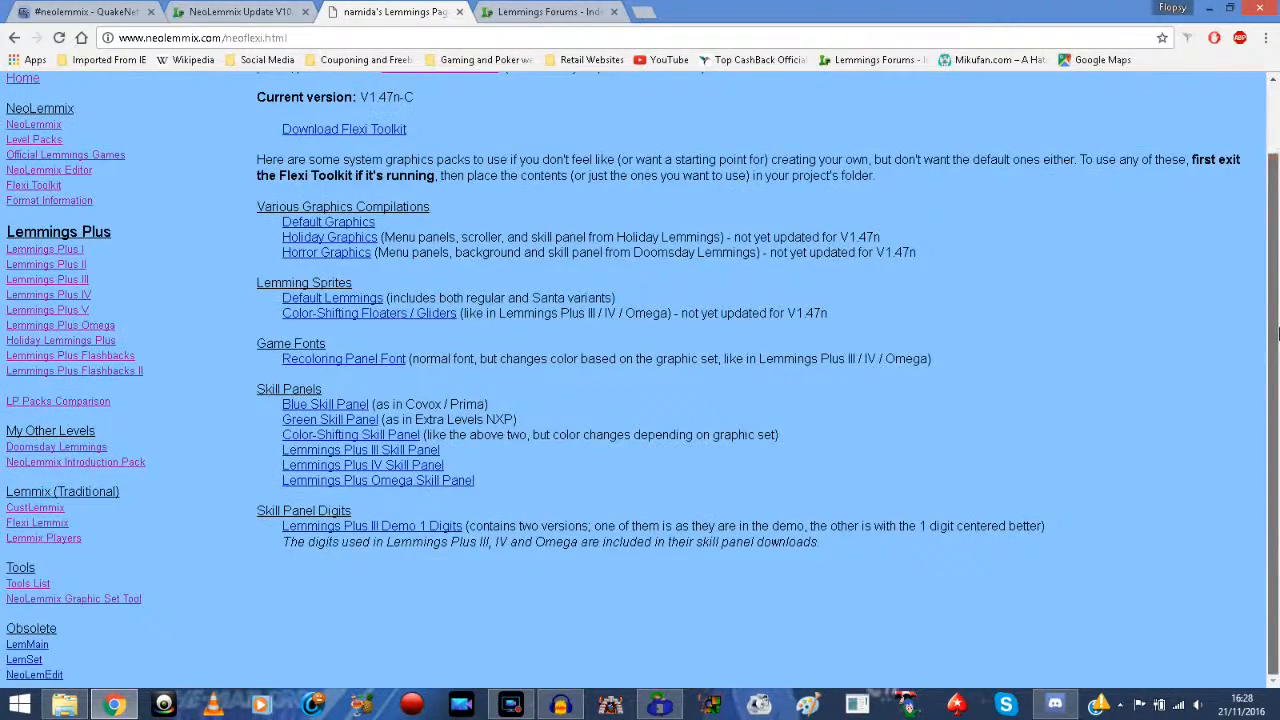
scroll(1277, 333, up, 1)
click(472, 135)
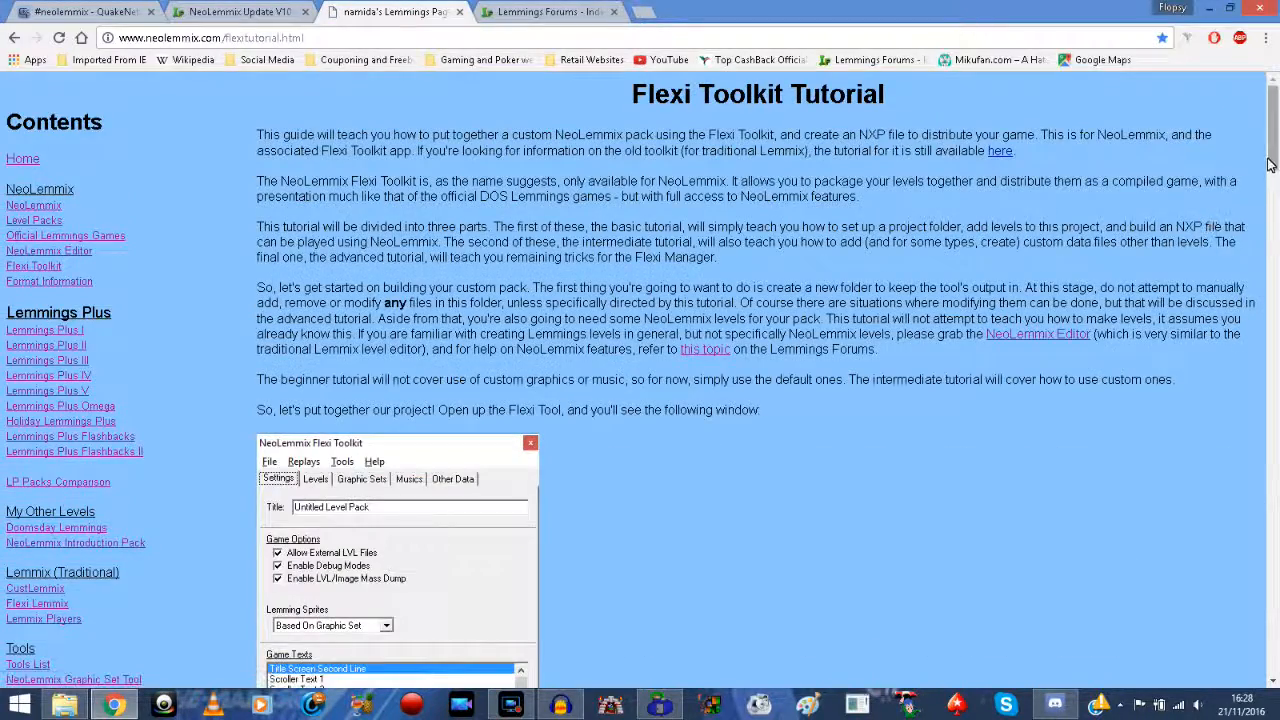
scroll(1207, 220, down, 9)
scroll(1277, 272, down, 2)
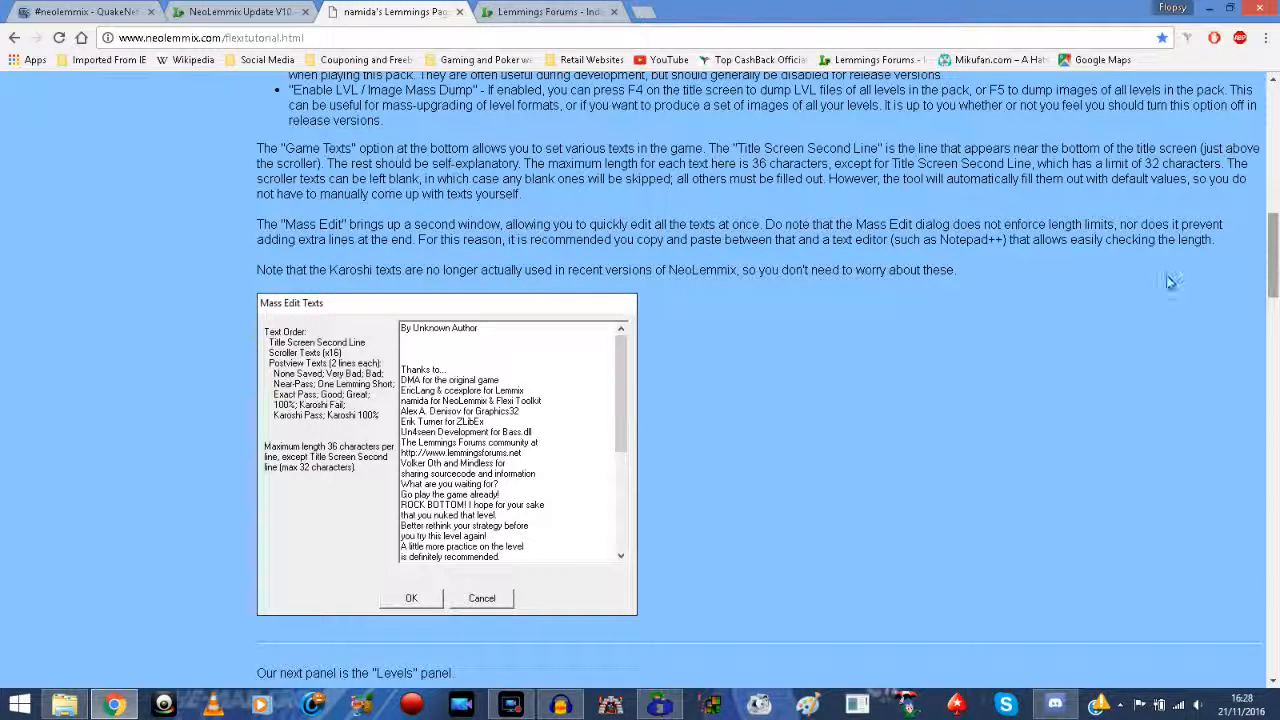
Step: Switch back to the Flexi Toolkit, review the Mass Edit Texts dialog with its text order and length limits, and cancel it
click(660, 706)
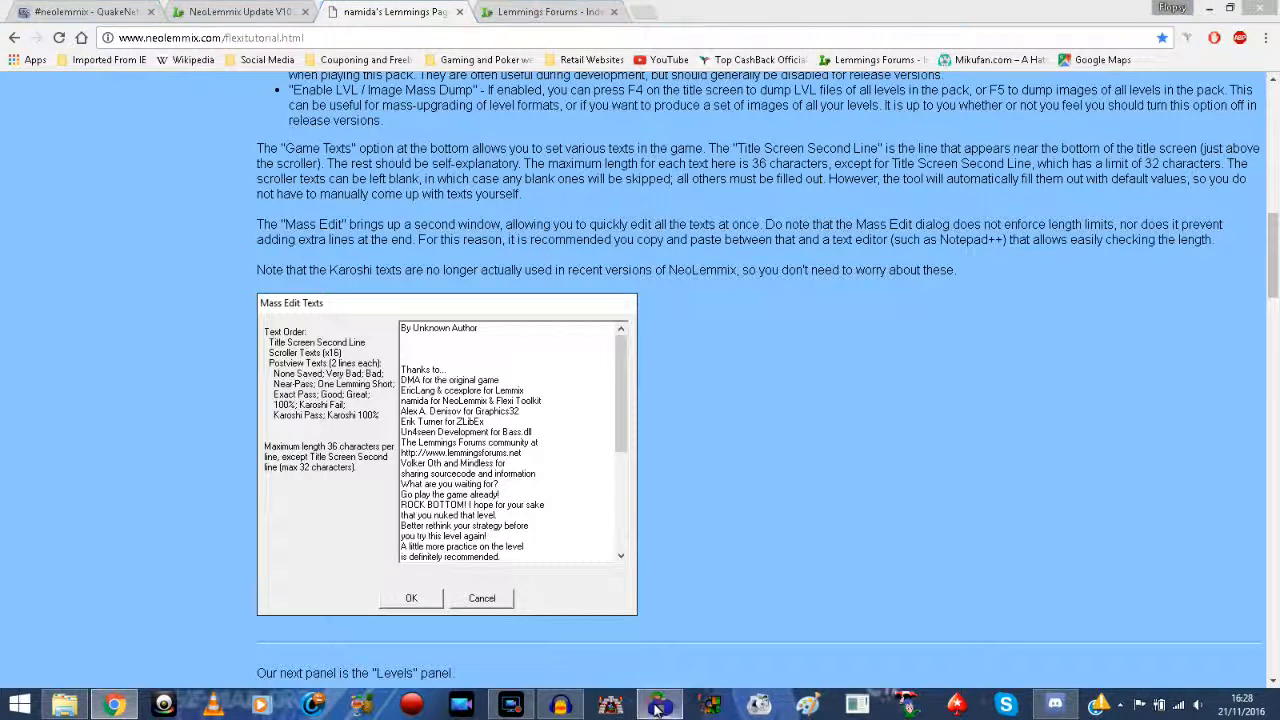
click(740, 472)
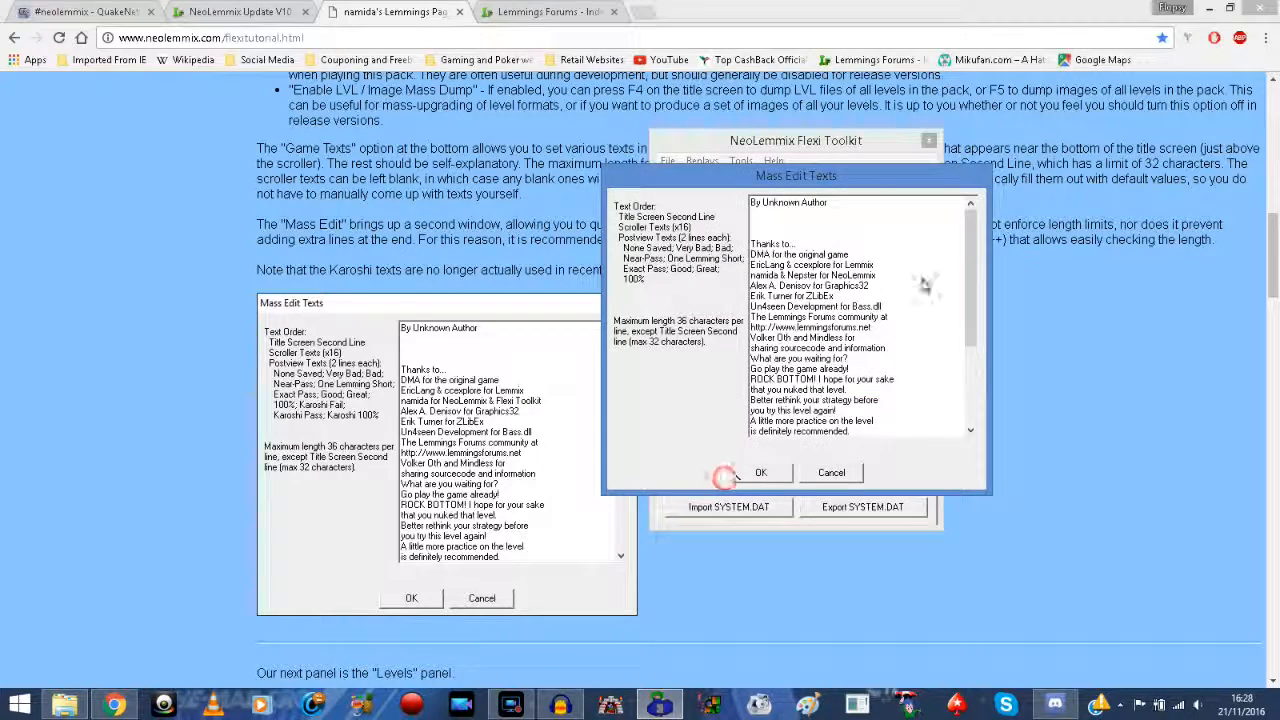
drag(978, 240, 999, 194)
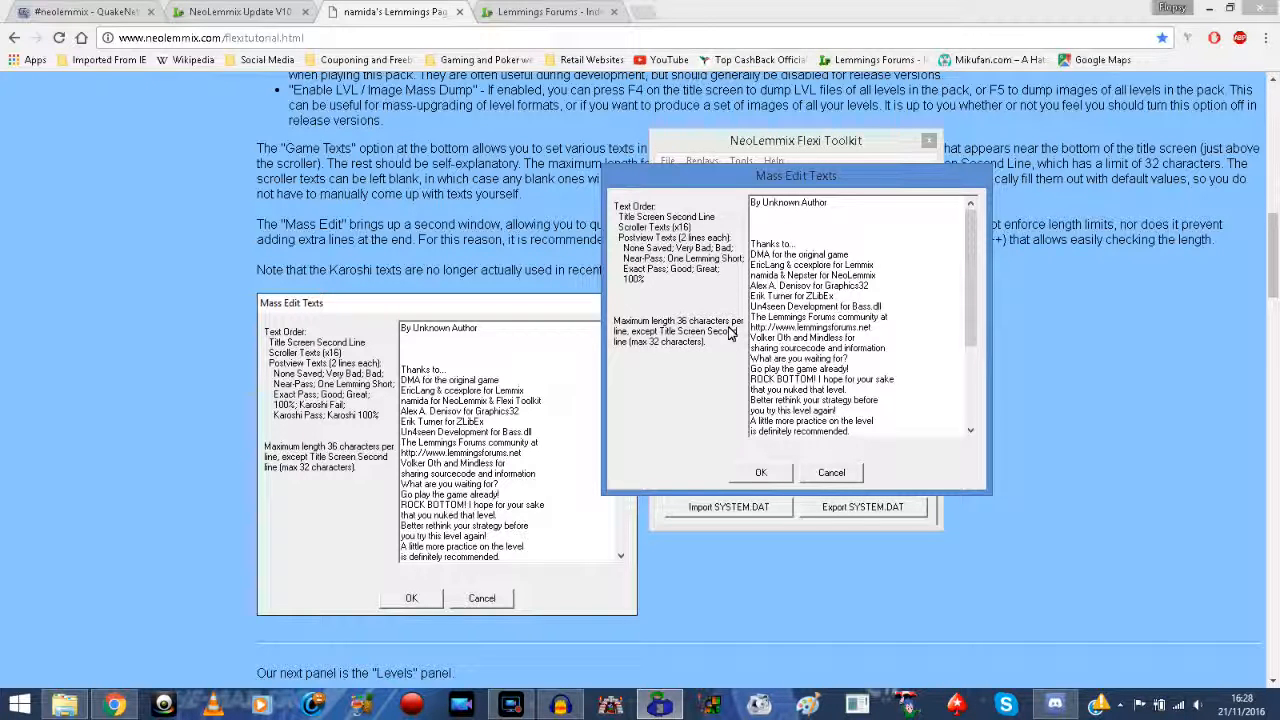
click(1208, 8)
click(740, 163)
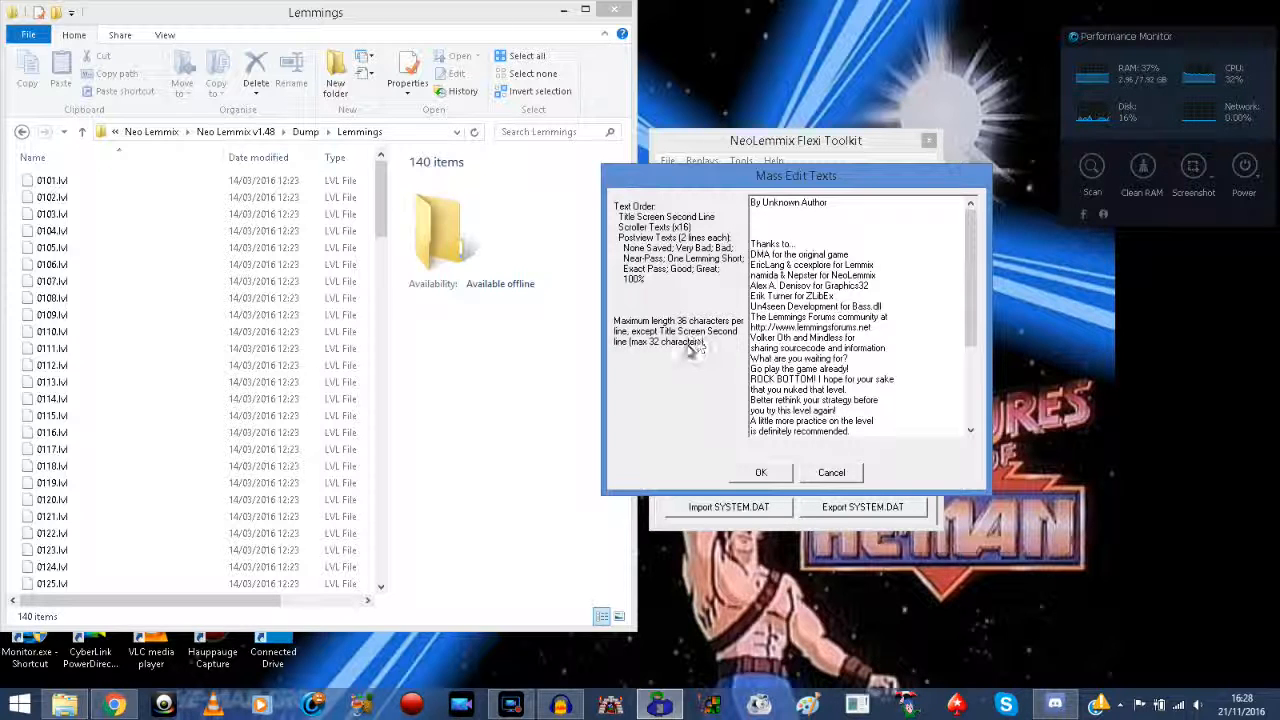
drag(970, 275, 957, 357)
click(831, 472)
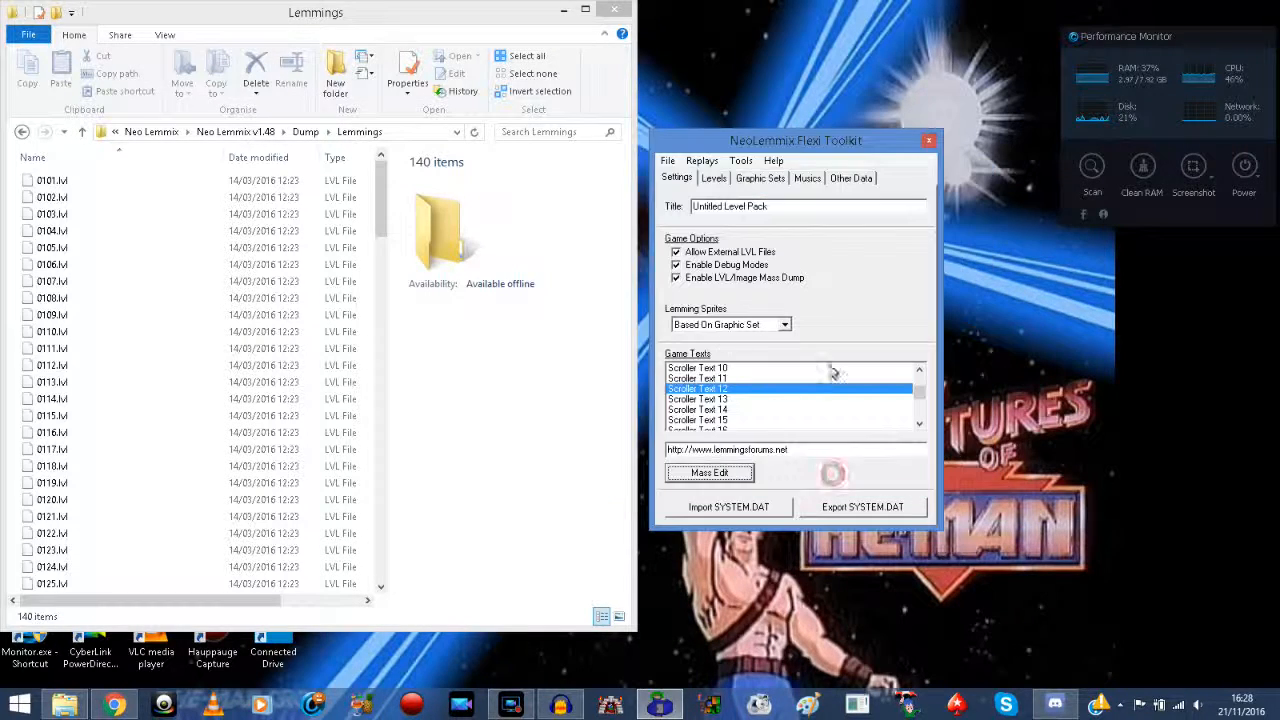
Step: View both lines of the Postview Screen text for None Saved
click(919, 423)
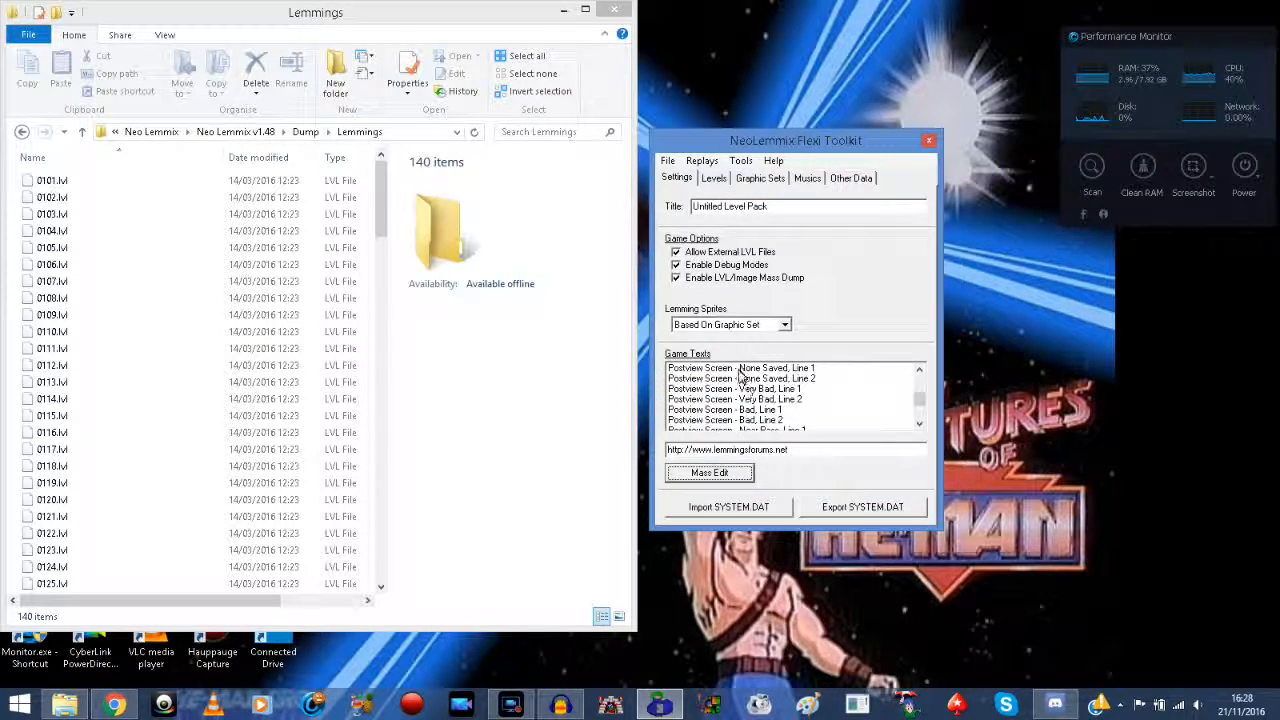
click(741, 369)
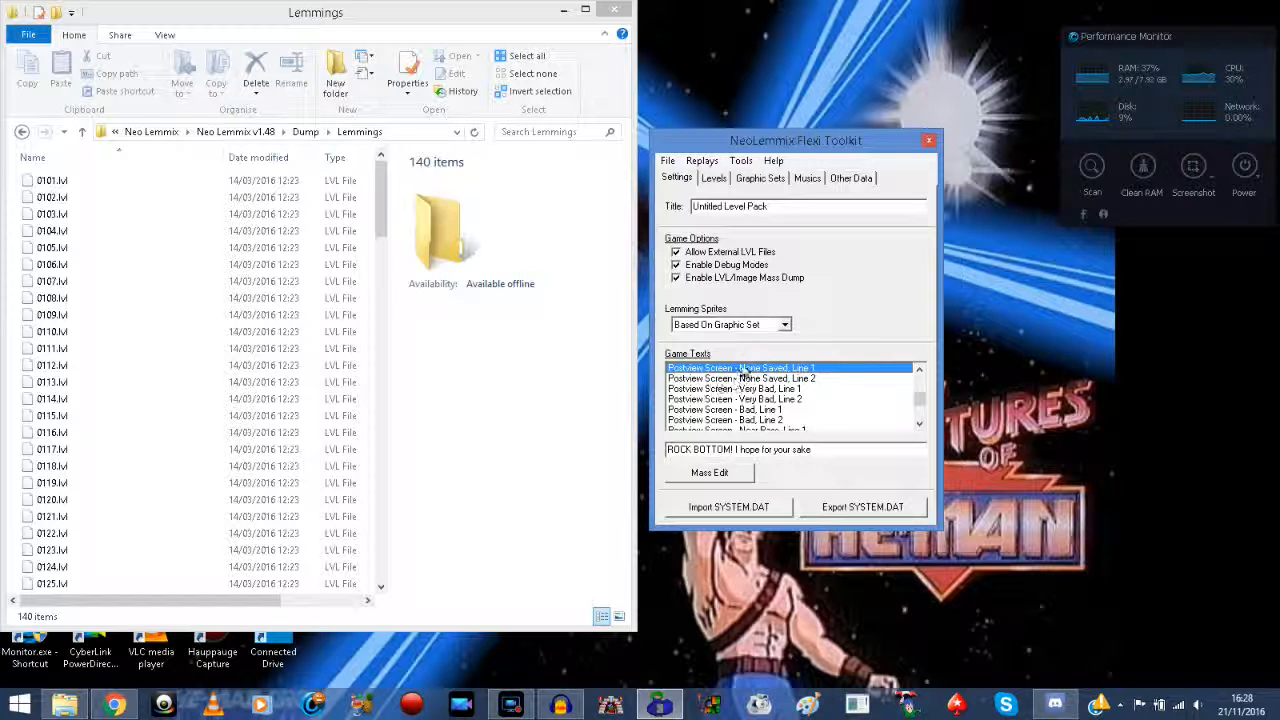
click(741, 379)
click(745, 389)
click(741, 379)
click(741, 368)
click(740, 379)
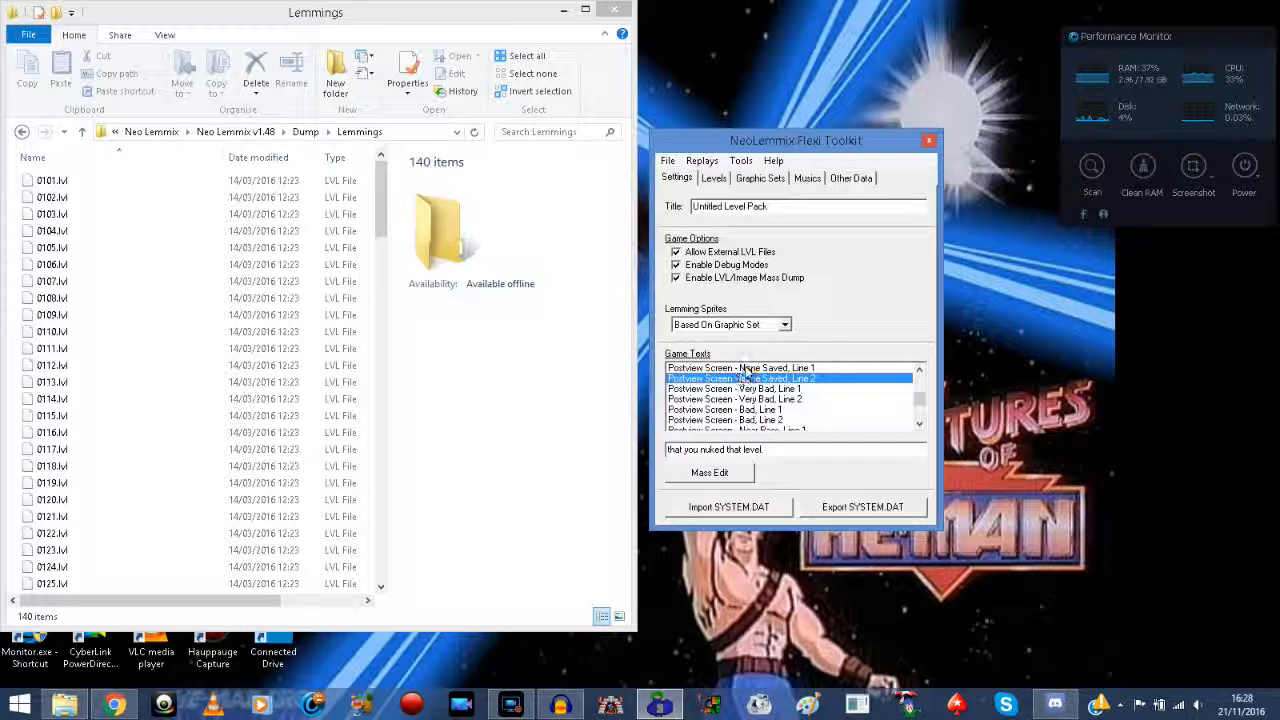
Step: Read the Very Bad and Bad postview lines, rechecking the None Saved lines in between
click(750, 389)
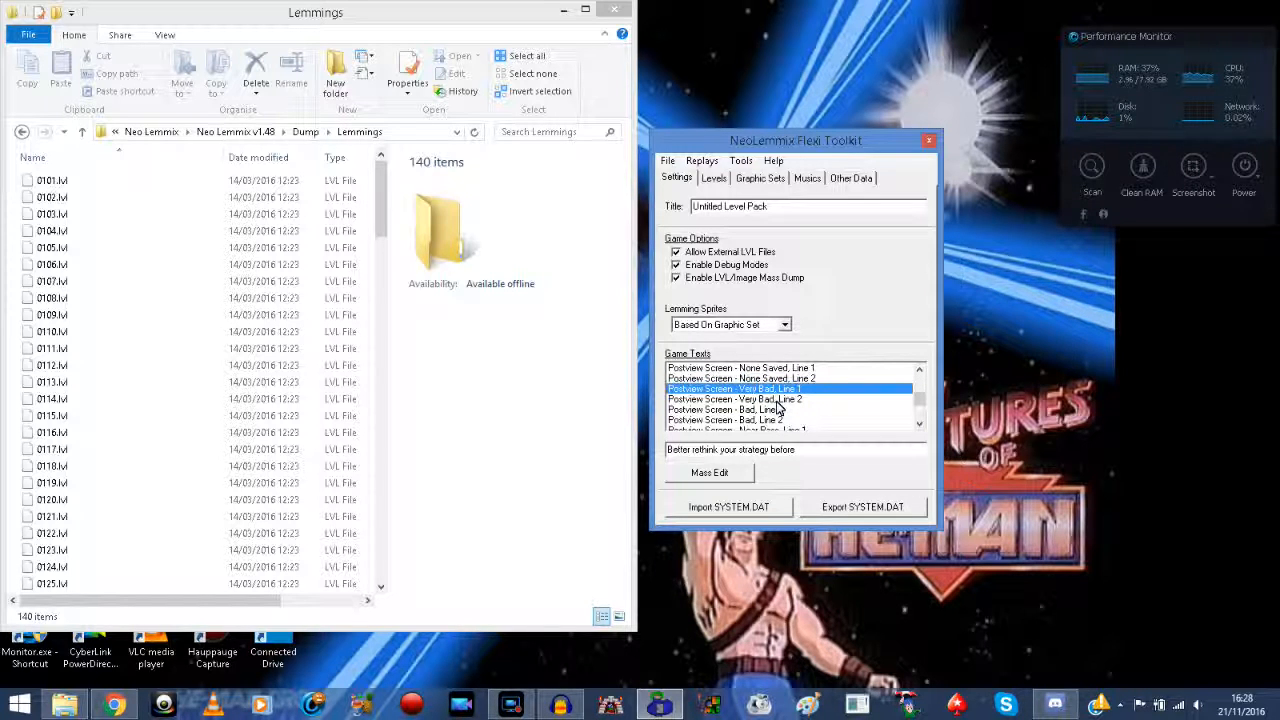
click(779, 400)
key(Up)
key(Up)
key(Up)
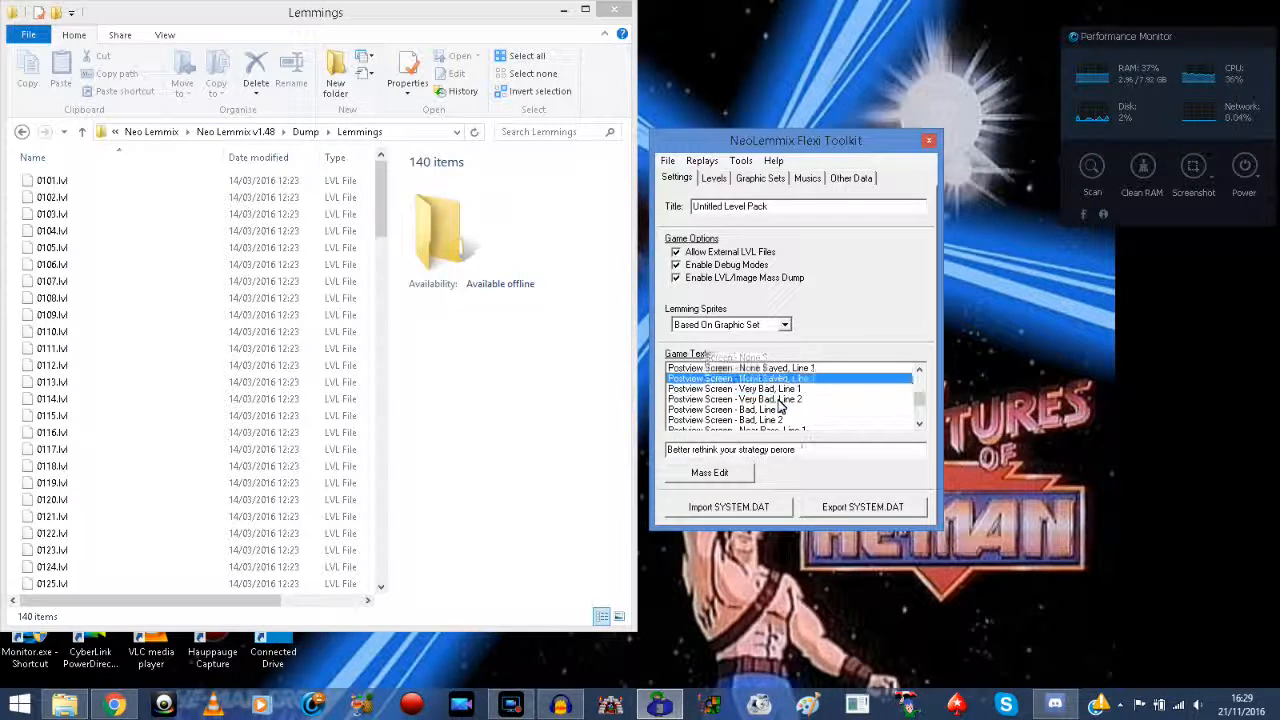
key(Down)
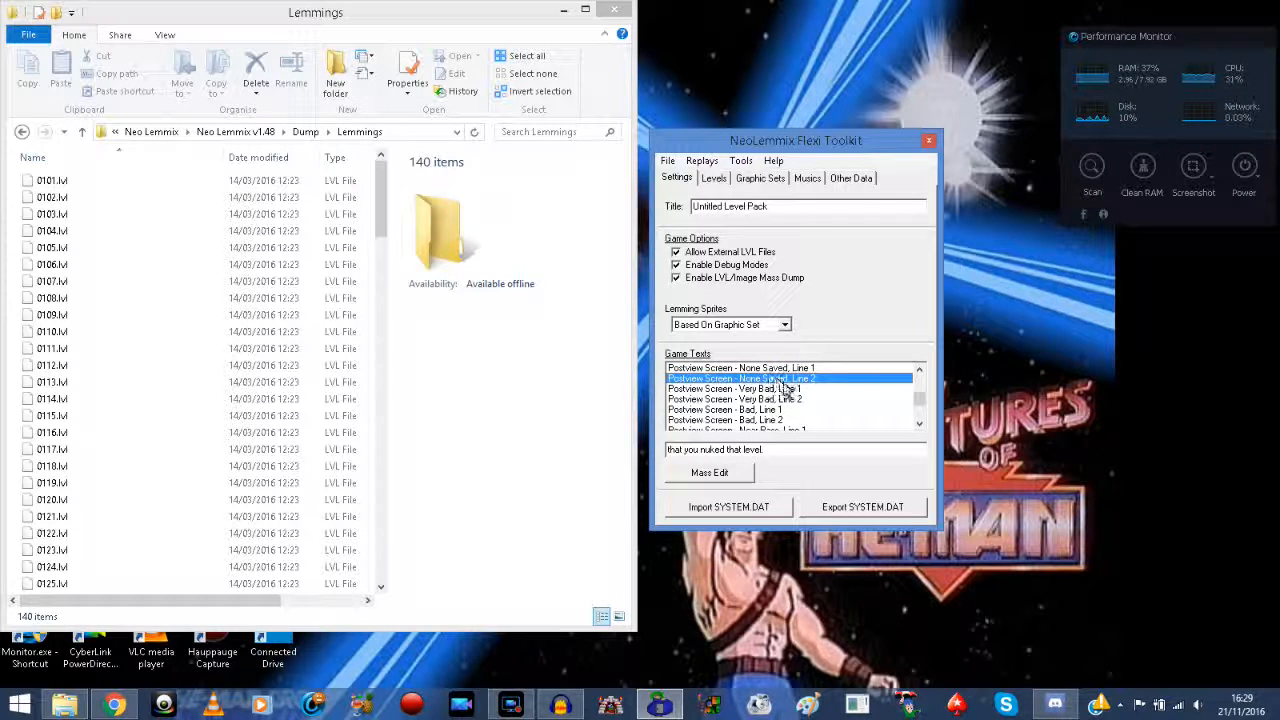
click(785, 389)
click(792, 402)
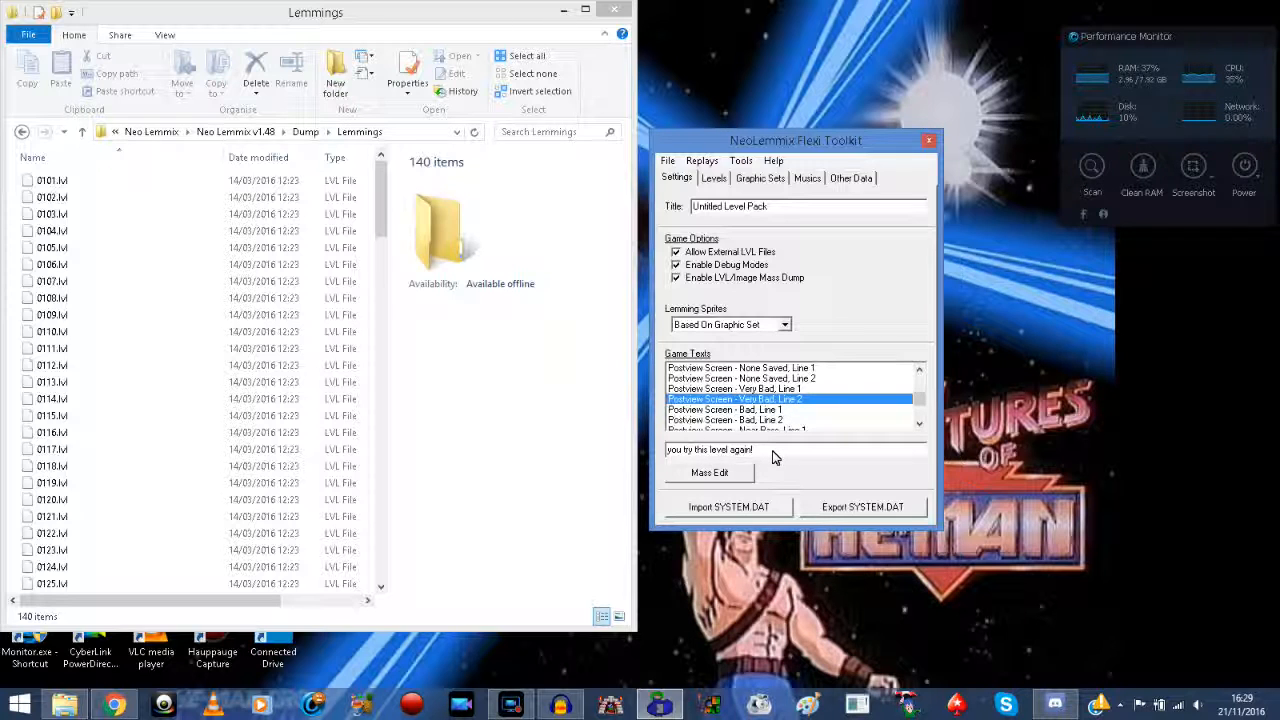
click(725, 409)
click(728, 419)
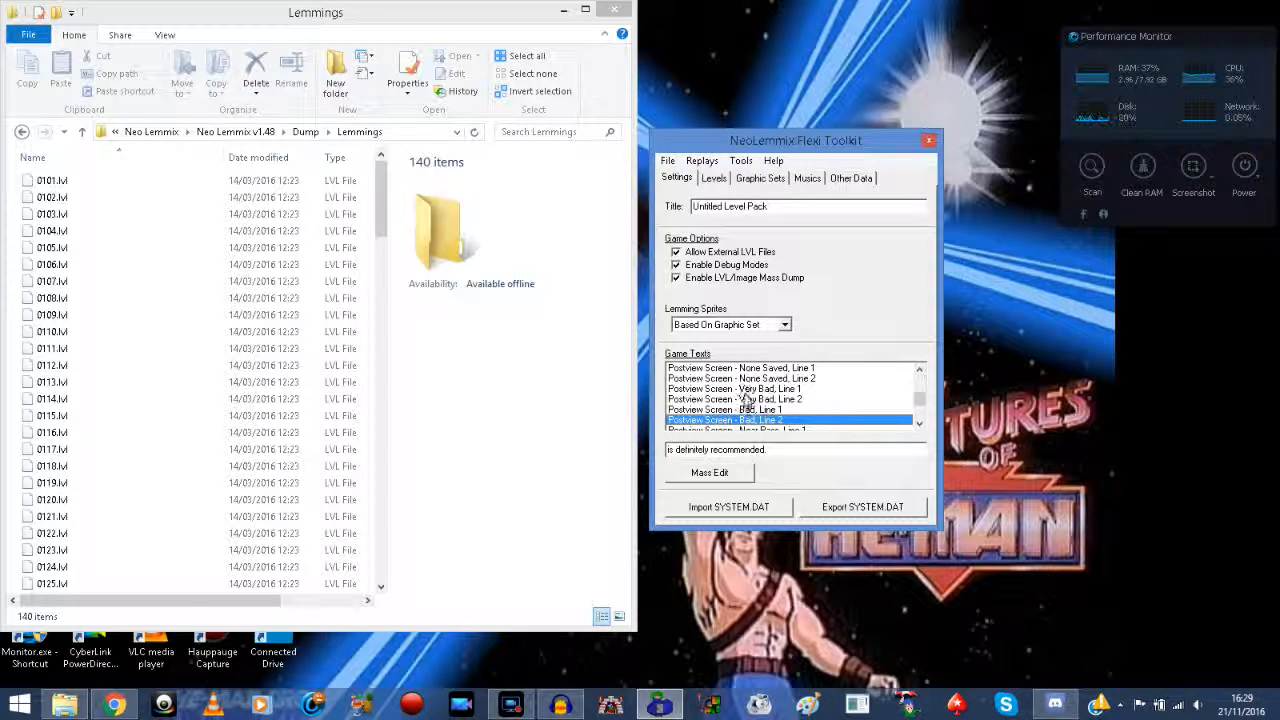
Step: Step through the remaining postview texts, from Near-Pass and One Lemming Short to the 100% lines
click(919, 425)
click(919, 425)
click(919, 425)
click(919, 425)
click(920, 427)
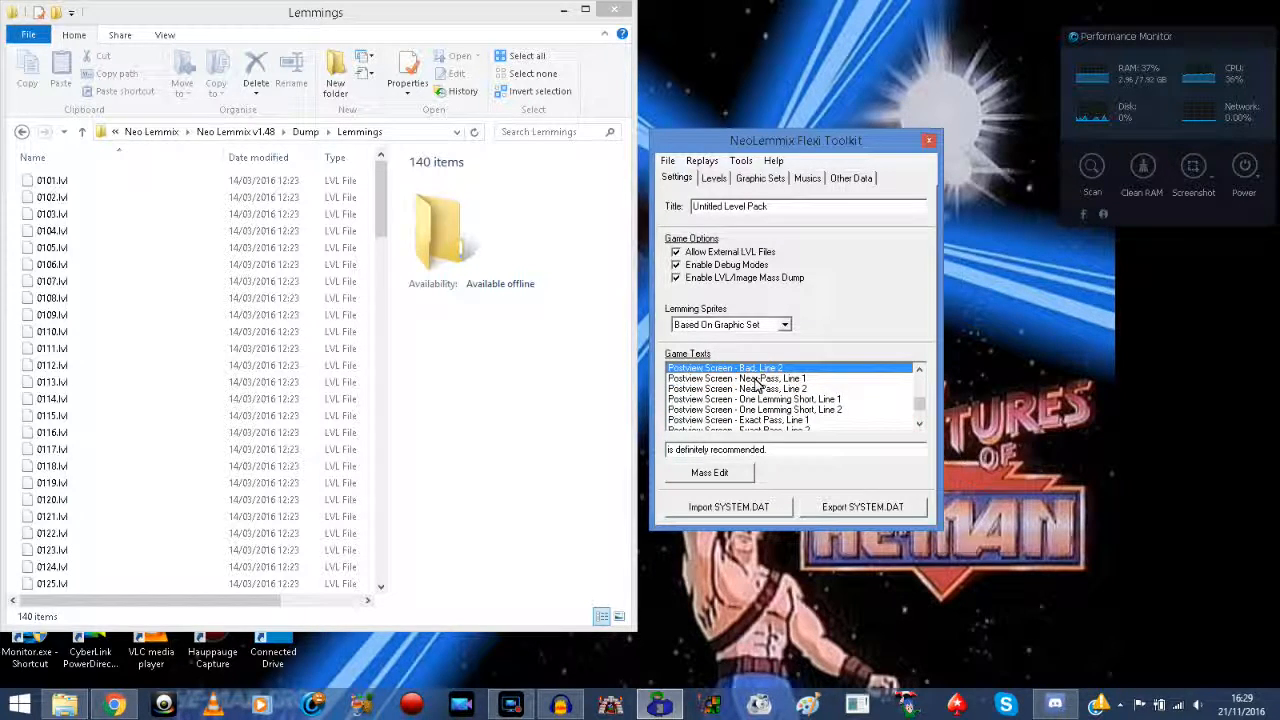
key(Down)
key(Down)
key(Down)
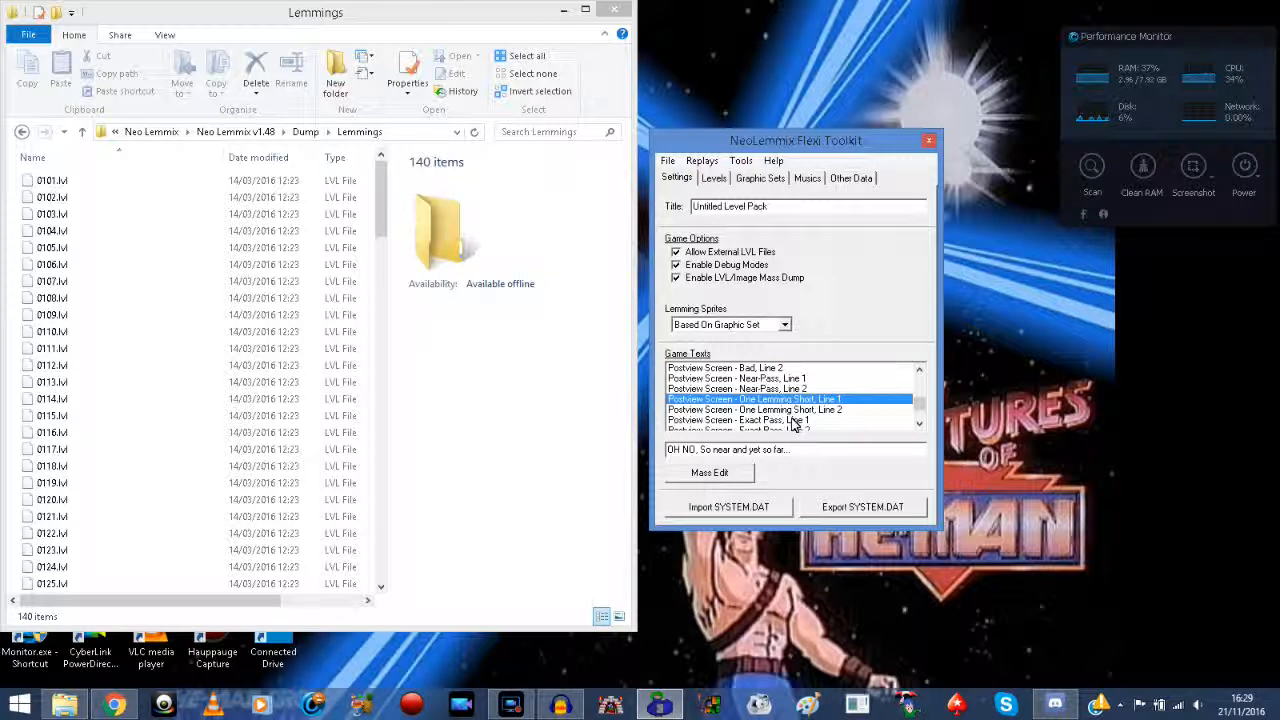
key(Down)
key(Down)
key(Down)
key(Down)
key(Down)
key(Down)
key(Down)
key(Down)
key(Down)
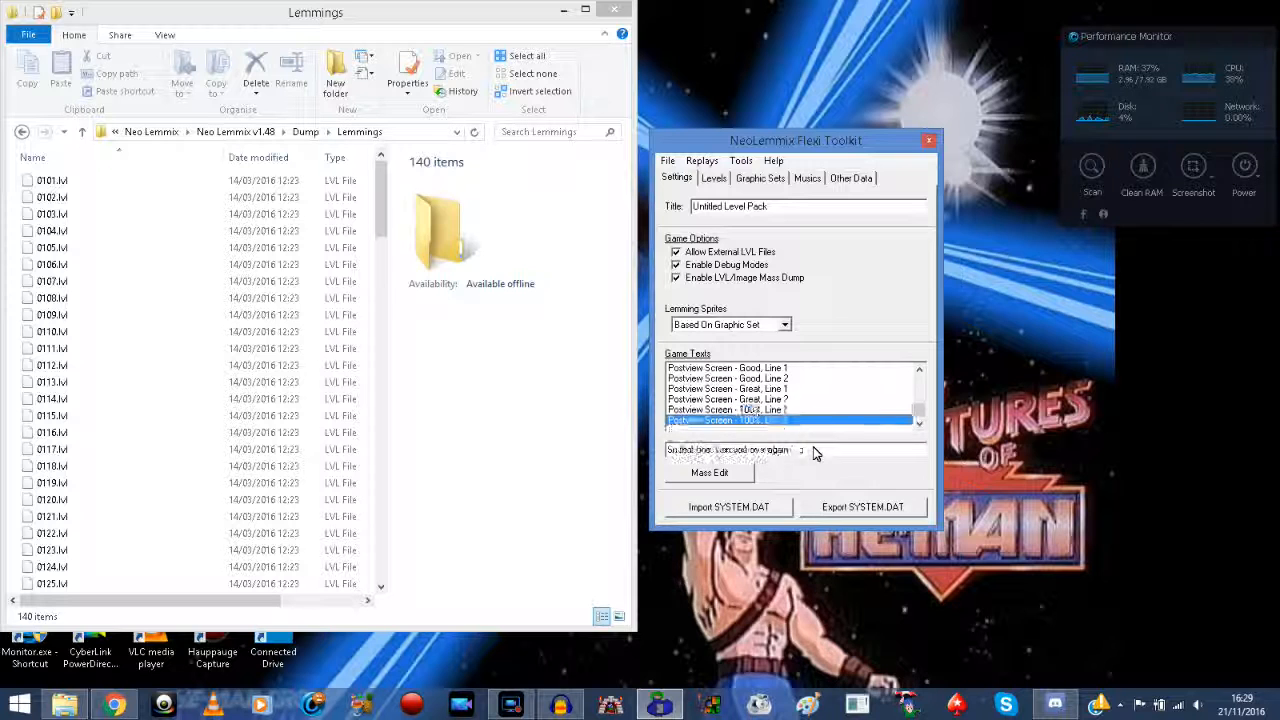
Step: Open the pack's level settings and add five new ranks to the empty rank list
drag(919, 412, 928, 450)
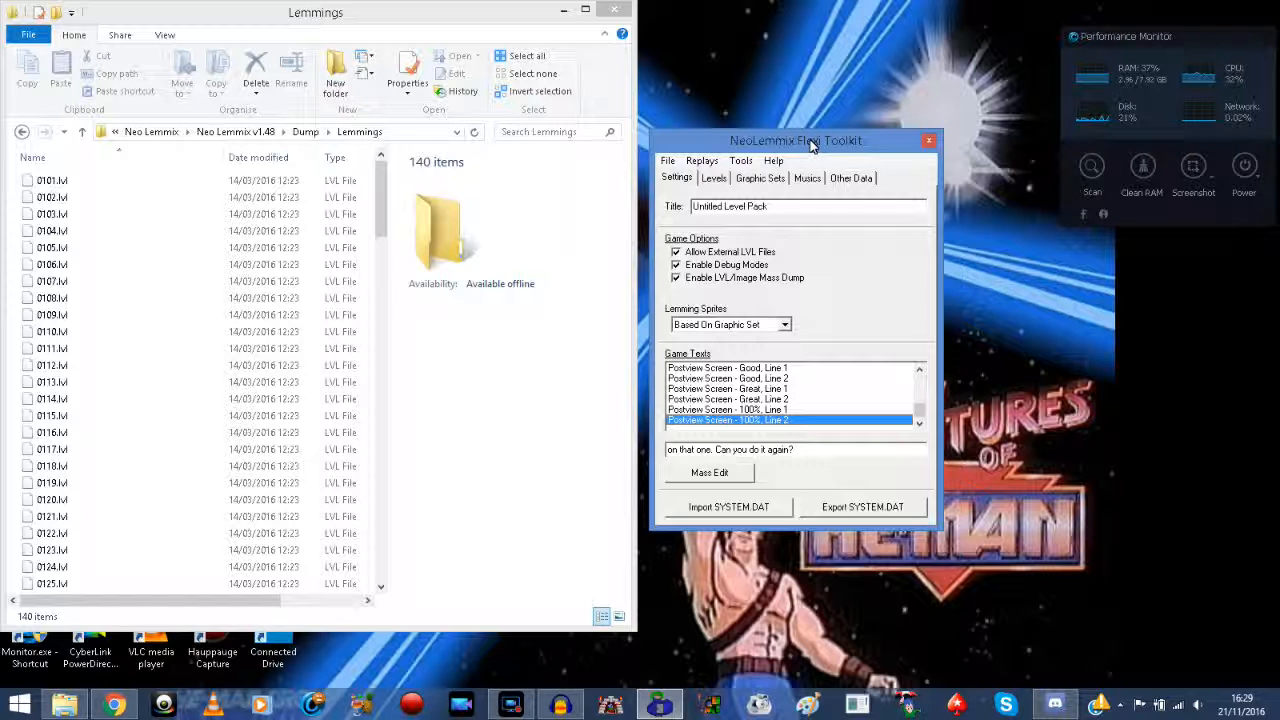
click(713, 178)
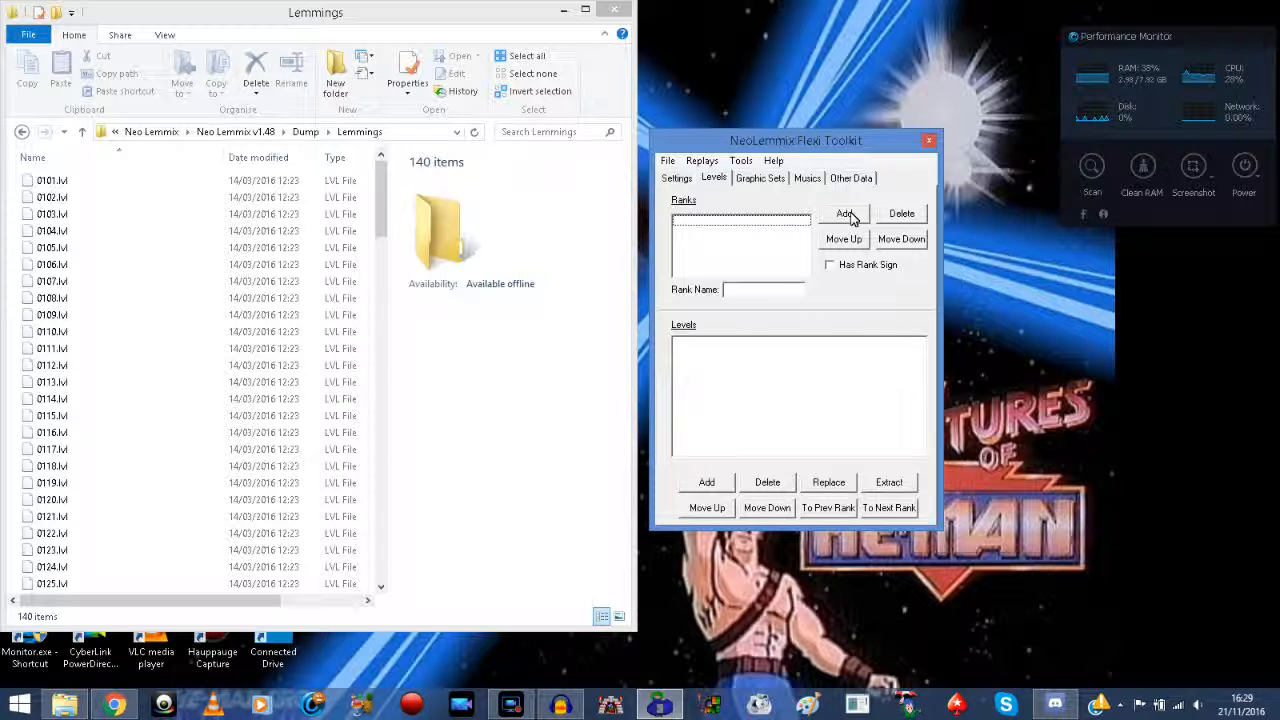
click(846, 214)
click(846, 214)
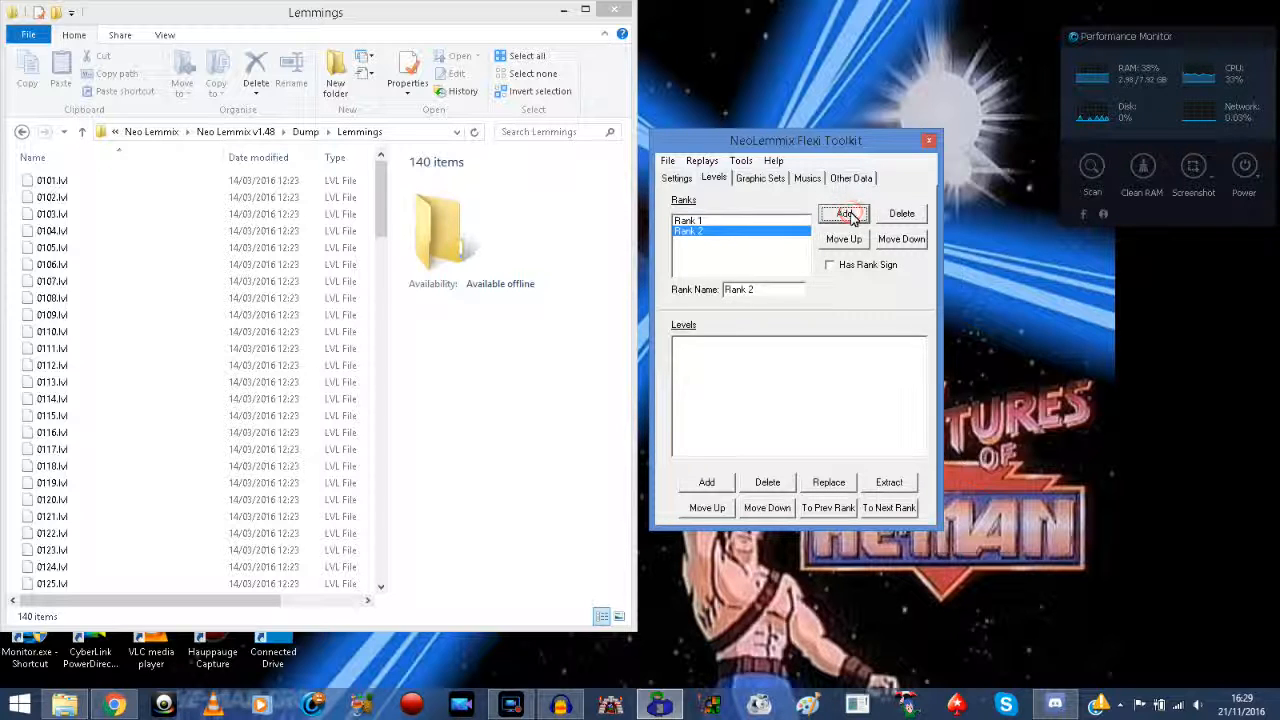
click(846, 214)
click(846, 214)
click(846, 214)
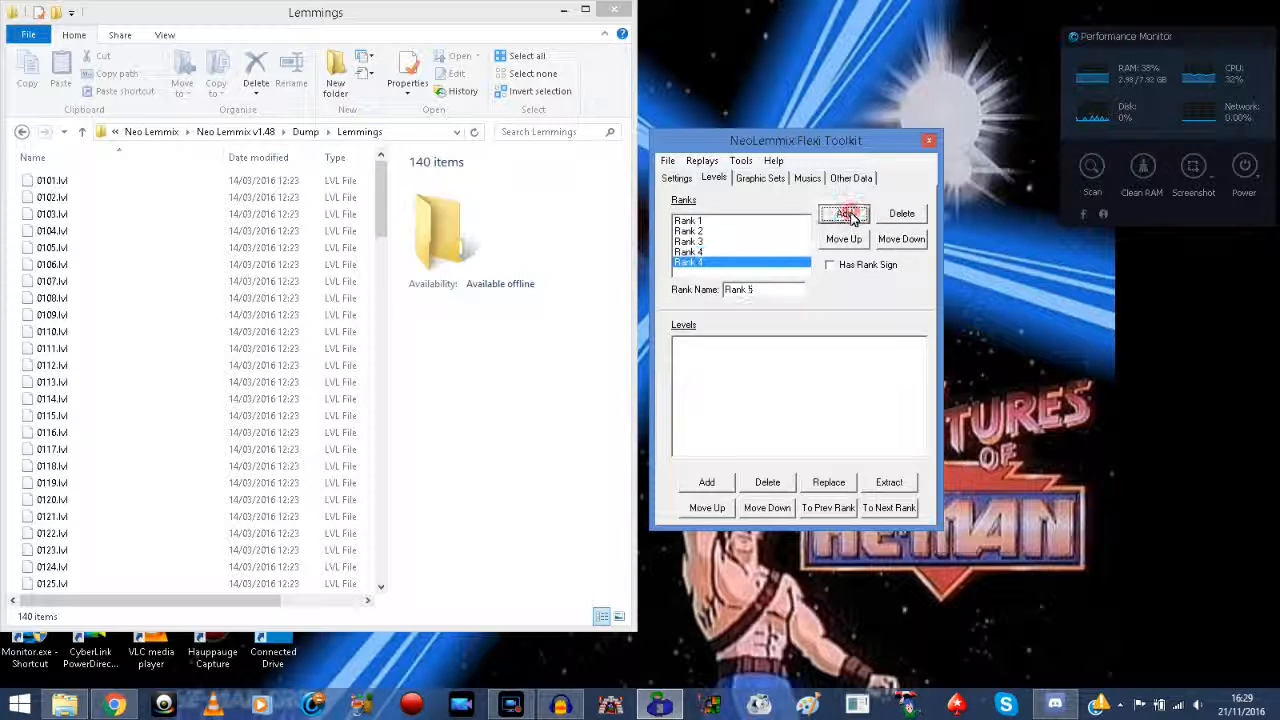
Step: Rename the first rank Inviting and the second rank Cool
click(703, 220)
drag(776, 296, 680, 306)
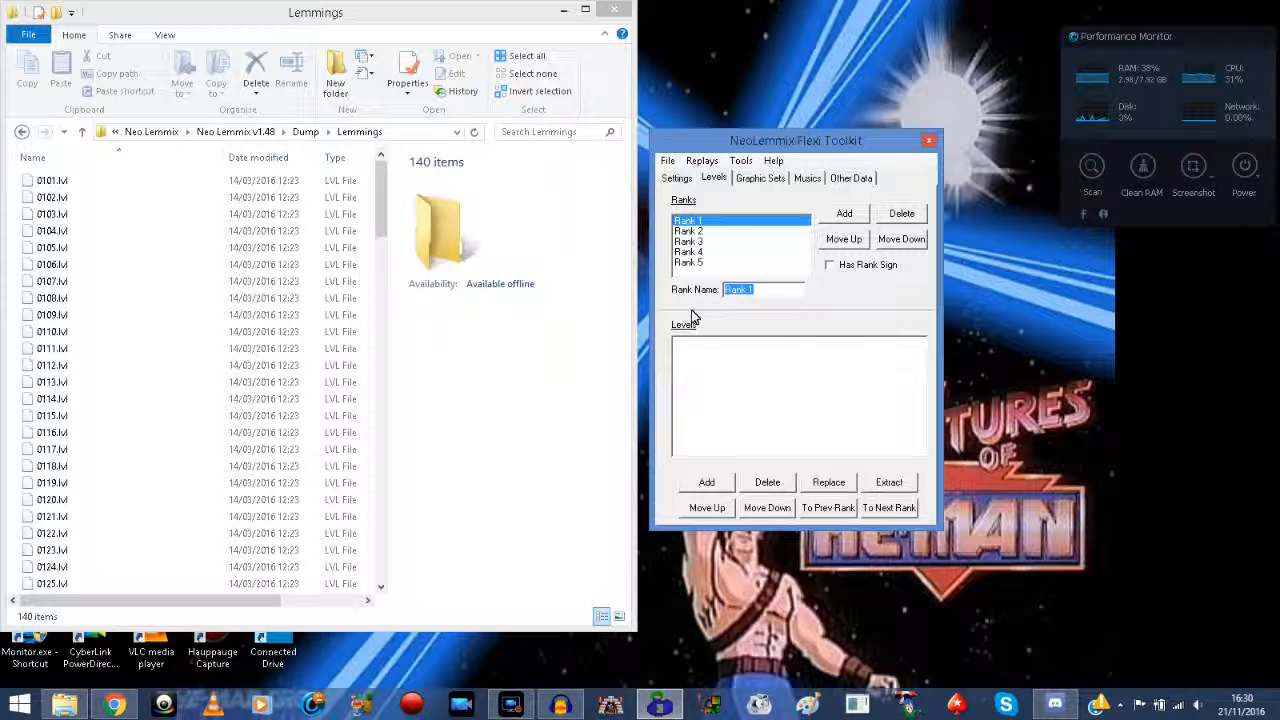
text(f)
click(697, 231)
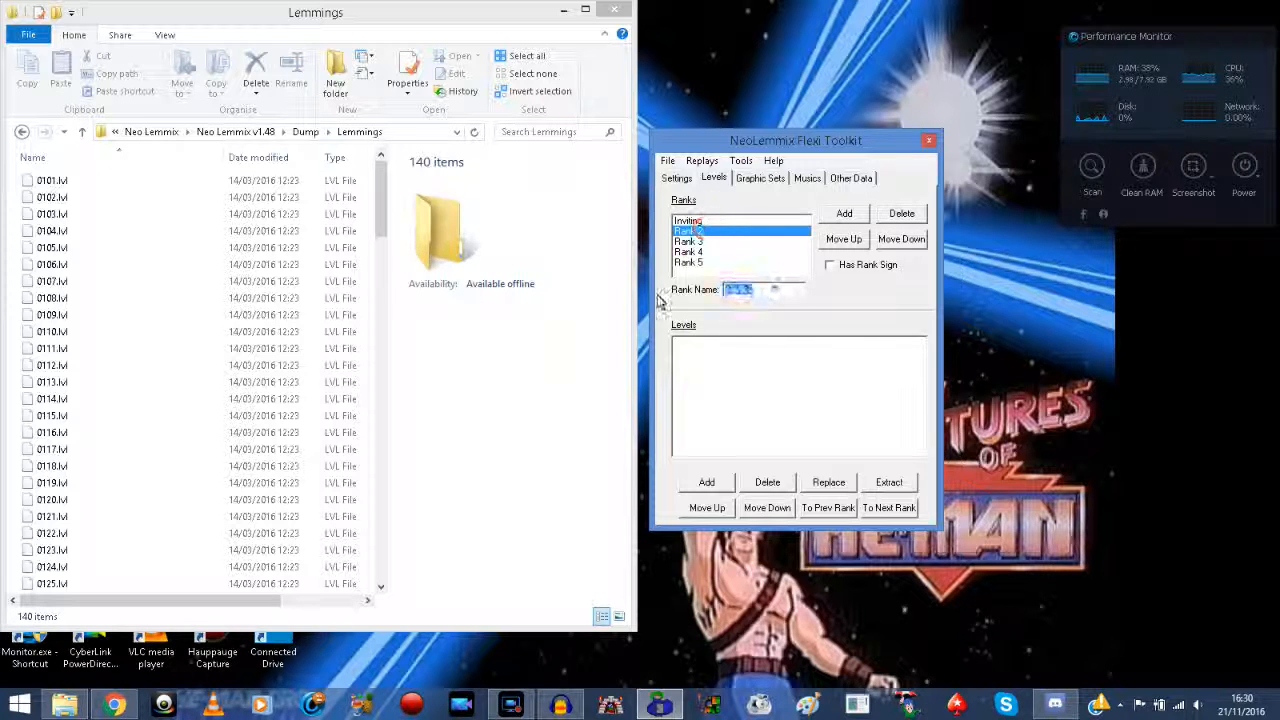
text(Cool)
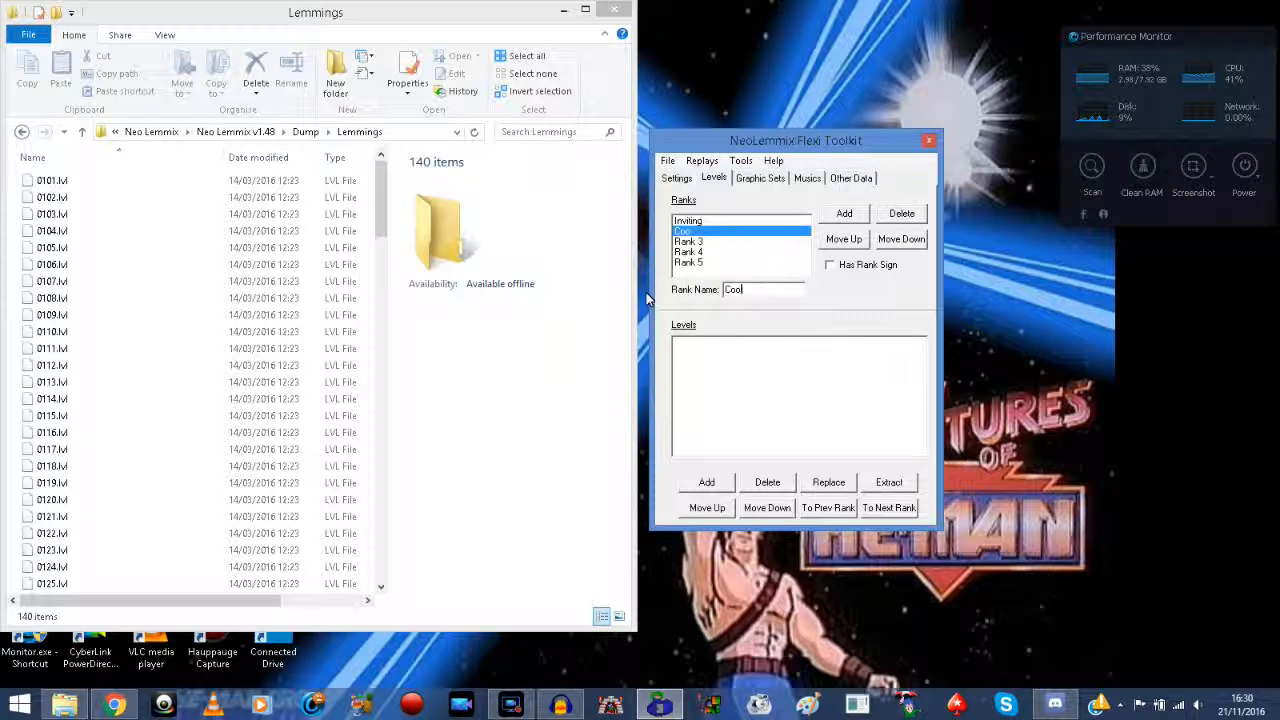
Step: Rename the fifth rank Obnoxious and the fourth rank Inconsiderate
click(712, 244)
drag(772, 290, 728, 300)
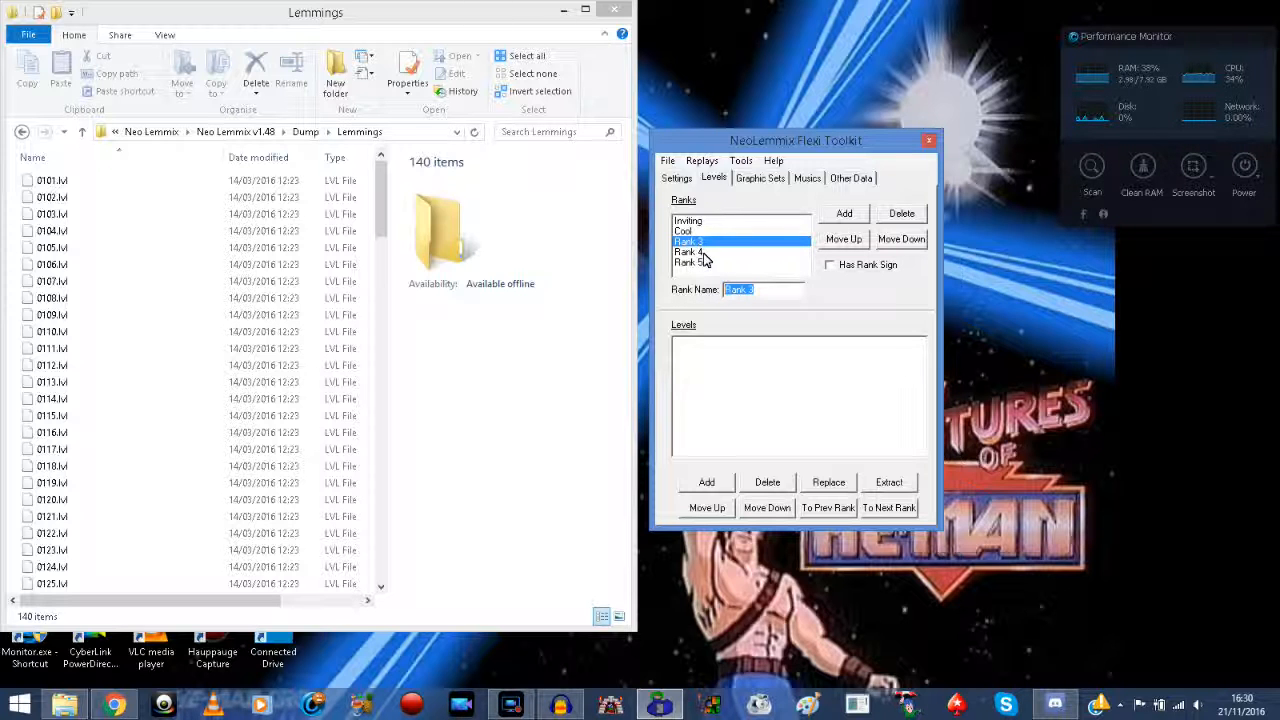
click(704, 263)
drag(780, 292, 660, 285)
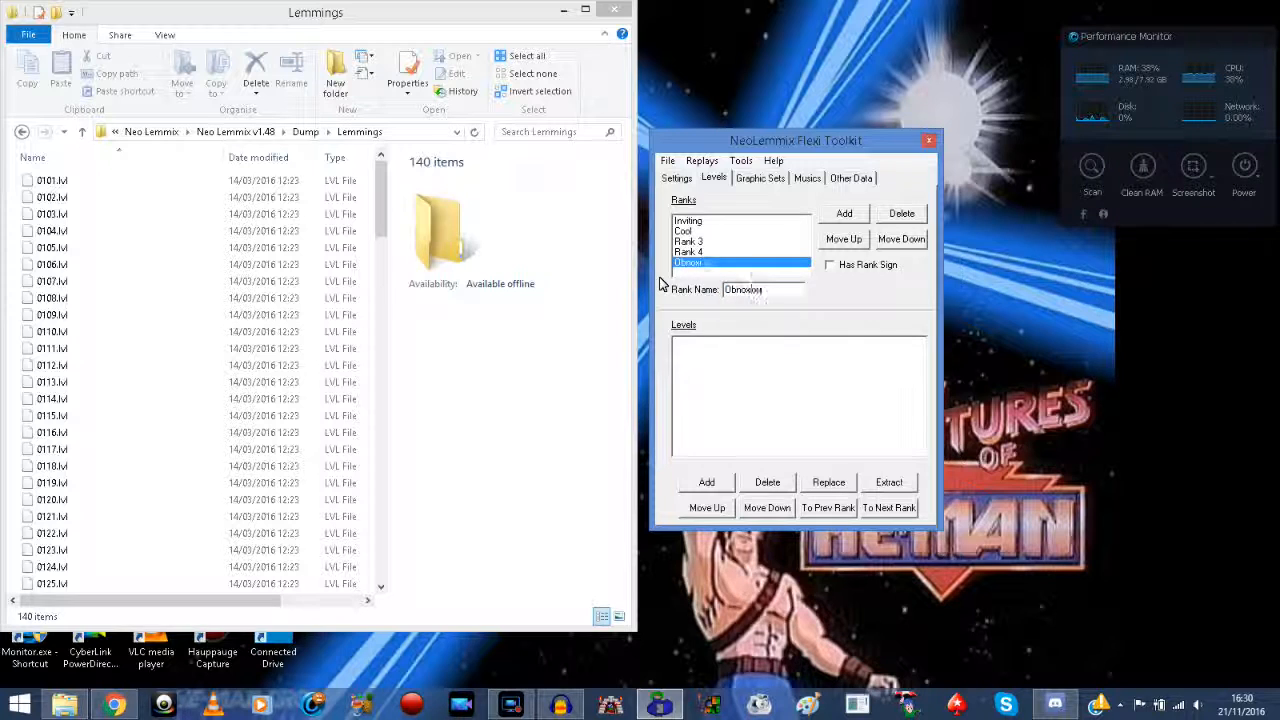
click(682, 231)
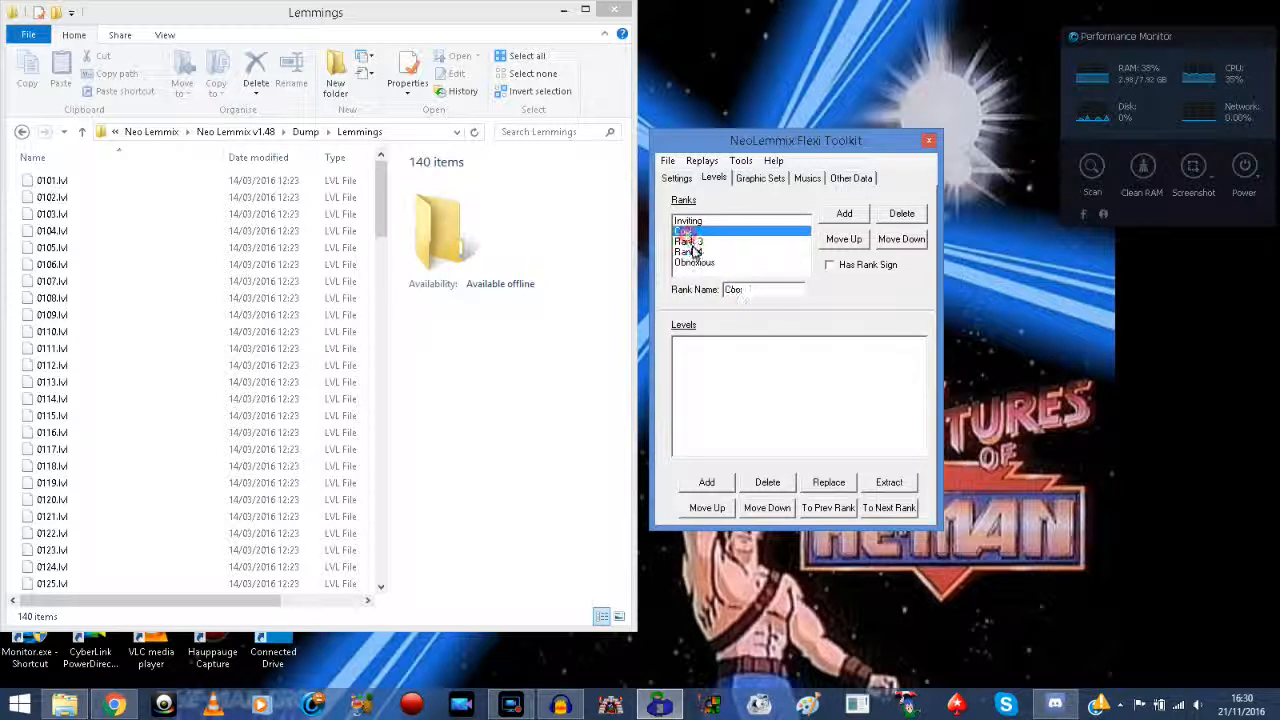
click(689, 242)
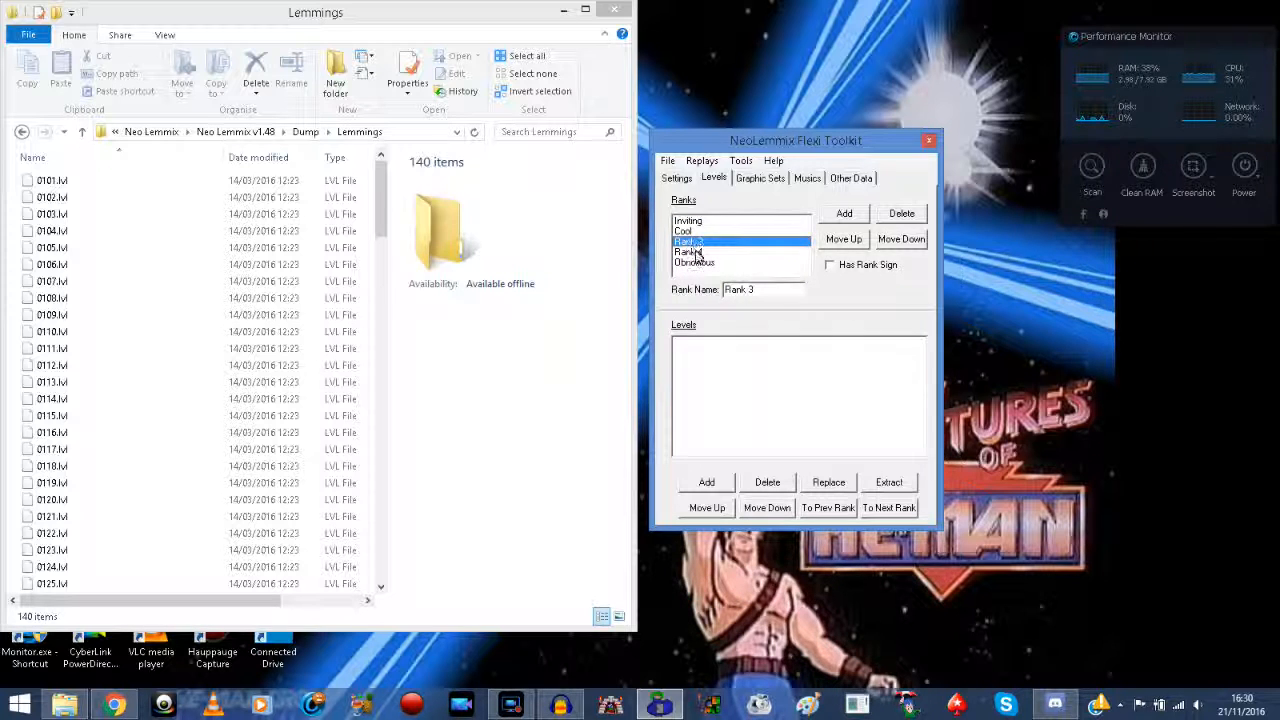
click(698, 252)
drag(755, 300, 660, 296)
text(Inconsiderate)
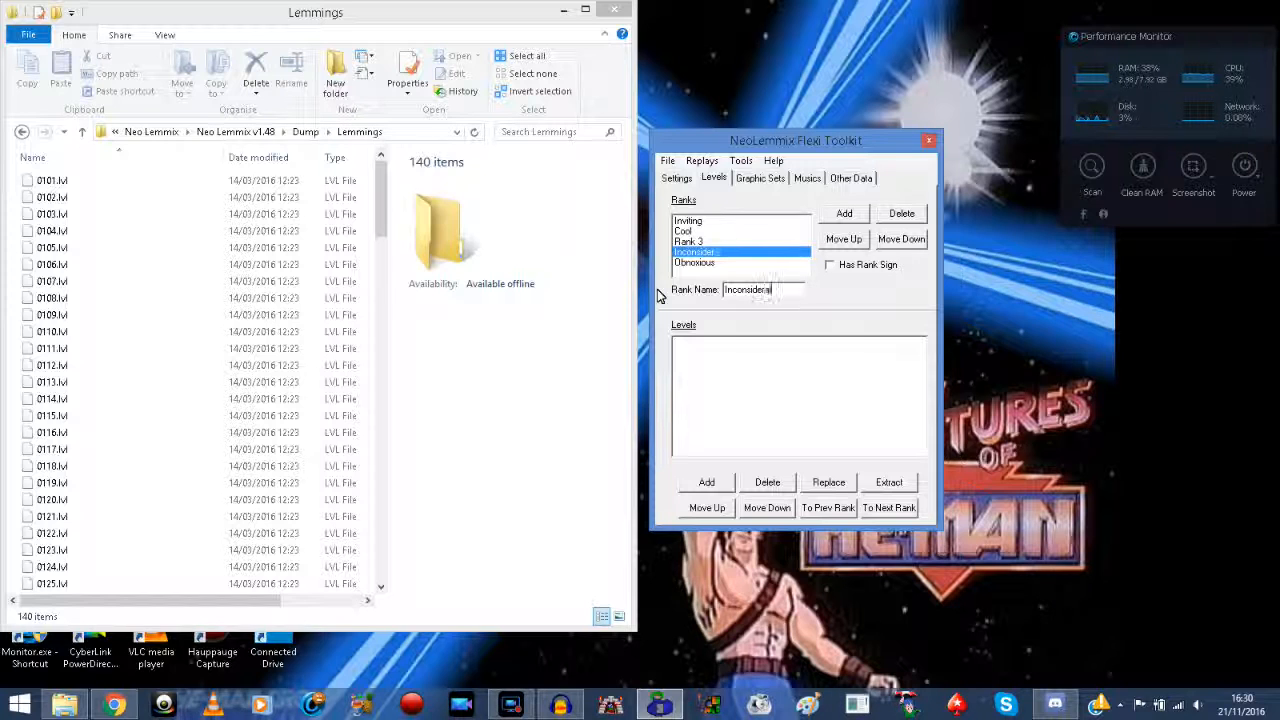
Step: Rename the third rank Medi
click(688, 241)
drag(782, 297, 676, 296)
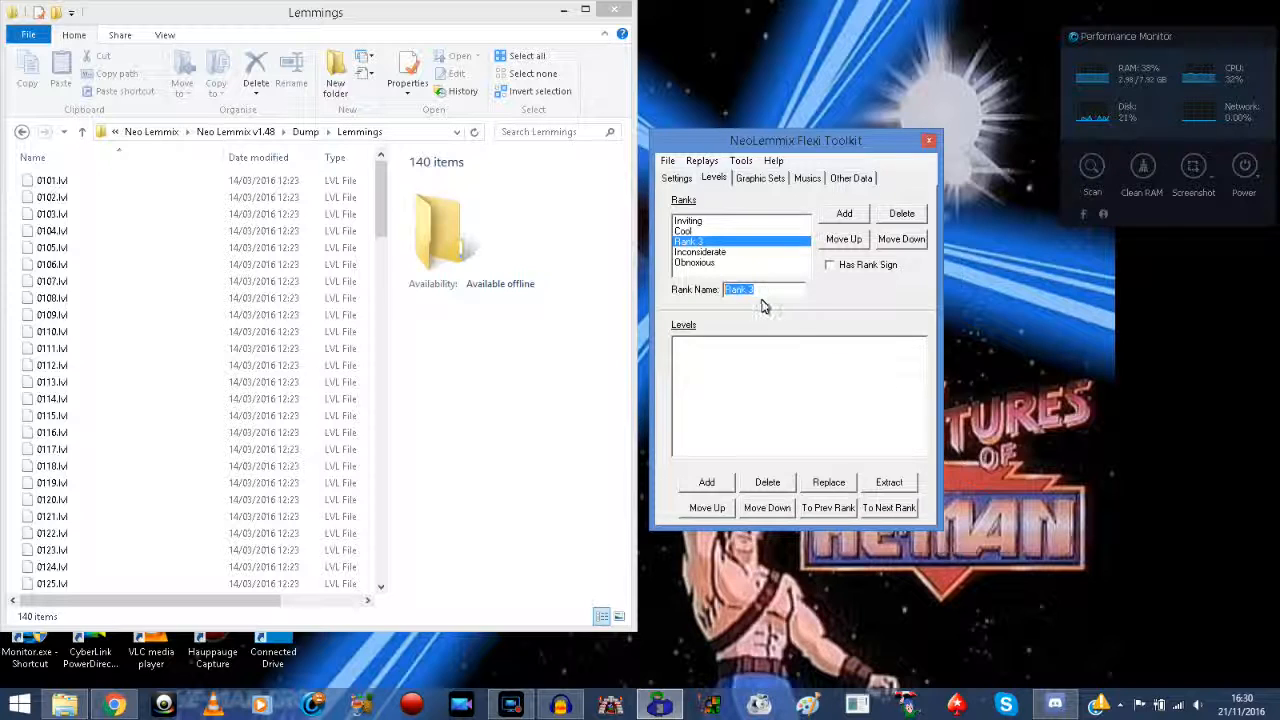
text(Mi)
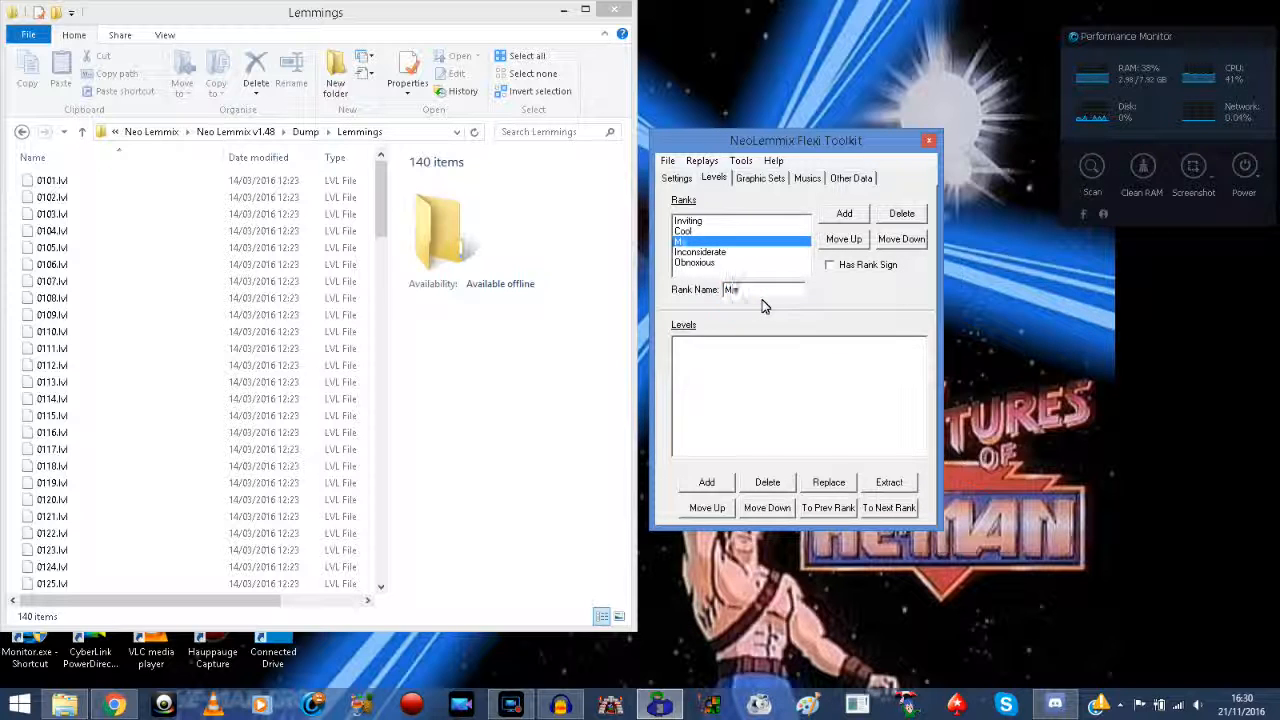
click(775, 360)
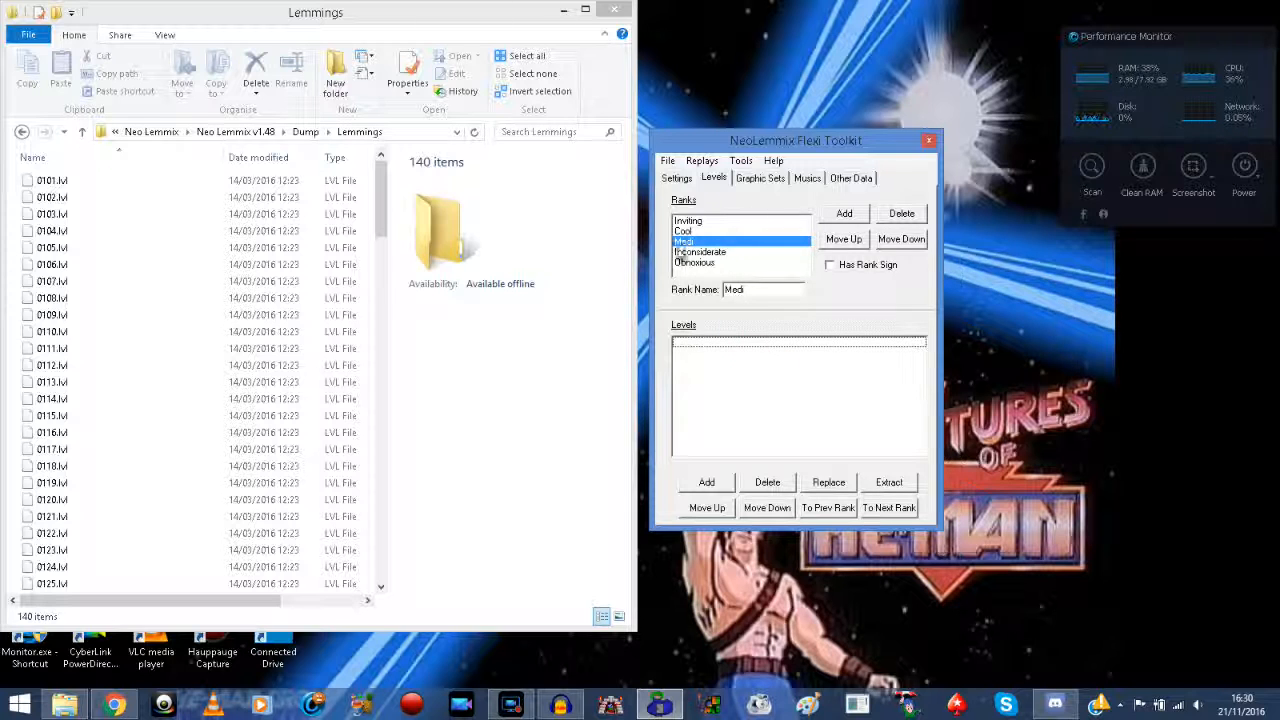
Step: Move the Cool rank up one place in the rank list and back down again
click(700, 220)
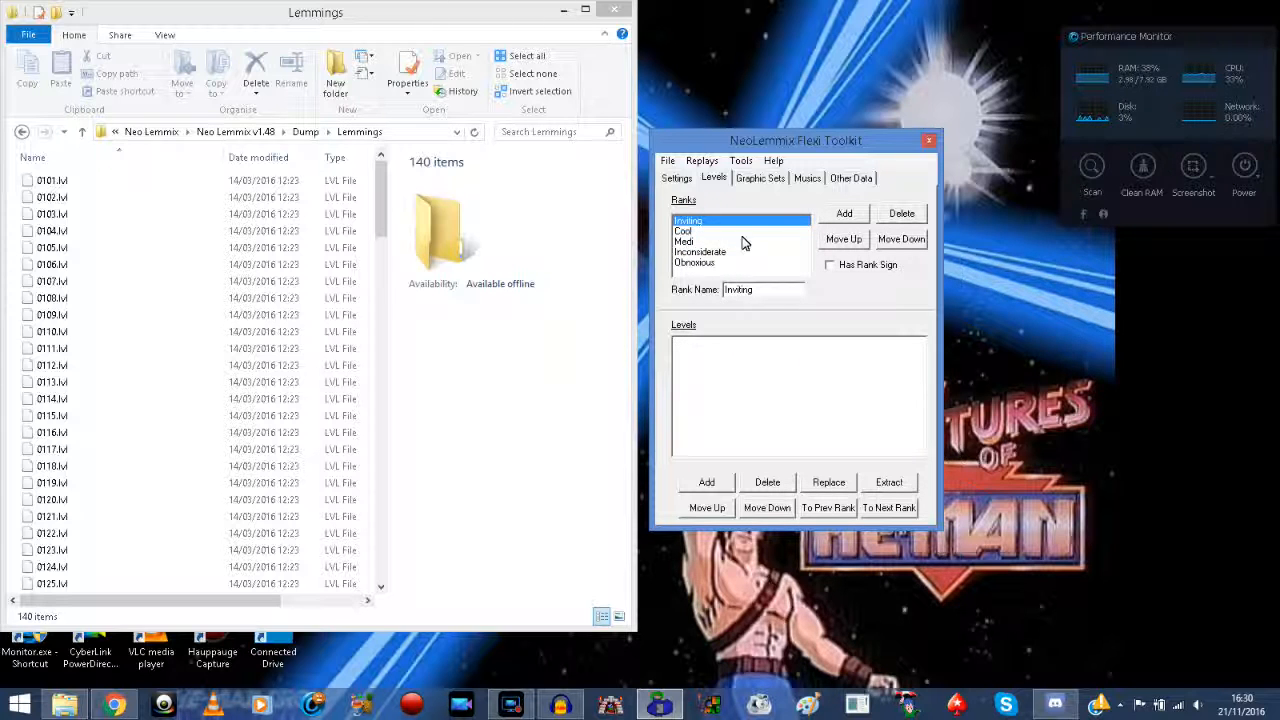
click(705, 231)
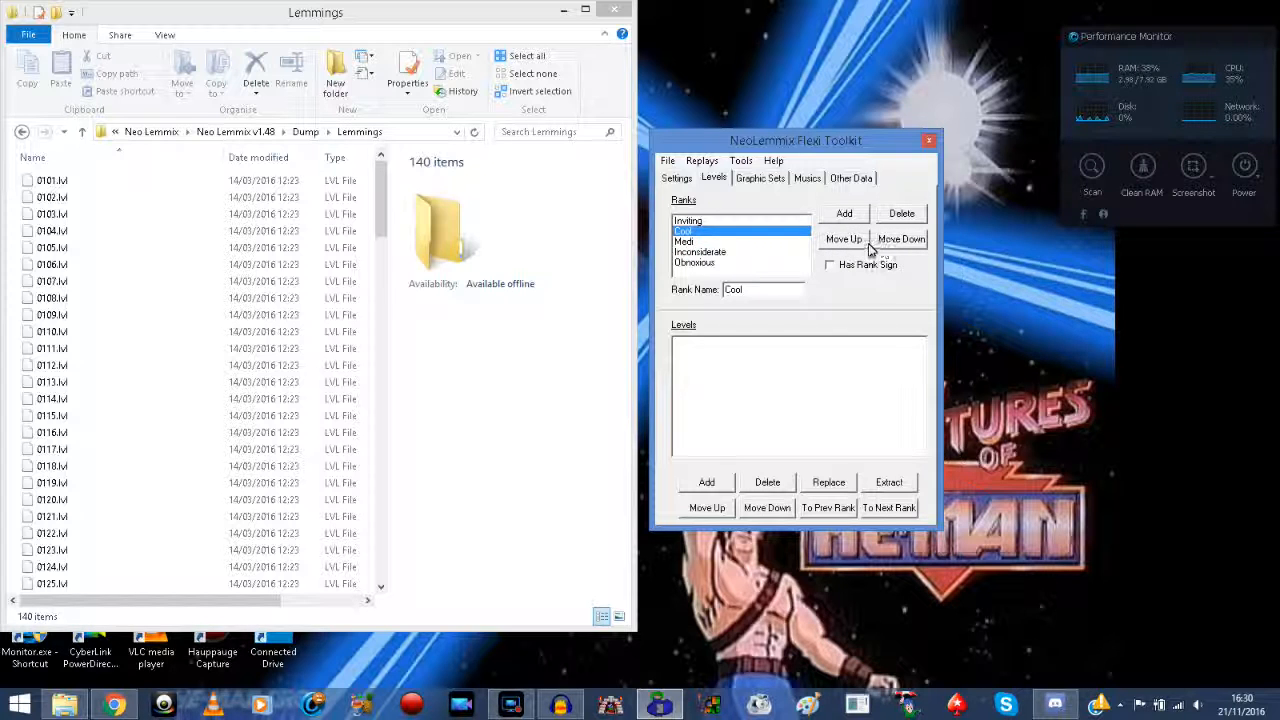
click(843, 240)
click(890, 241)
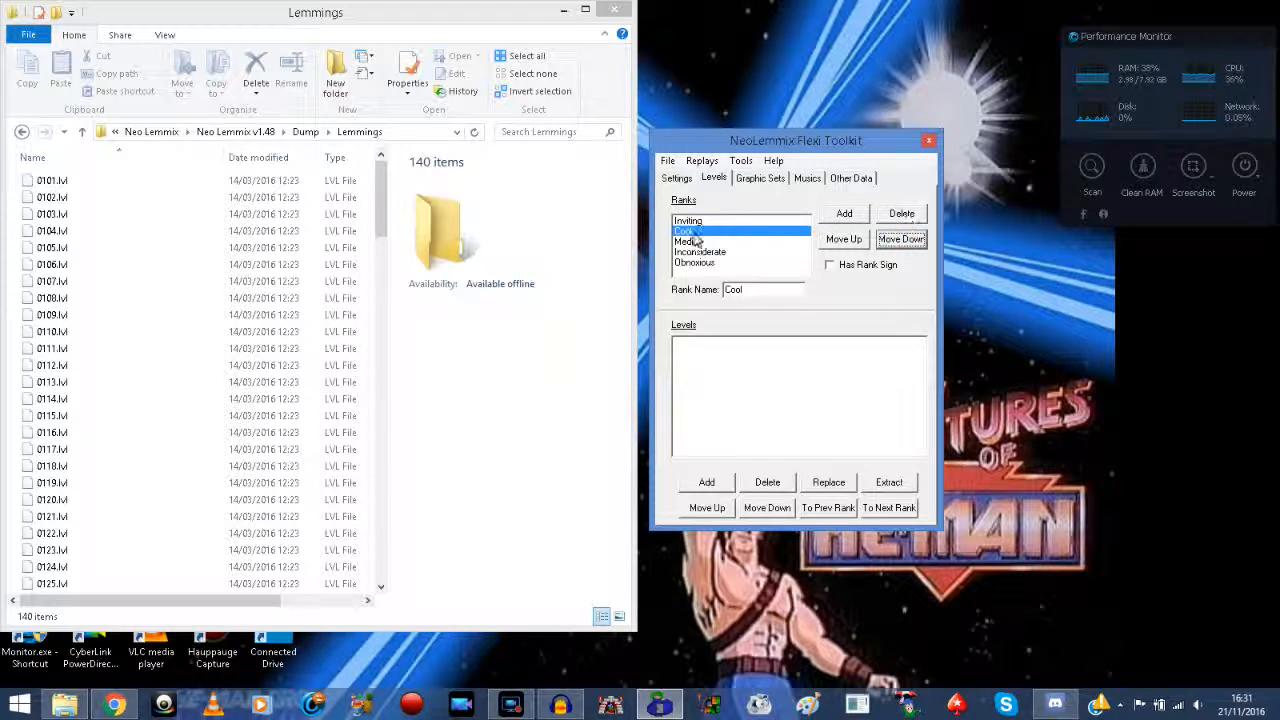
Step: Delete the Medi rank from the rank list
click(693, 241)
click(905, 214)
click(806, 368)
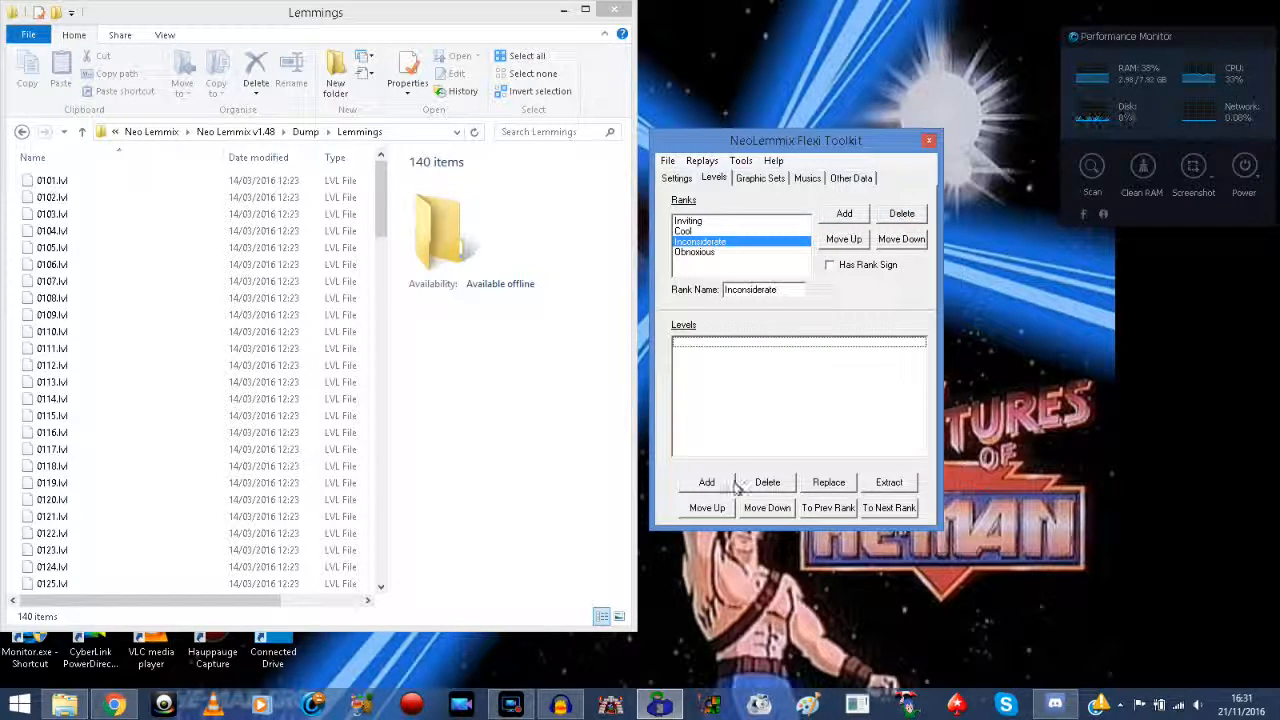
Step: Add the levels 13 Little Skulls and The Call of Kyusu from the Created Levels folder to the Inviting rank
click(700, 222)
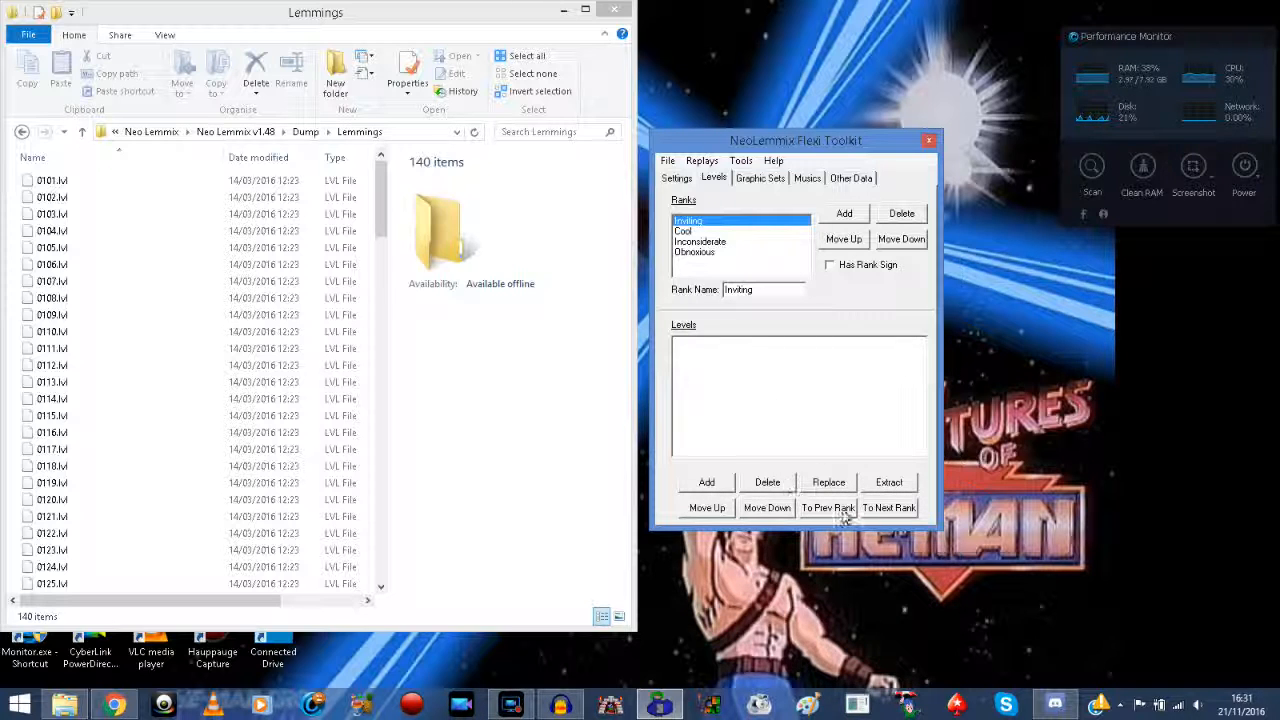
click(706, 482)
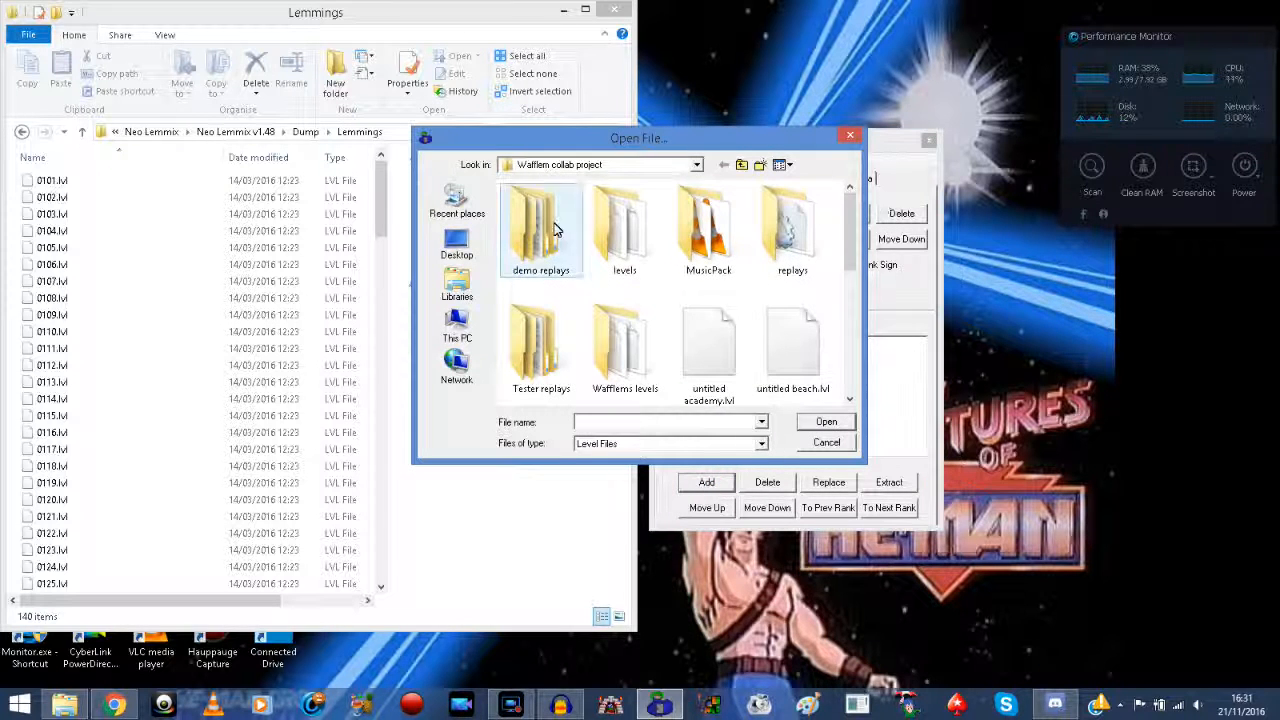
click(741, 164)
double_click(541, 207)
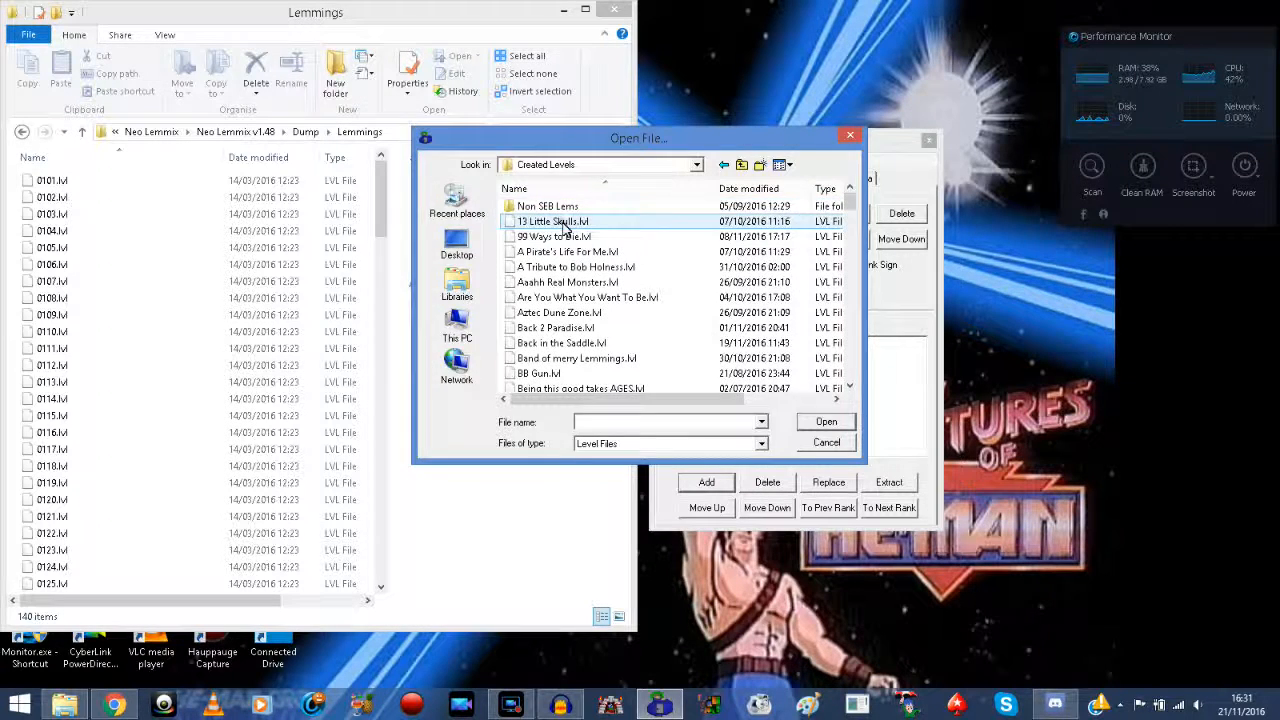
double_click(566, 224)
click(712, 480)
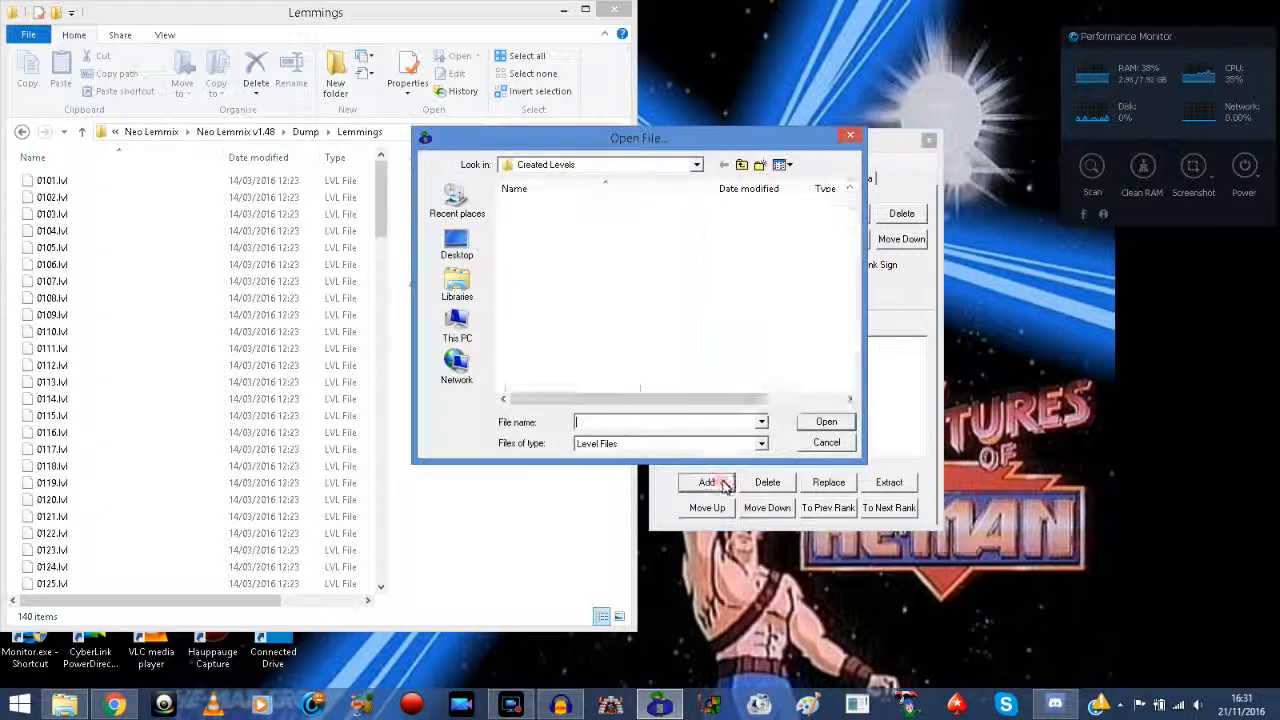
drag(848, 200, 883, 322)
double_click(614, 313)
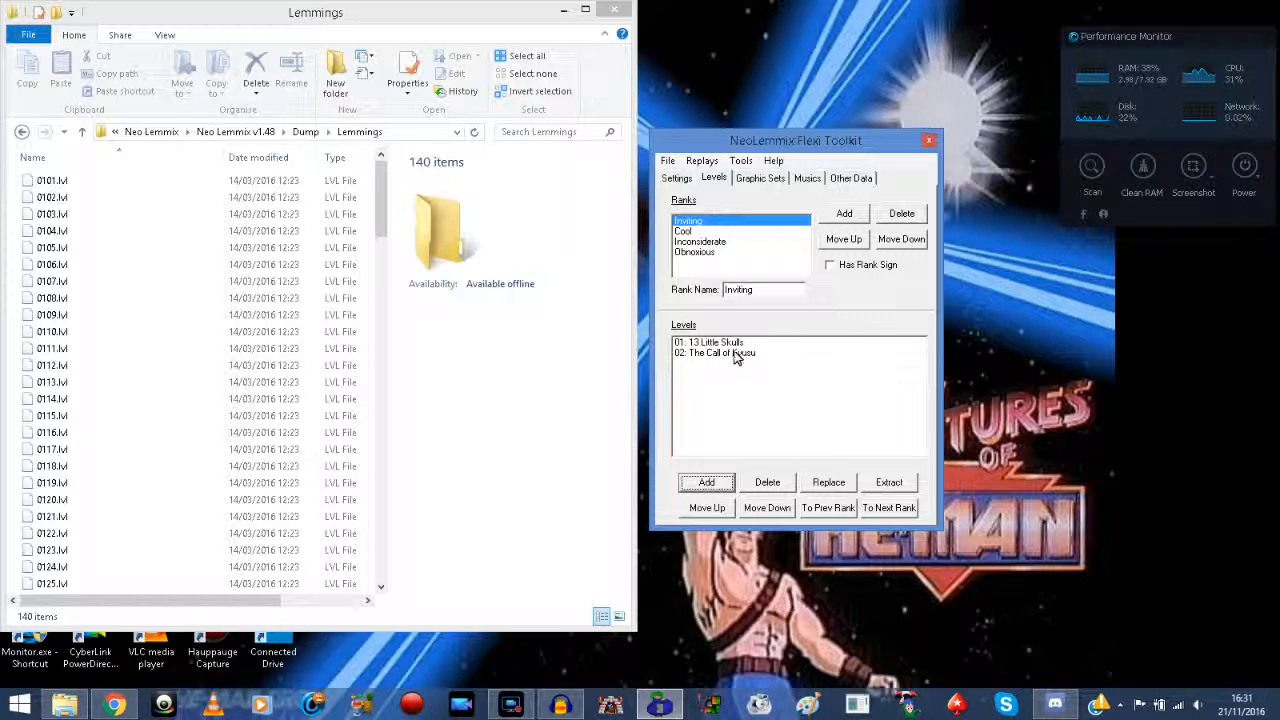
Step: Move The Call of Kyusu rank by rank from Inviting through Cool and Inconsiderate to Obnoxious
click(684, 354)
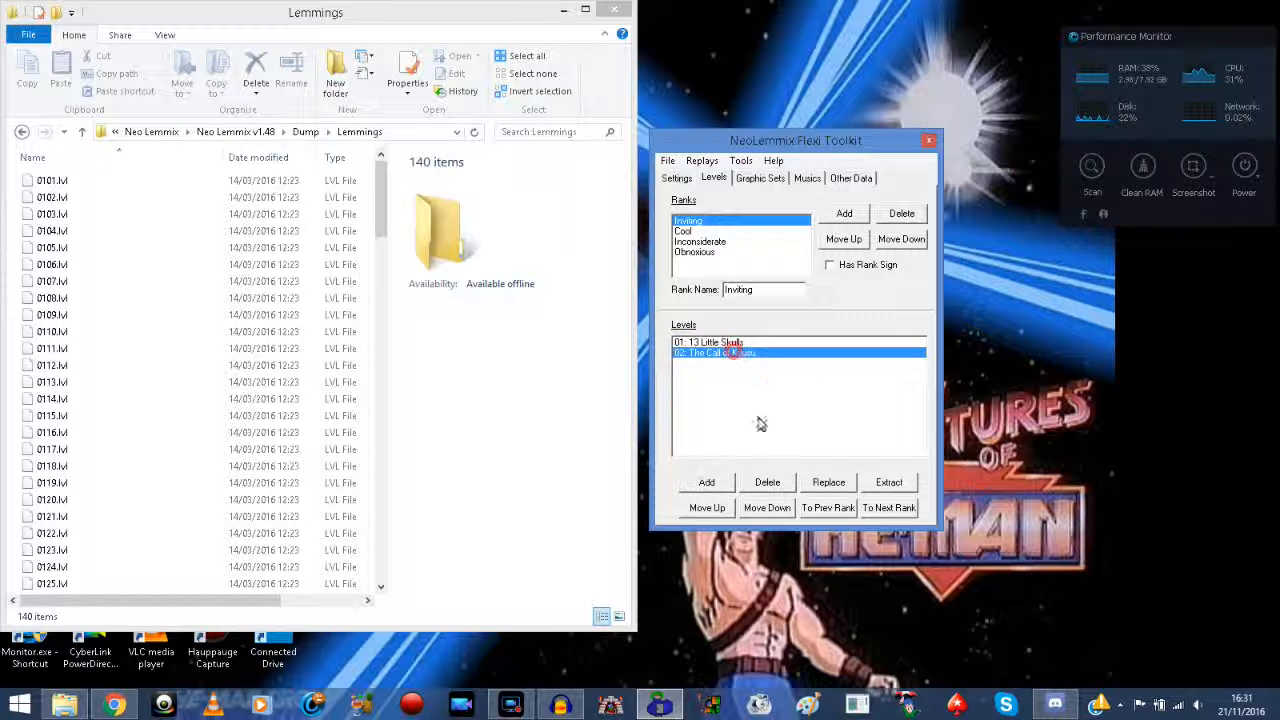
click(885, 510)
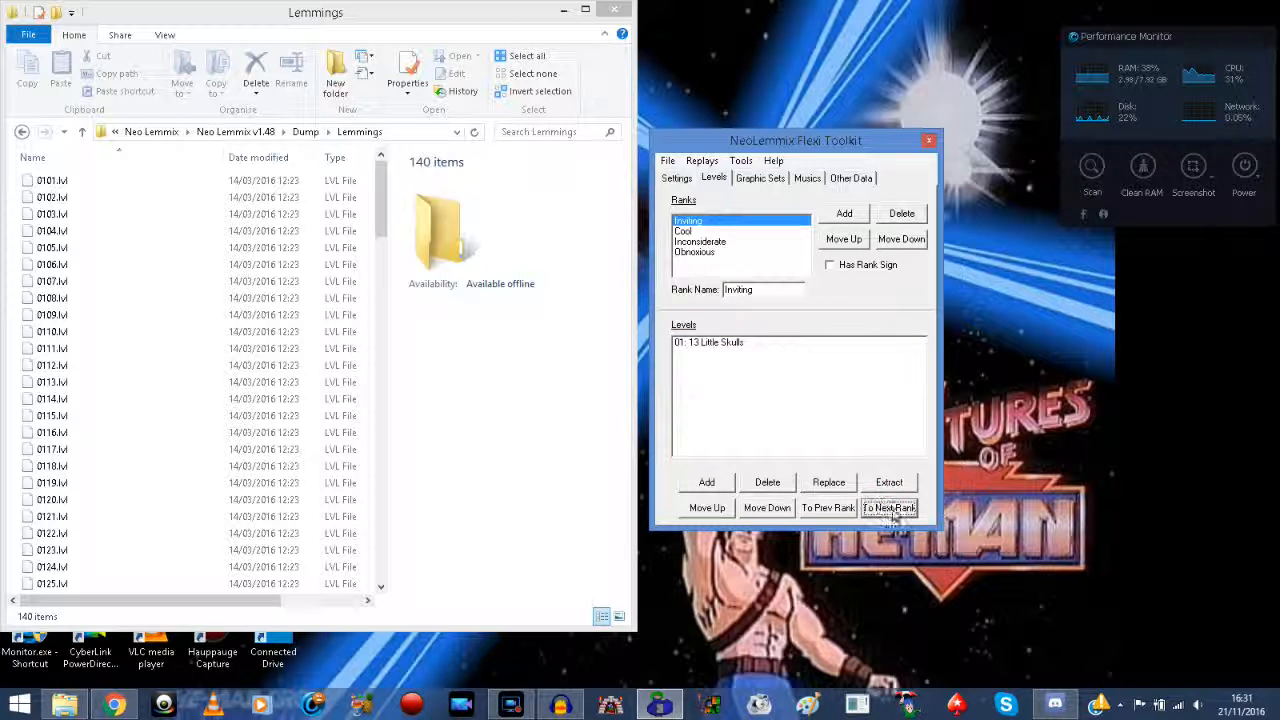
click(699, 232)
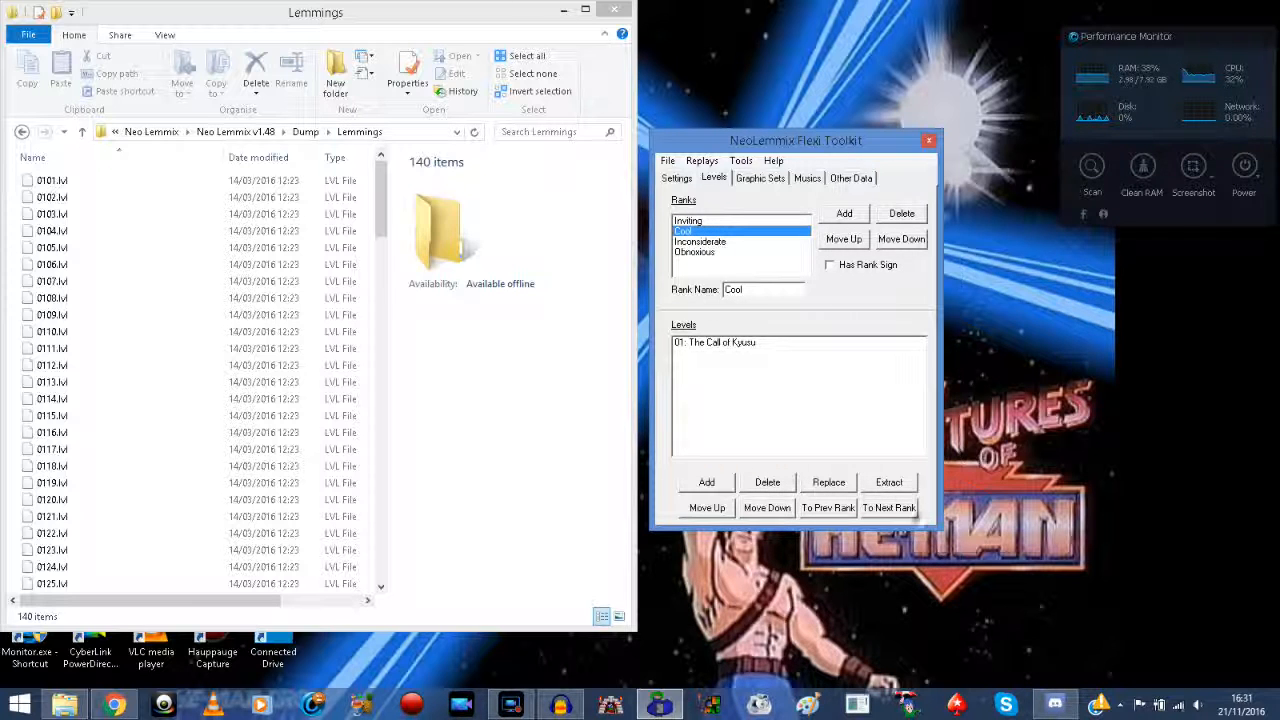
click(703, 344)
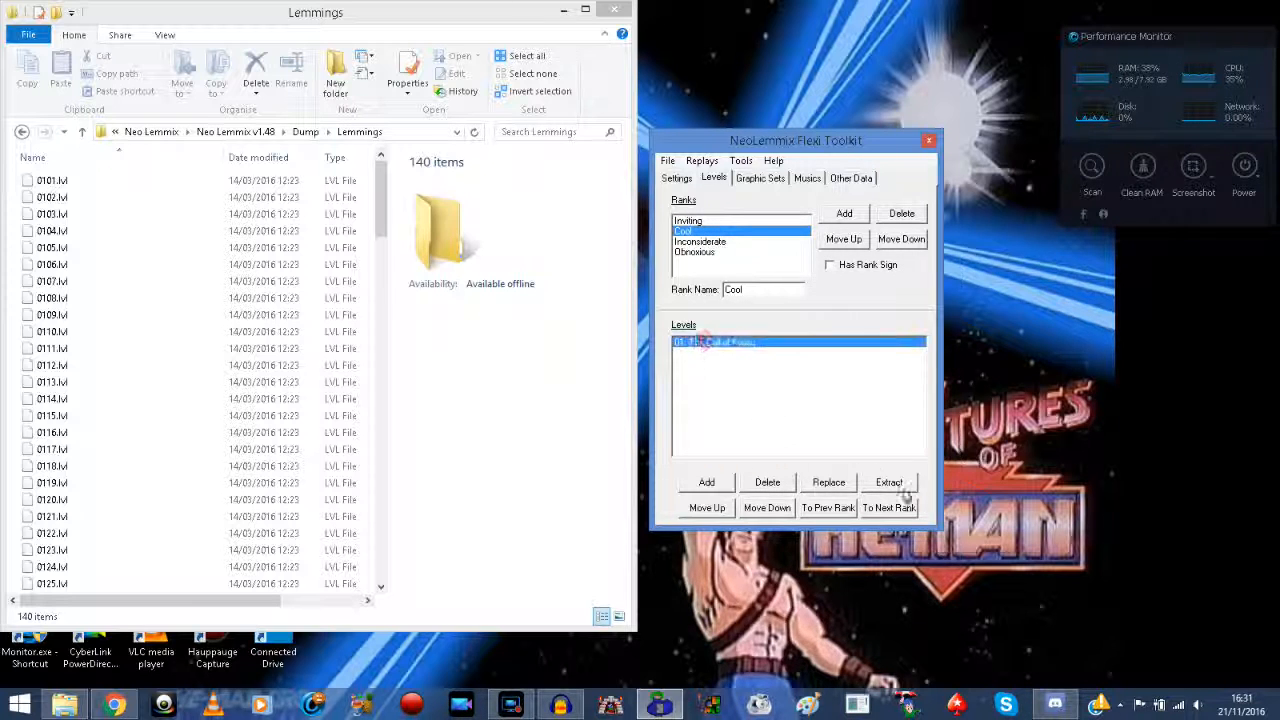
click(891, 509)
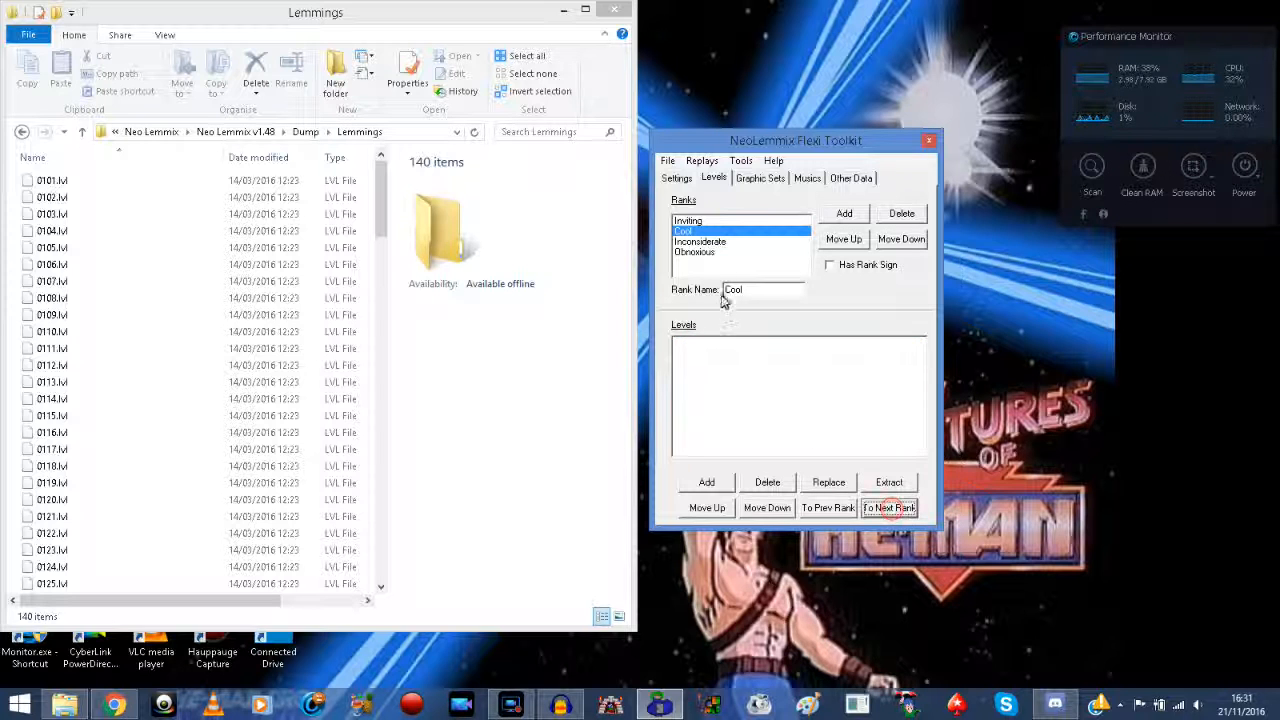
click(708, 242)
click(717, 344)
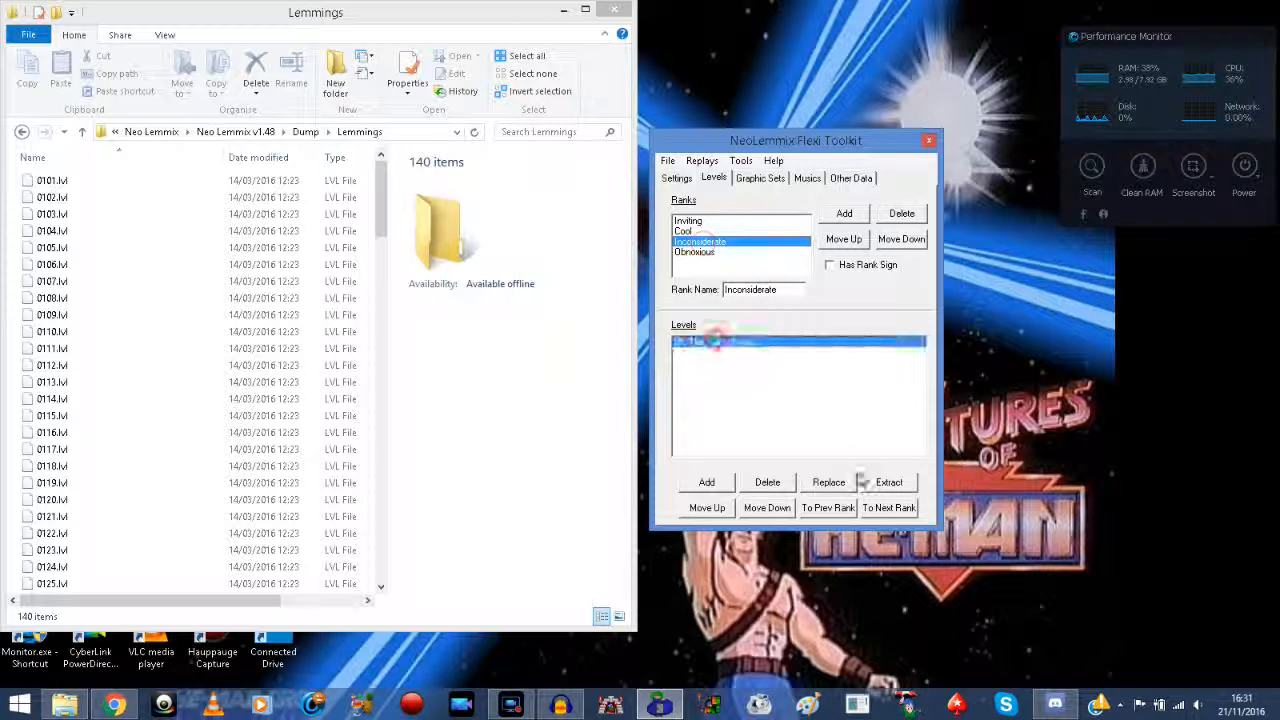
click(904, 510)
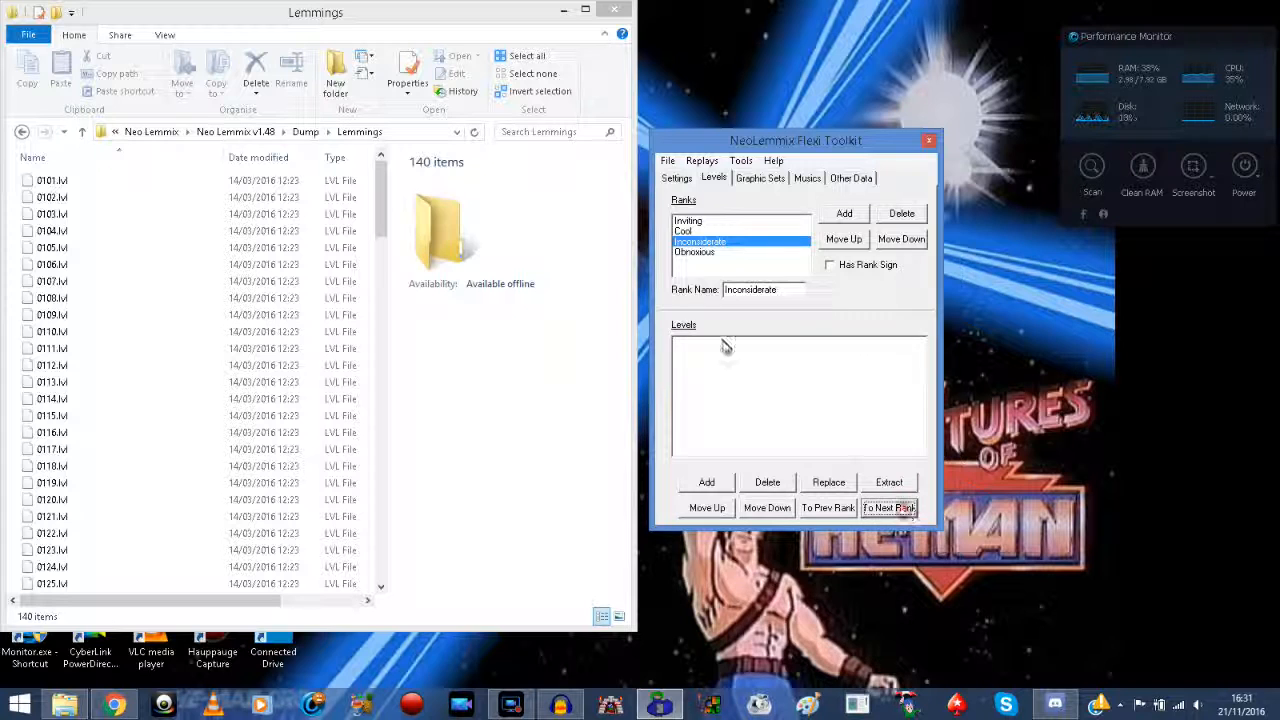
click(695, 252)
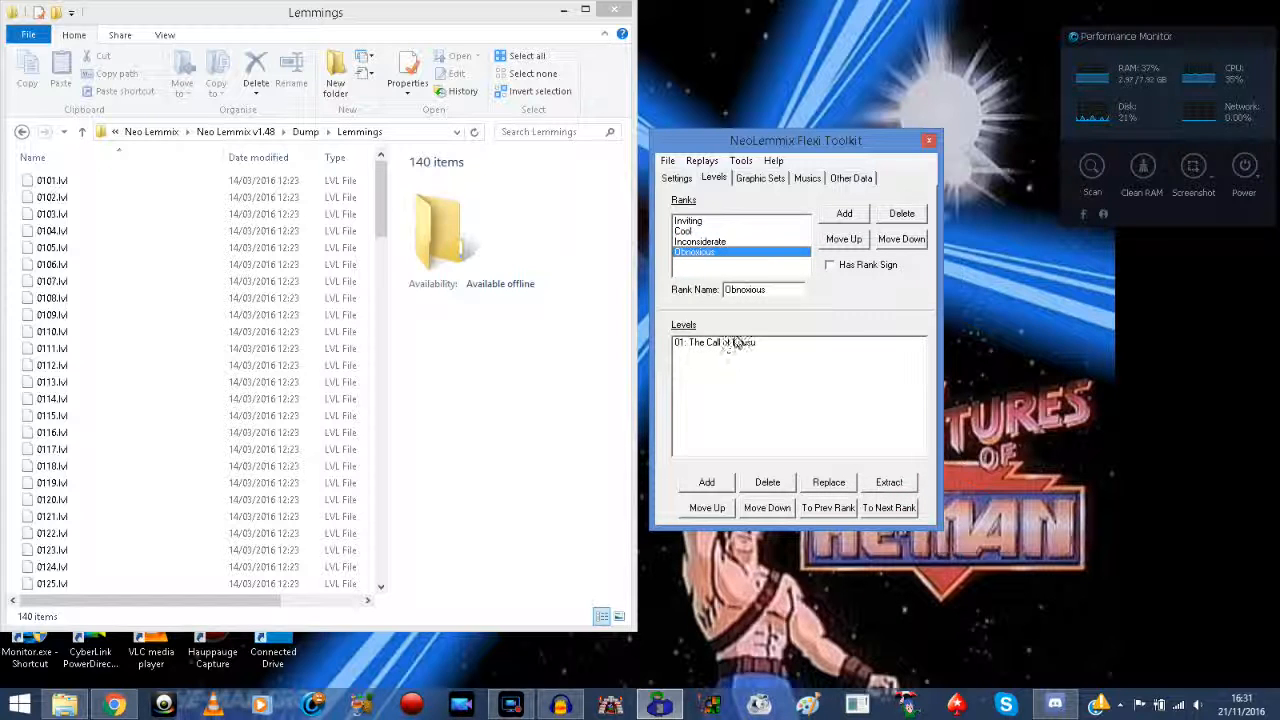
Step: Give the Inviting rank's 13 Little Skulls the preview text "Welcome to MegSEBytes / I hope you enjoy this pack." and postview text "Well done, keep it up"
click(714, 221)
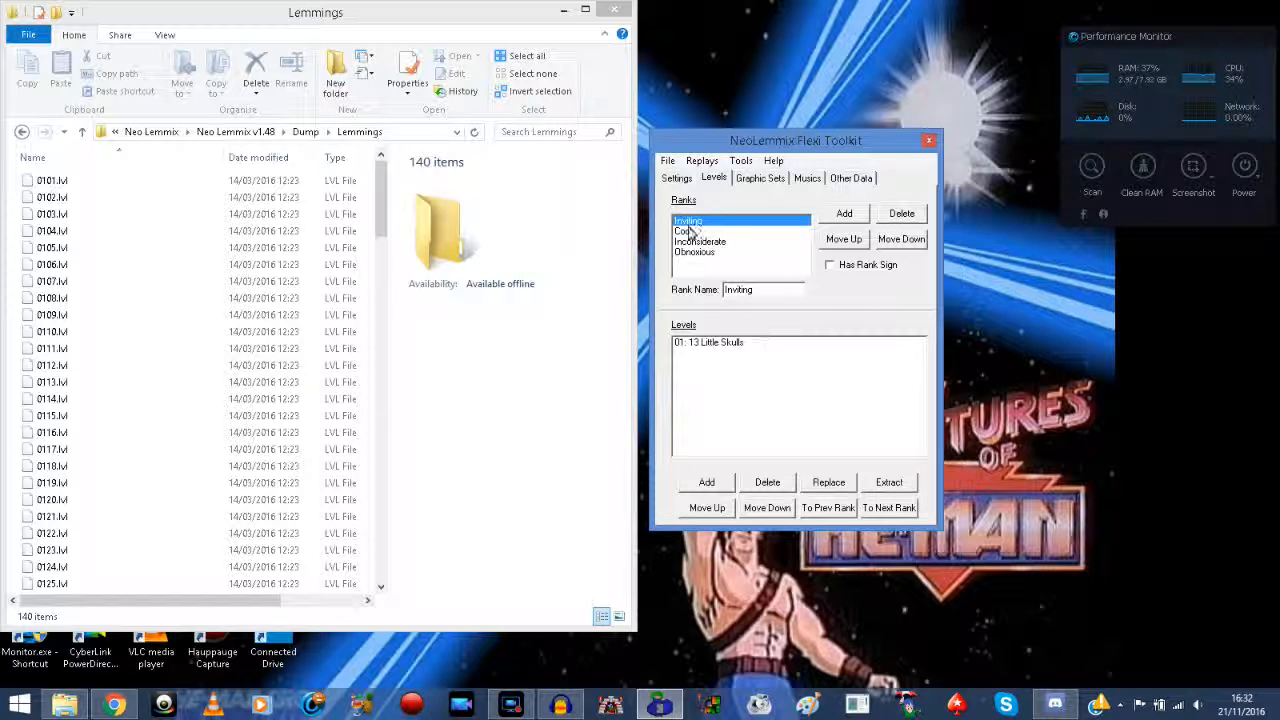
double_click(727, 345)
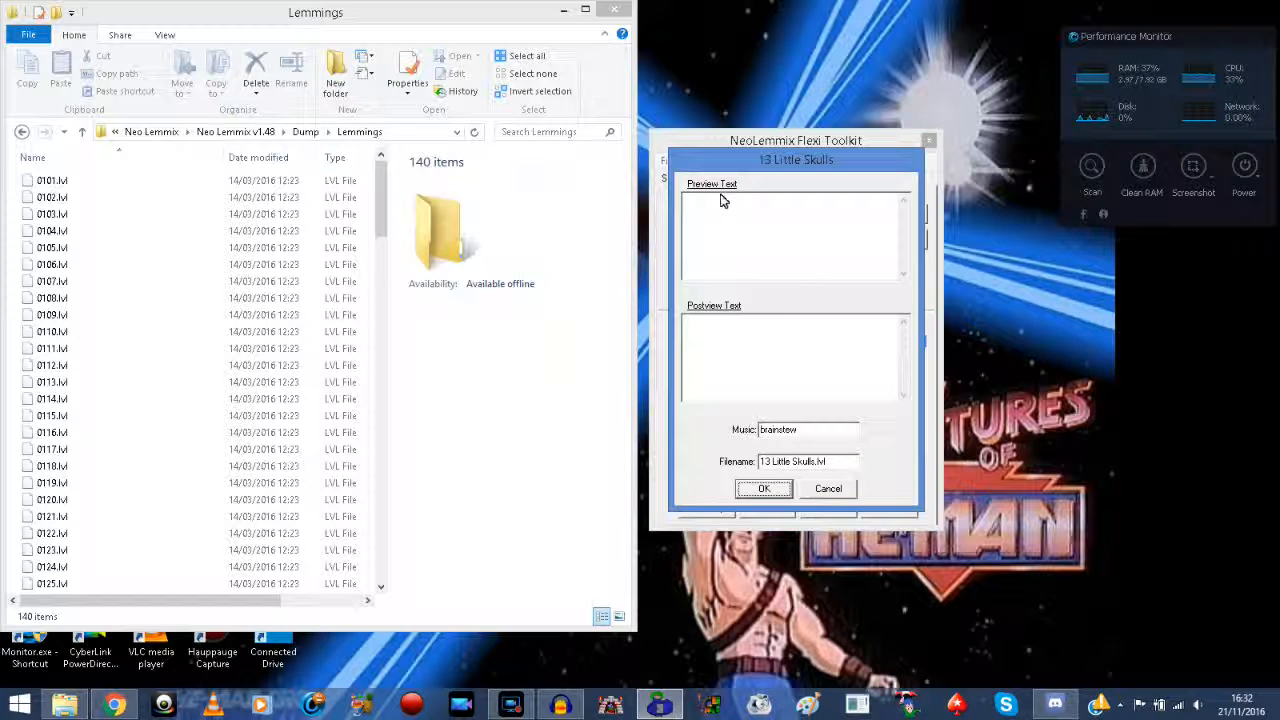
click(770, 224)
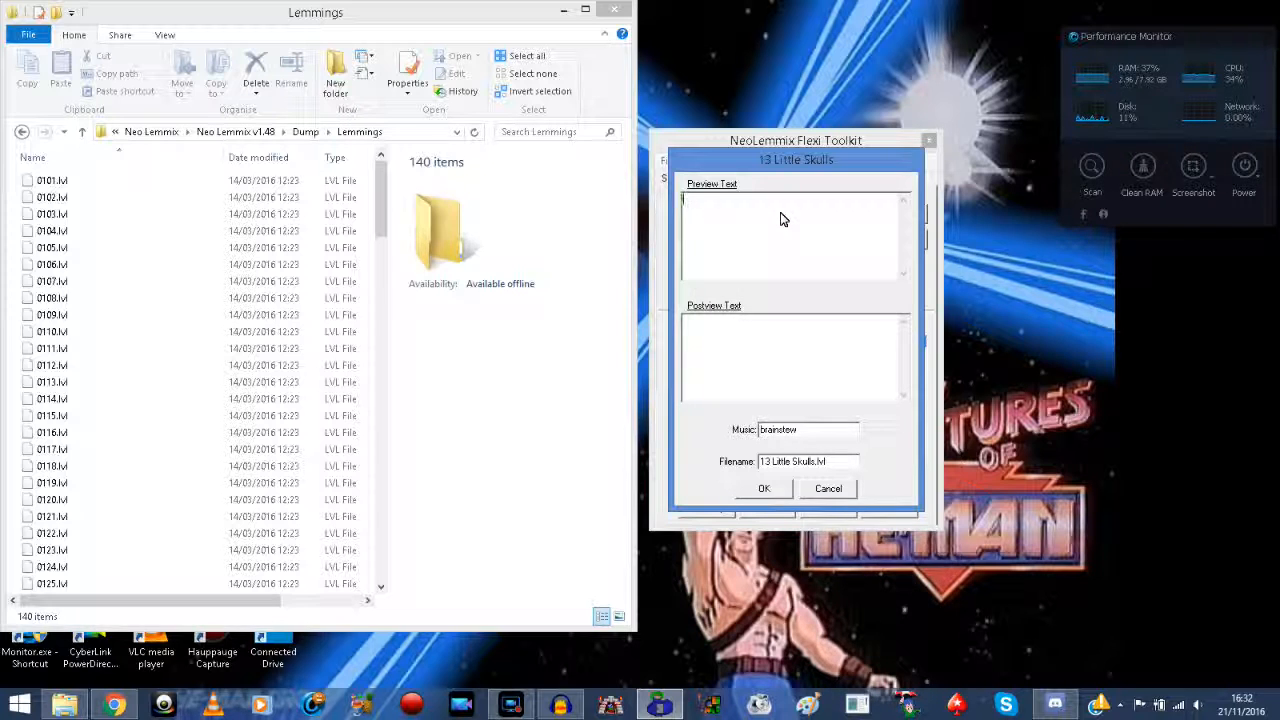
text(Welcome to H)
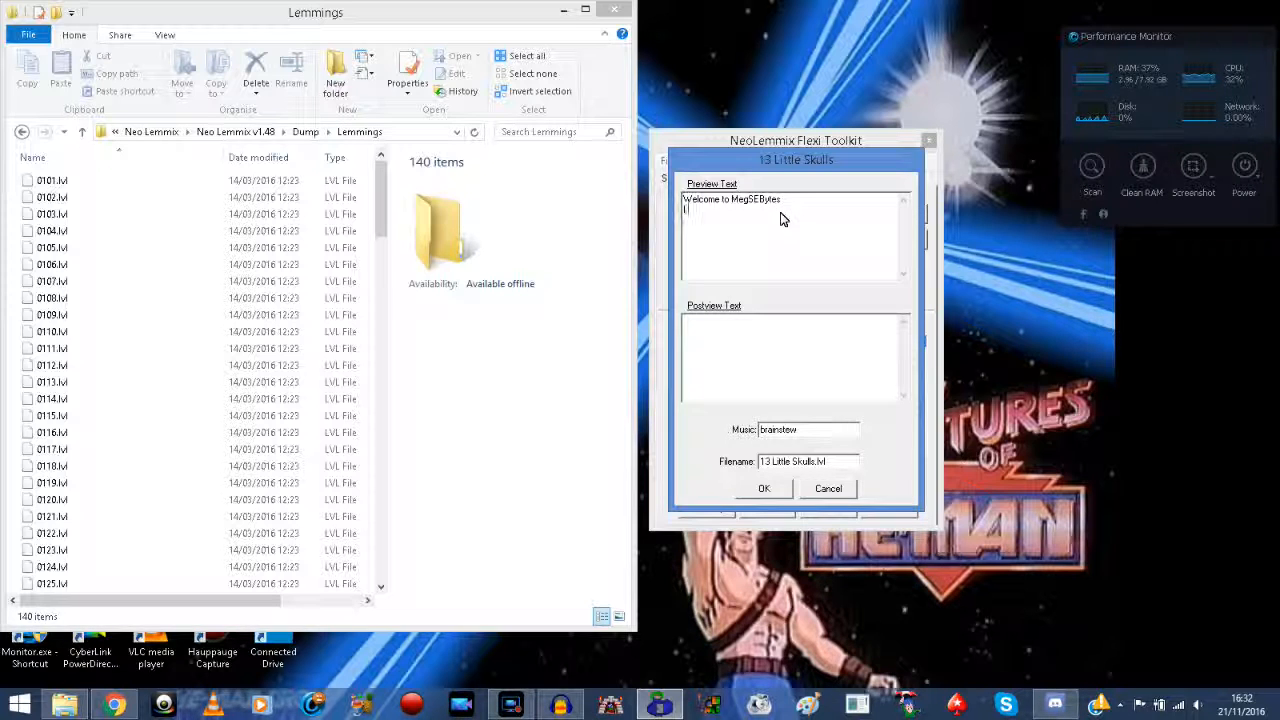
text(enjoy this pack)
click(806, 356)
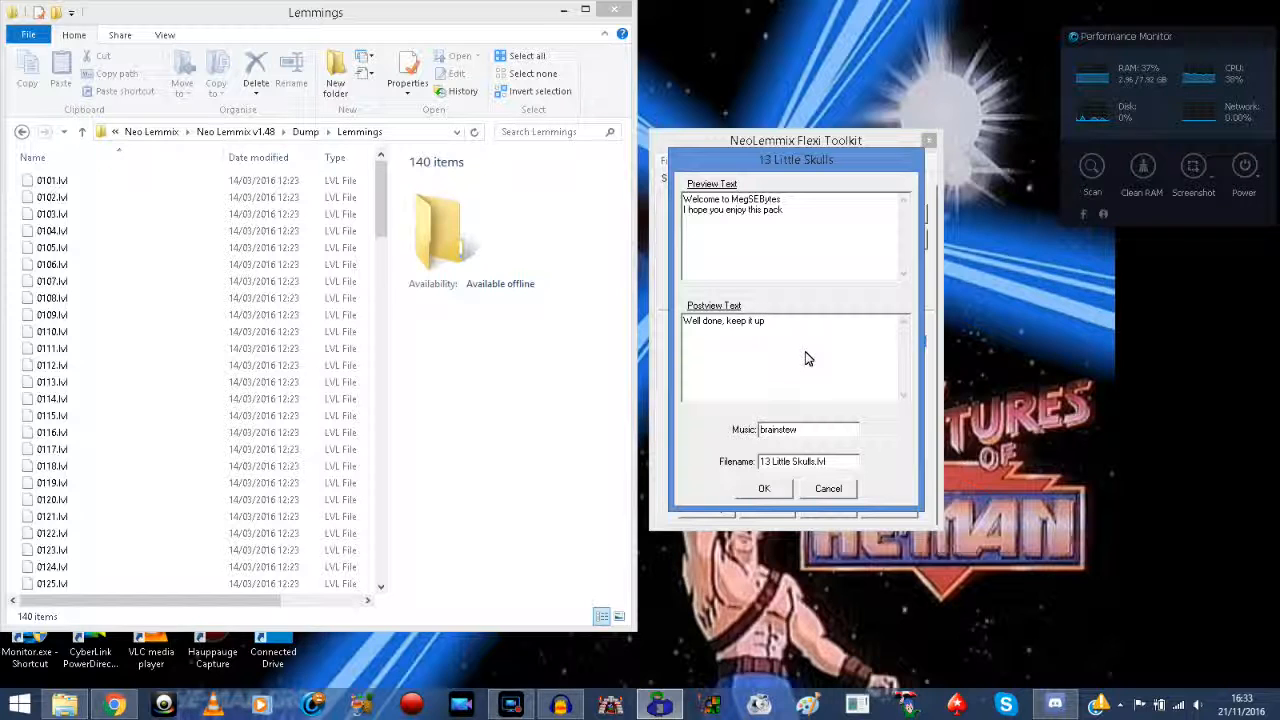
click(764, 489)
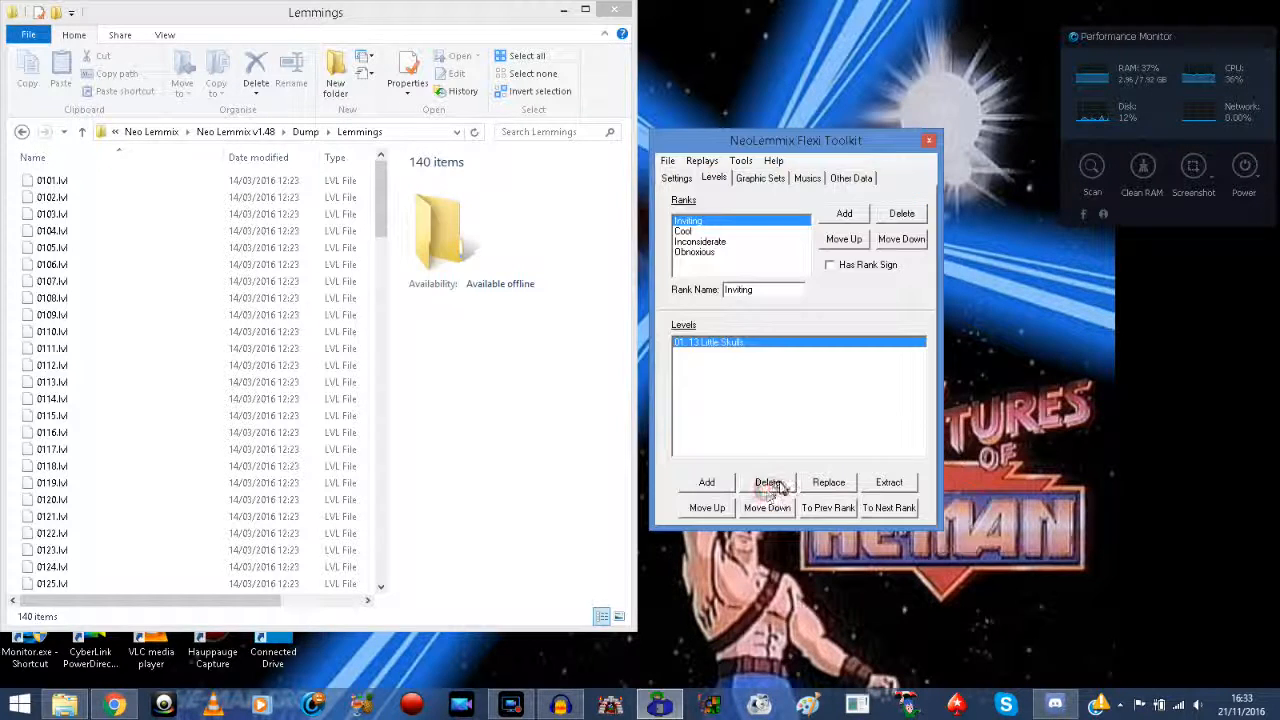
Step: Reopen the preview and postview texts of 13 Little Skulls to review them, and close without saving
double_click(709, 344)
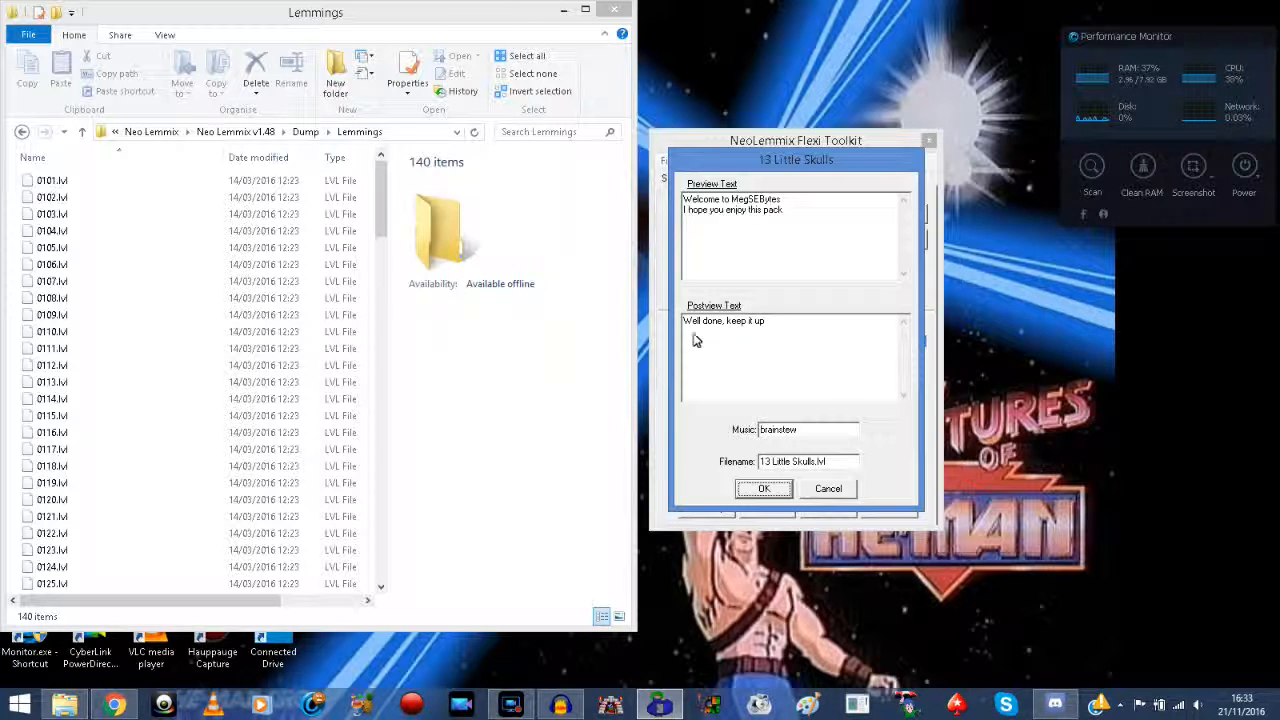
key(BackSpace)
click(832, 490)
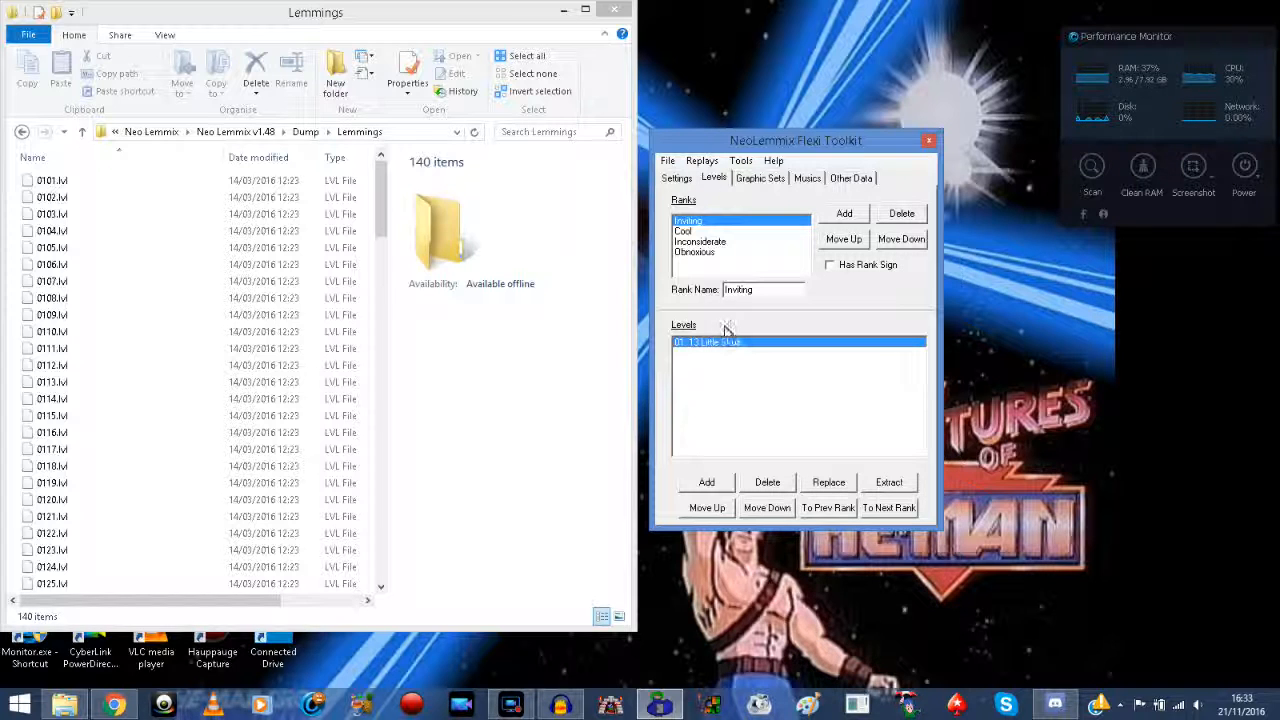
Step: Add a fifth rank to the rank list and delete it again
click(844, 213)
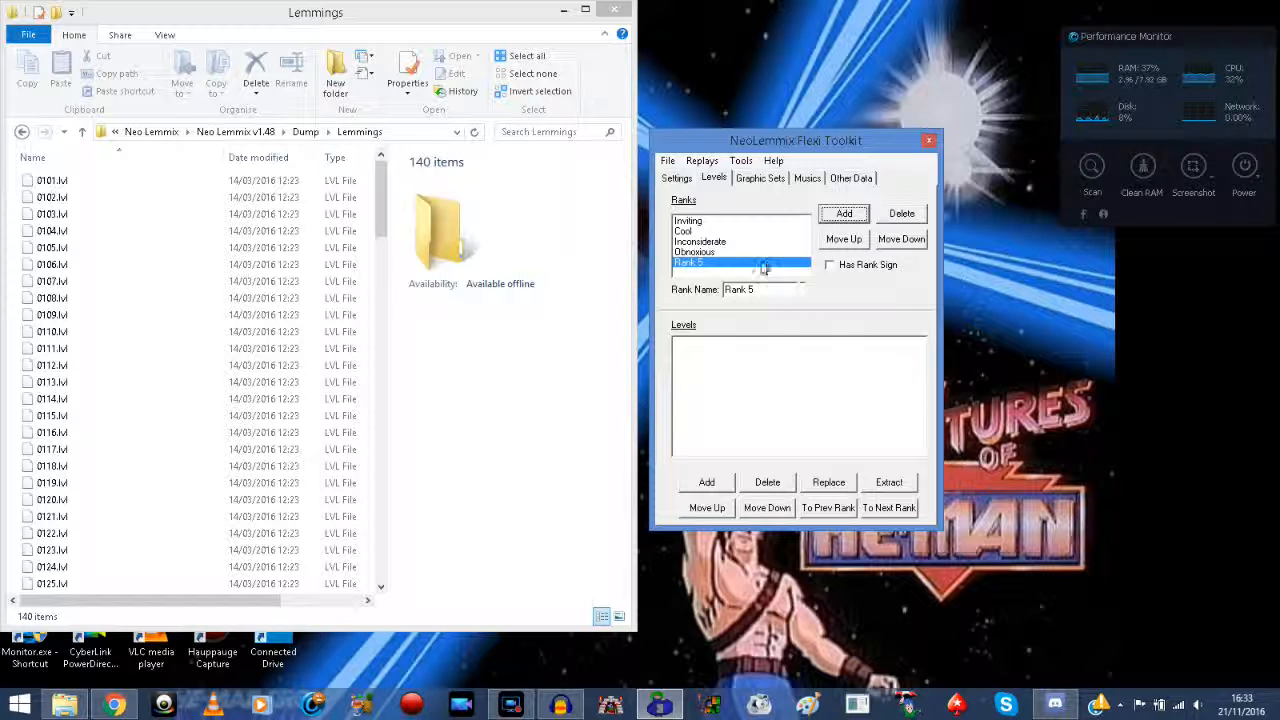
click(903, 214)
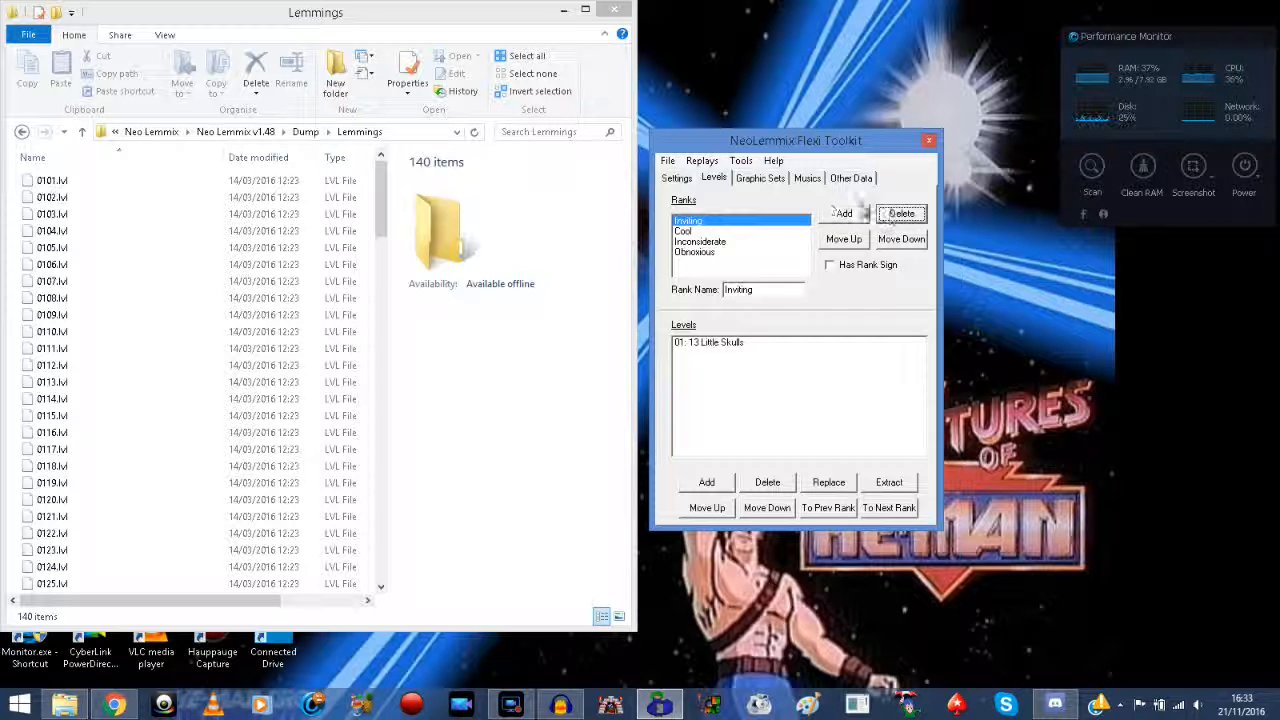
Step: Add the level A Tribute to Bob Holness to the Inviting rank, and move it up one place and back down
click(706, 482)
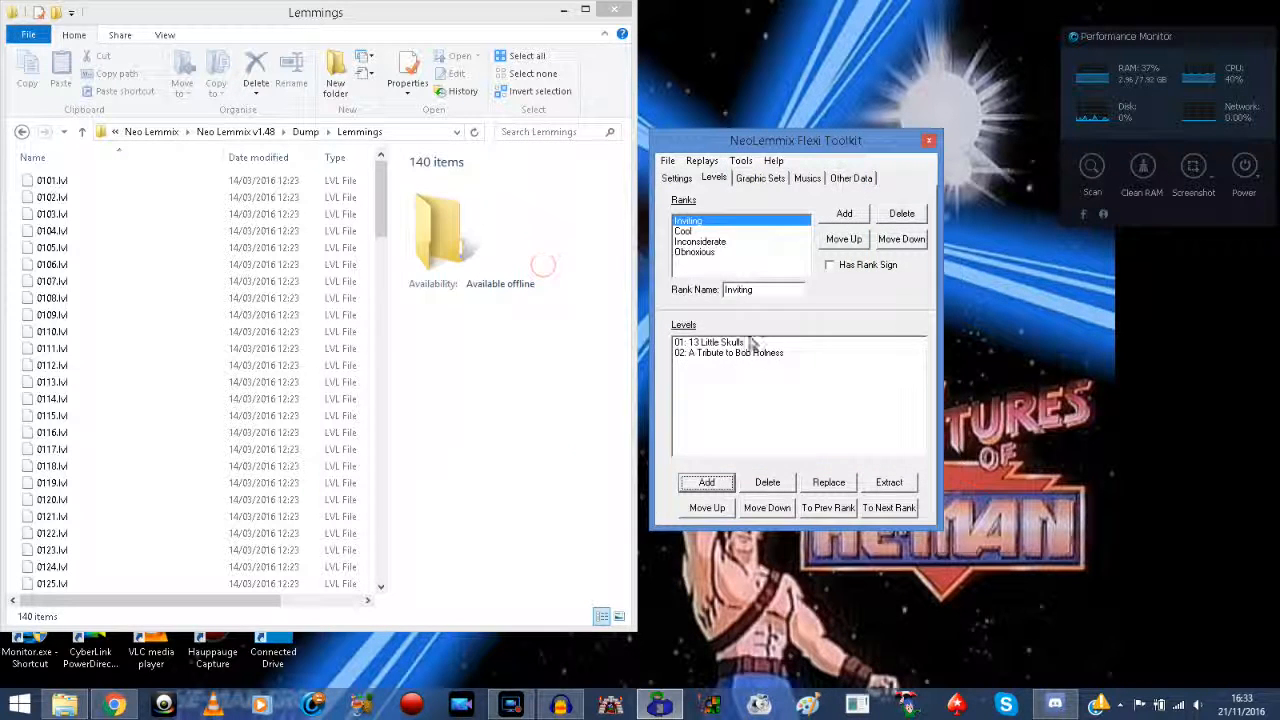
click(720, 354)
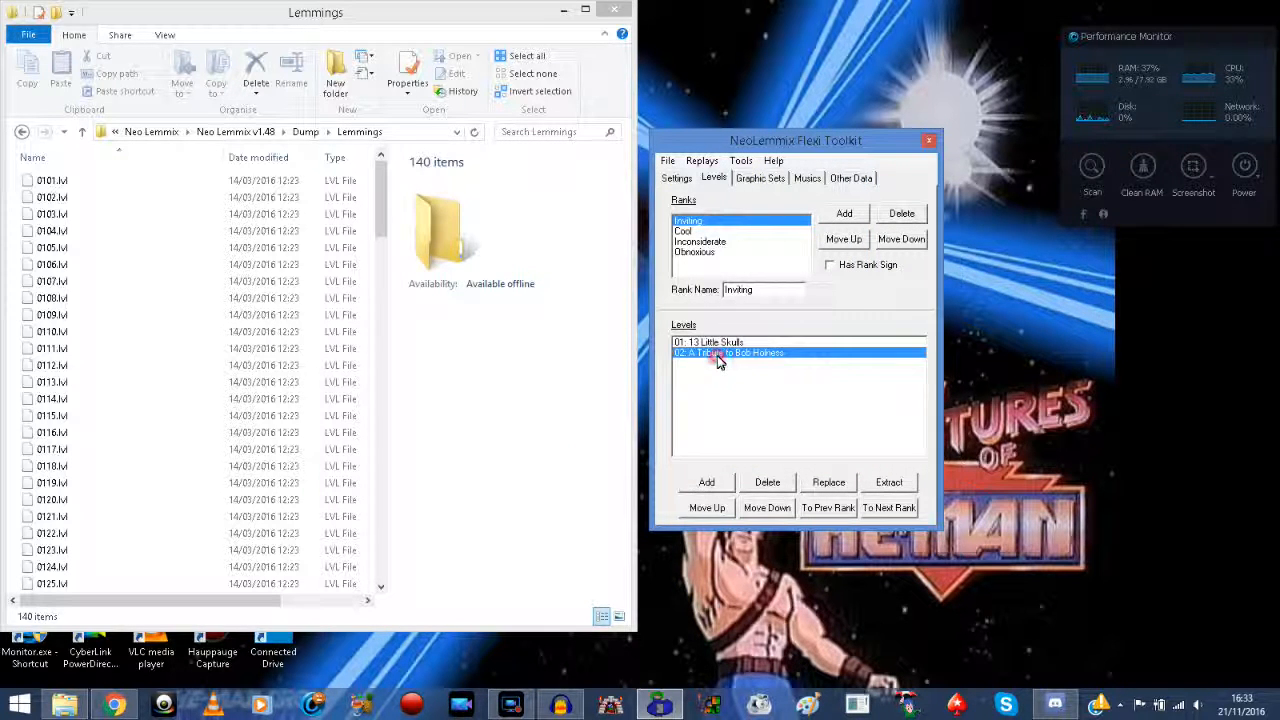
click(706, 508)
click(781, 509)
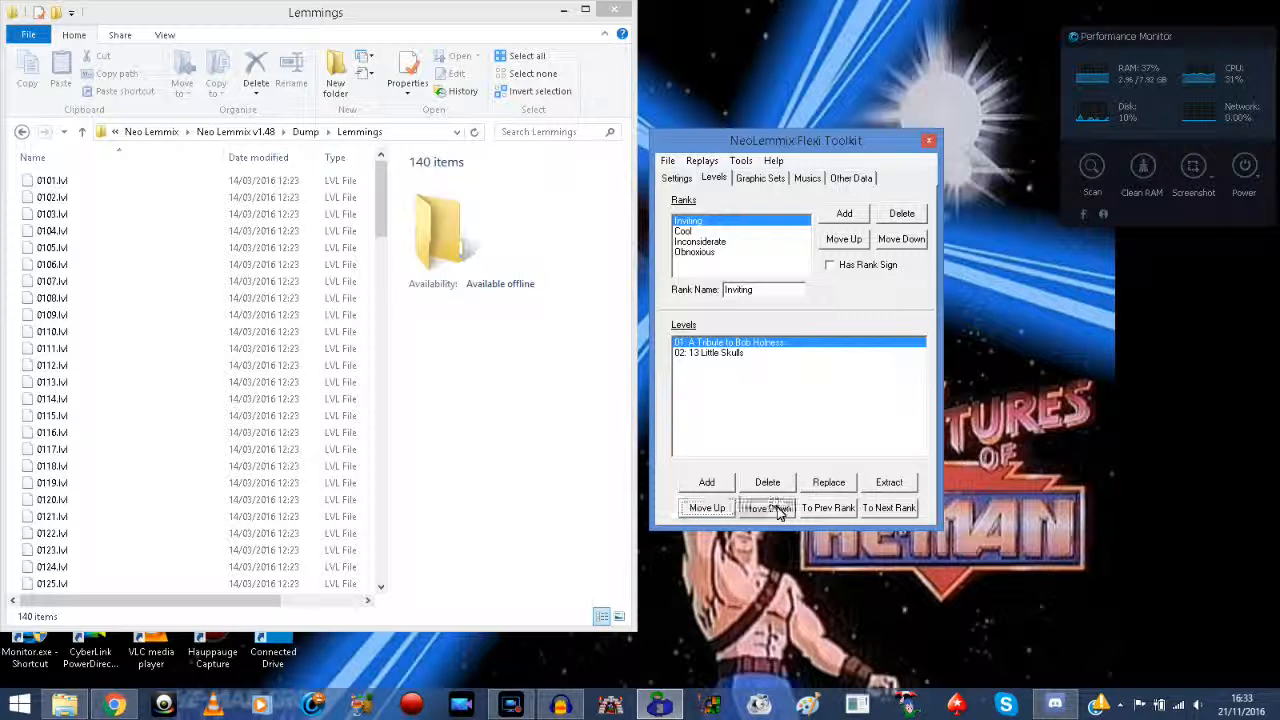
click(784, 392)
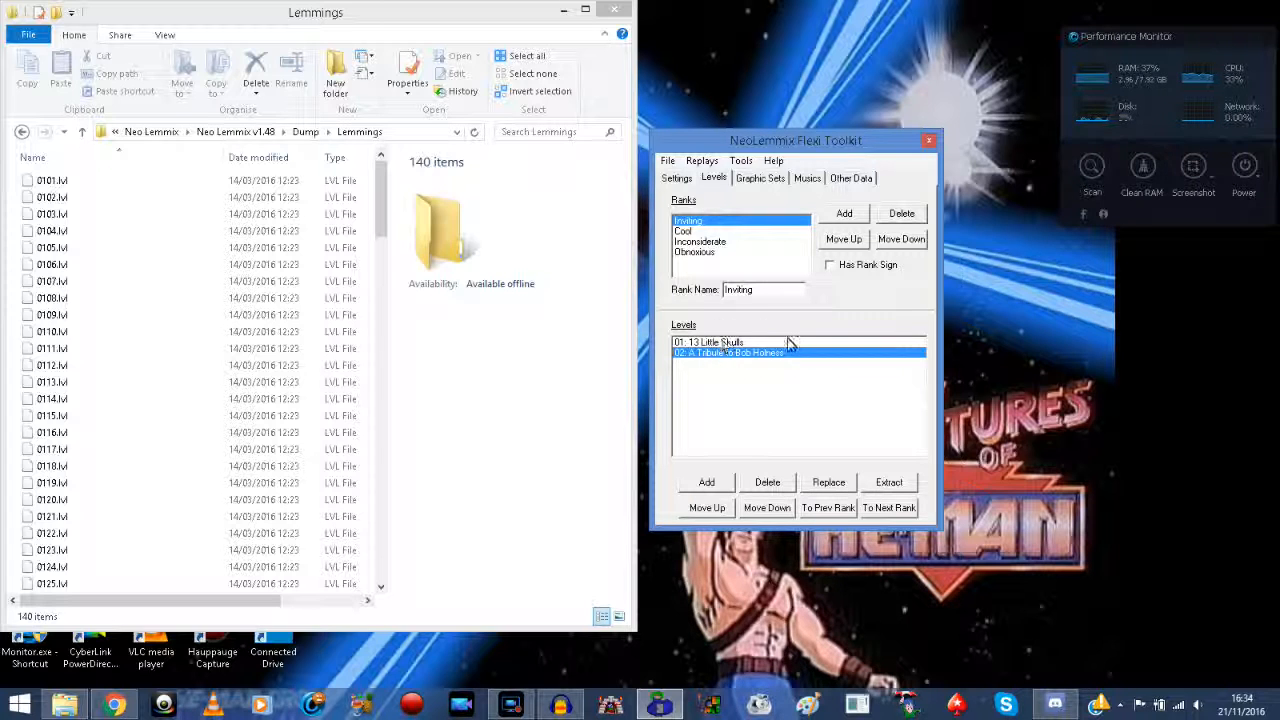
Step: Show the pack's graphic sets and switch to Chrome to read the Graphic Sets section of the Flexi Toolkit tutorial
click(770, 181)
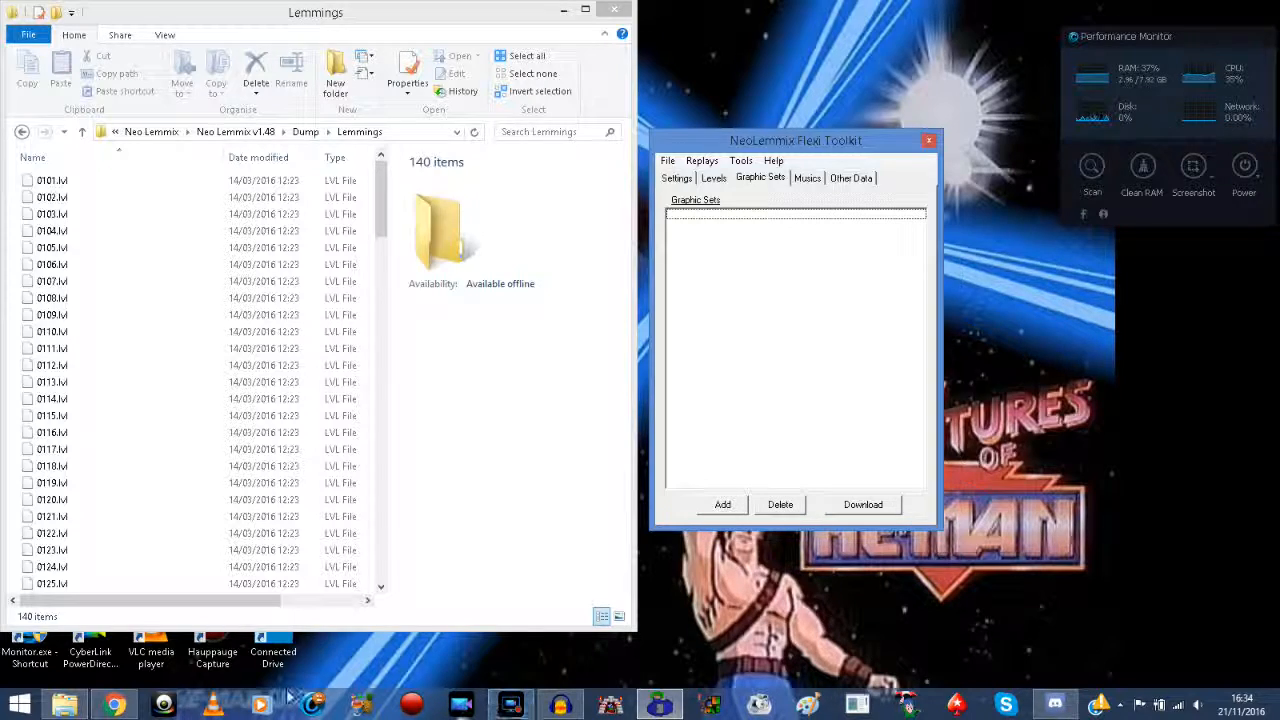
click(115, 705)
drag(1274, 255, 1276, 420)
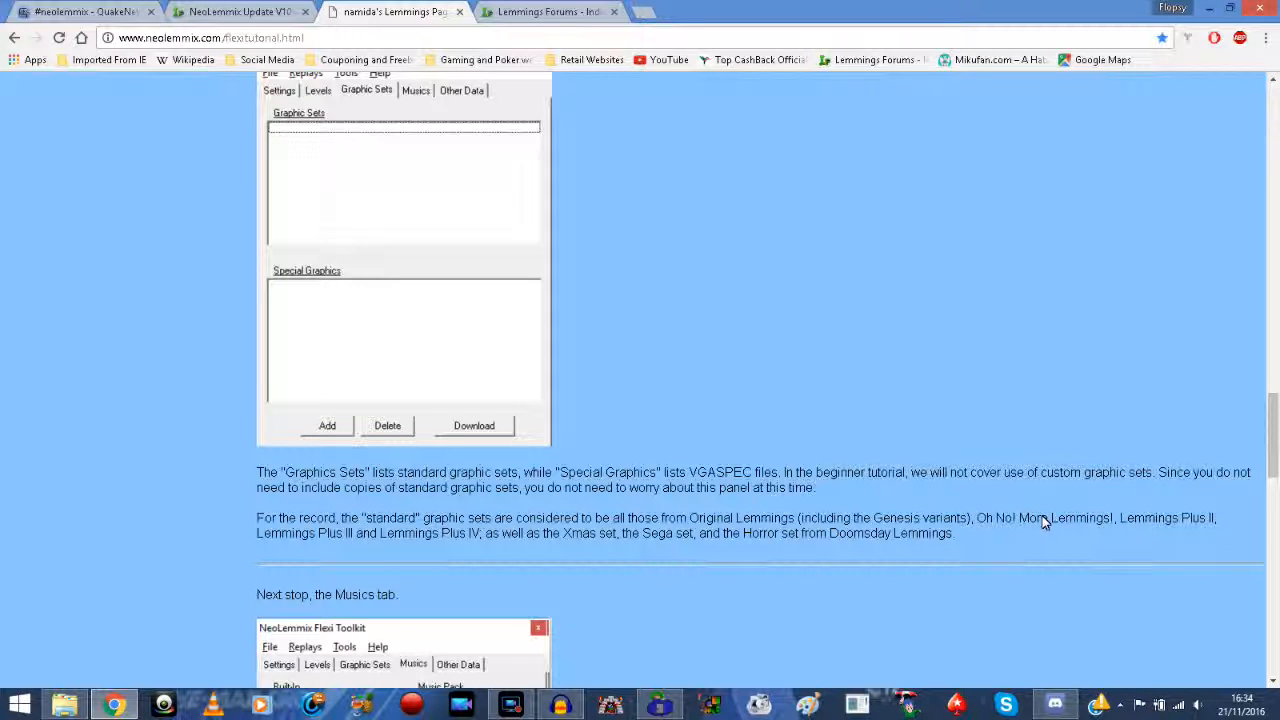
drag(1273, 440, 1273, 458)
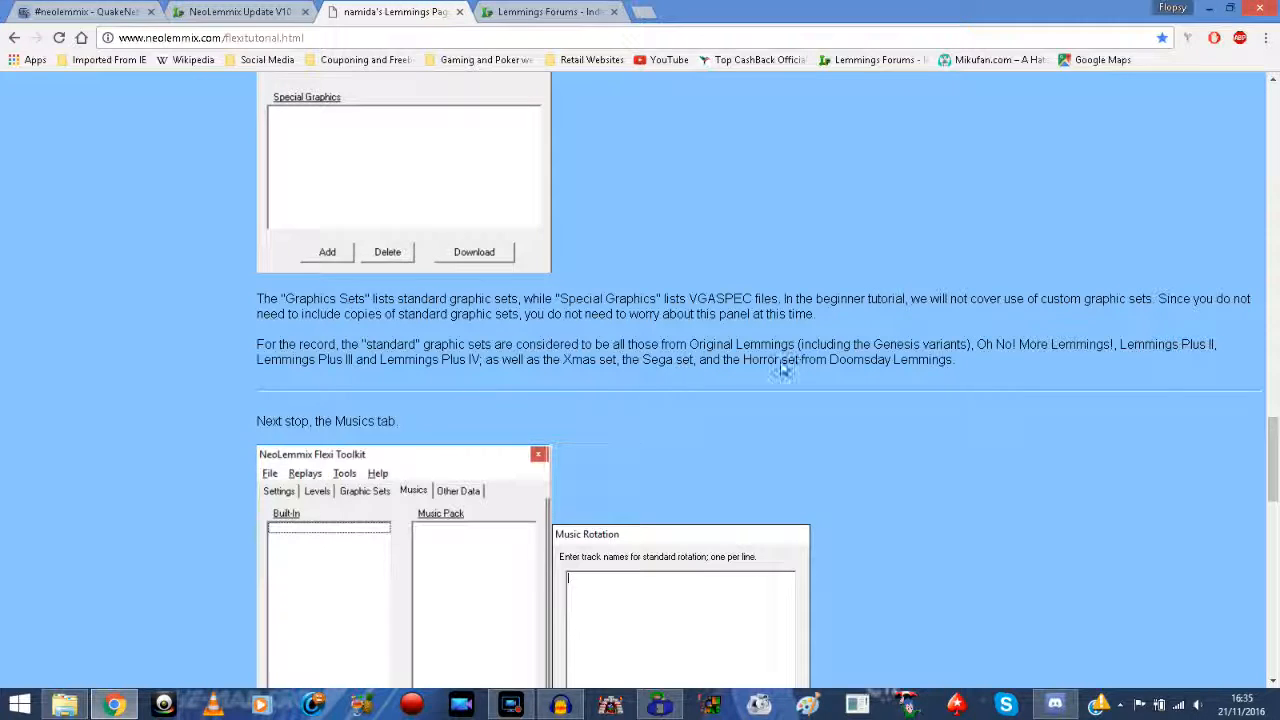
drag(1273, 465, 1273, 434)
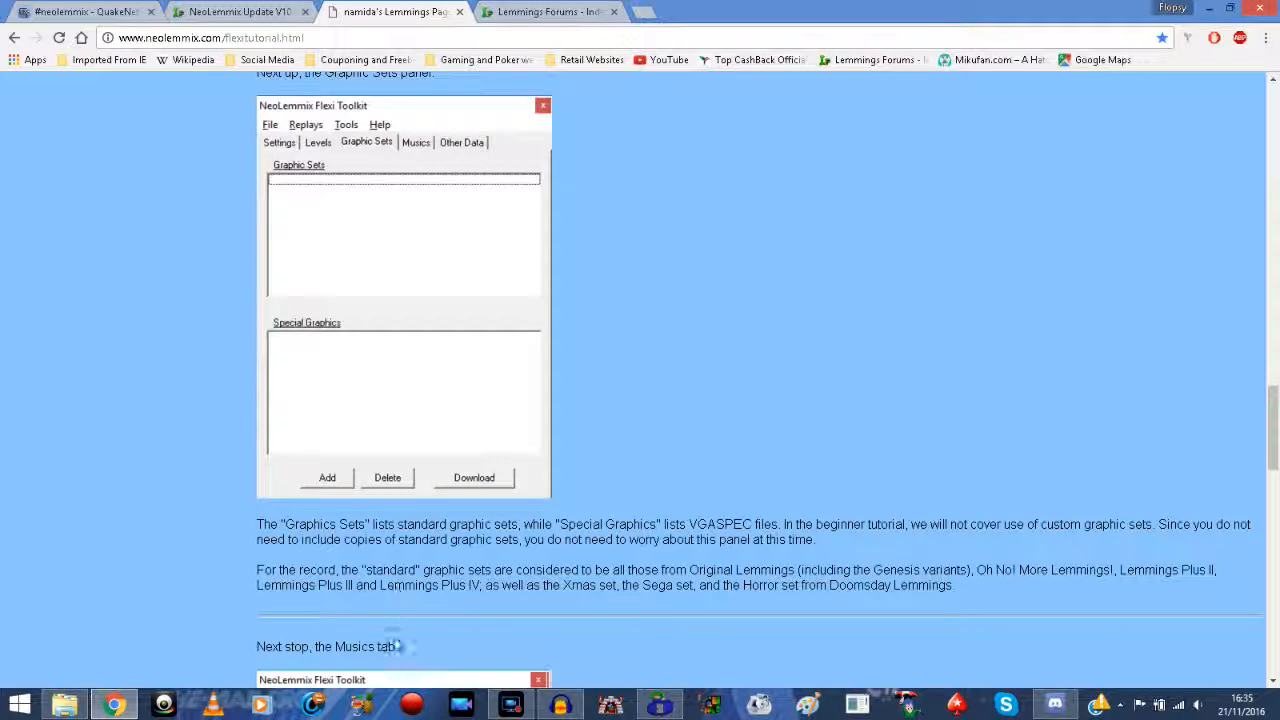
Step: Switch to the NeoLemmix Flexi Toolkit and add the graphic set honeycomb_mod.dat from the Neo Lemmix Editor's styles folder
click(658, 706)
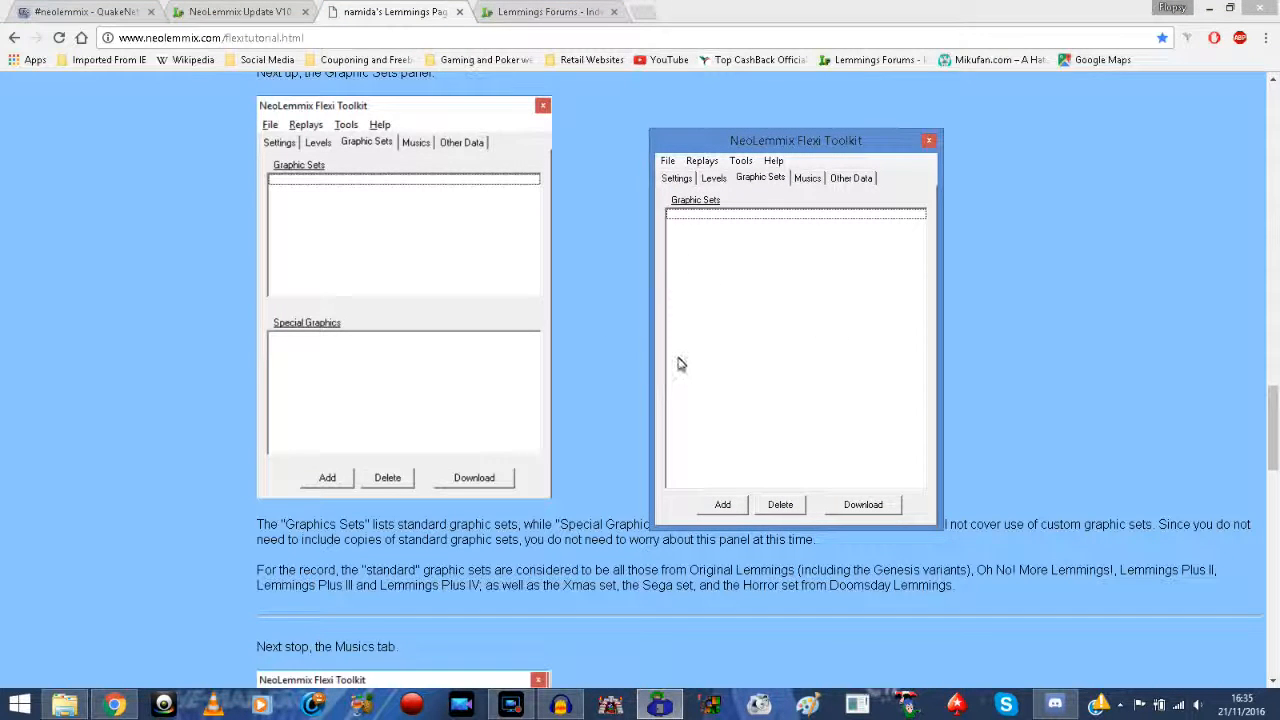
click(724, 505)
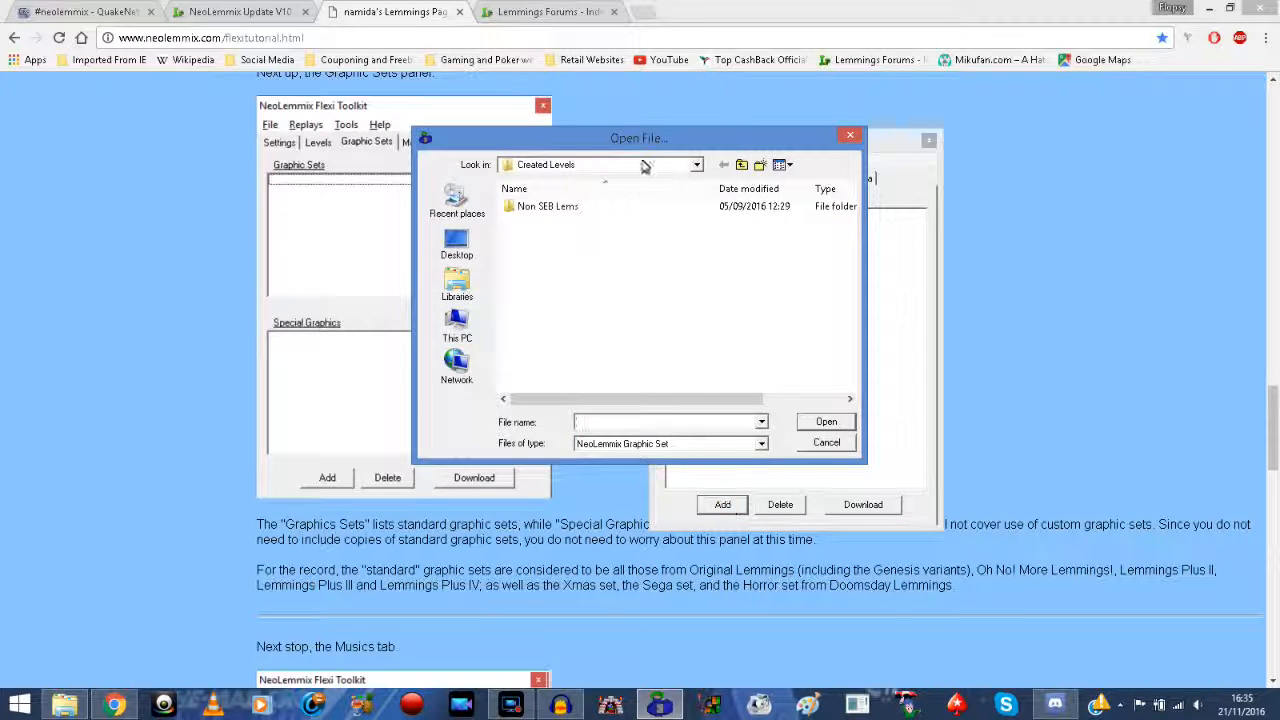
click(743, 166)
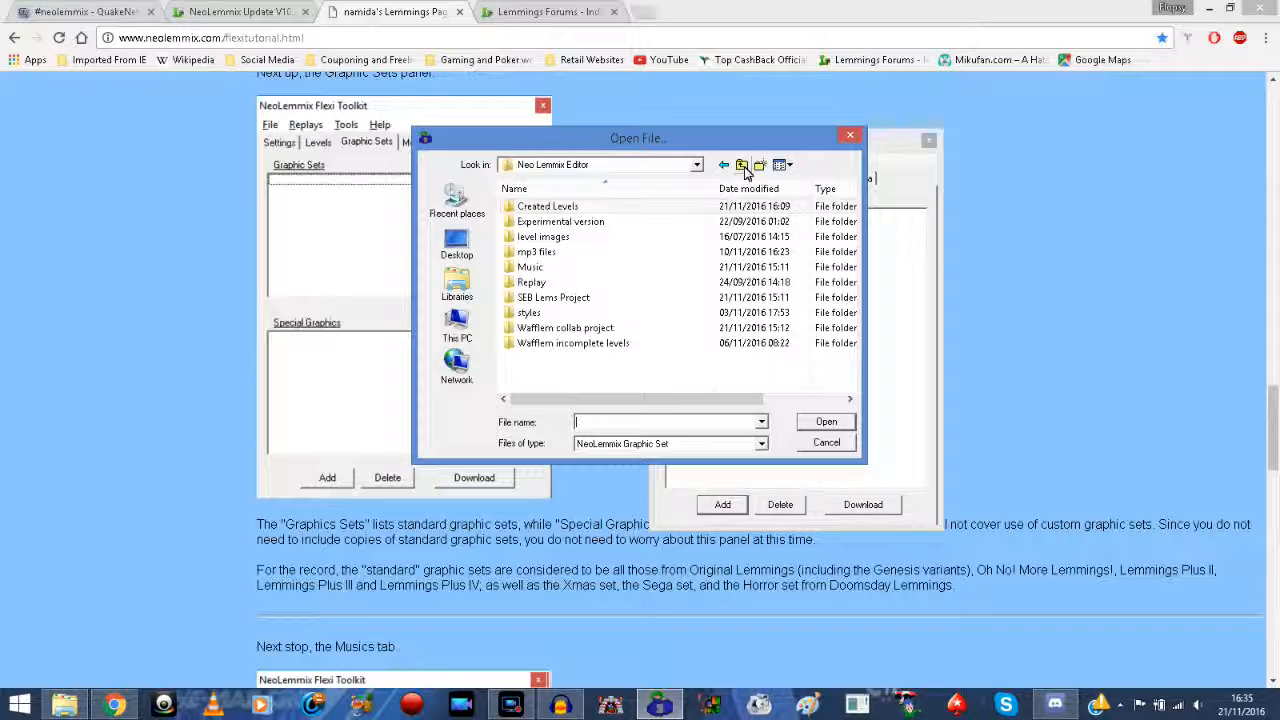
click(743, 166)
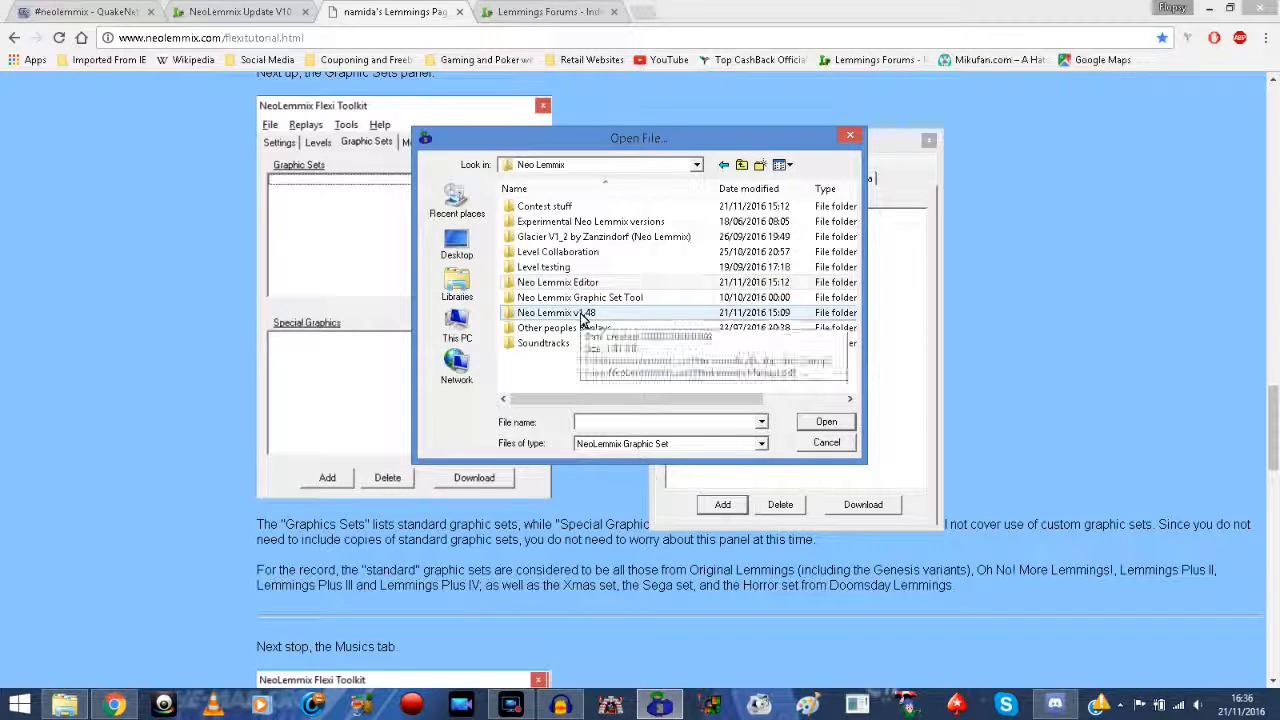
click(585, 285)
double_click(583, 284)
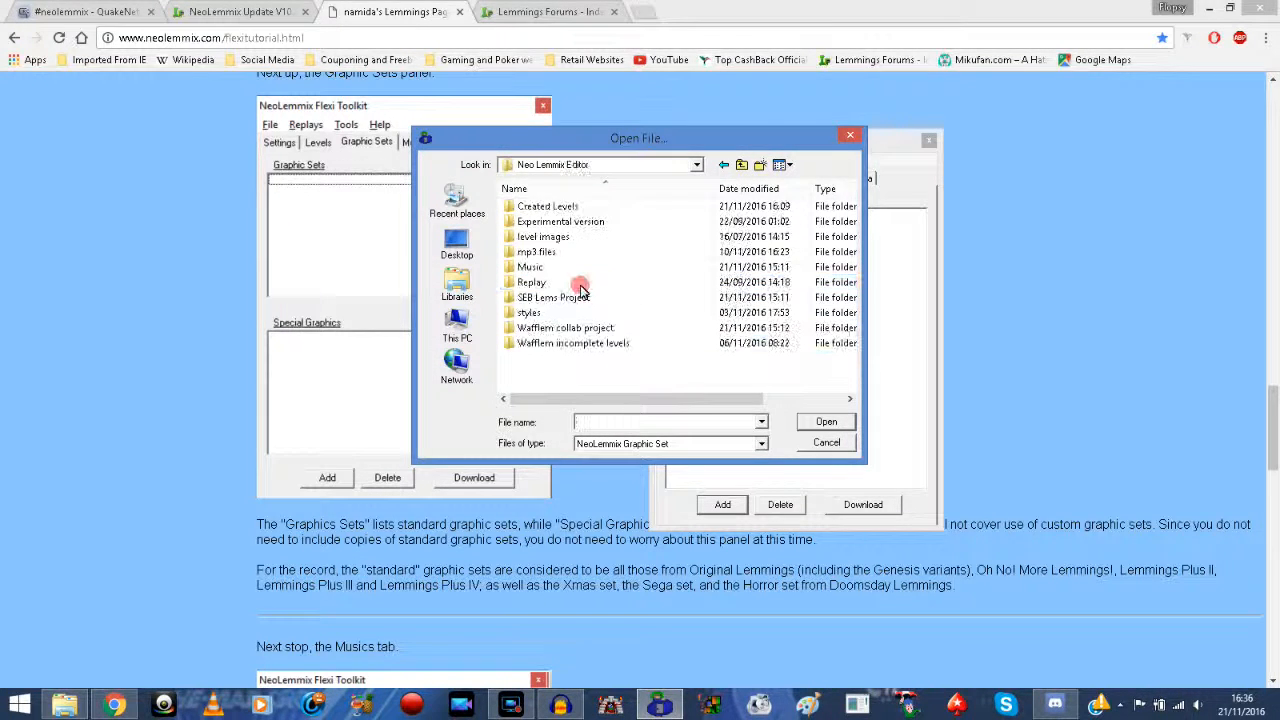
double_click(530, 313)
drag(849, 200, 872, 264)
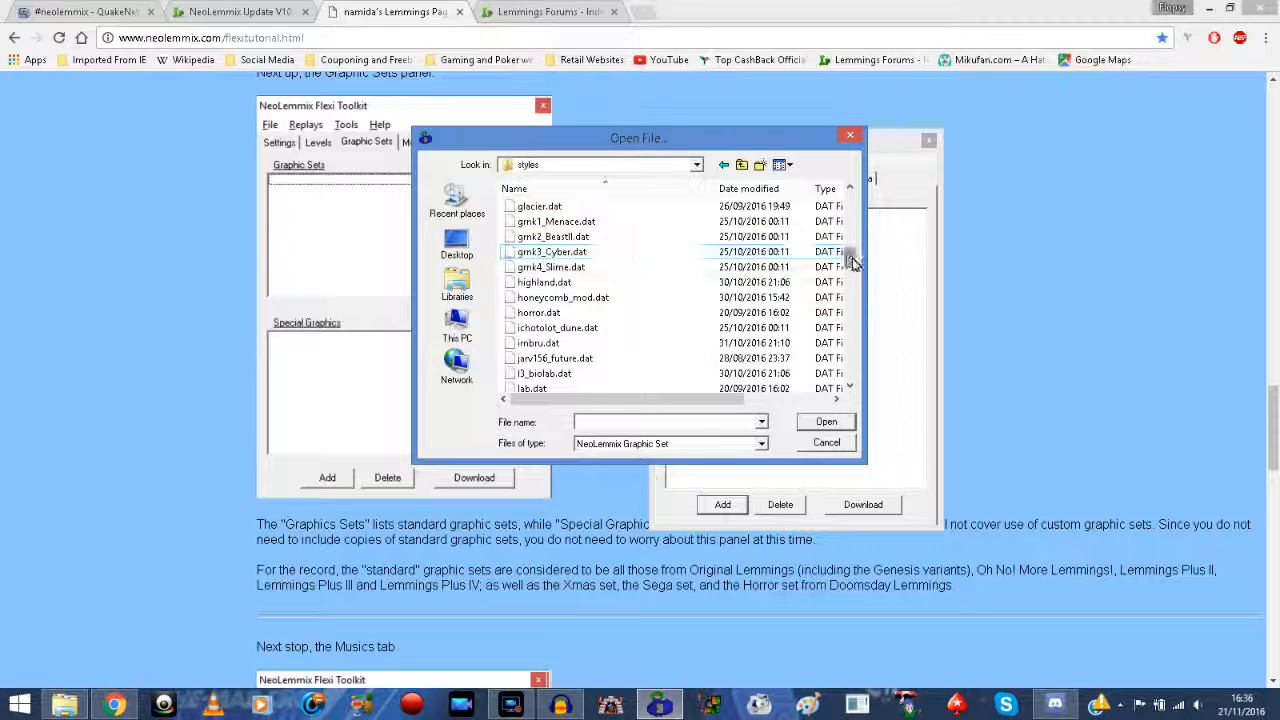
drag(853, 262, 854, 266)
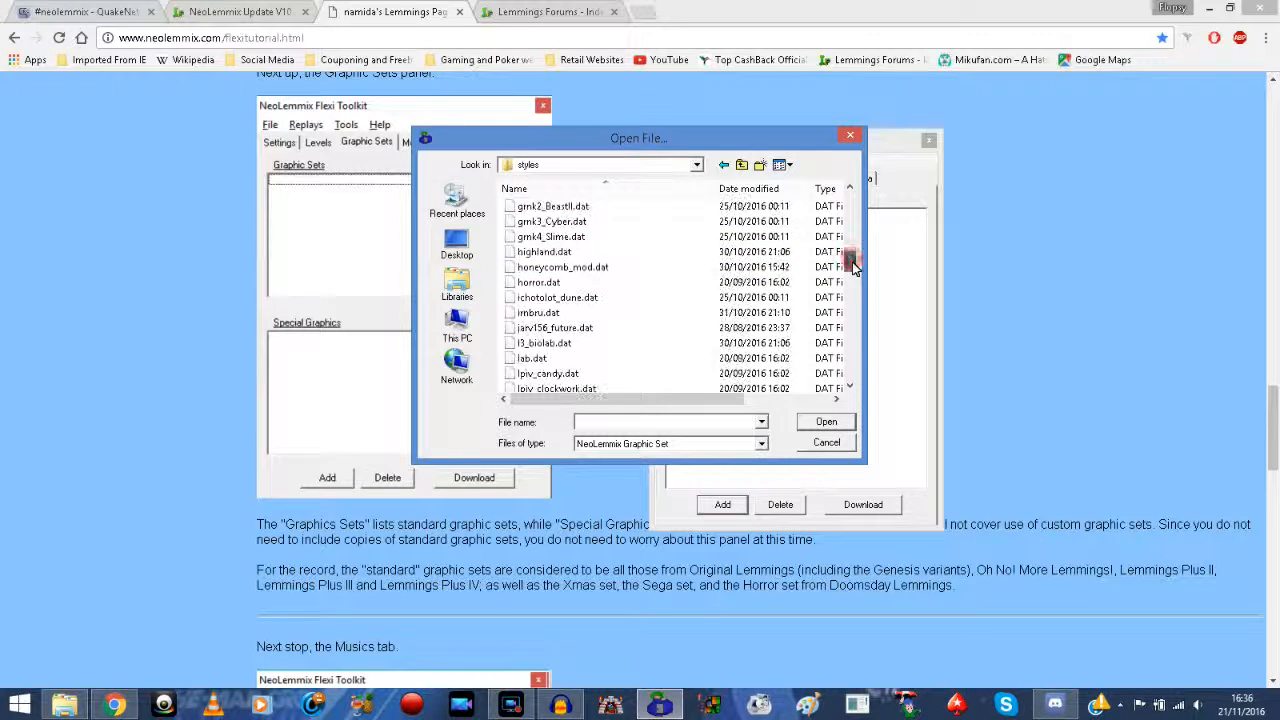
double_click(550, 267)
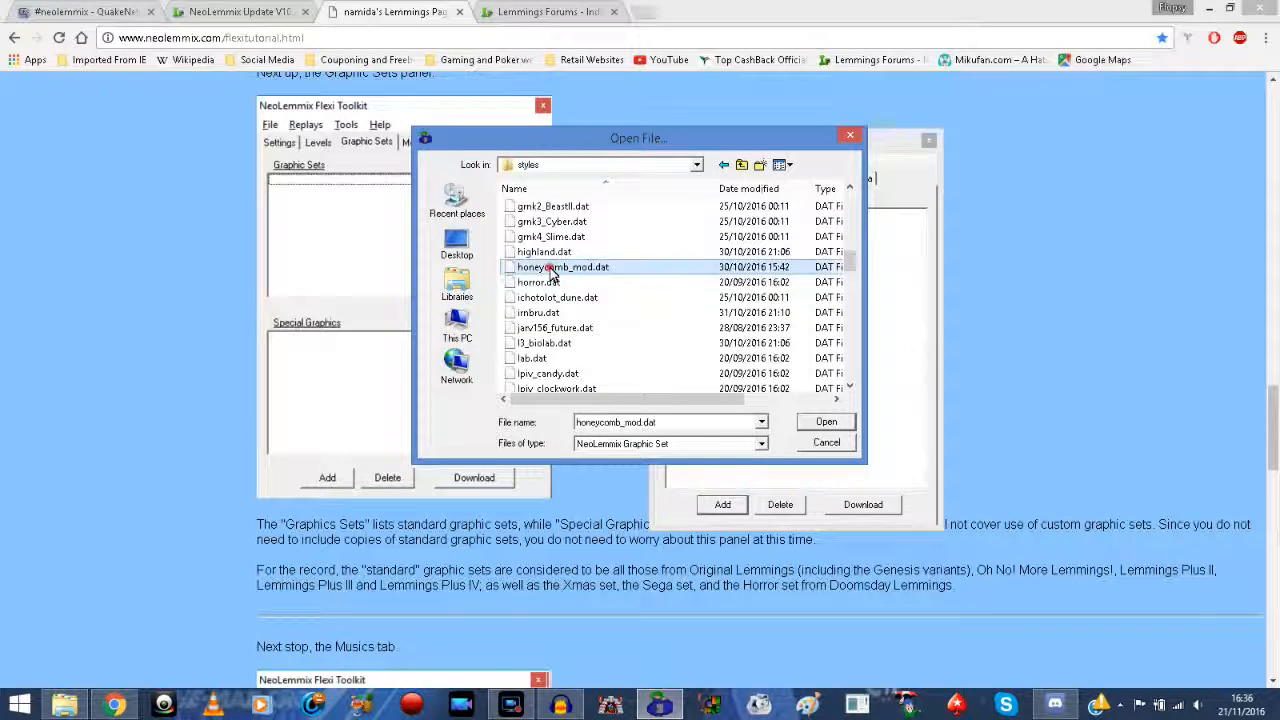
Step: Add the grnk1_menace and egyptian graphic sets from the styles folder to the pack
click(722, 504)
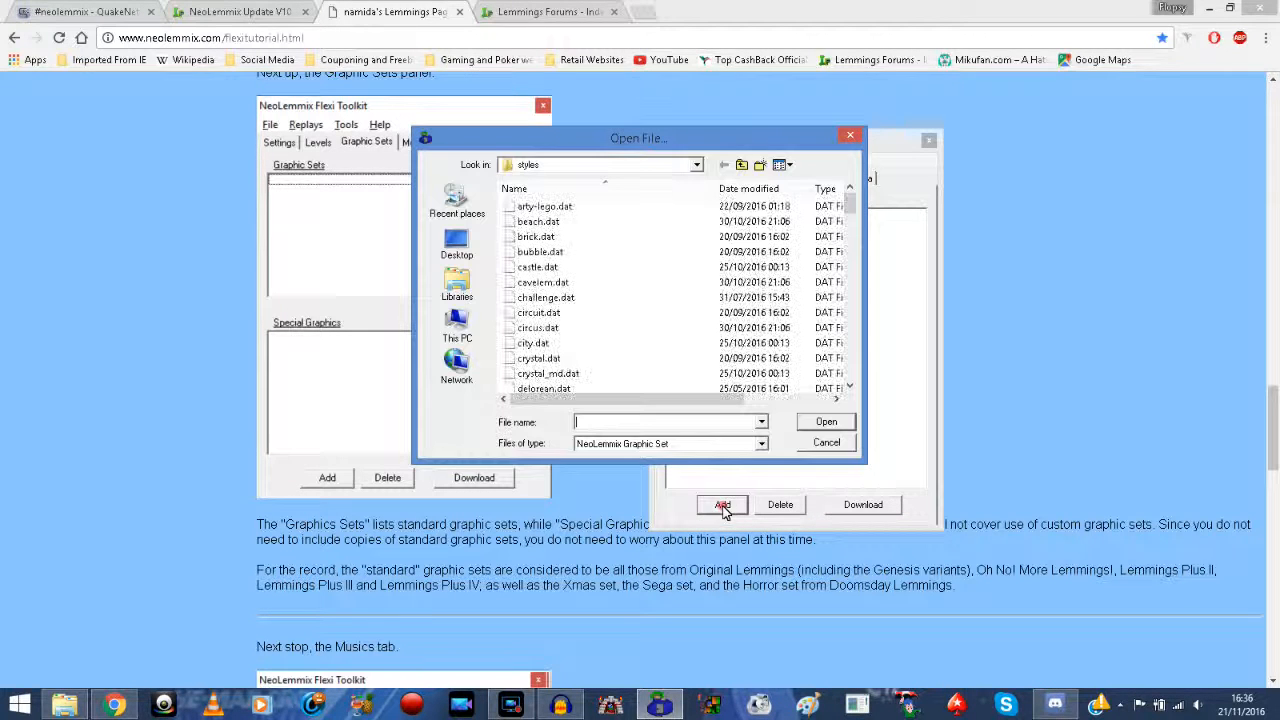
drag(851, 203, 843, 262)
double_click(552, 221)
click(722, 504)
mouse_move(851, 201)
mouse_down()
mouse_move(858, 300)
mouse_move(855, 204)
mouse_up()
click(845, 283)
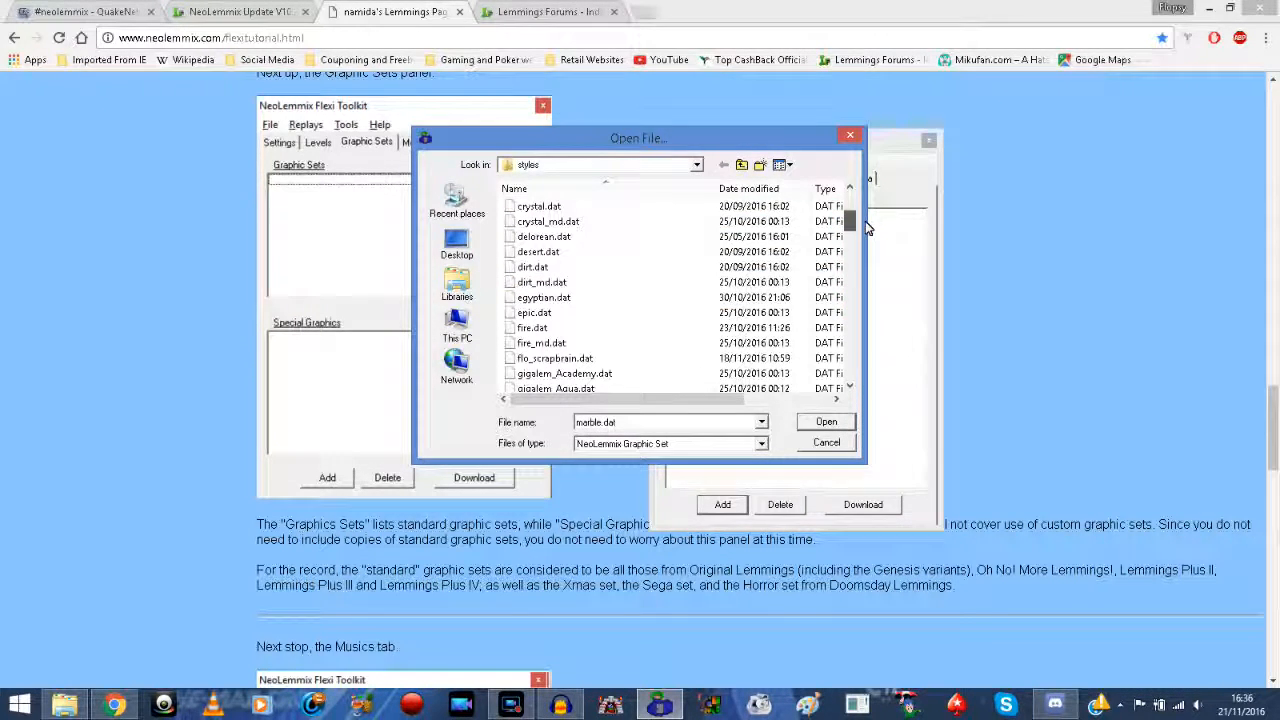
double_click(576, 299)
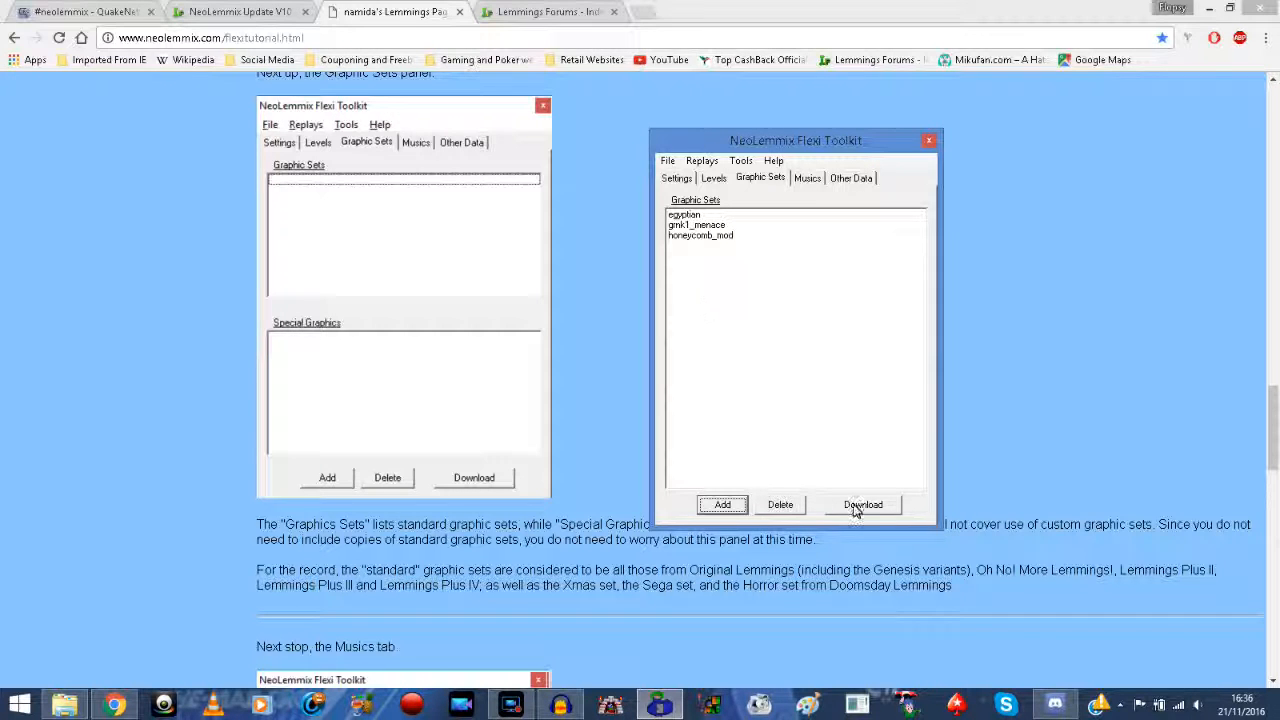
click(729, 237)
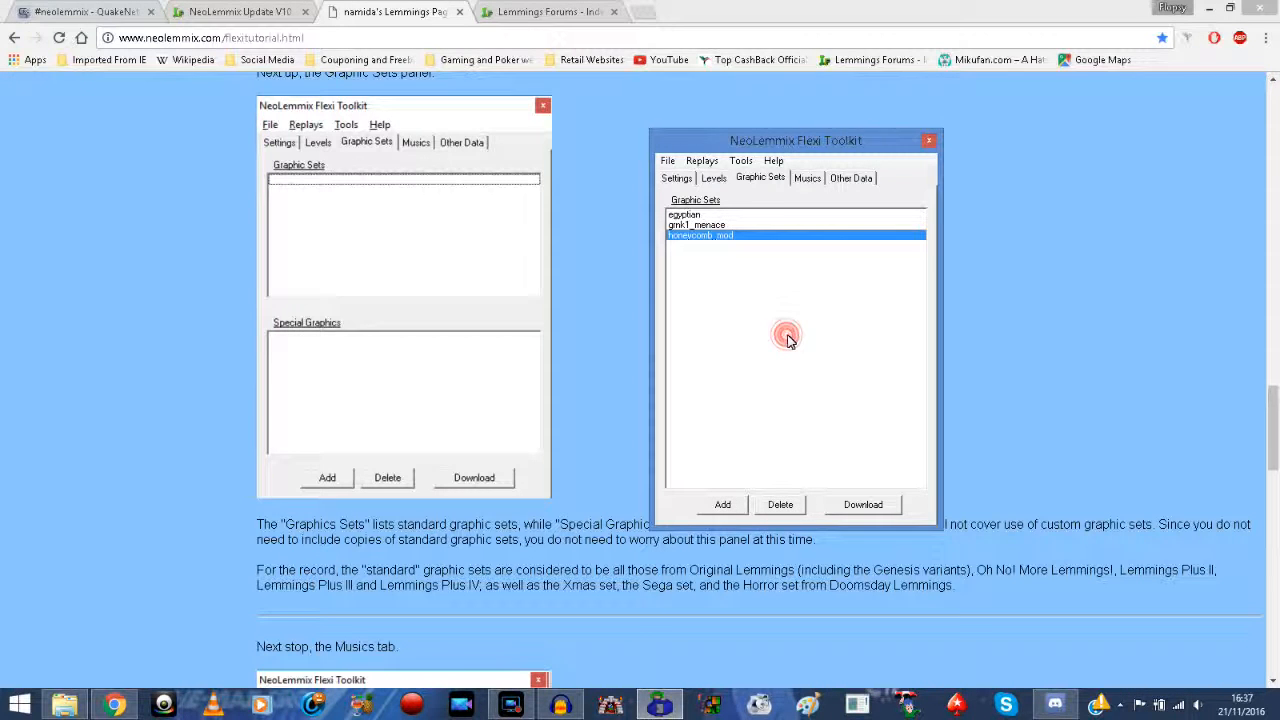
Step: Add brainstew.mp3 from the Neo Lemmix Editor's Music folder to the pack's Music Pack list
click(808, 180)
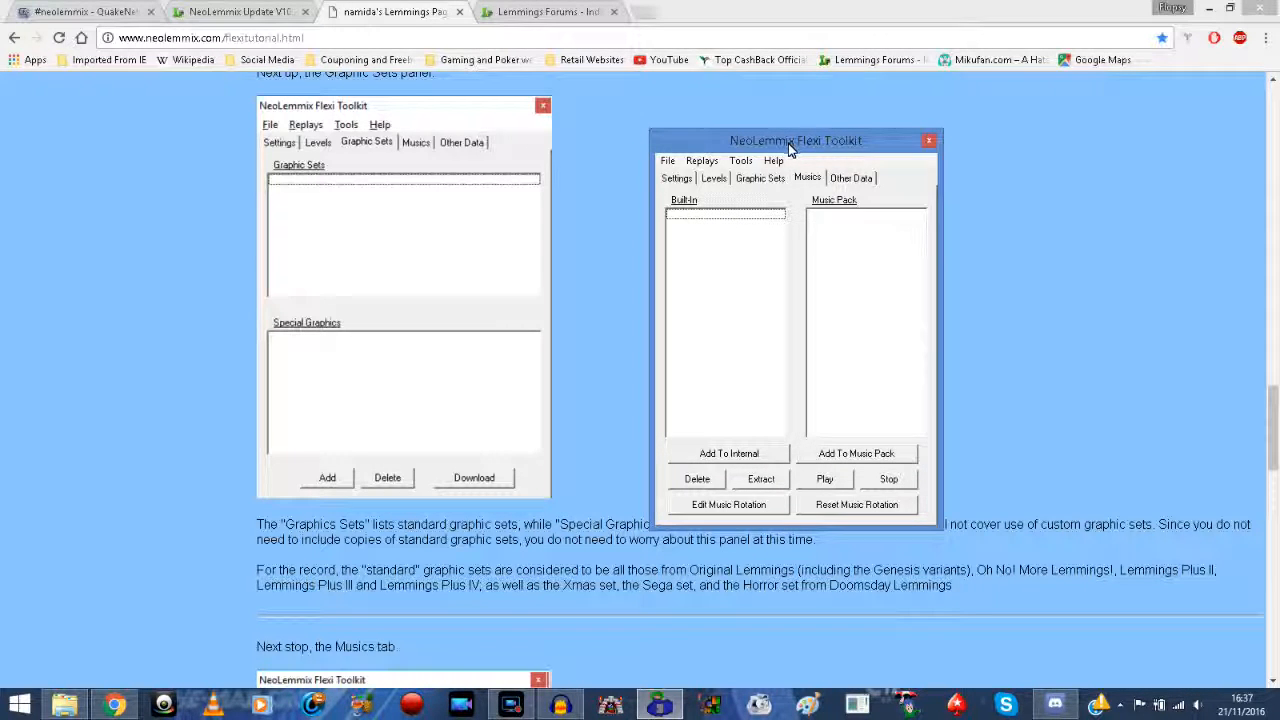
drag(788, 143, 805, 114)
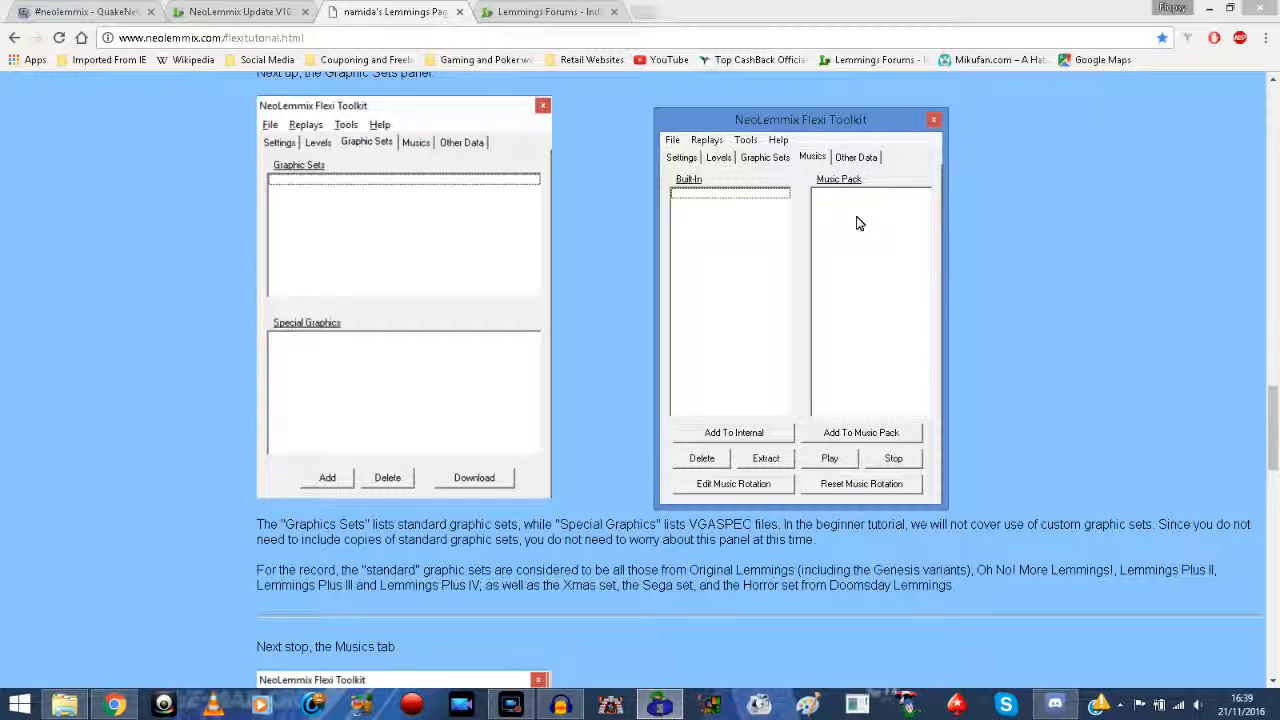
click(868, 433)
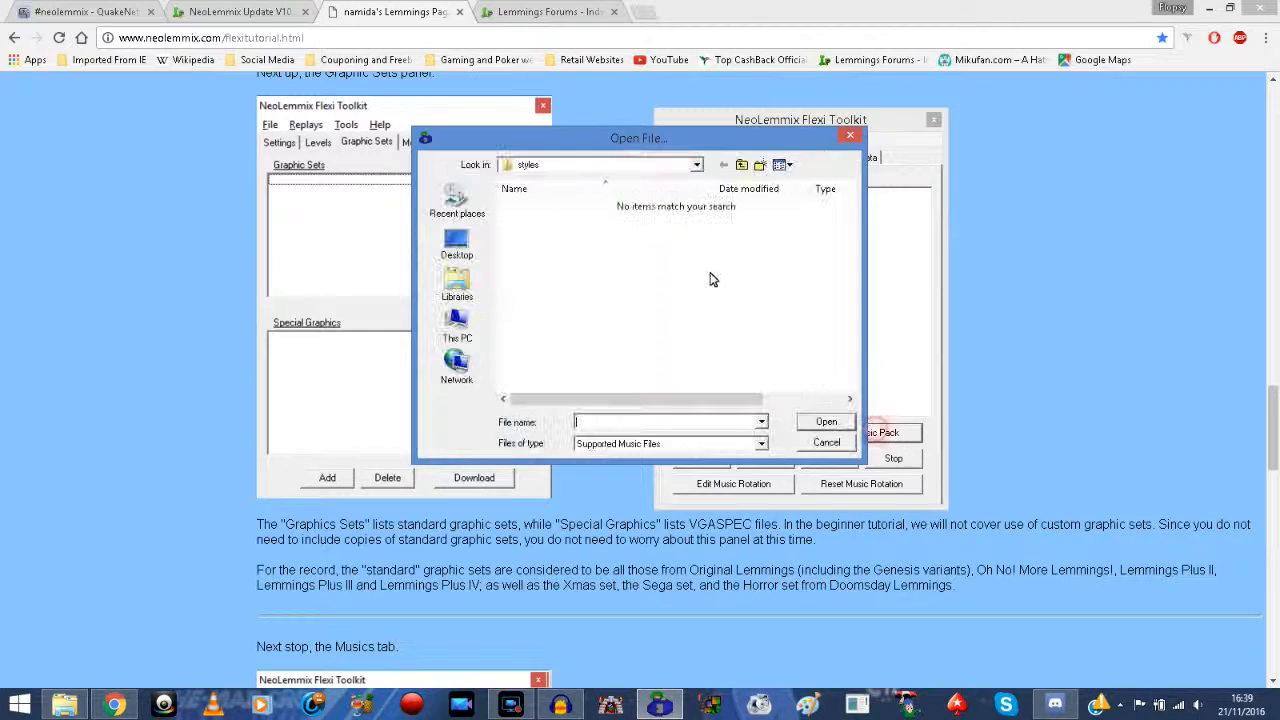
click(743, 166)
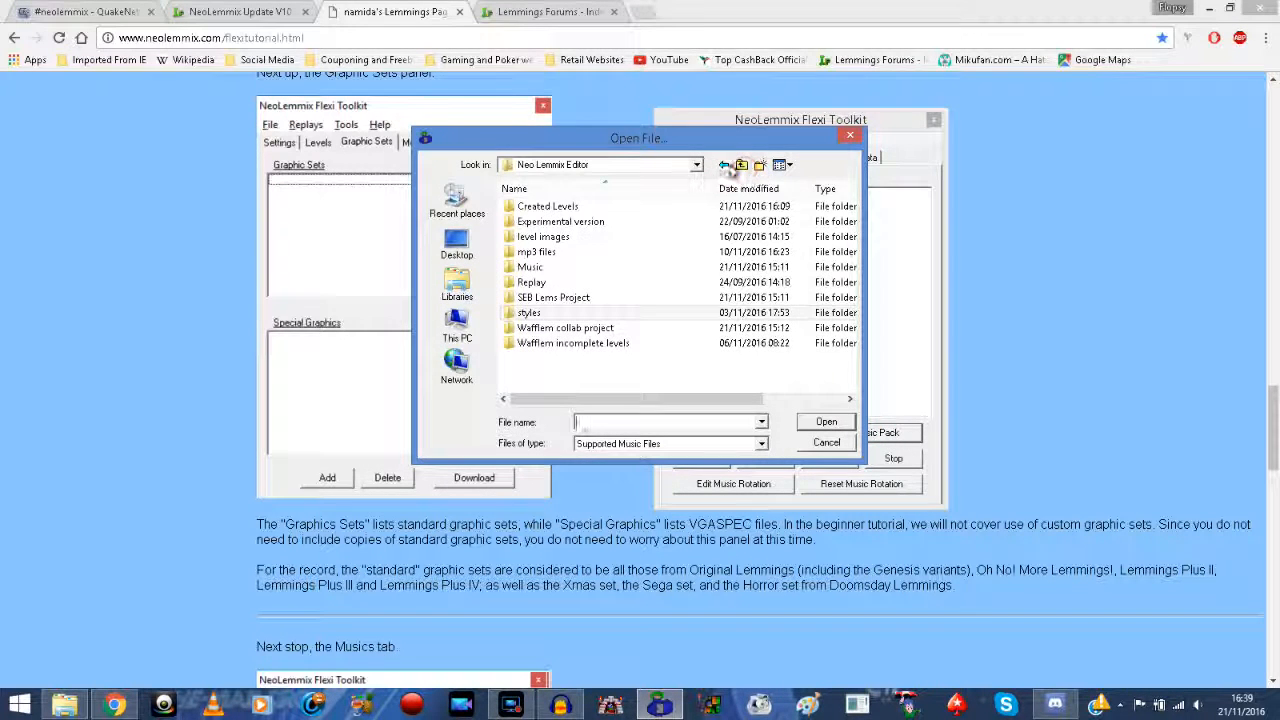
click(741, 166)
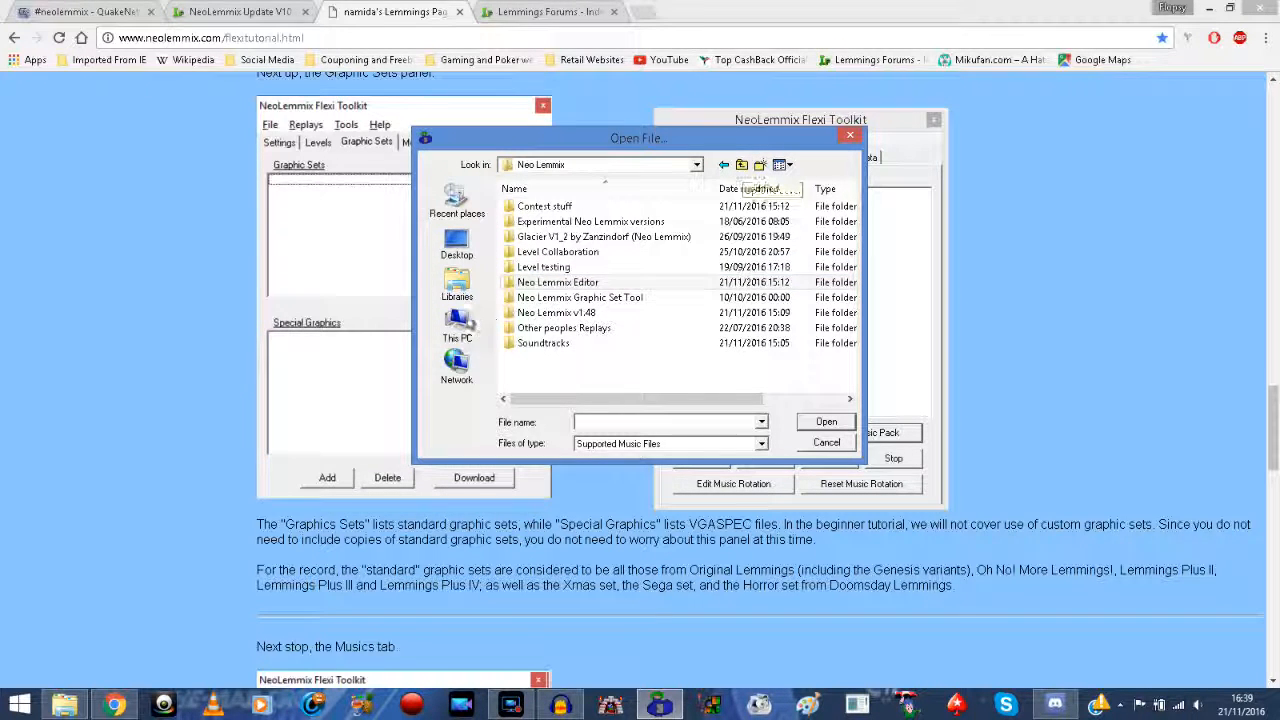
double_click(545, 282)
double_click(548, 270)
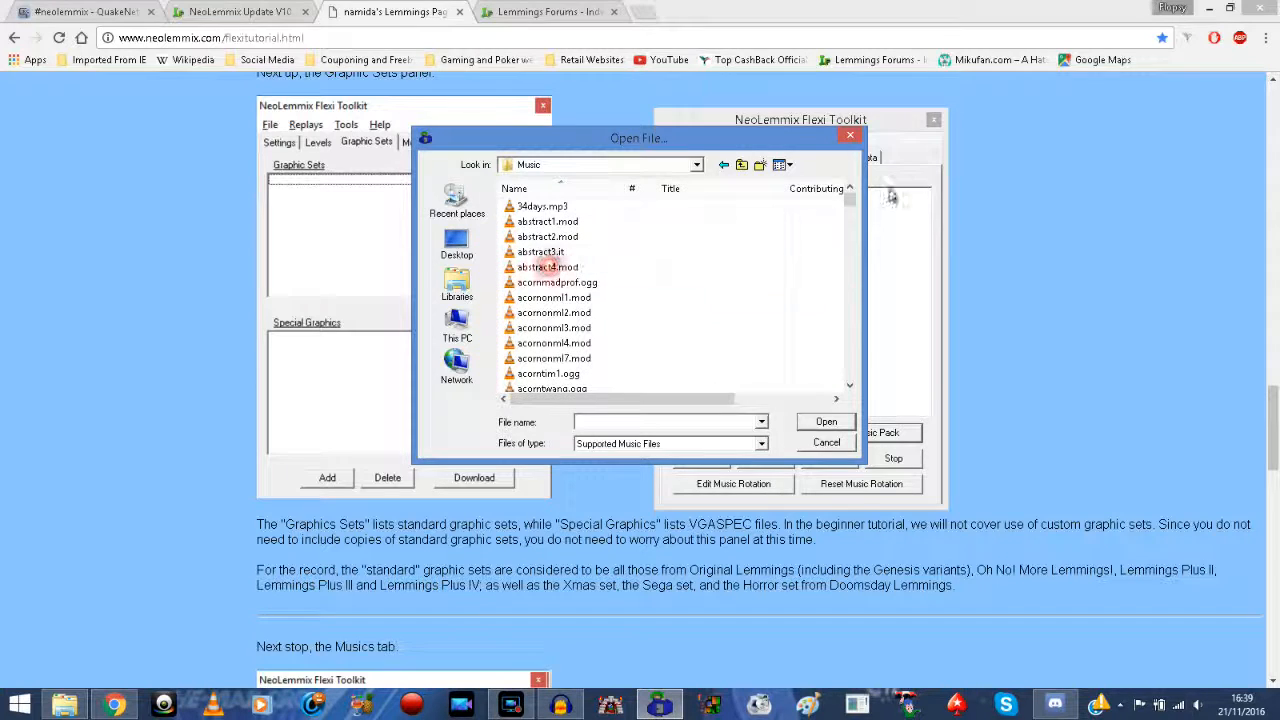
drag(849, 196, 852, 229)
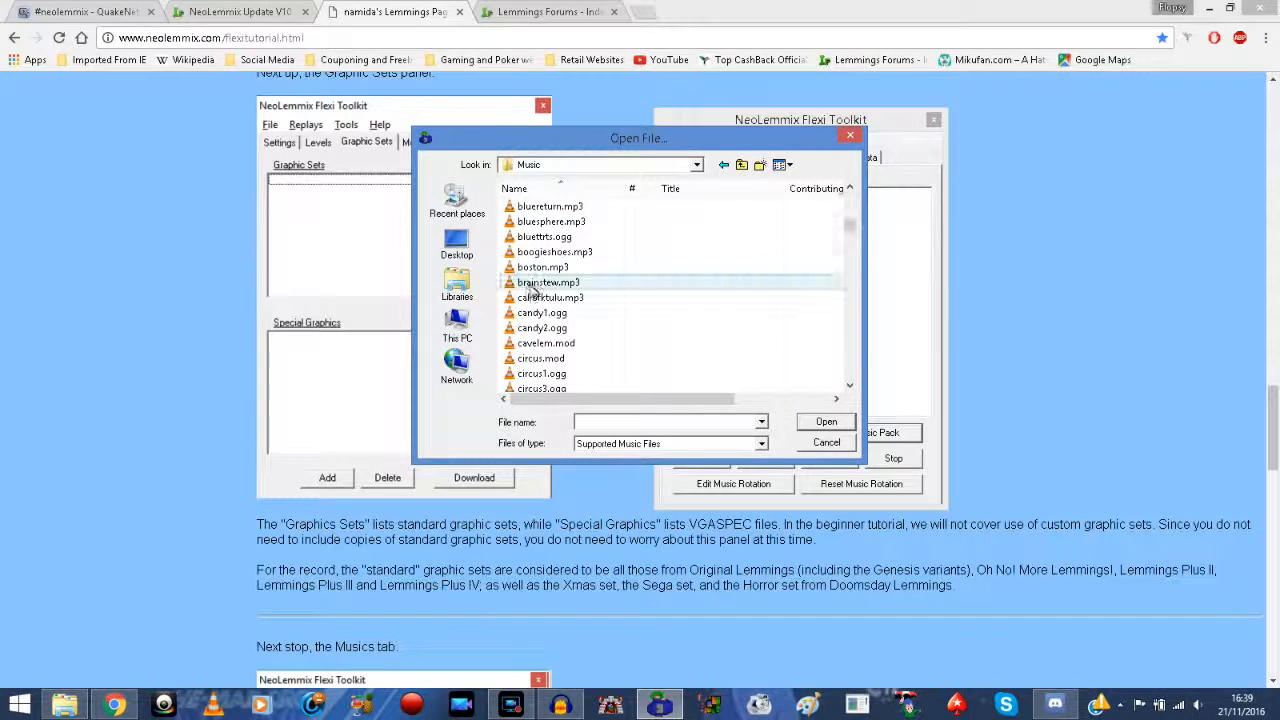
double_click(540, 285)
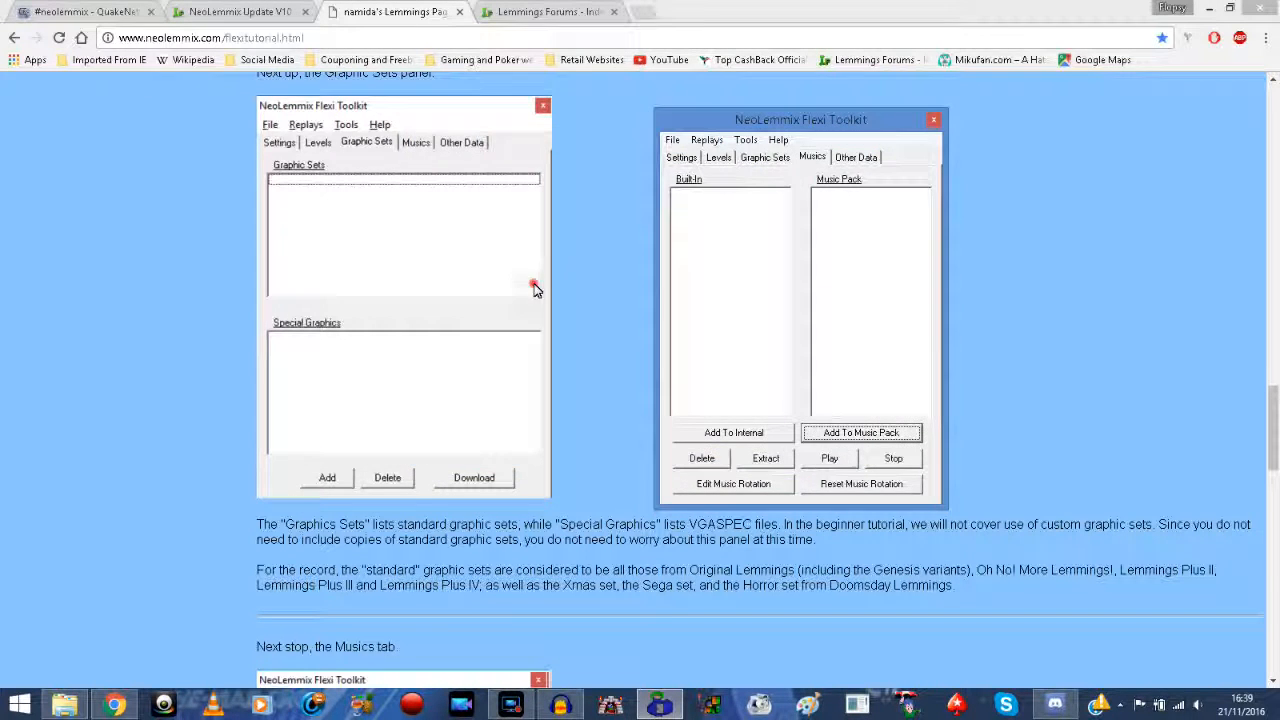
Step: Check the music names assigned to the levels A Tribute to Bob Holness and The Call of Kyusu
click(719, 158)
double_click(725, 335)
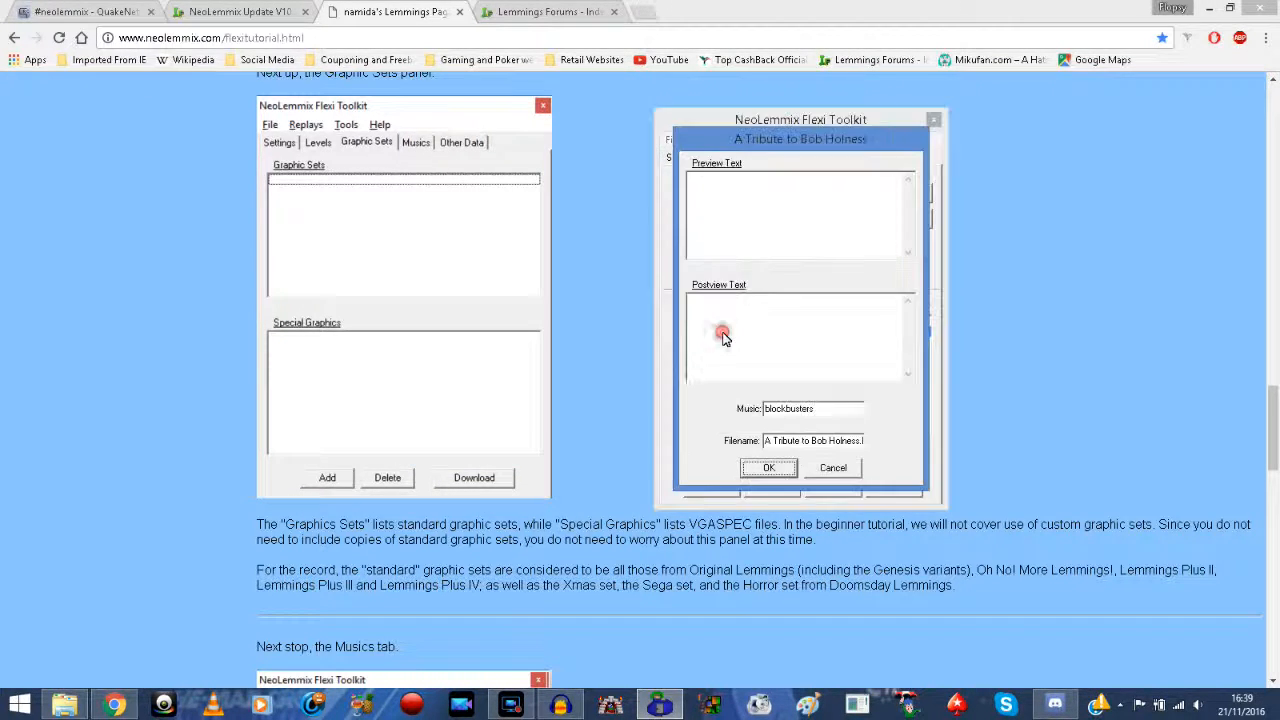
click(845, 470)
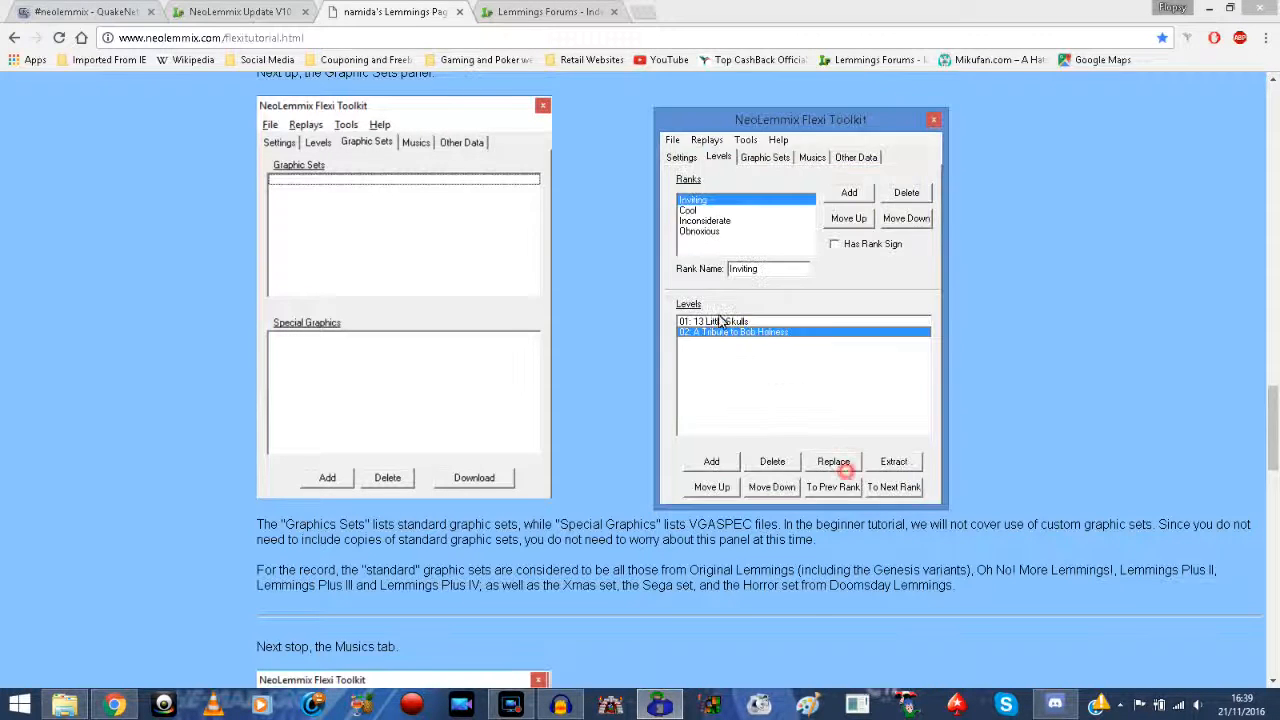
double_click(725, 335)
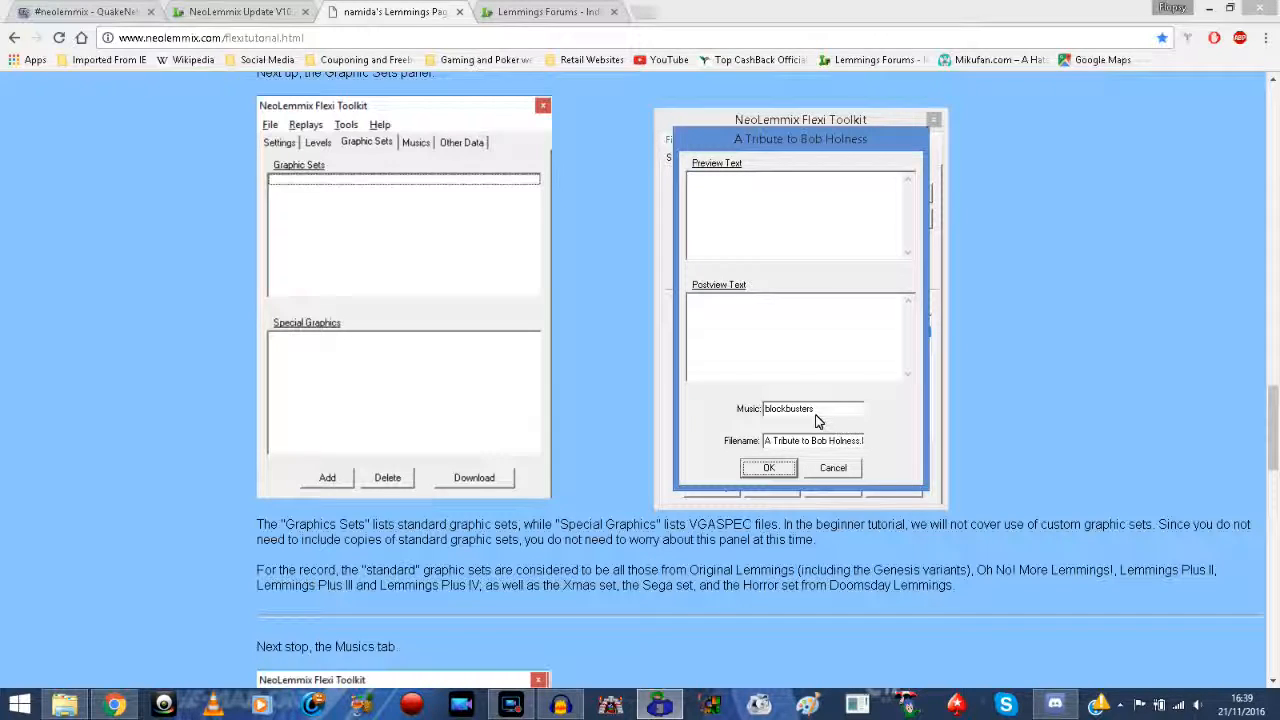
click(833, 468)
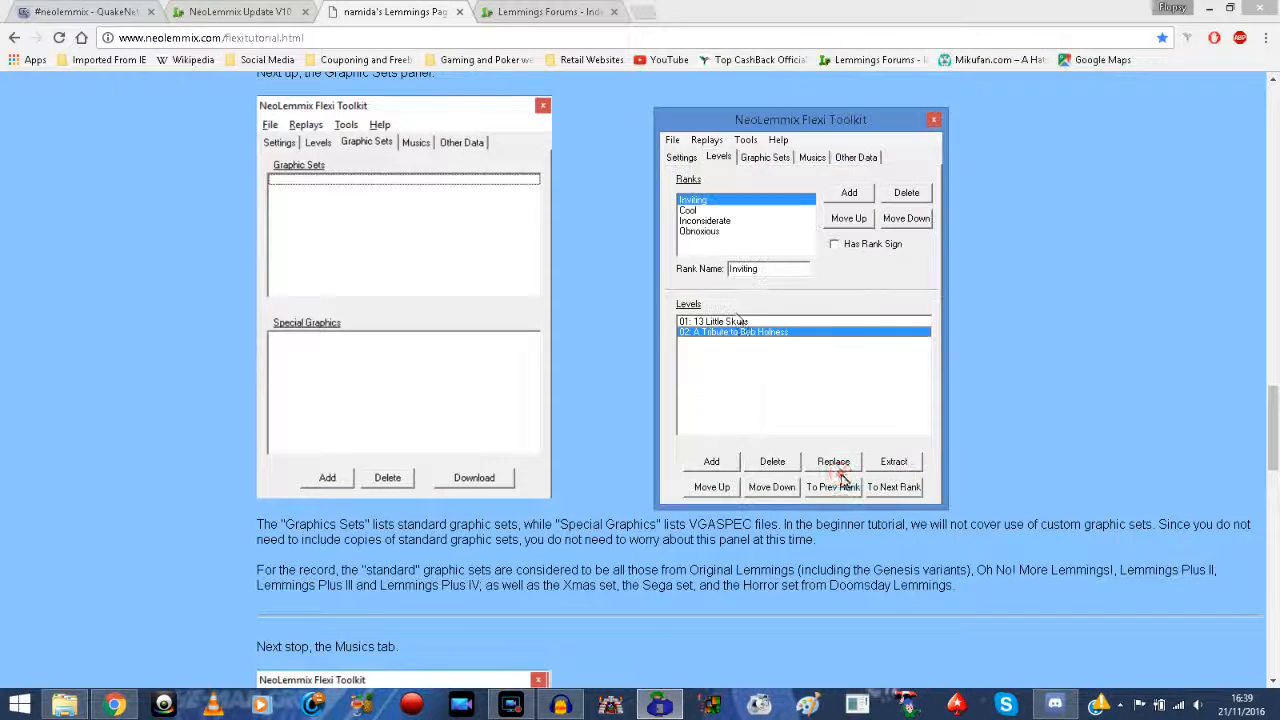
click(706, 236)
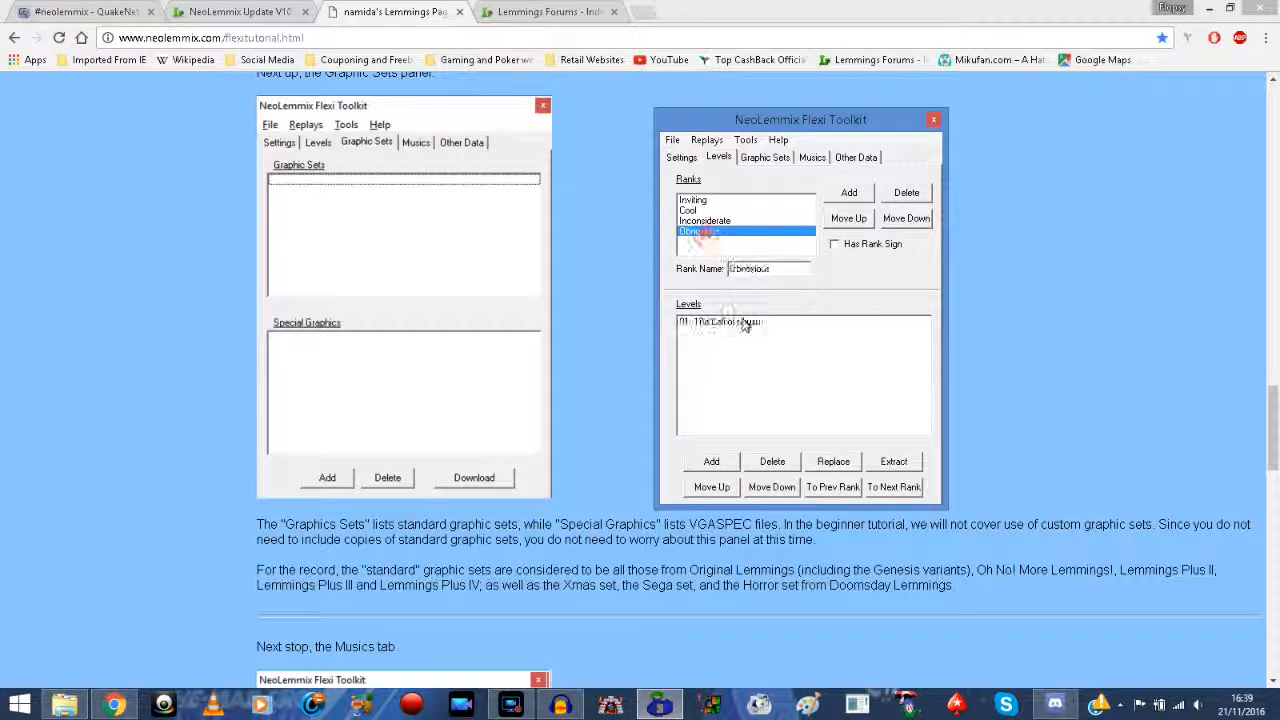
double_click(748, 321)
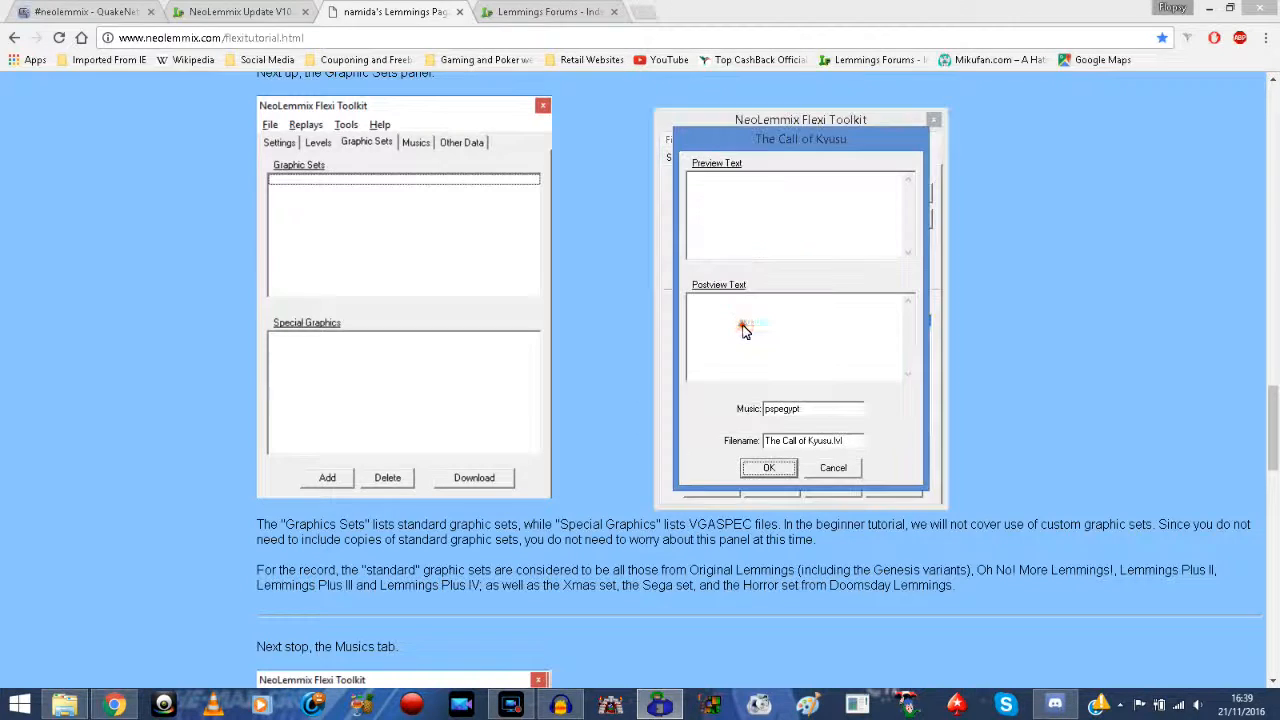
click(846, 470)
Step: Add the pspegypt and blockbusters tracks from the Music folder to the Music Pack list
click(814, 158)
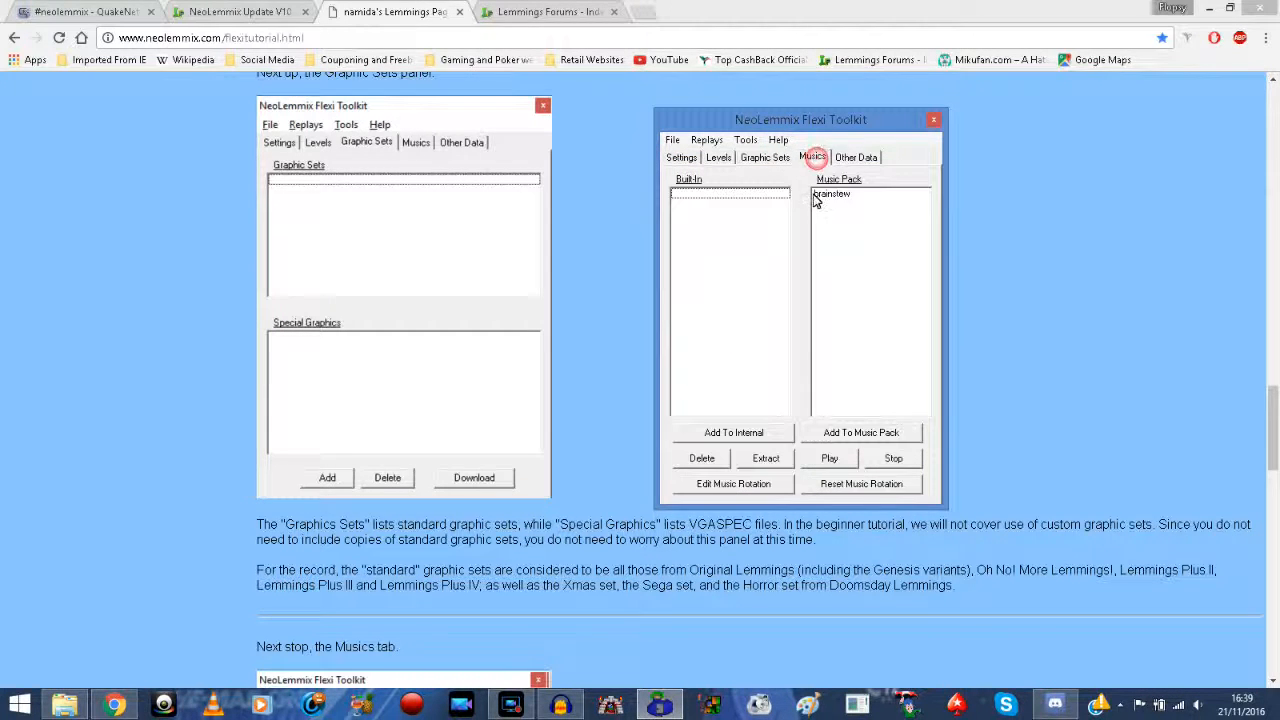
click(885, 432)
drag(849, 200, 854, 340)
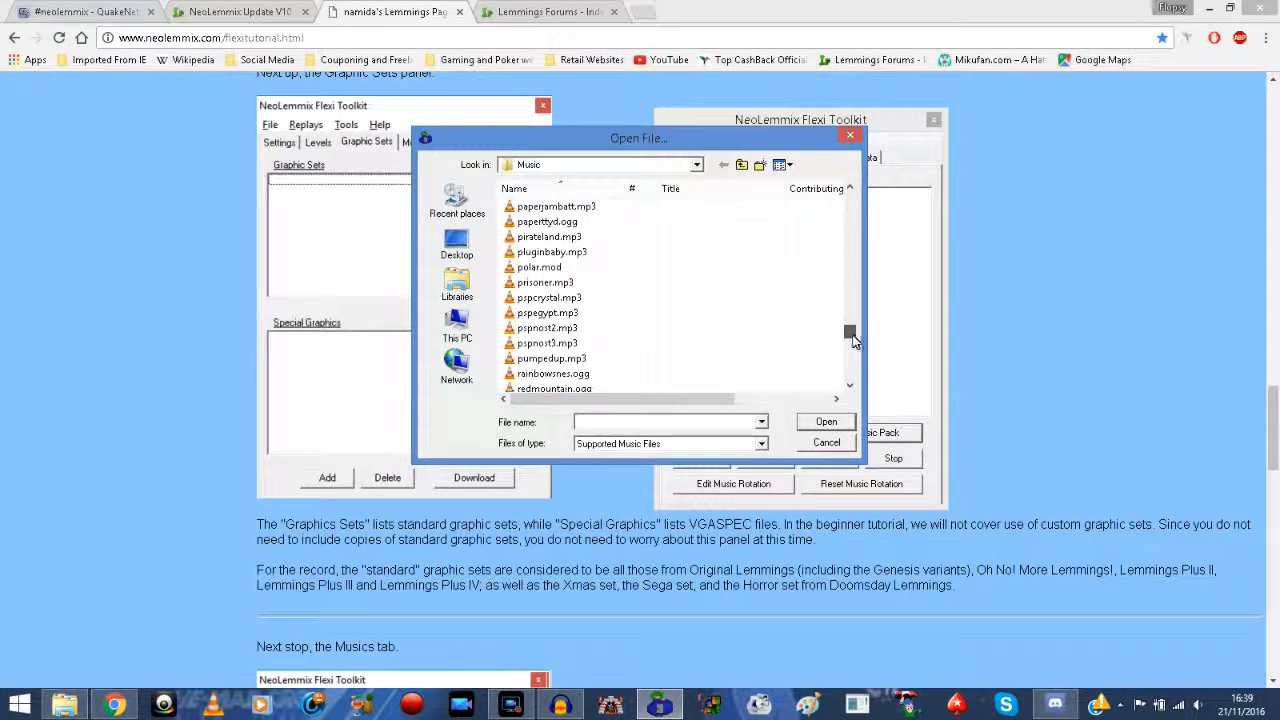
double_click(547, 314)
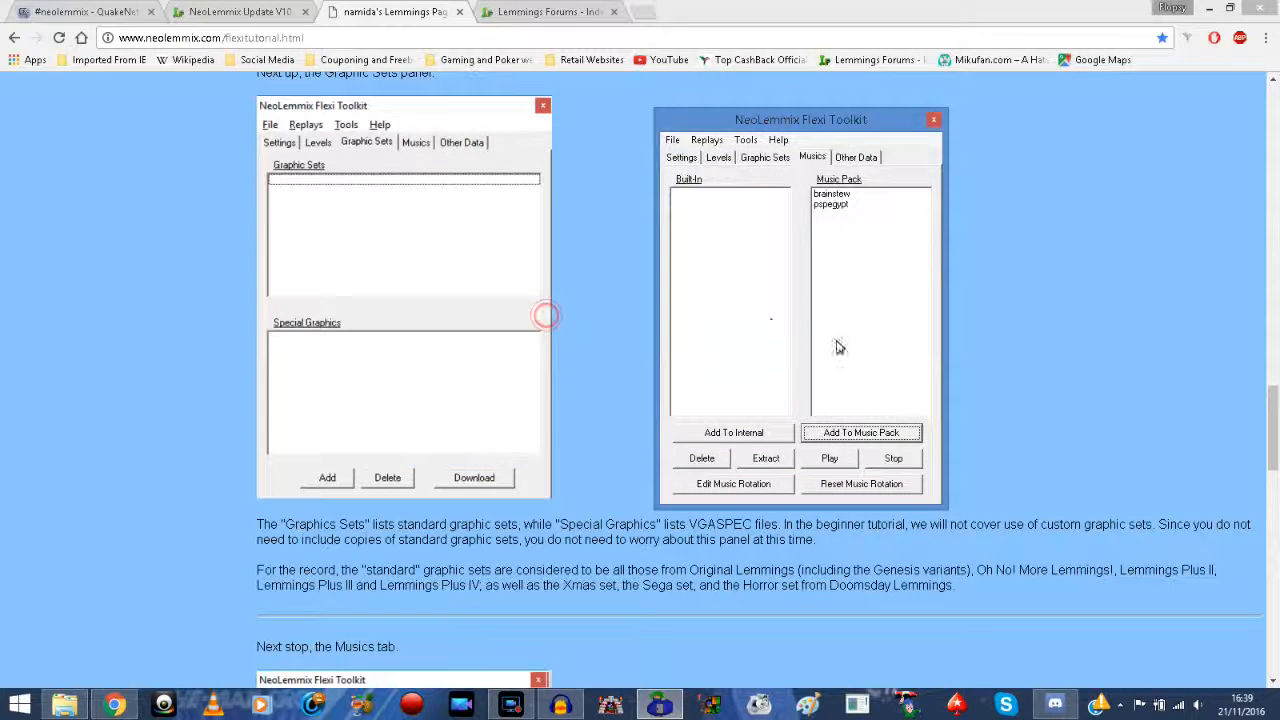
click(892, 433)
drag(853, 205, 856, 226)
double_click(545, 313)
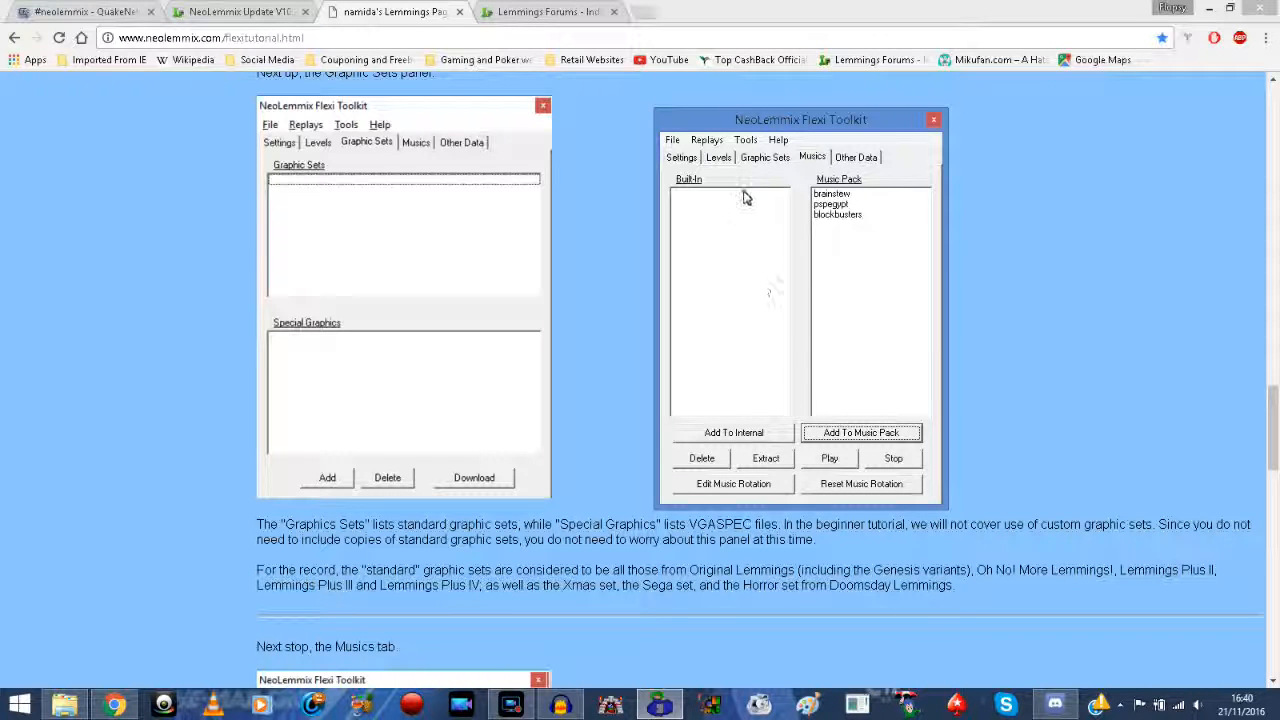
click(838, 194)
click(780, 432)
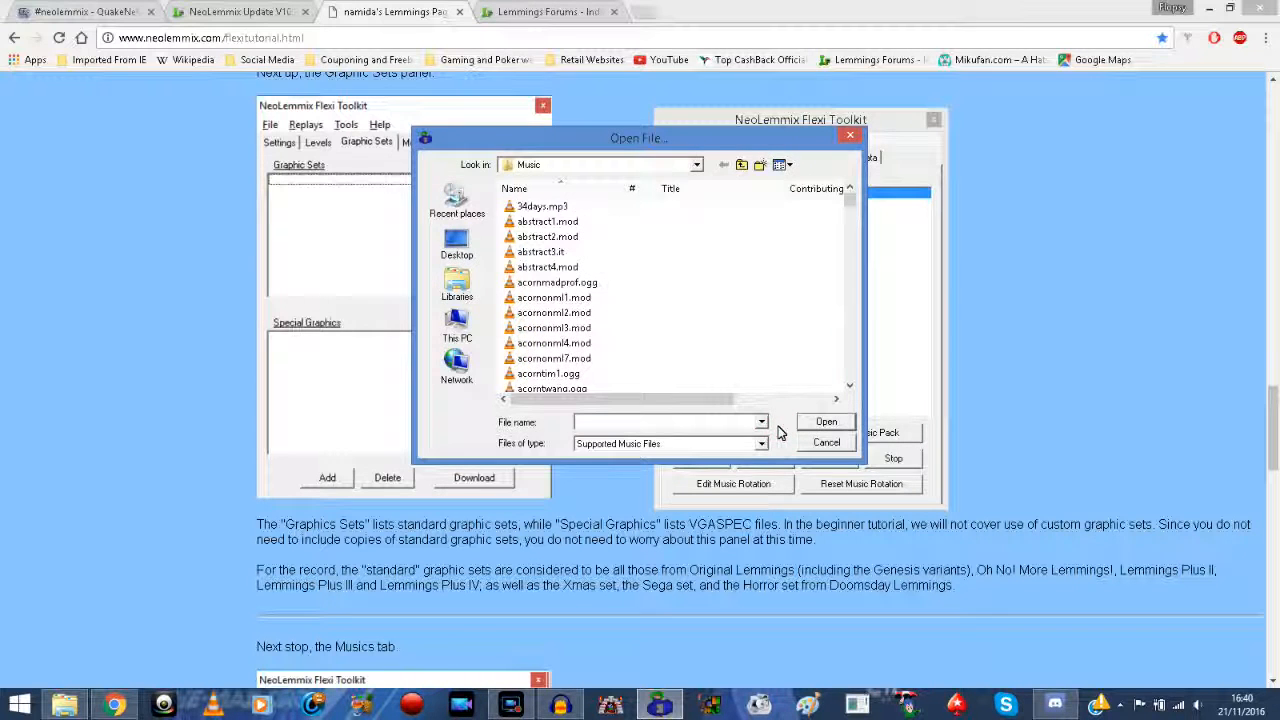
click(824, 442)
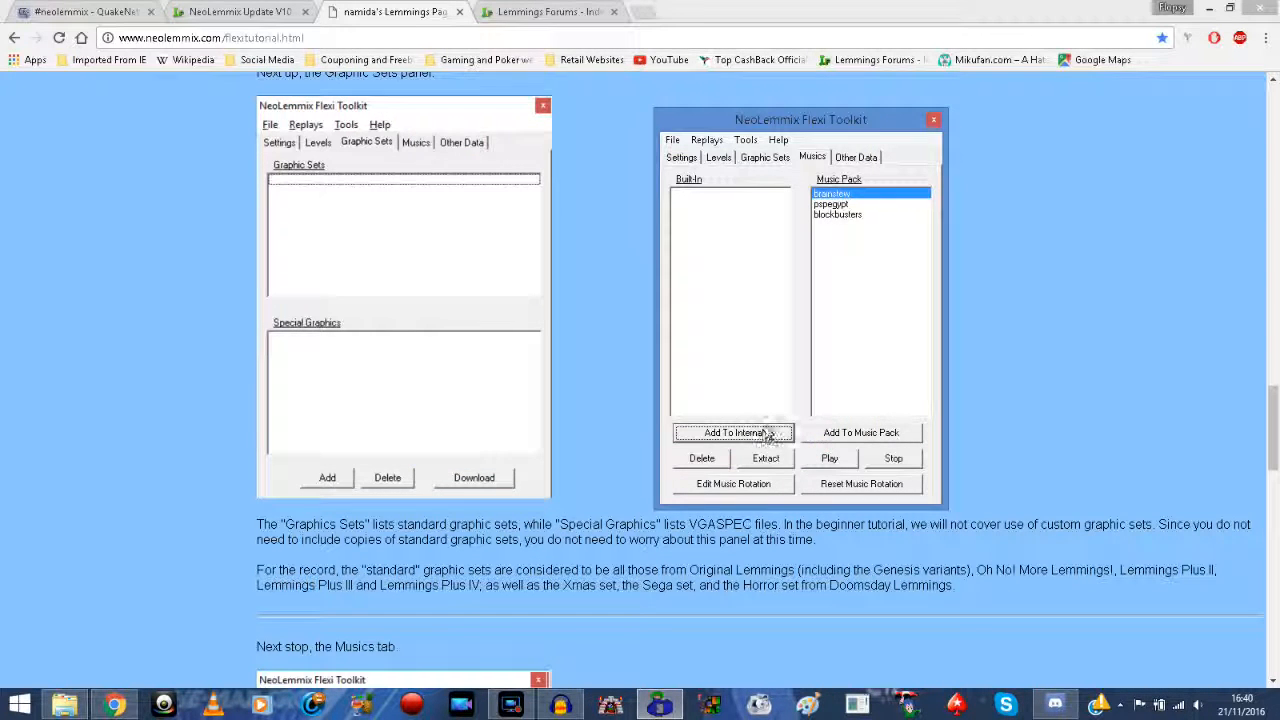
click(750, 434)
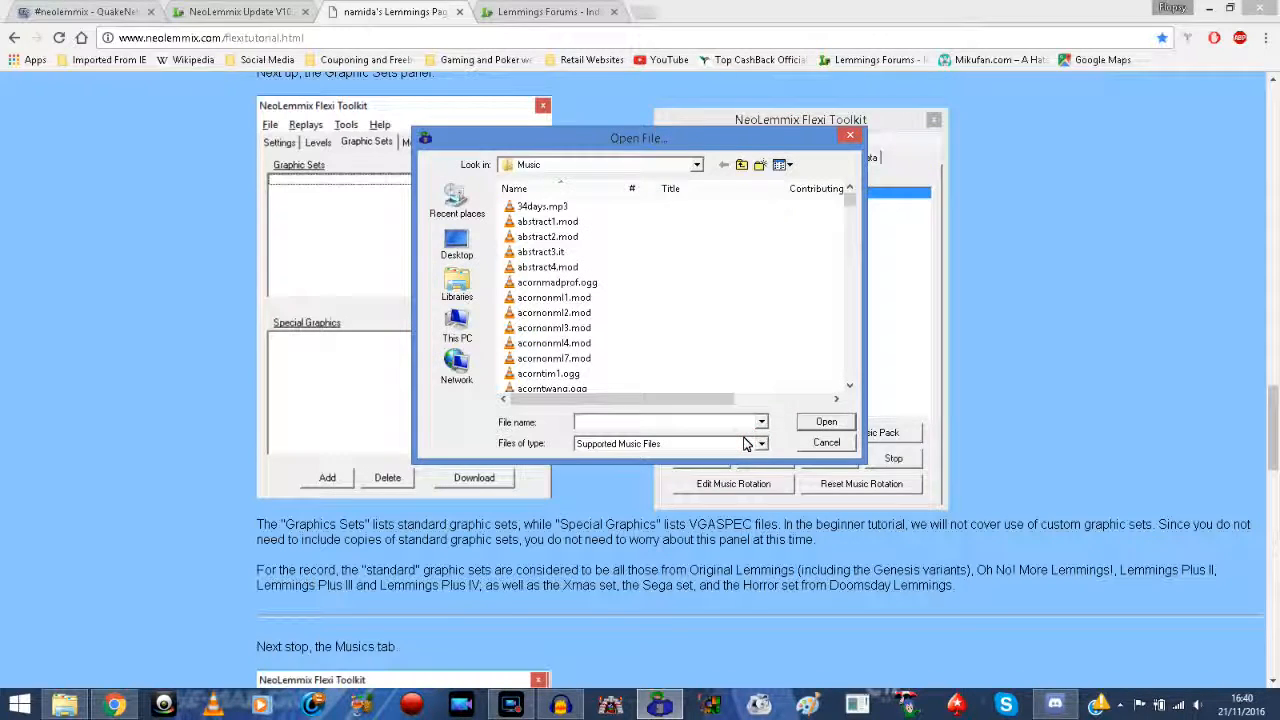
click(826, 442)
click(778, 322)
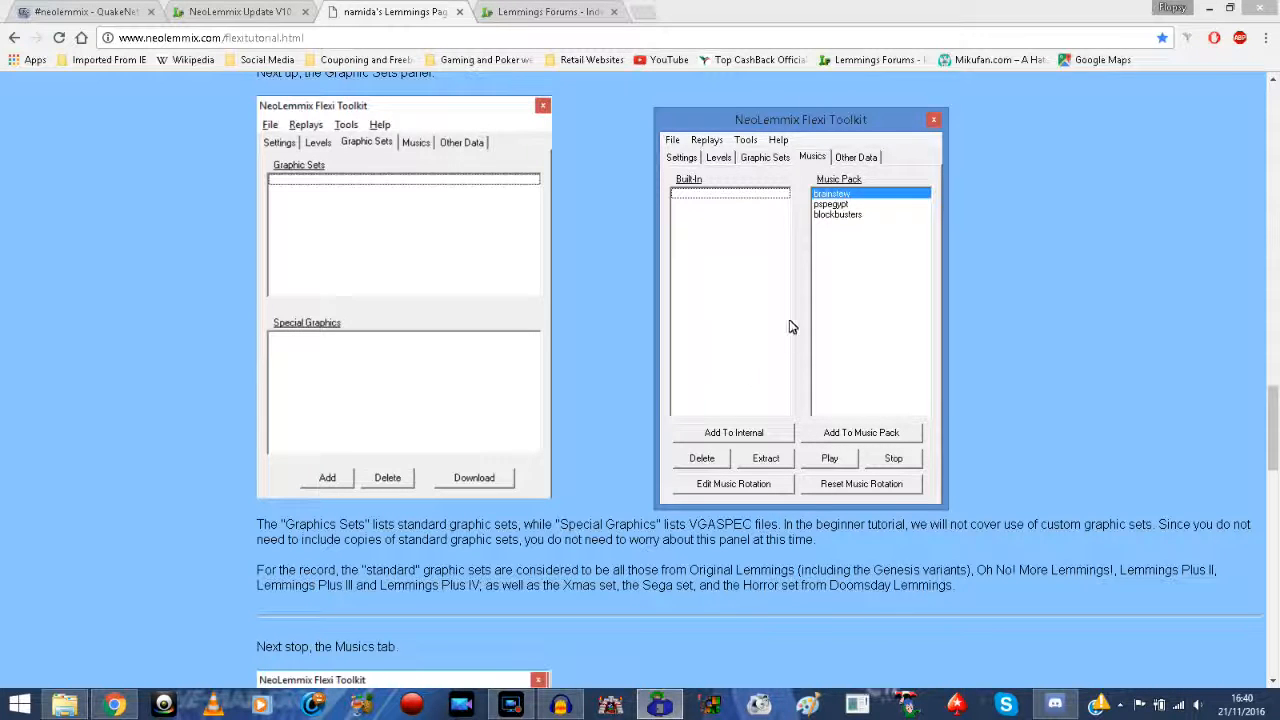
Step: Play the brainstew, pspegypt and blockbusters tracks from the music pack in turn, and stop the playback
click(847, 252)
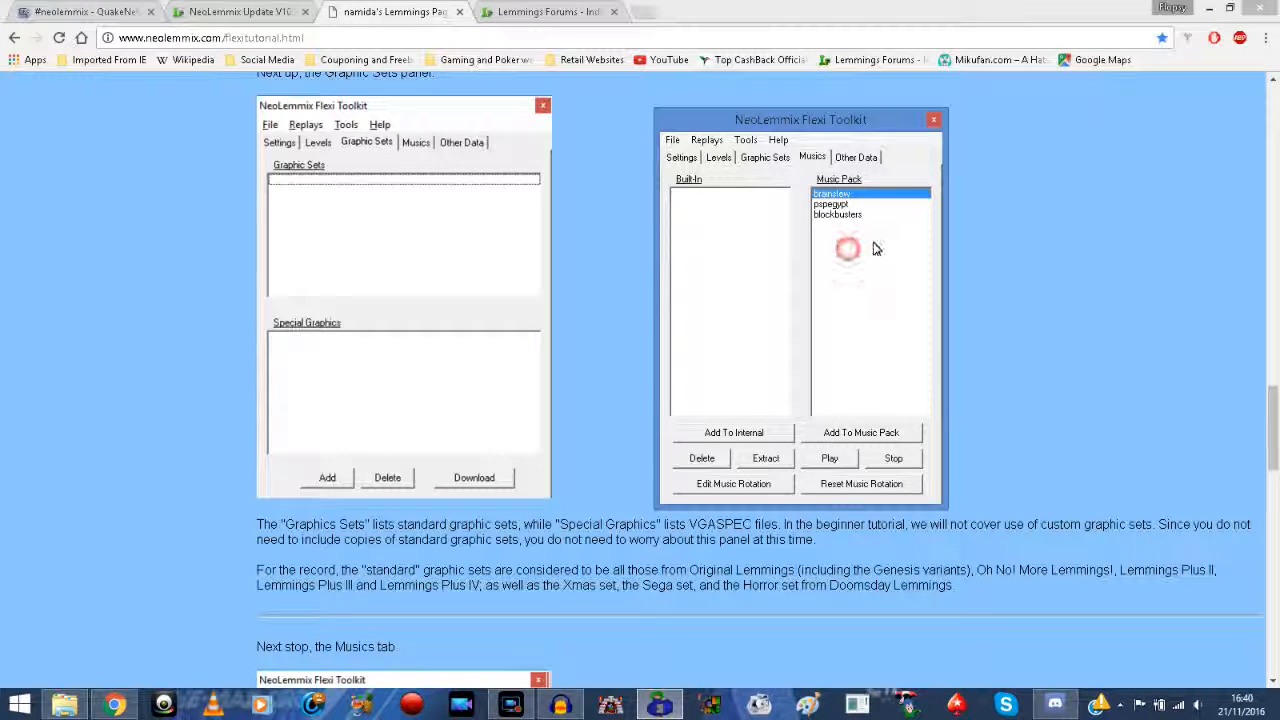
click(878, 262)
click(829, 460)
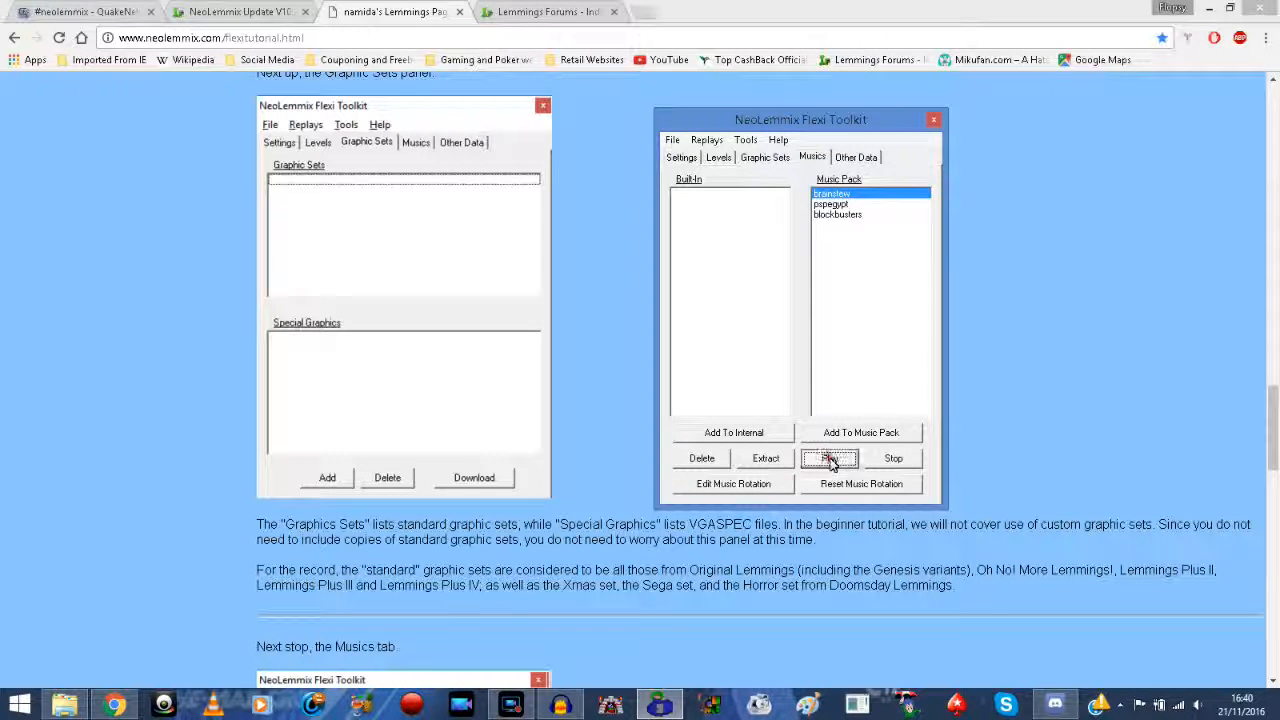
click(852, 206)
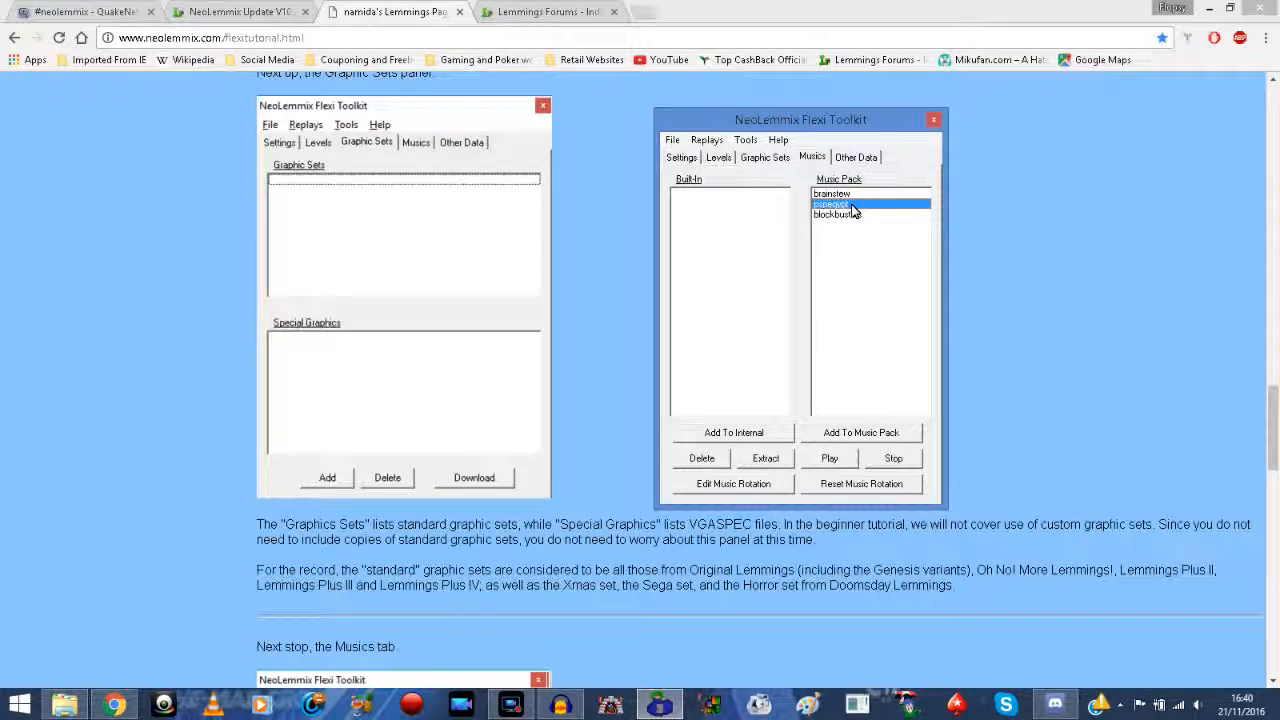
click(829, 458)
click(820, 215)
click(828, 460)
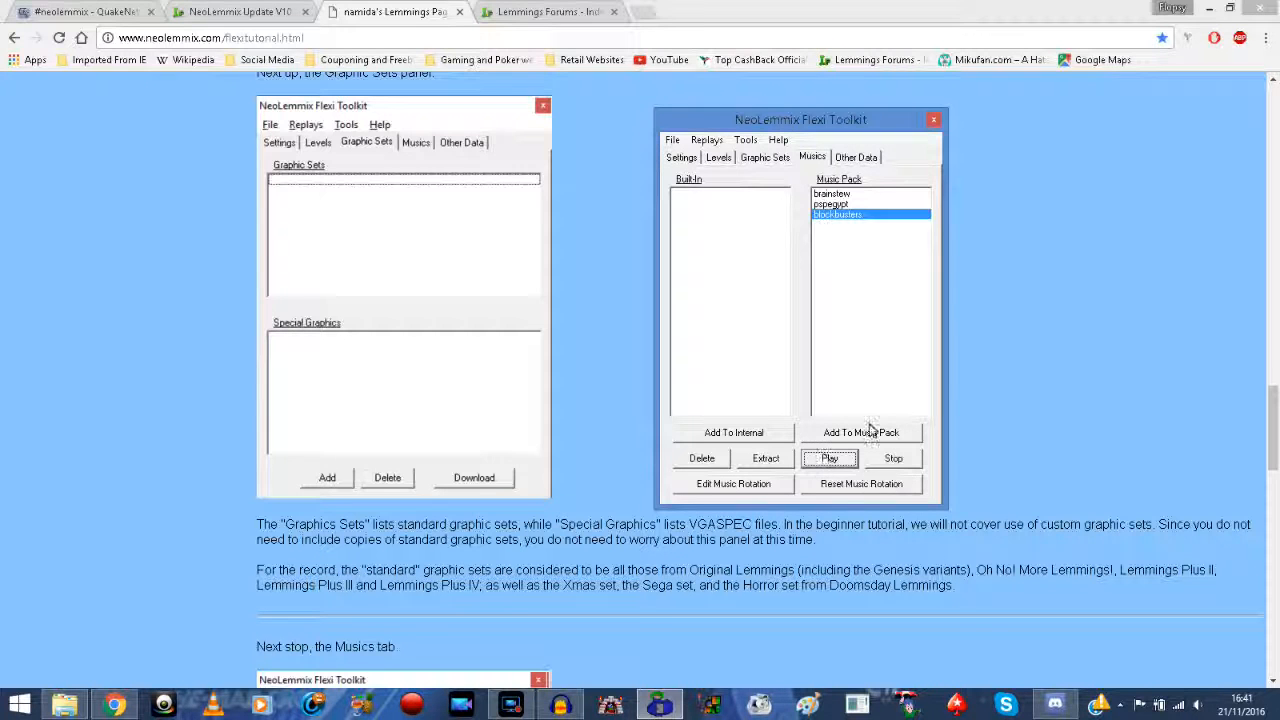
click(890, 460)
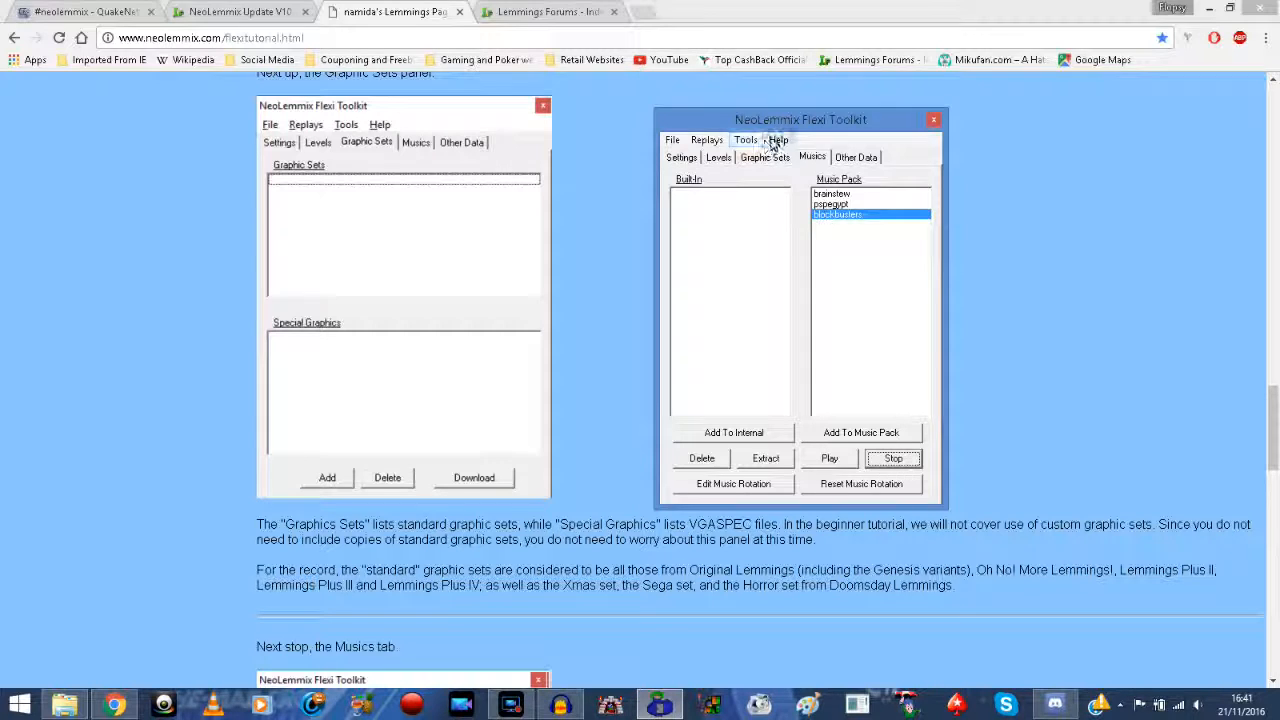
Step: Choose logo.png from the Wafflem collab project folder as the source for the Title Logo custom image
click(857, 157)
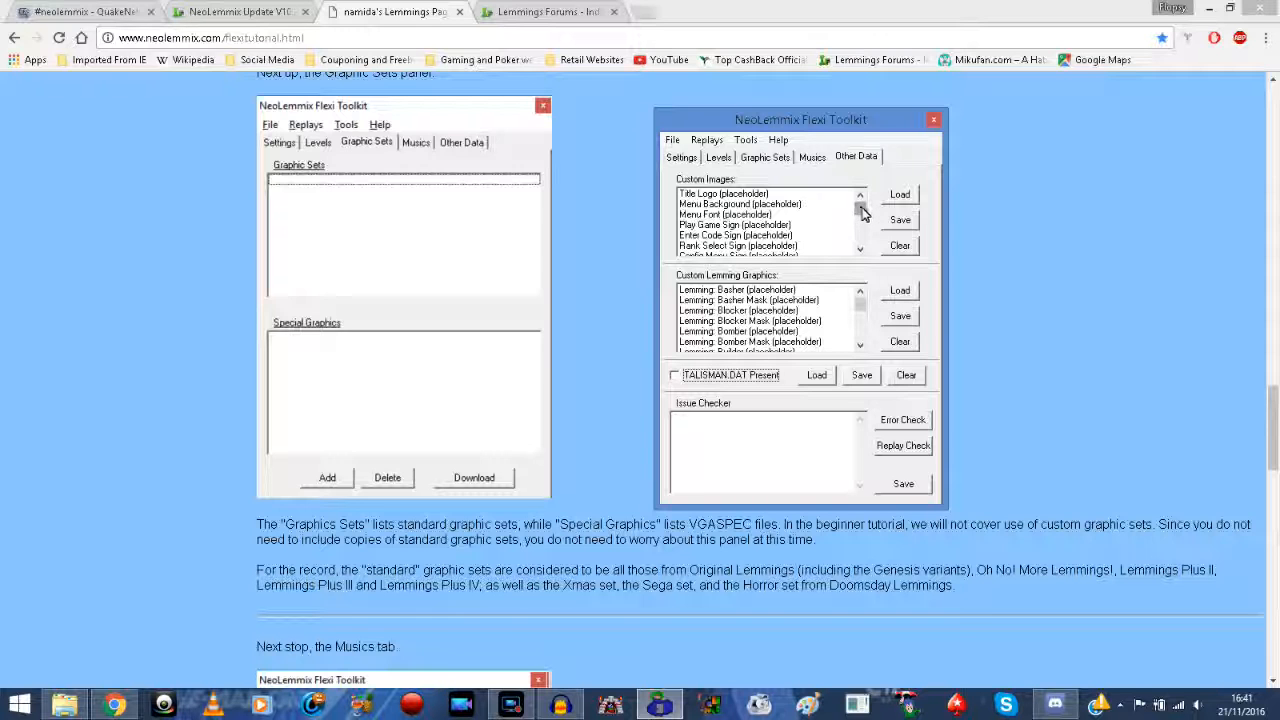
click(713, 195)
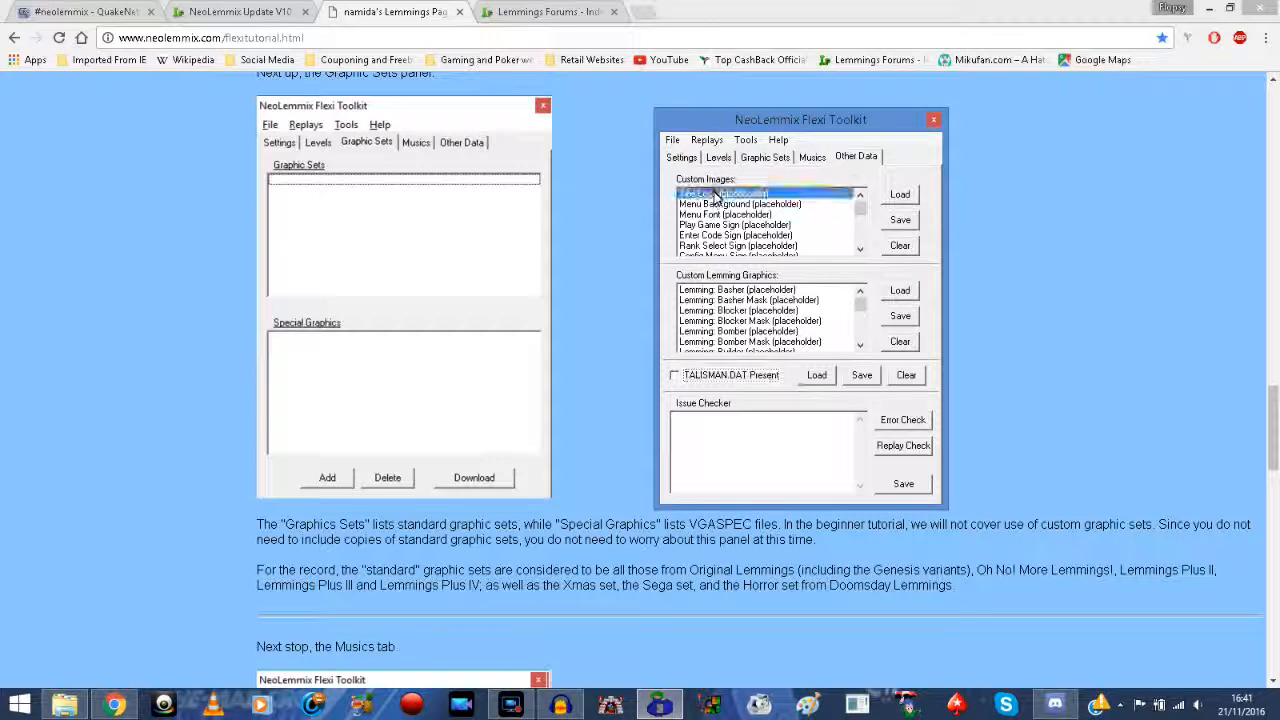
click(900, 194)
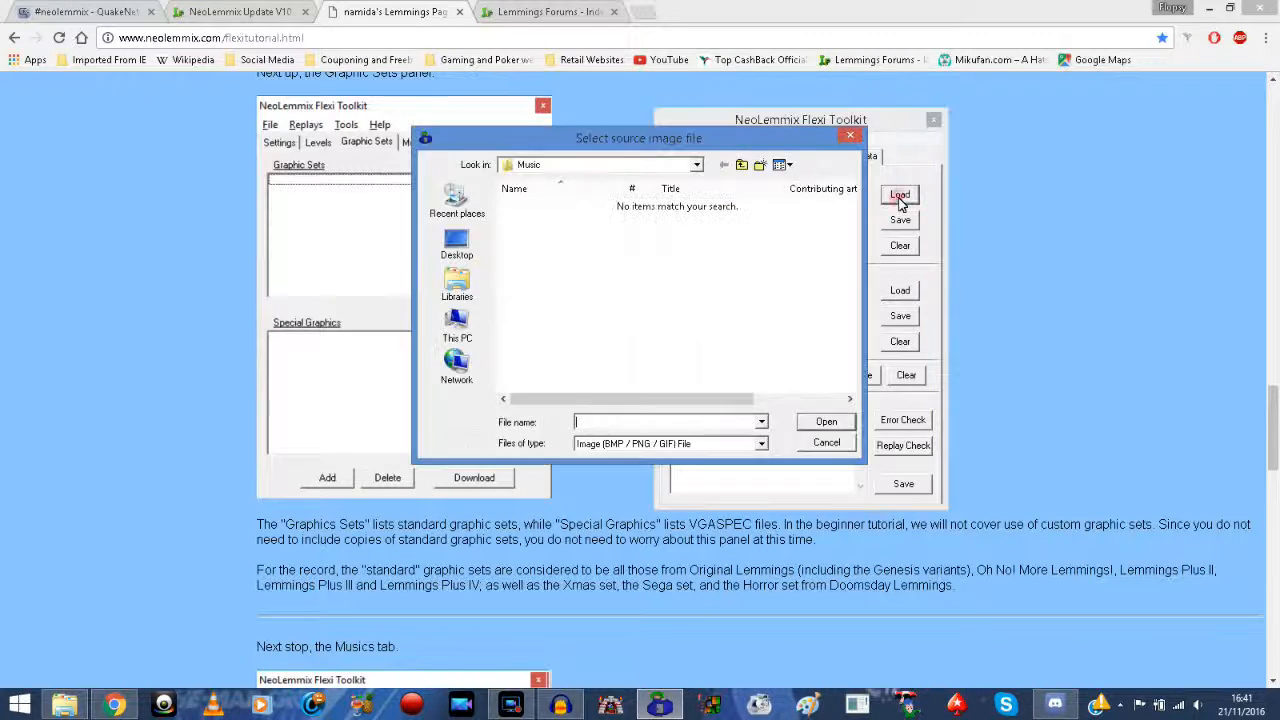
click(741, 165)
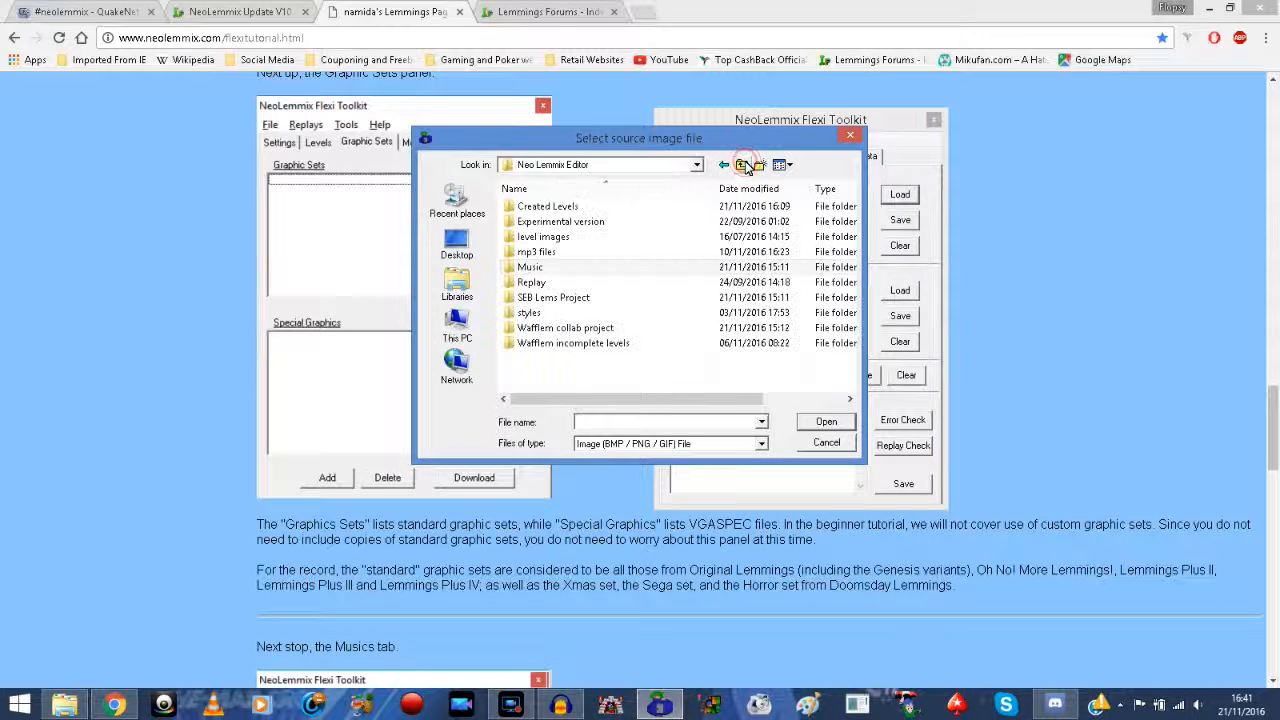
double_click(530, 328)
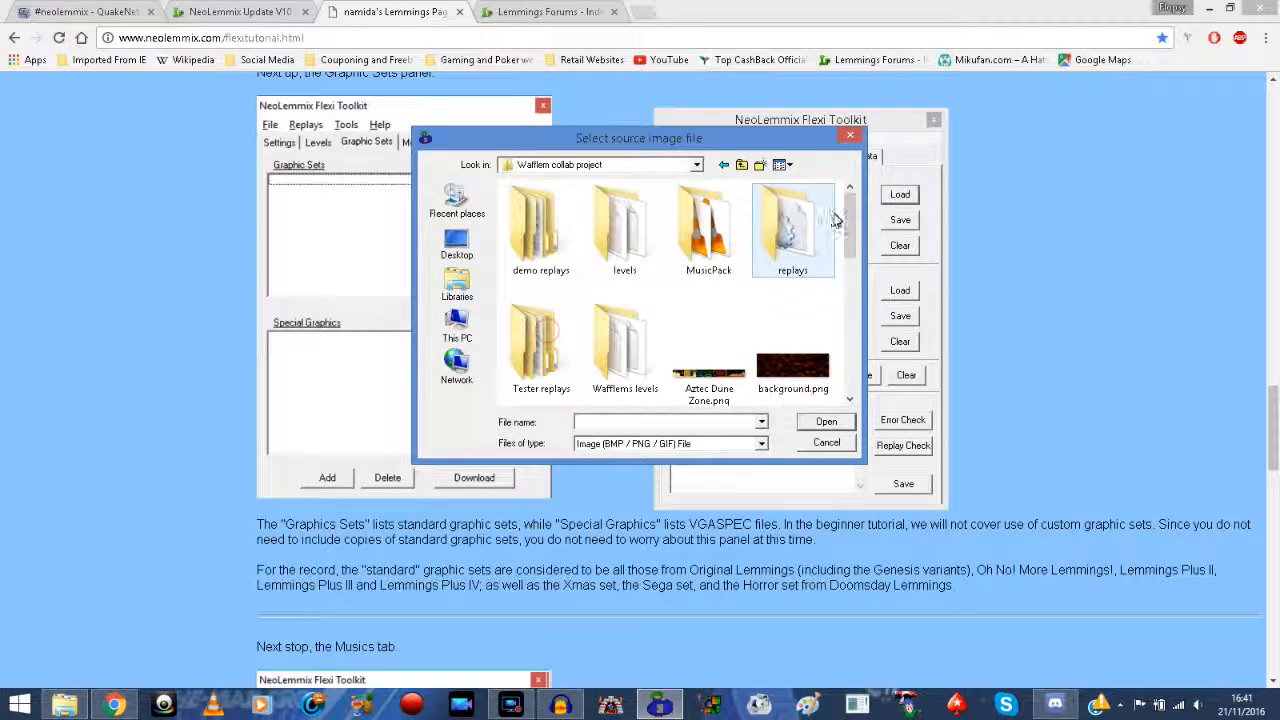
drag(855, 205, 863, 360)
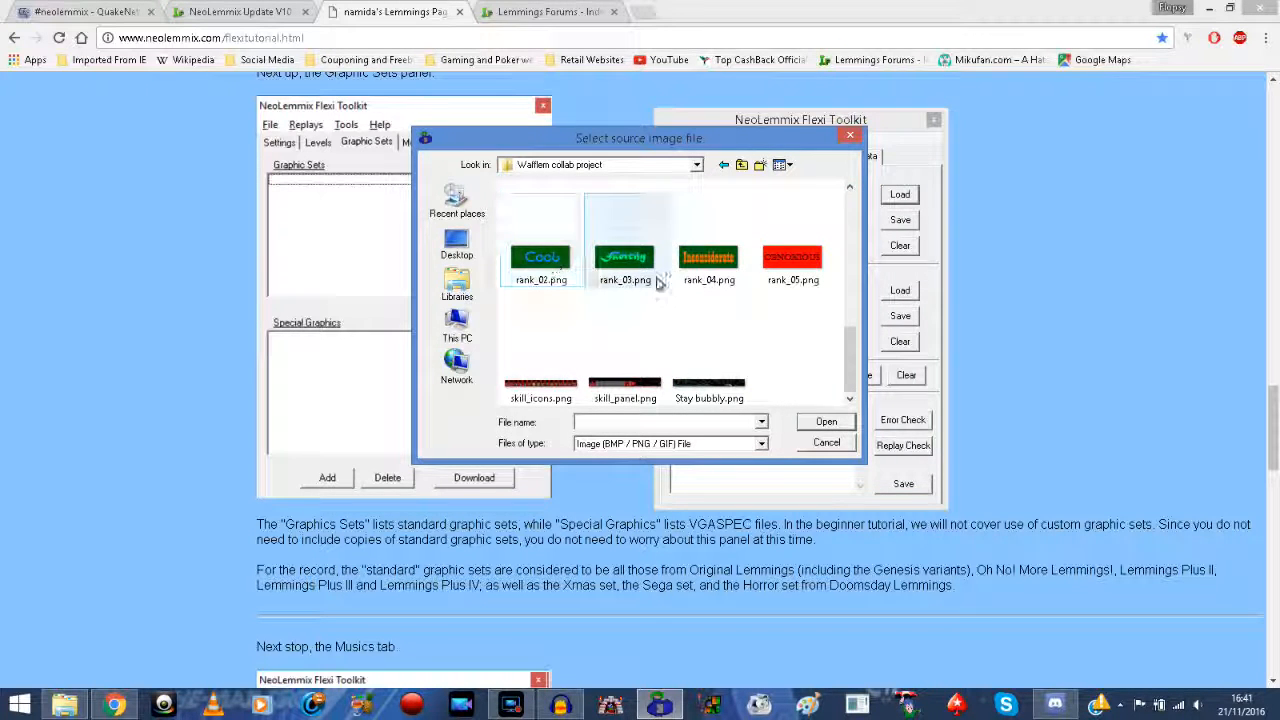
drag(852, 360, 853, 225)
double_click(808, 318)
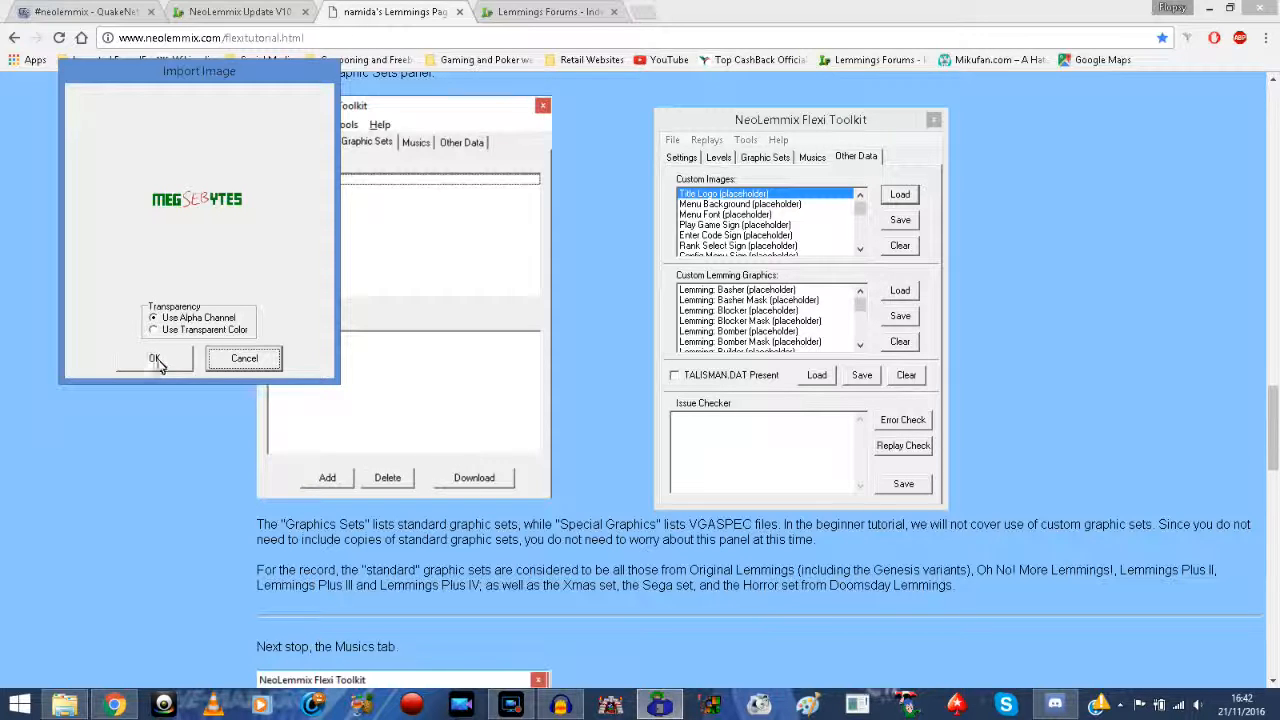
Step: Compare both transparency options for the title logo and import it using the alpha channel
click(155, 332)
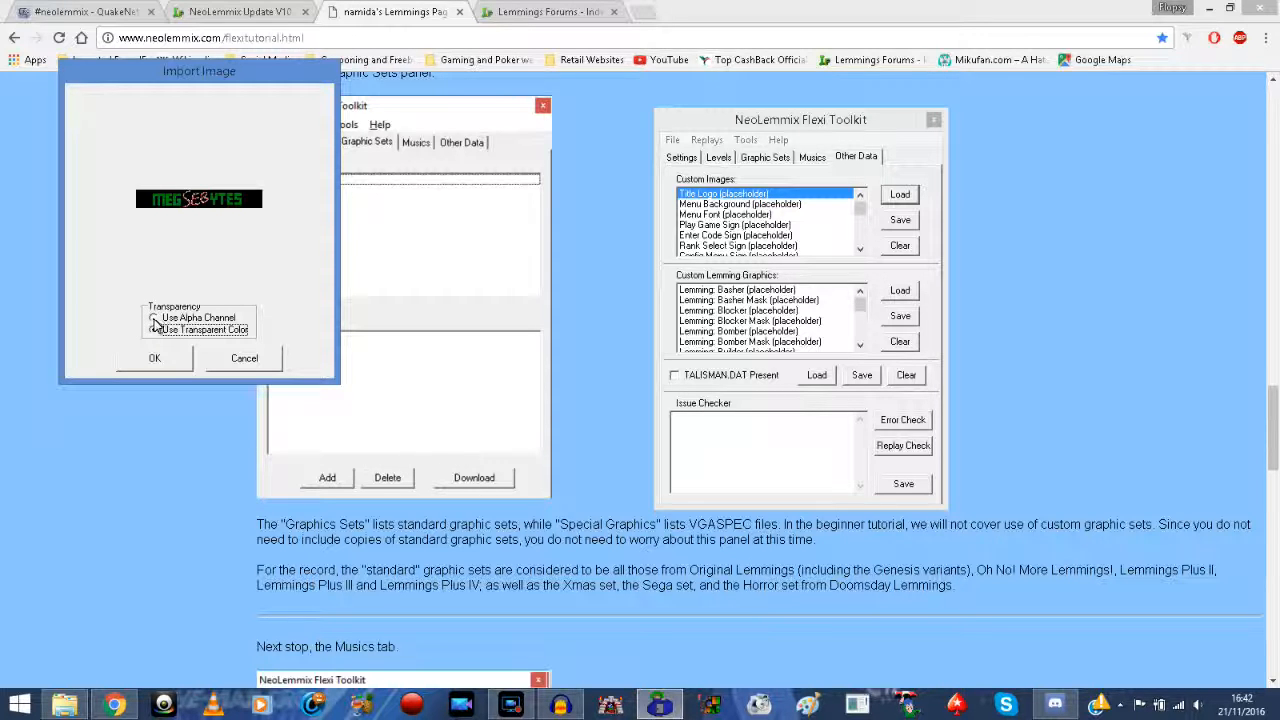
click(154, 318)
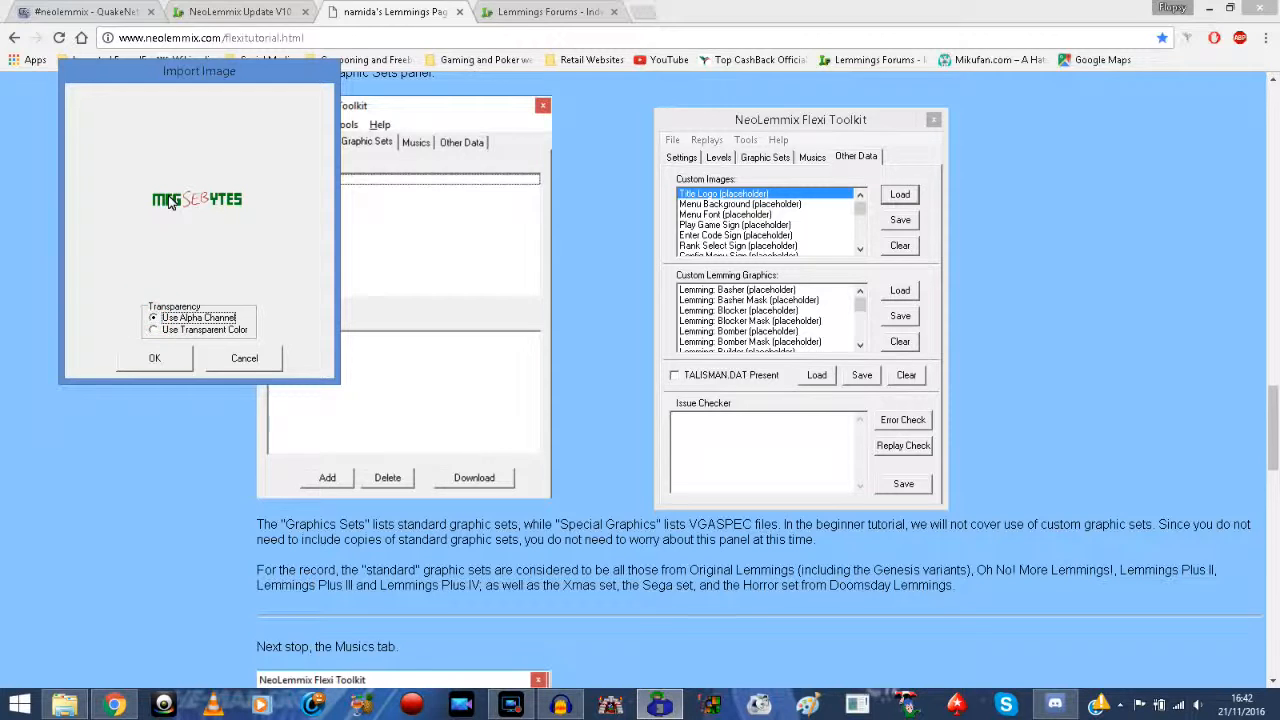
click(163, 358)
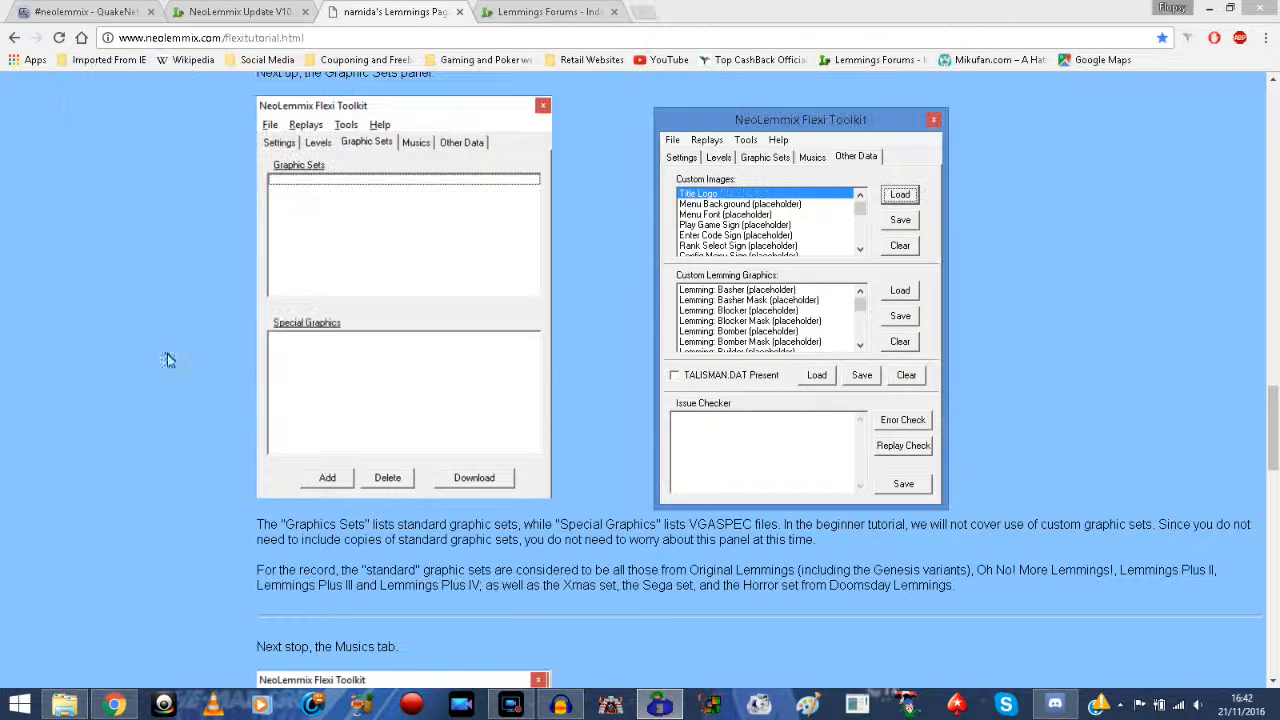
Step: Import background.png from the Wafflem collab project folder as the Menu Background custom image
click(748, 205)
click(900, 194)
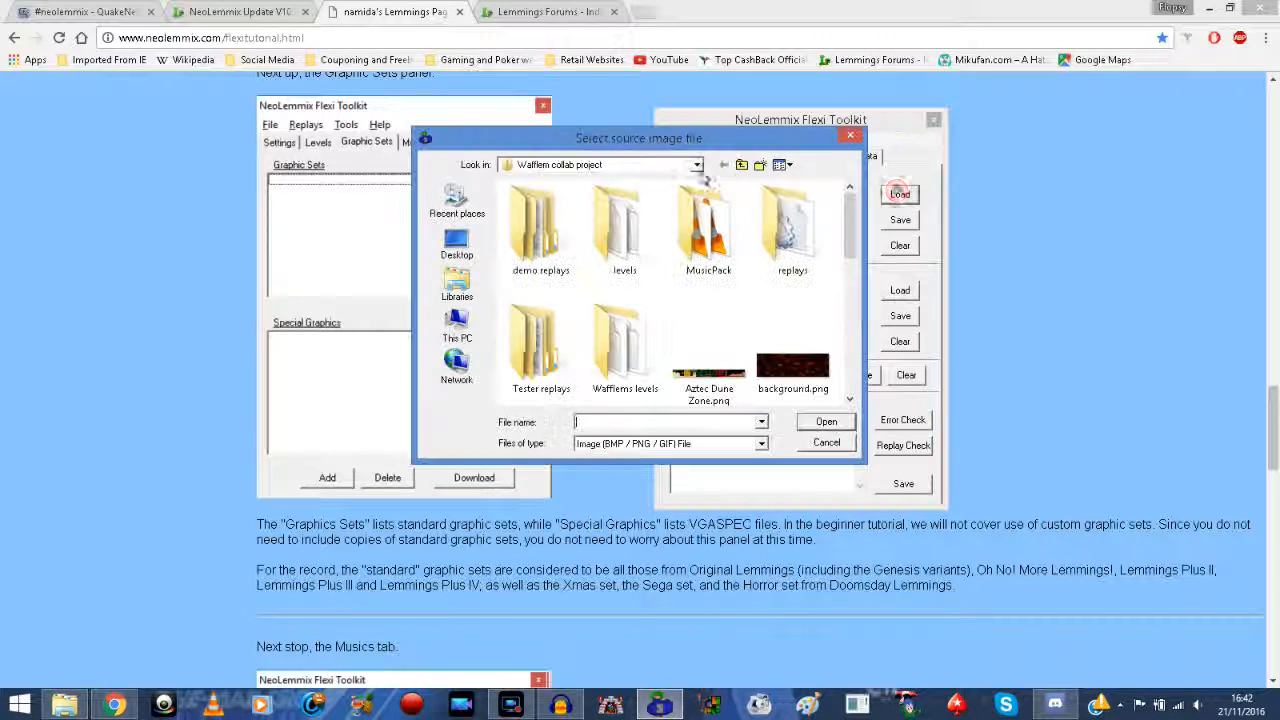
scroll(853, 218, down, 1)
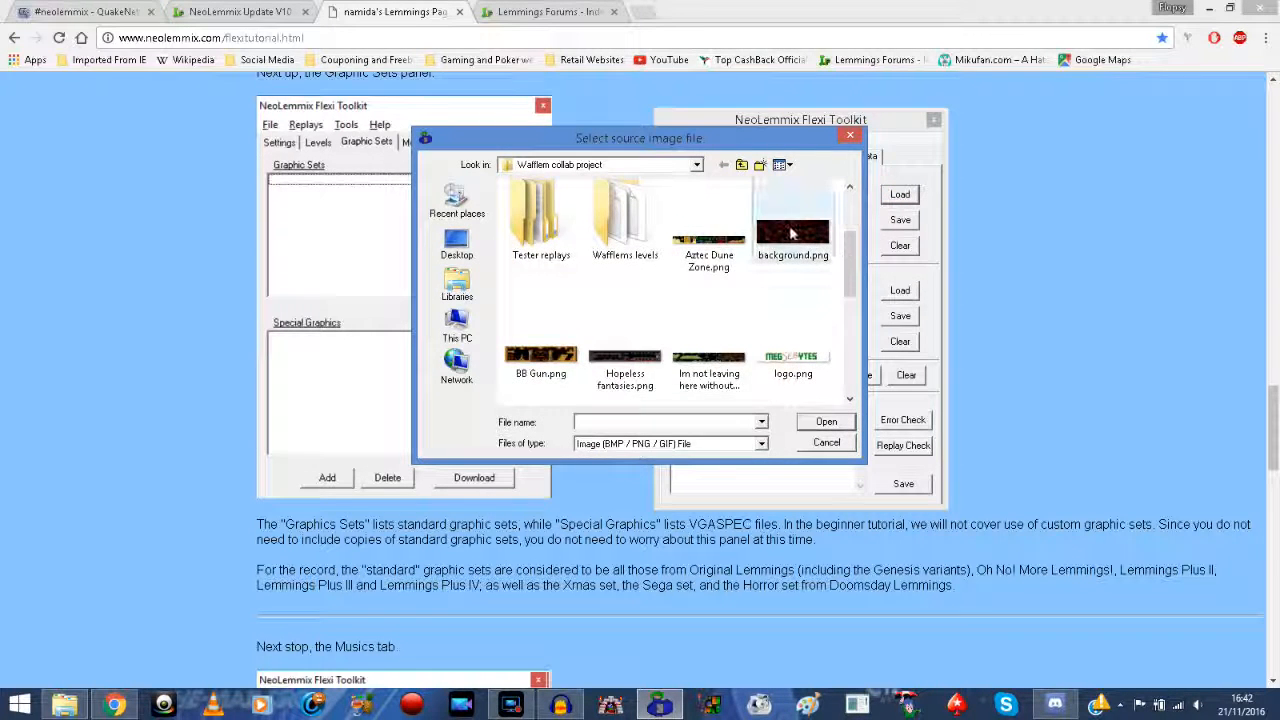
double_click(795, 245)
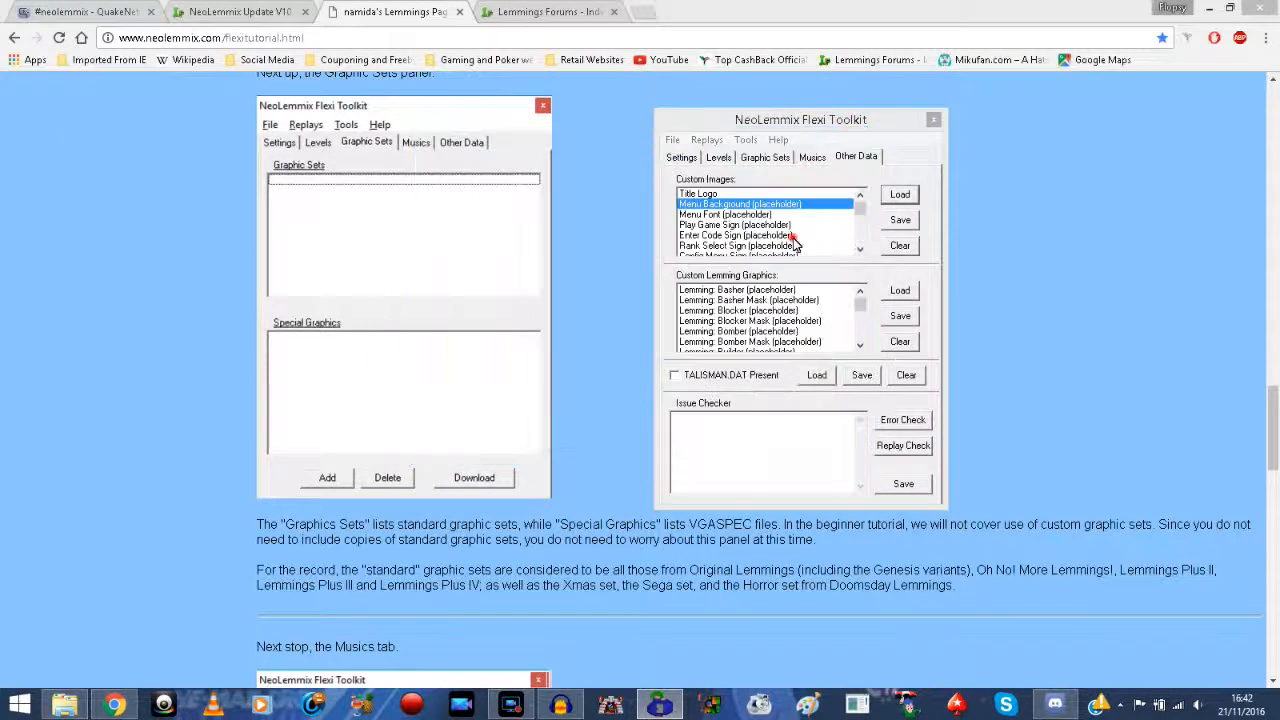
click(175, 381)
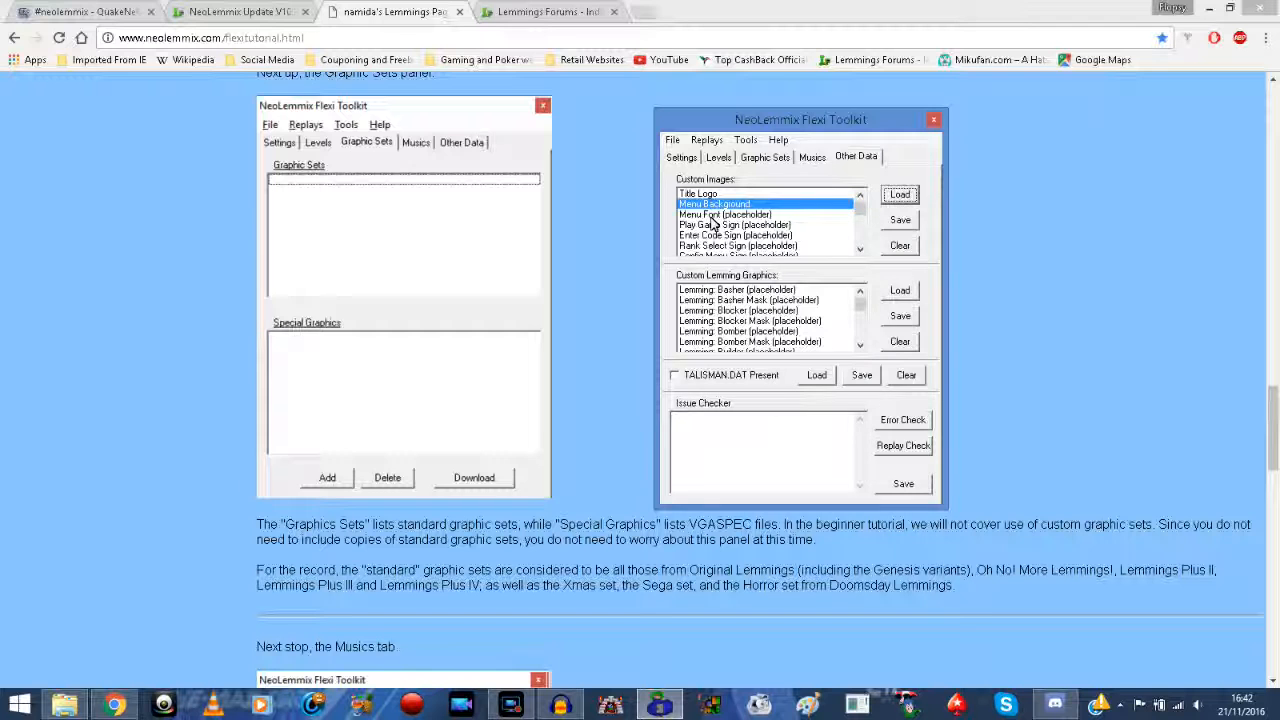
Step: Review the Menu Font and menu sign entries among the custom images, from Play Game Sign to Quit Sign
click(716, 216)
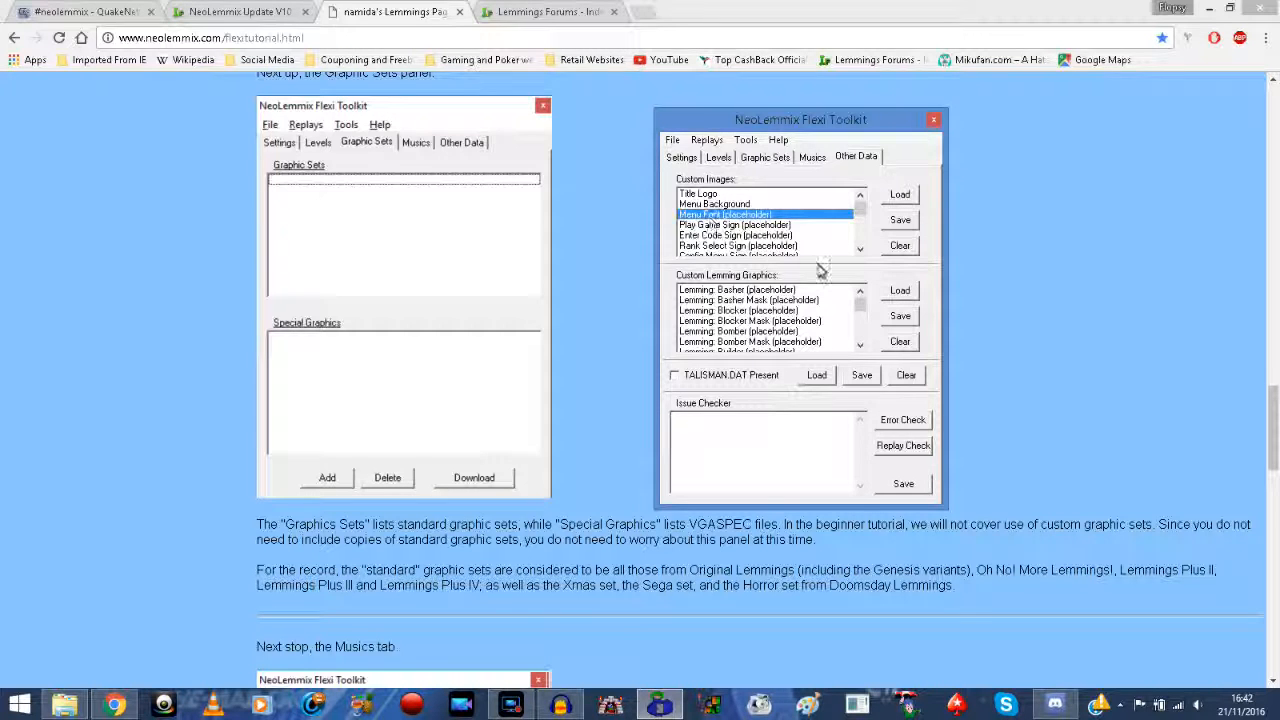
click(859, 249)
click(859, 249)
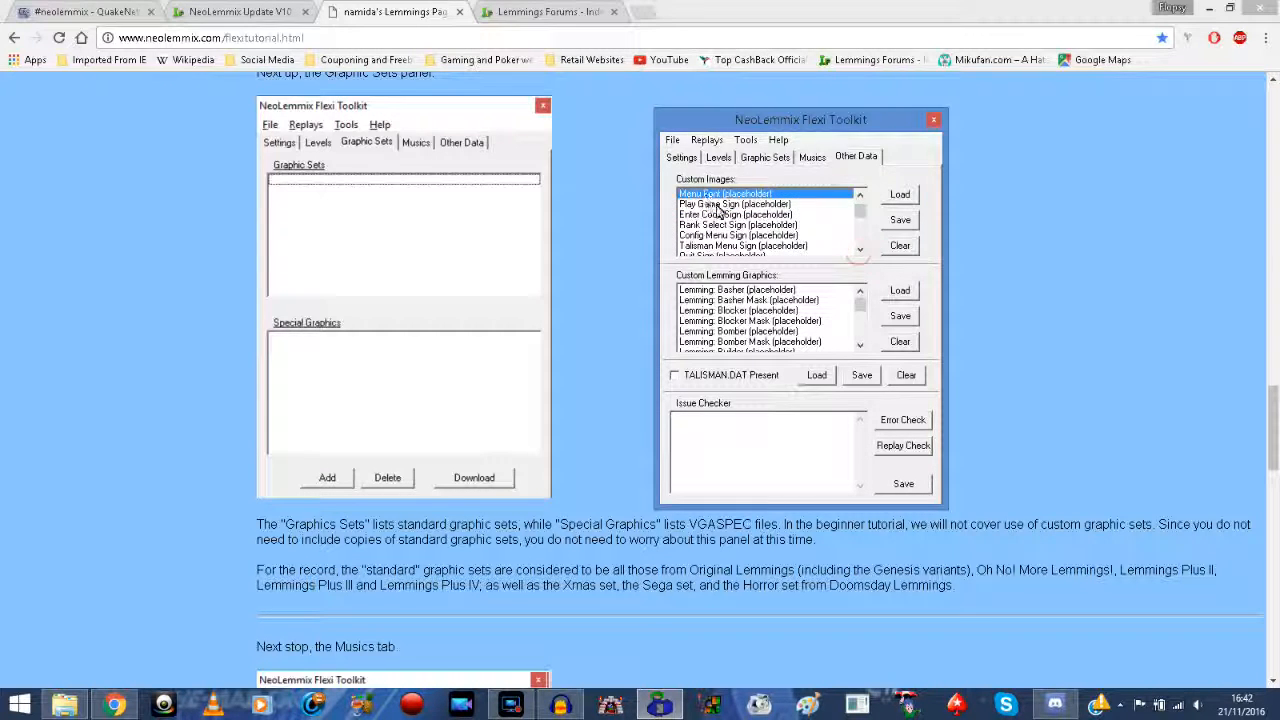
click(727, 205)
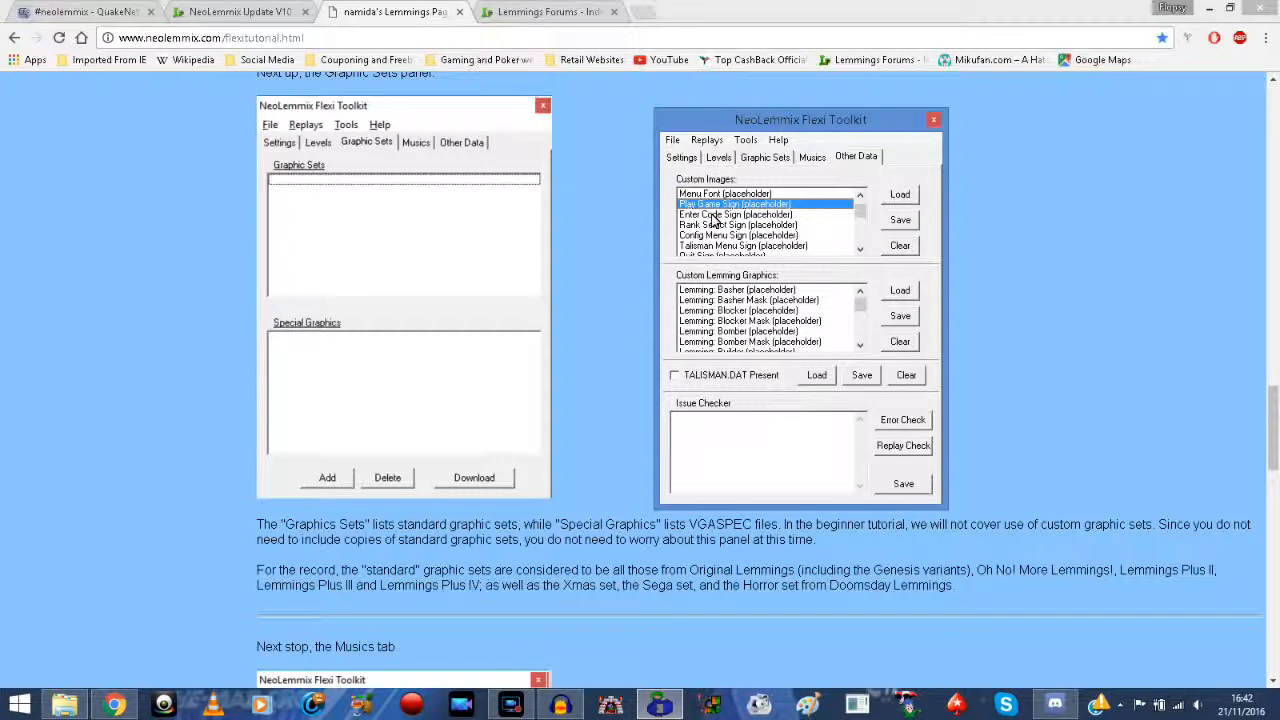
click(859, 249)
click(859, 249)
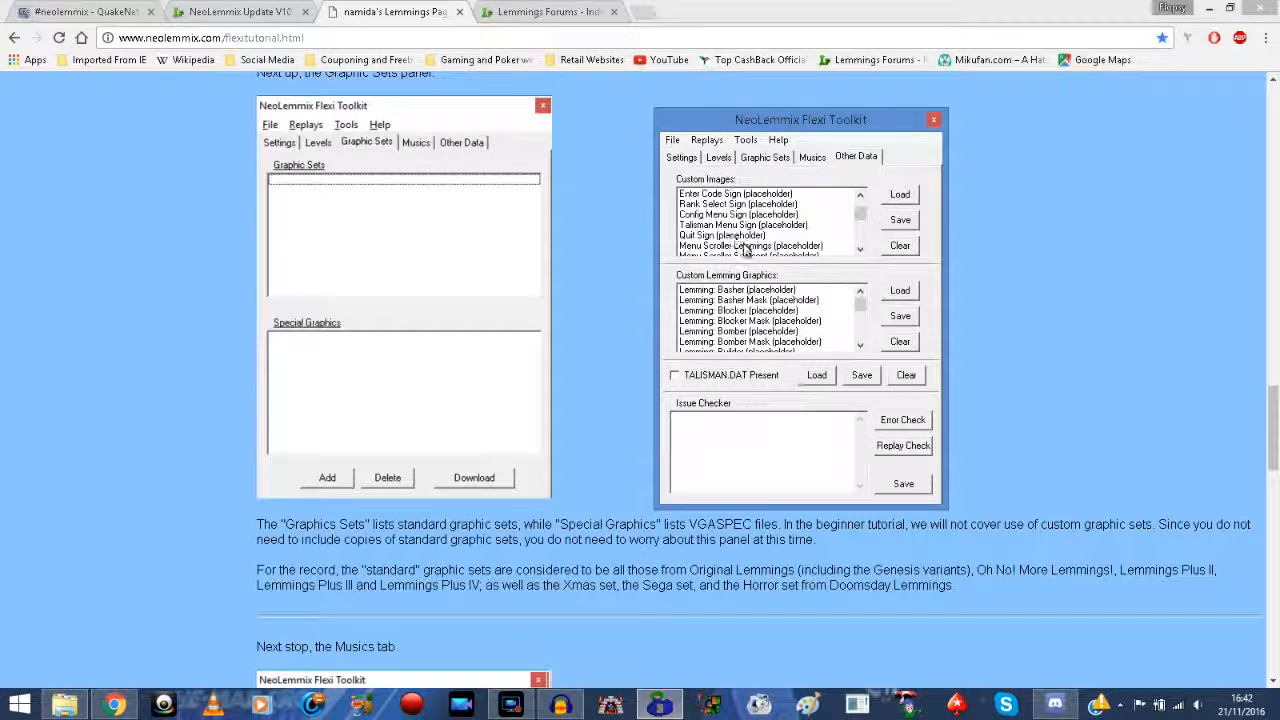
click(859, 249)
click(859, 249)
click(859, 249)
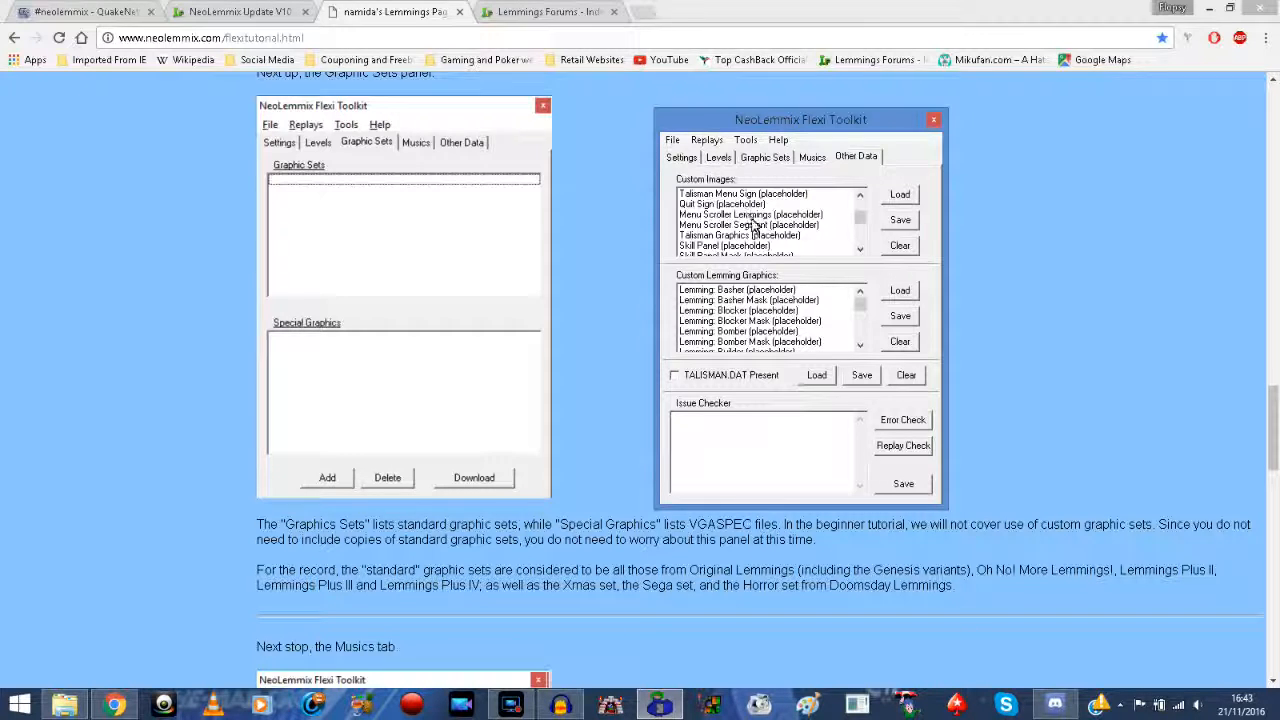
Step: Examine the menu scroller, talisman and skill panel entries in Custom Images, plus the Custom Lemming Graphics entries
click(859, 249)
click(859, 249)
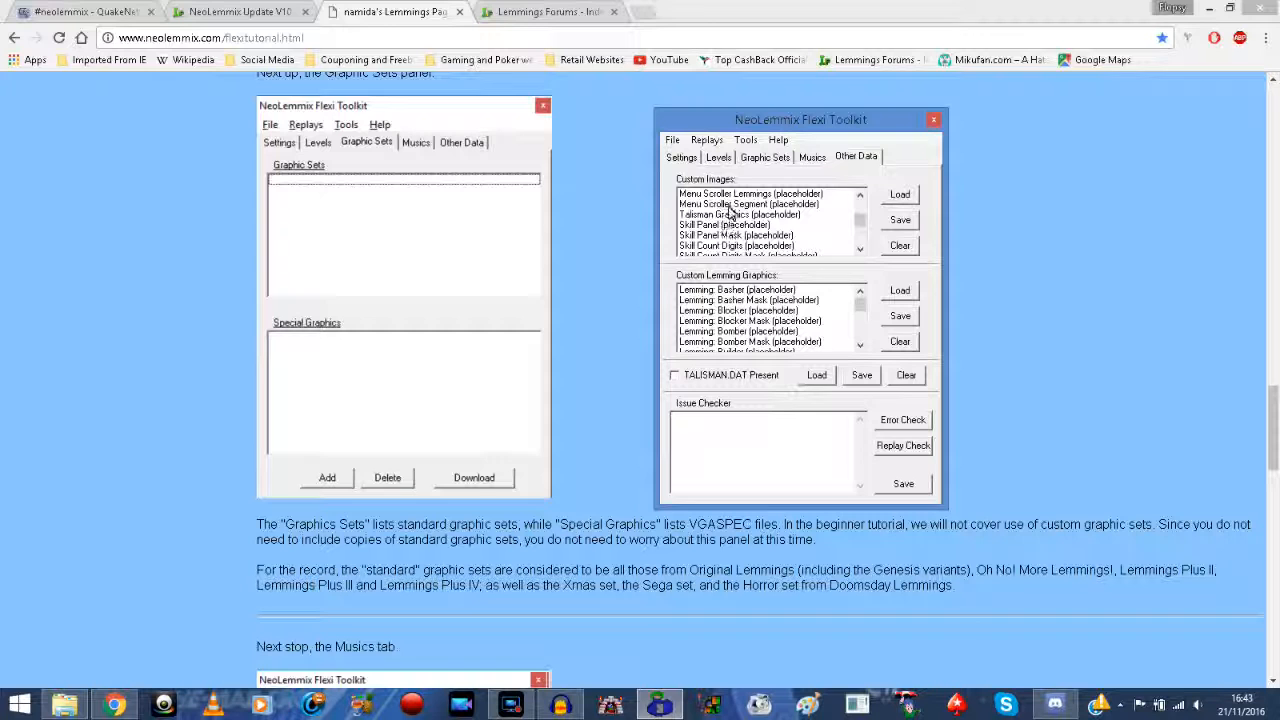
click(859, 194)
click(859, 194)
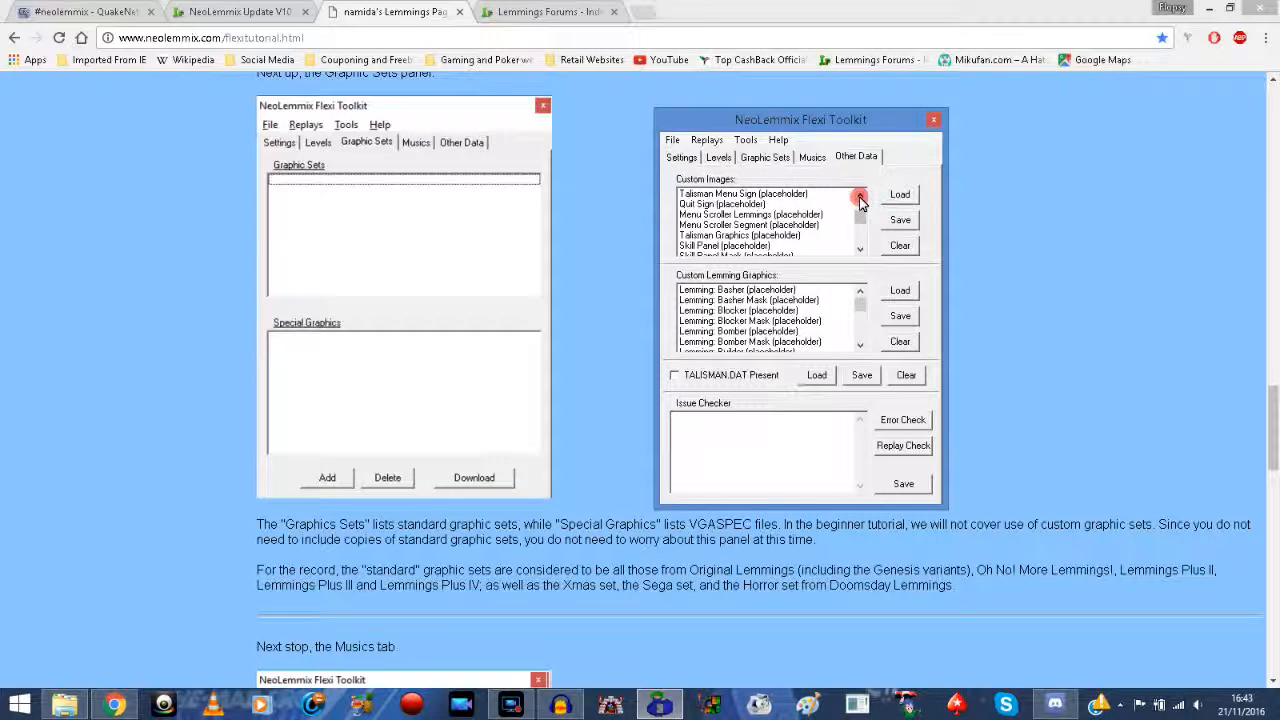
click(860, 250)
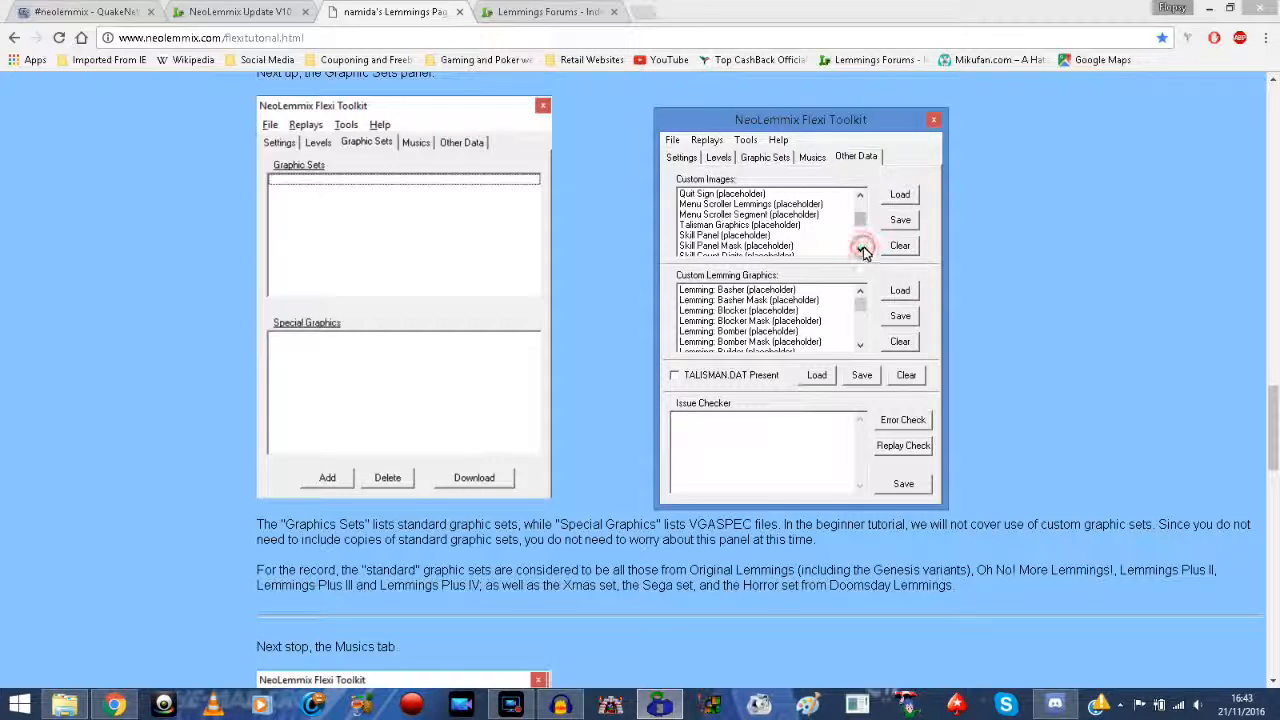
click(860, 250)
click(860, 250)
click(860, 250)
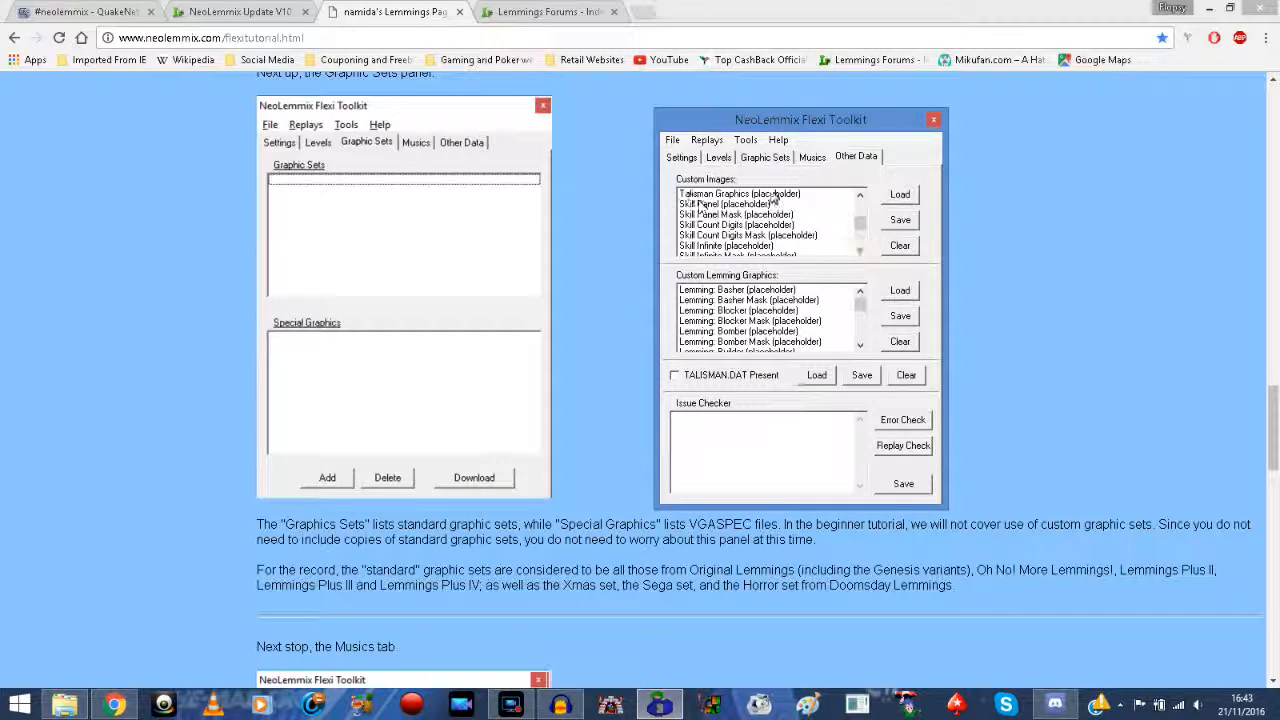
click(860, 250)
click(860, 250)
click(860, 196)
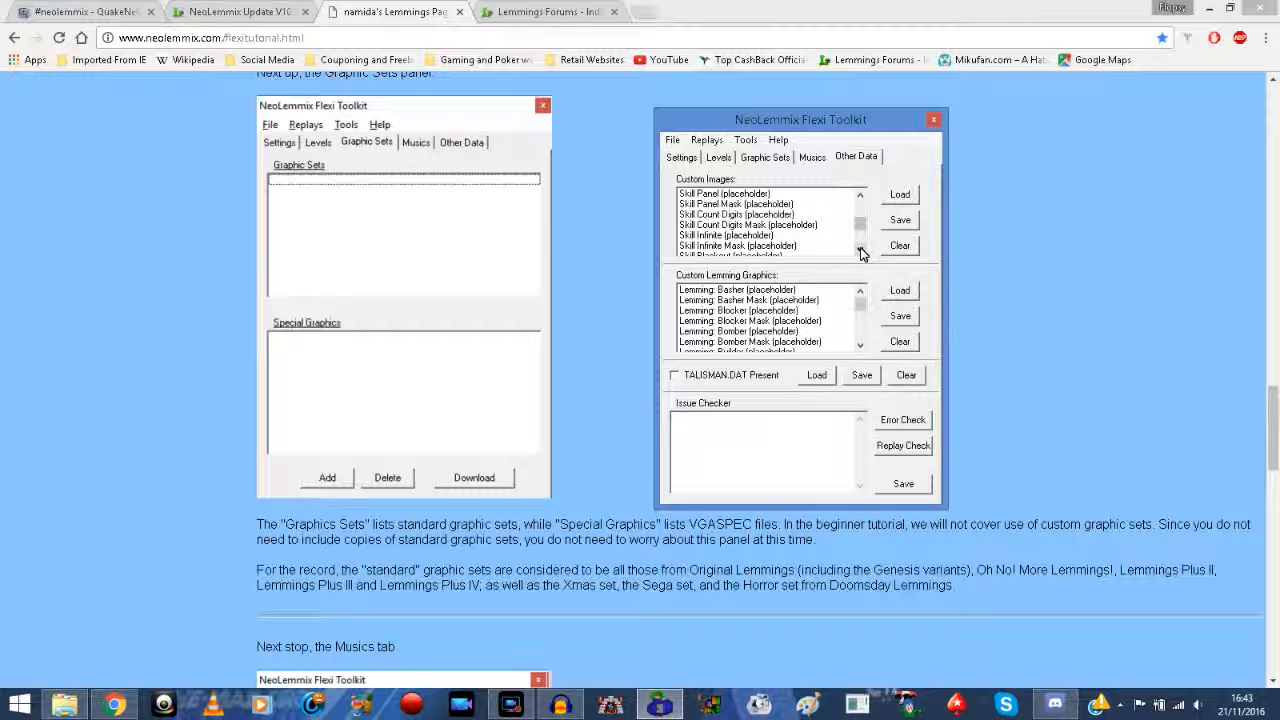
click(860, 250)
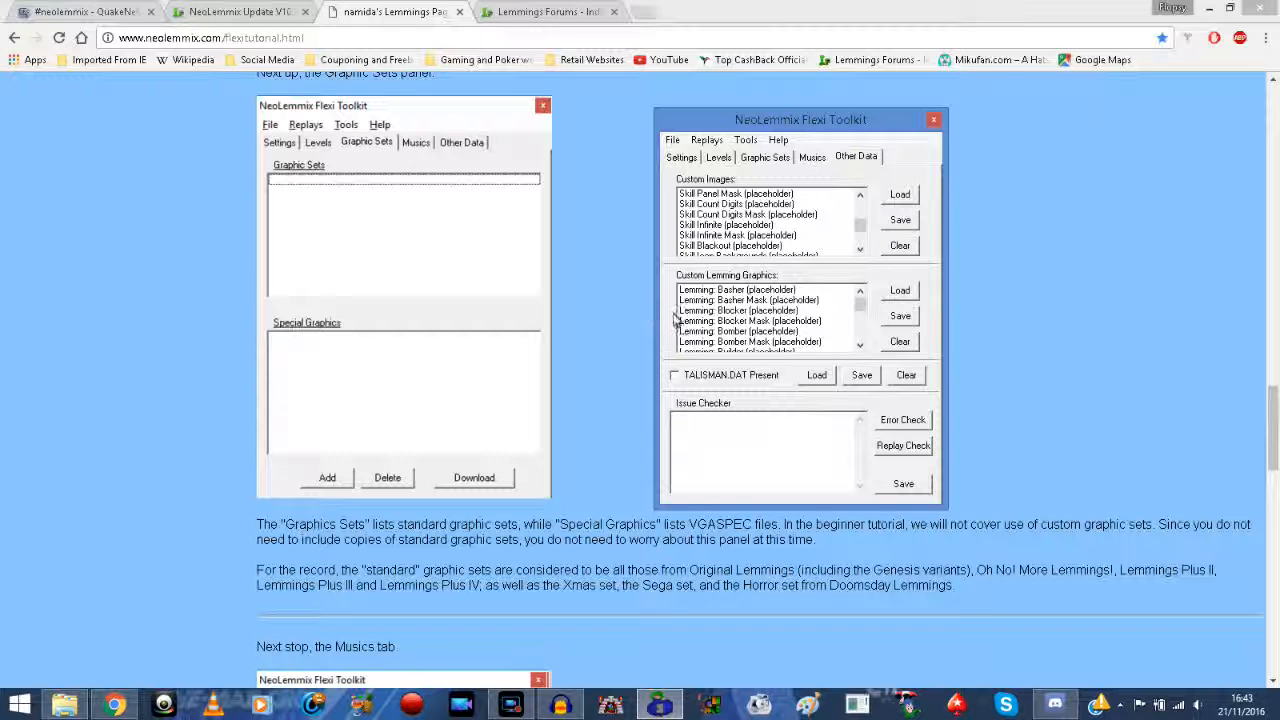
mouse_move(860, 305)
mouse_down()
mouse_move(866, 334)
mouse_move(862, 292)
mouse_up()
click(908, 706)
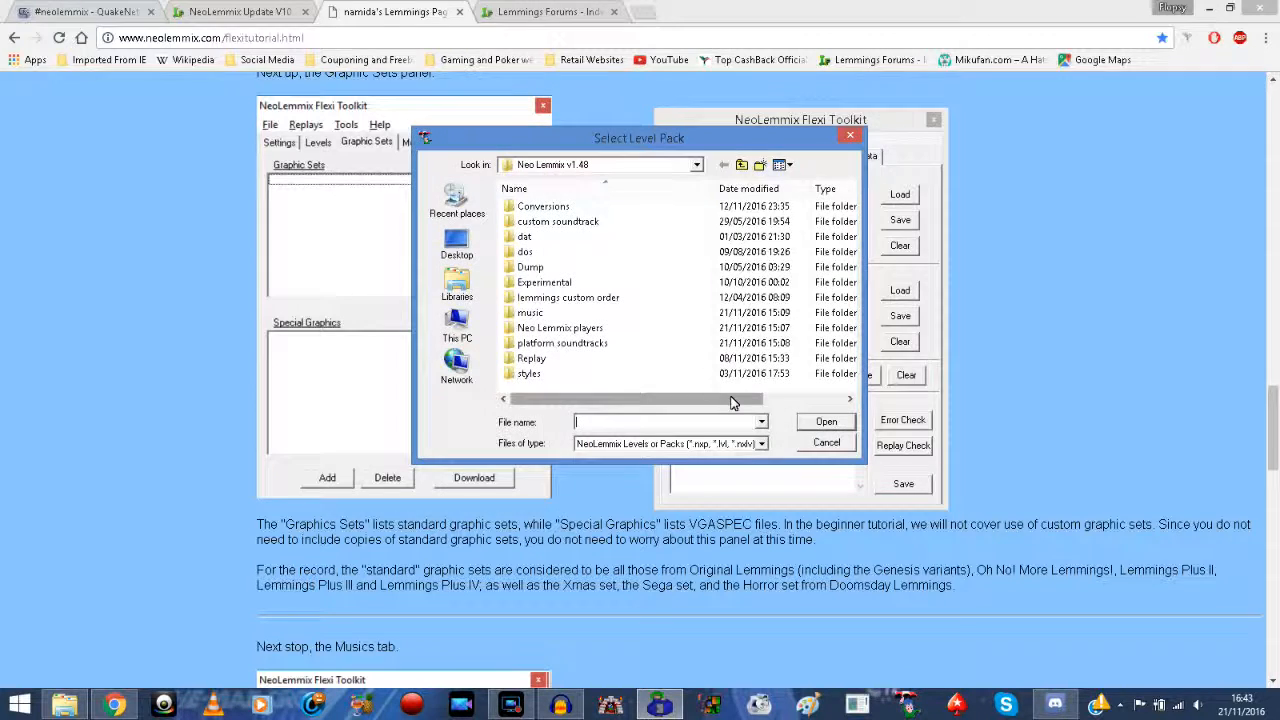
double_click(545, 328)
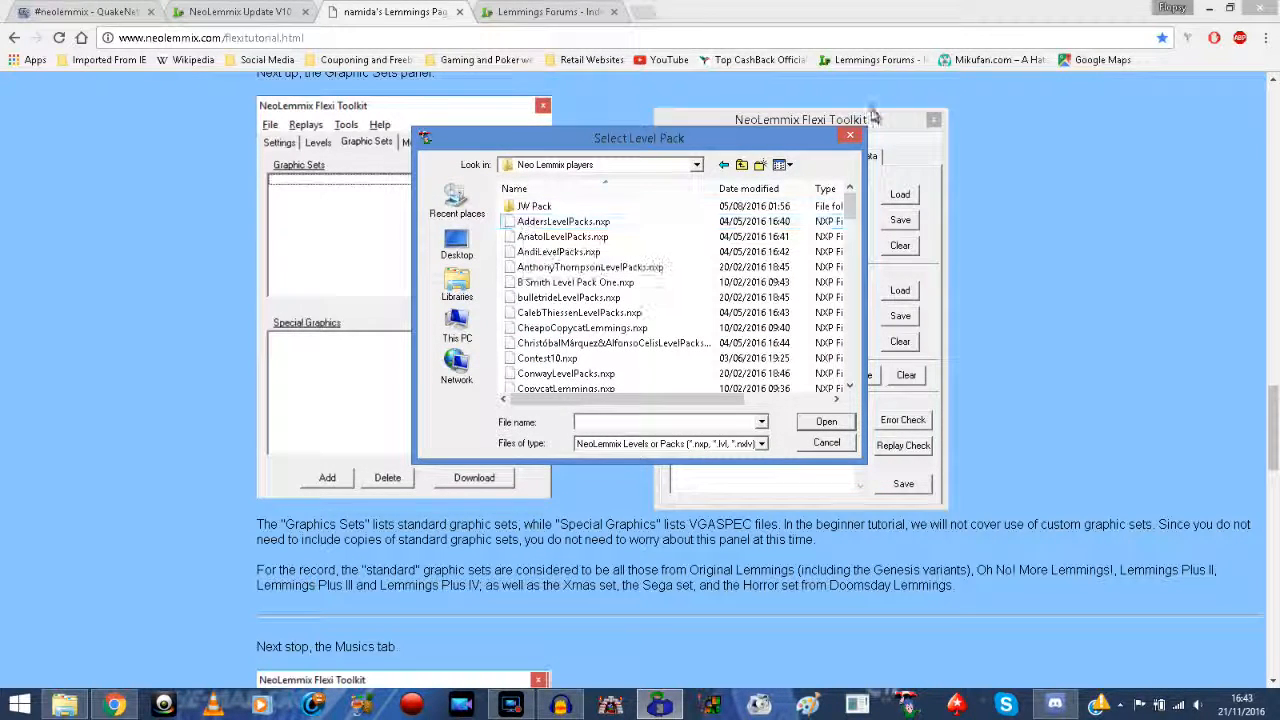
click(851, 137)
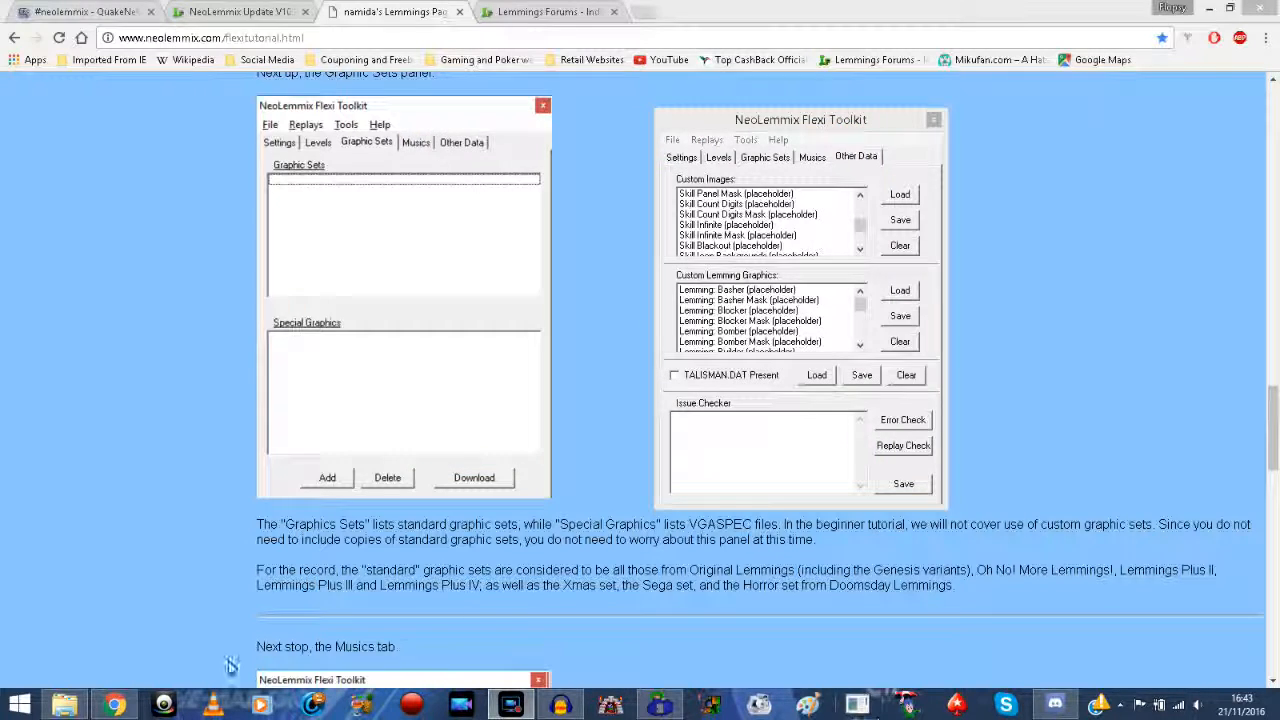
Step: Launch NeoLemmix v1.43.exe from the Neo Lemmix v1.48 folder and open AddersLevelPacks.nxp from the Neo Lemmix players folder
click(65, 706)
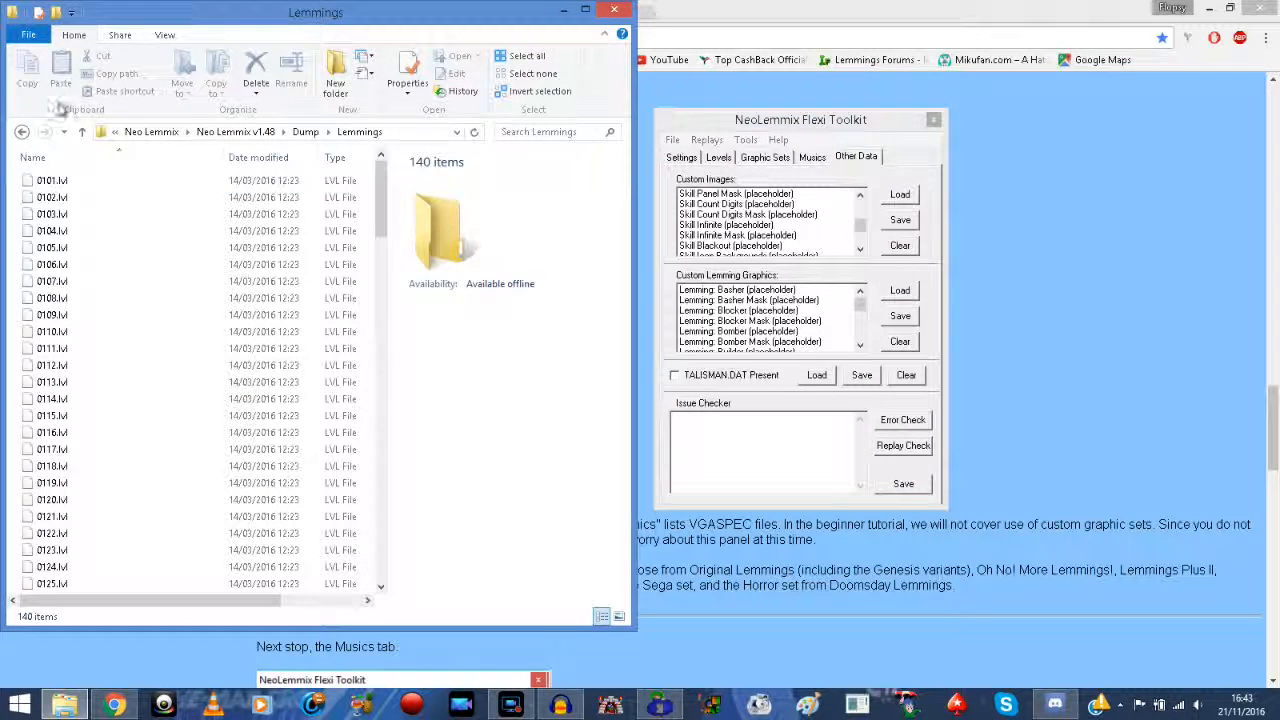
click(82, 131)
click(82, 131)
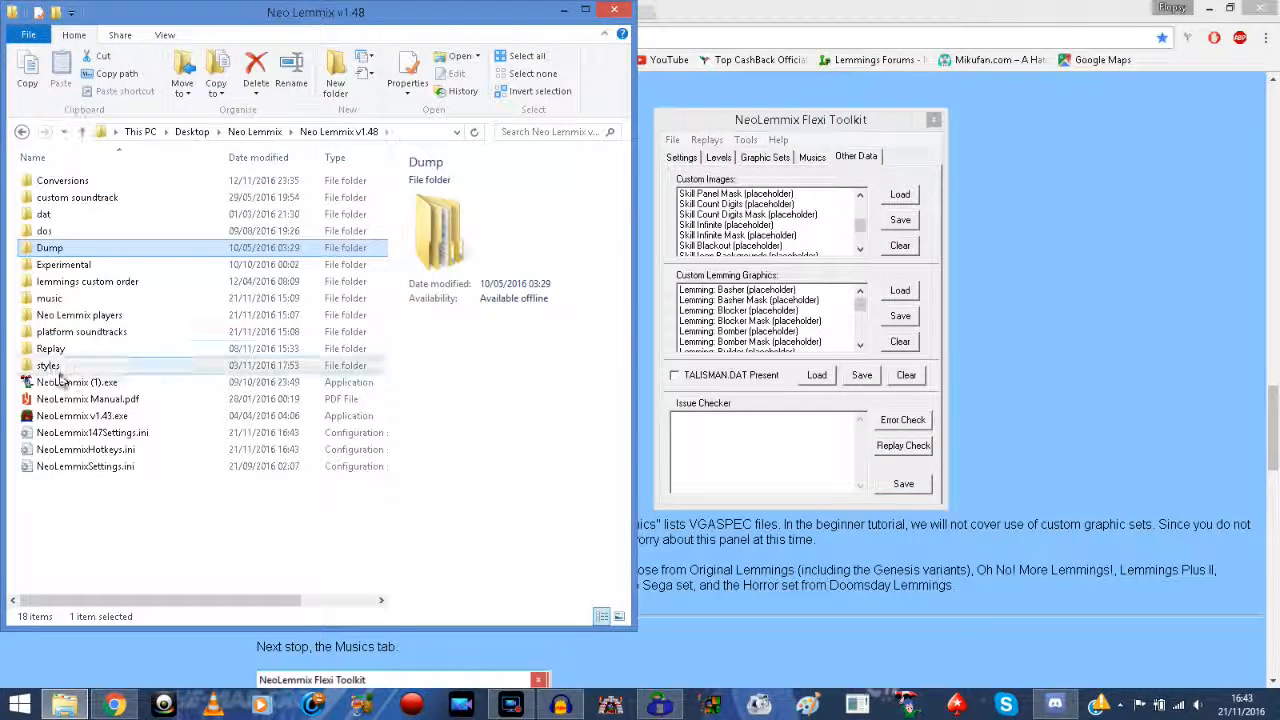
double_click(60, 316)
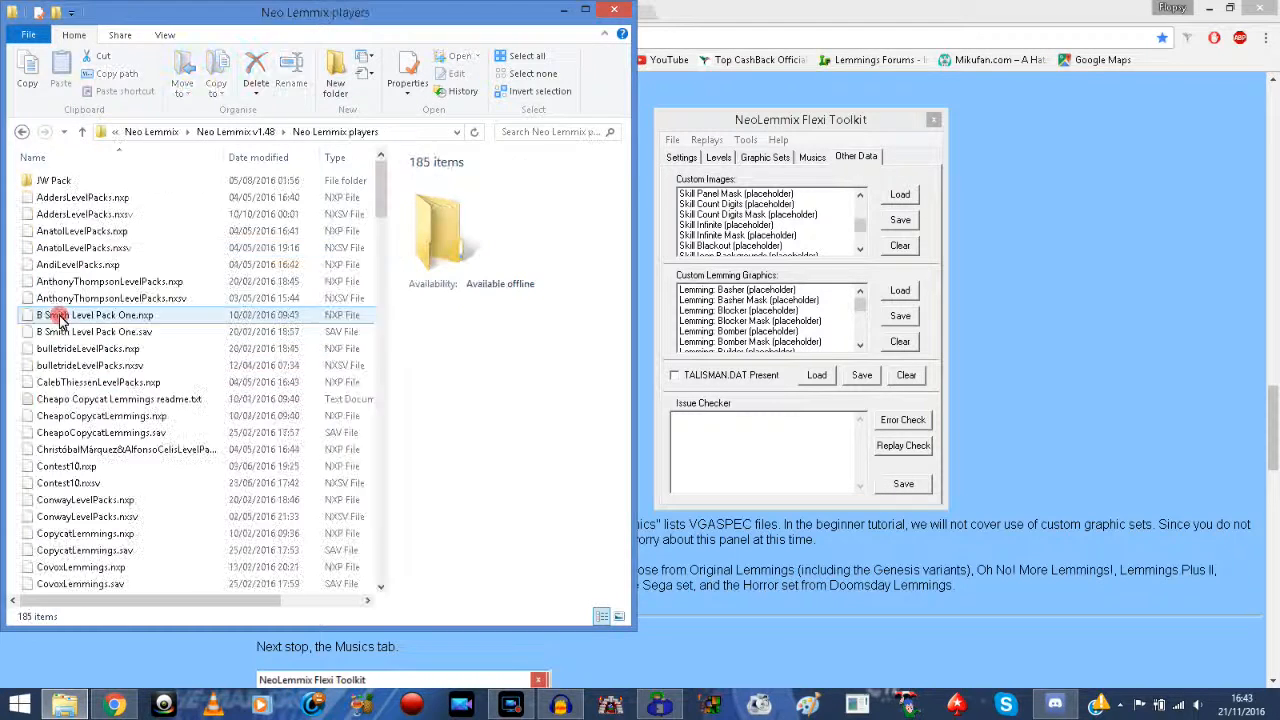
click(82, 131)
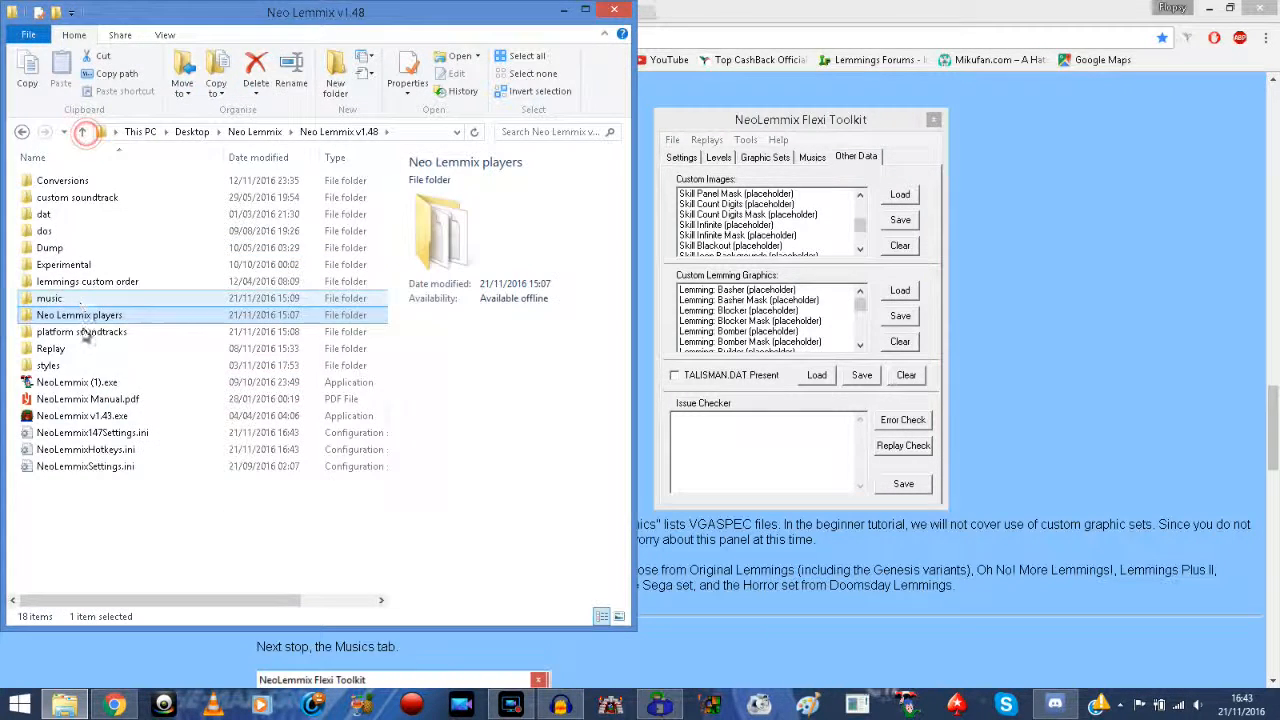
double_click(100, 415)
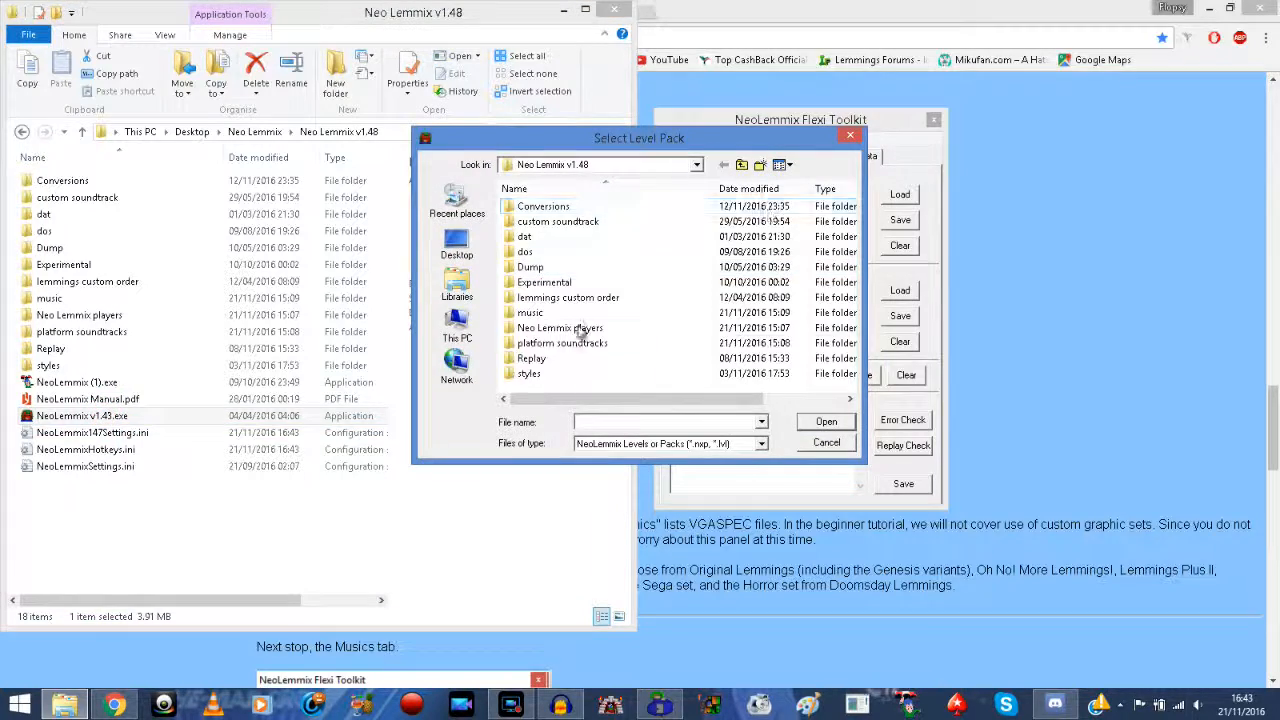
double_click(540, 328)
double_click(565, 221)
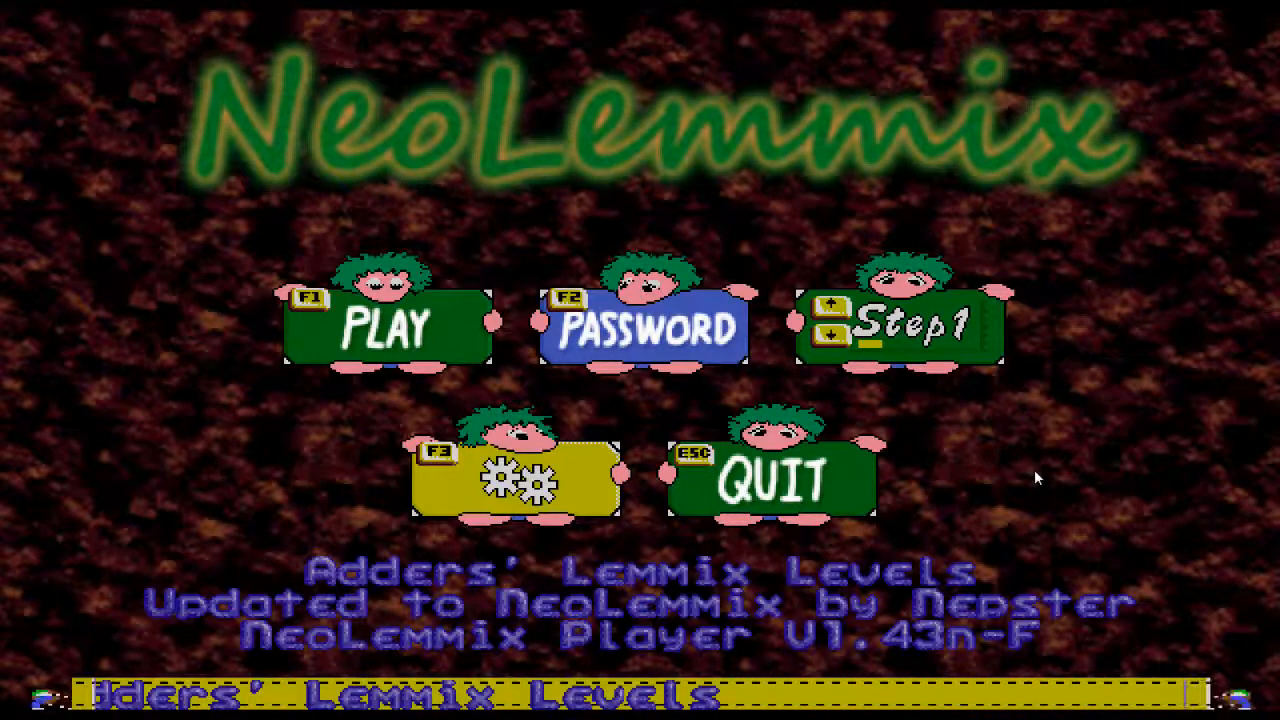
Step: Cycle through the level pack's ranks in both directions on the main menu's rank select sign
key(Up)
key(Up)
key(Down)
key(Down)
key(Down)
key(Down)
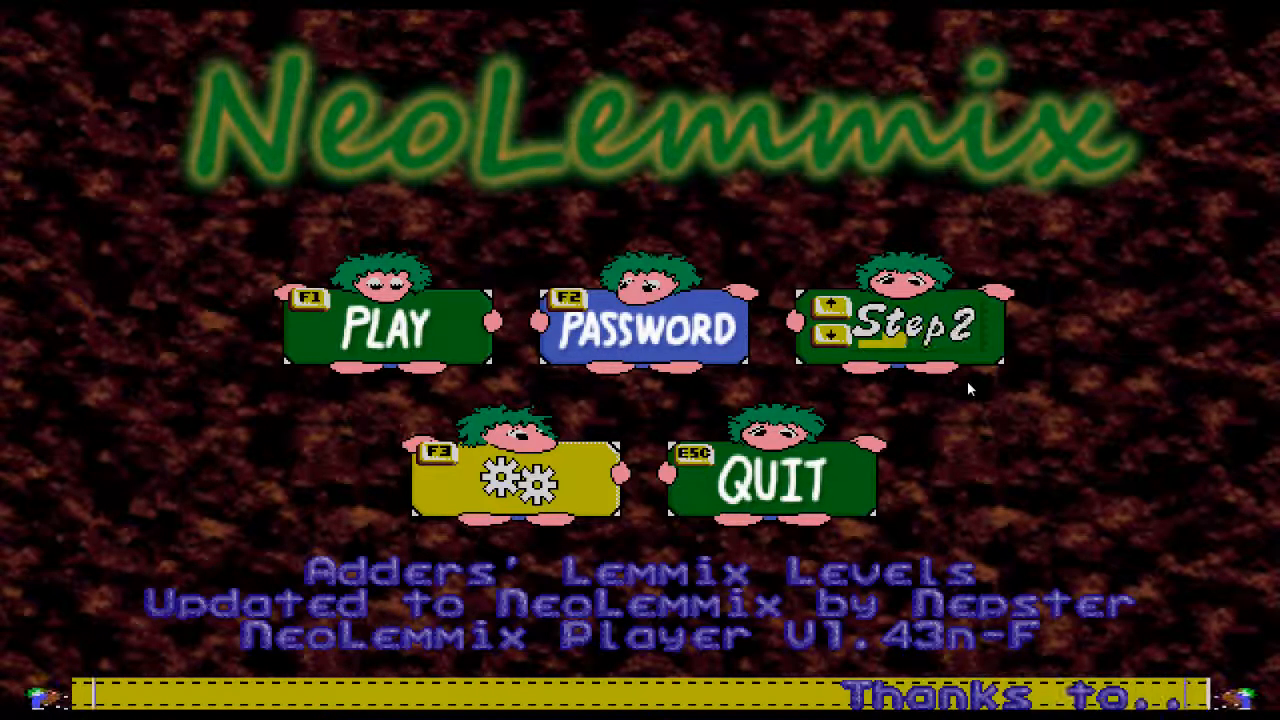
Step: Set the rank select sign back to Step1, quit the NeoLemmix player and close the Neo Lemmix v1.48 folder
key(Down)
key(Up)
key(Up)
key(Up)
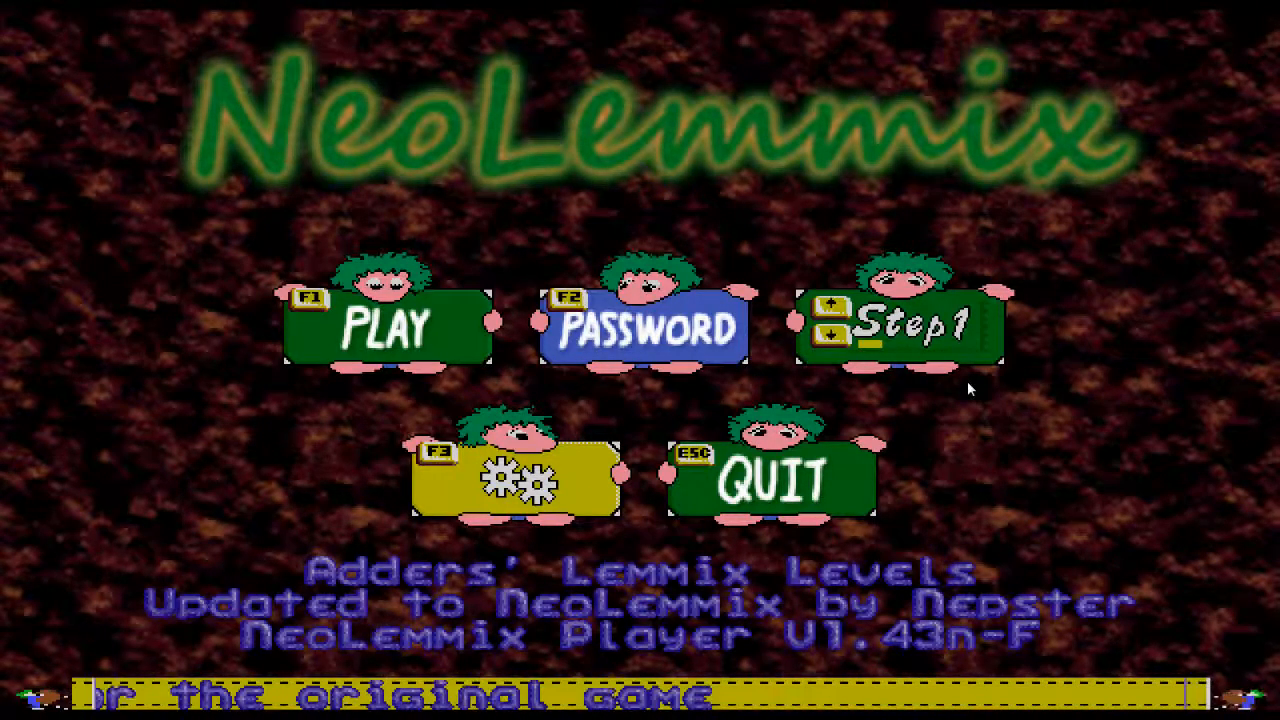
key(Escape)
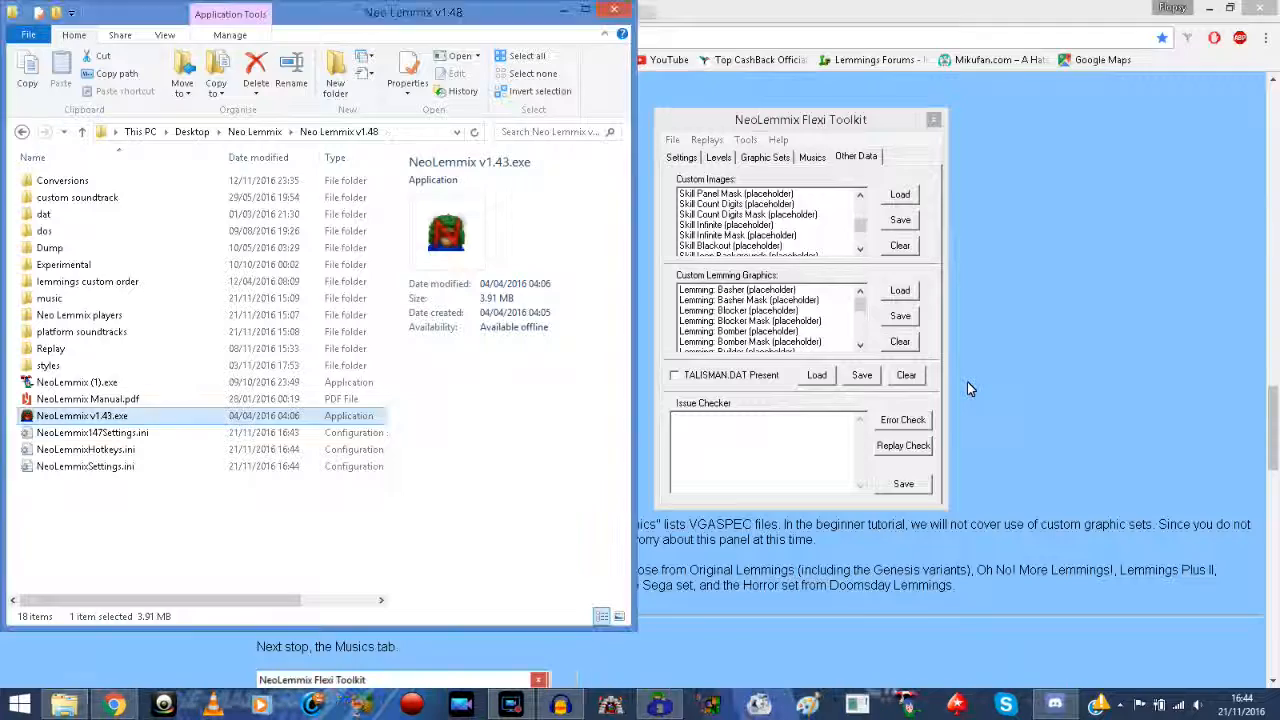
click(617, 10)
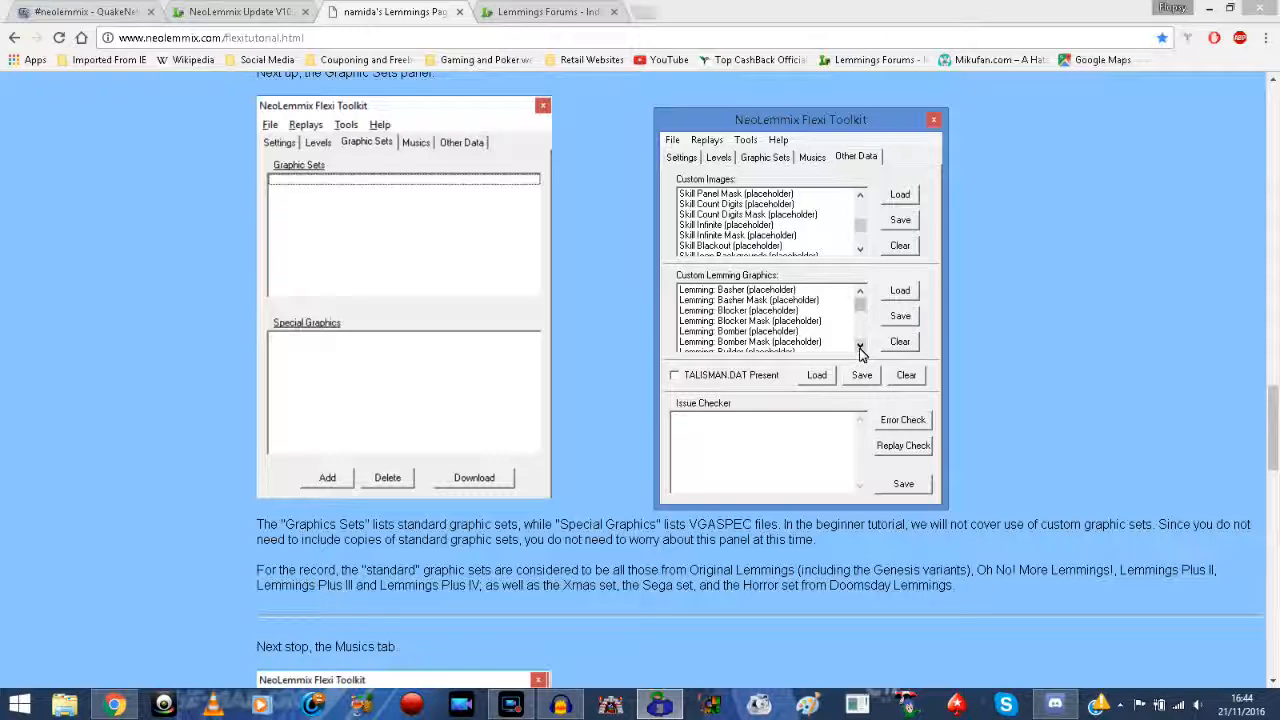
Step: Look over the Custom Lemming Graphics list and the skill panel entries among the custom images
drag(860, 350, 860, 350)
mouse_move(862, 305)
mouse_down()
mouse_move(862, 334)
mouse_move(857, 293)
mouse_up()
mouse_move(858, 300)
mouse_down()
mouse_move(865, 312)
mouse_move(860, 295)
mouse_up()
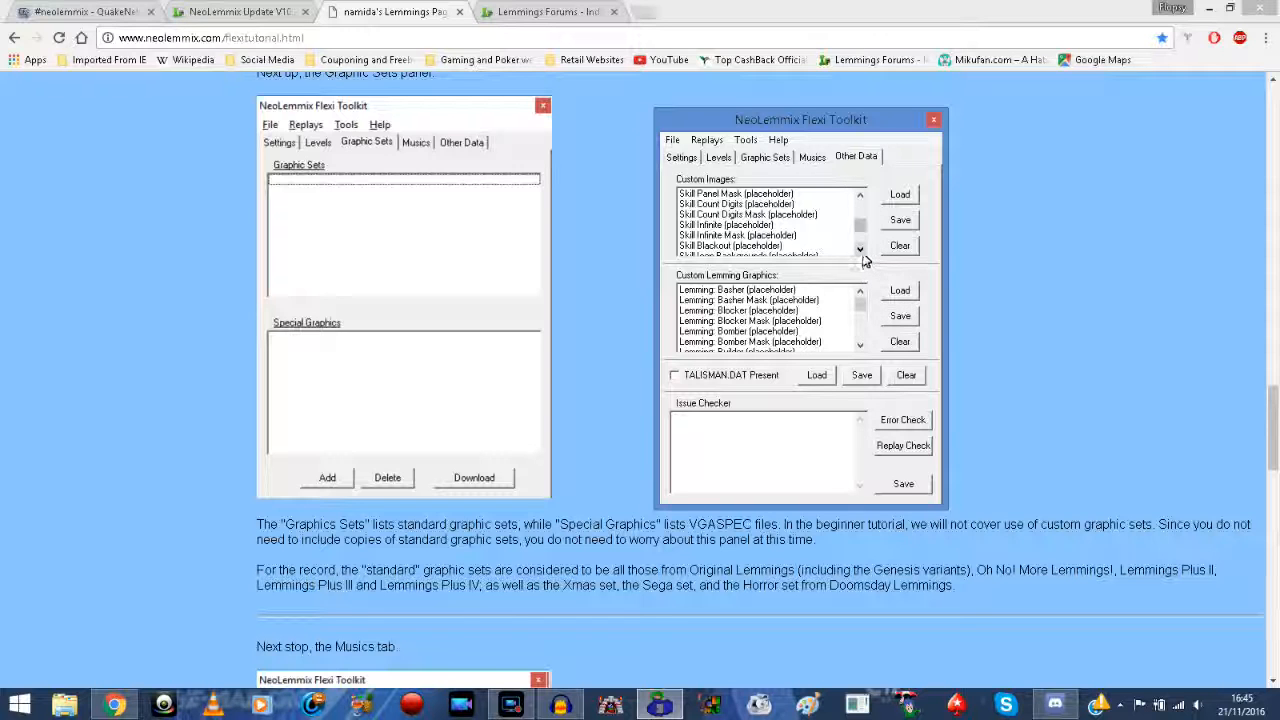
click(861, 250)
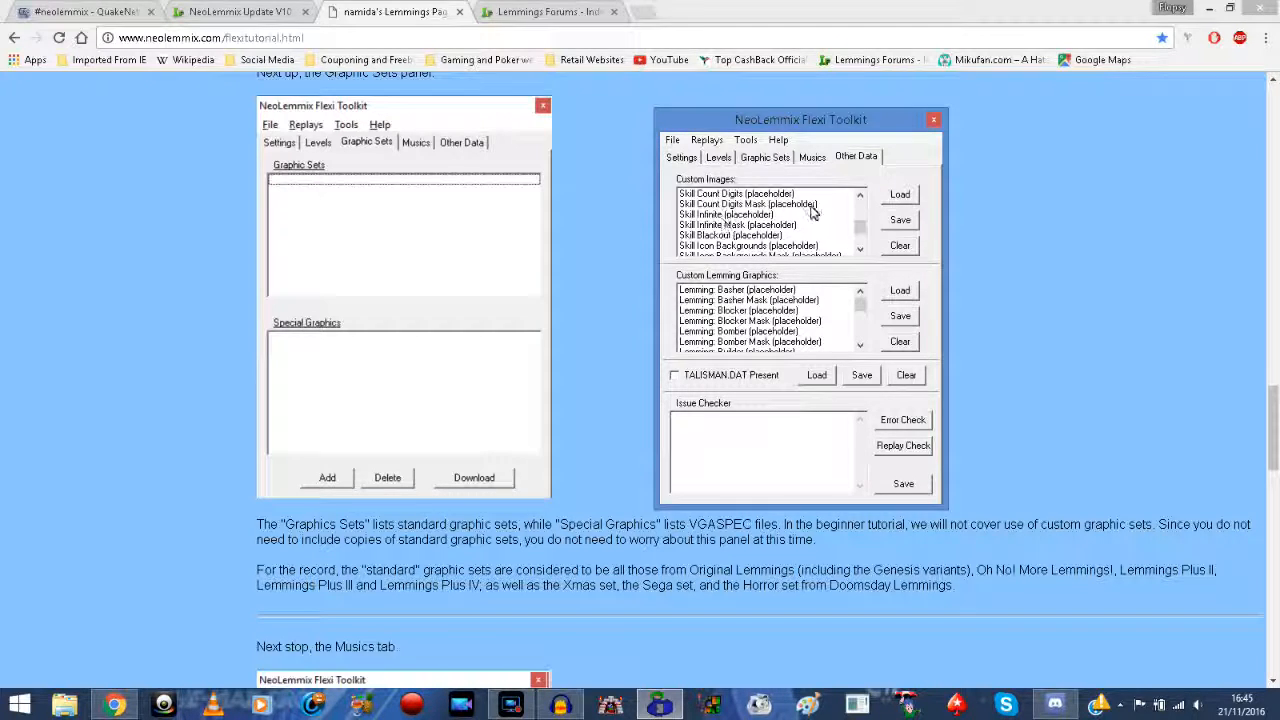
click(859, 194)
click(859, 249)
click(859, 249)
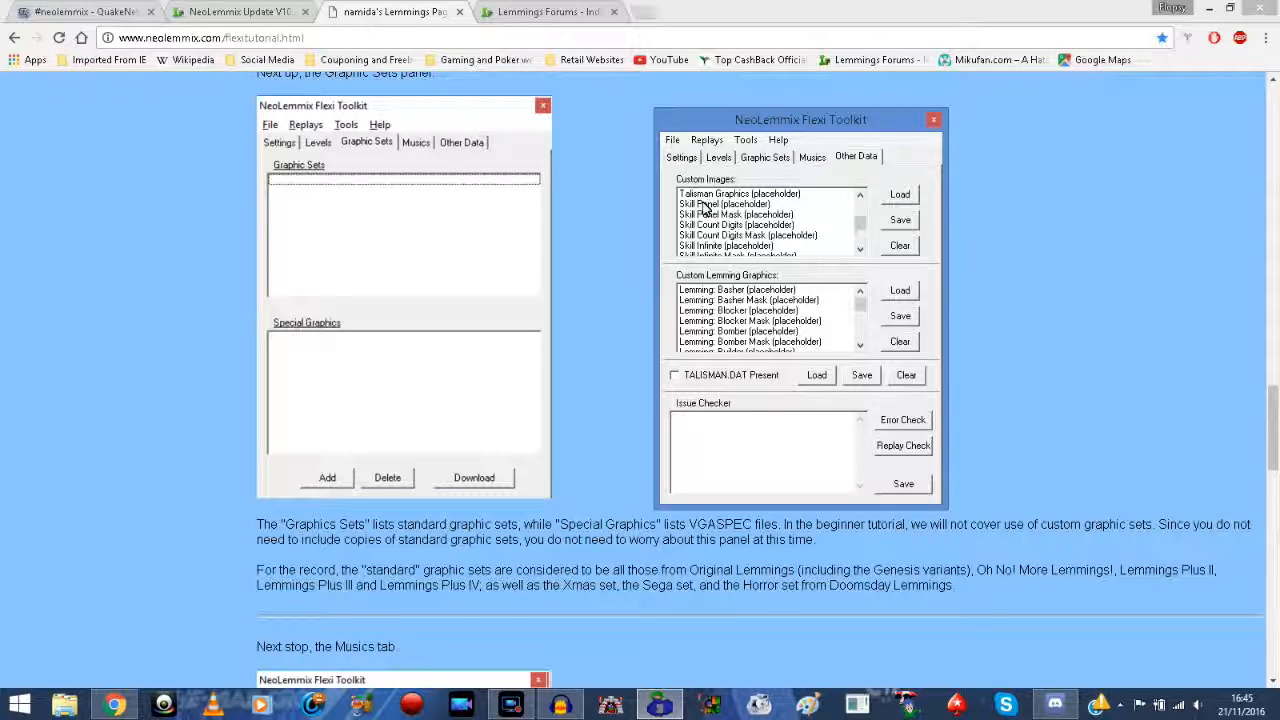
Step: Import skill_panel.png from the Wafflem collab project folder as the Skill Panel custom image, using its alpha channel for transparency
click(708, 194)
click(902, 194)
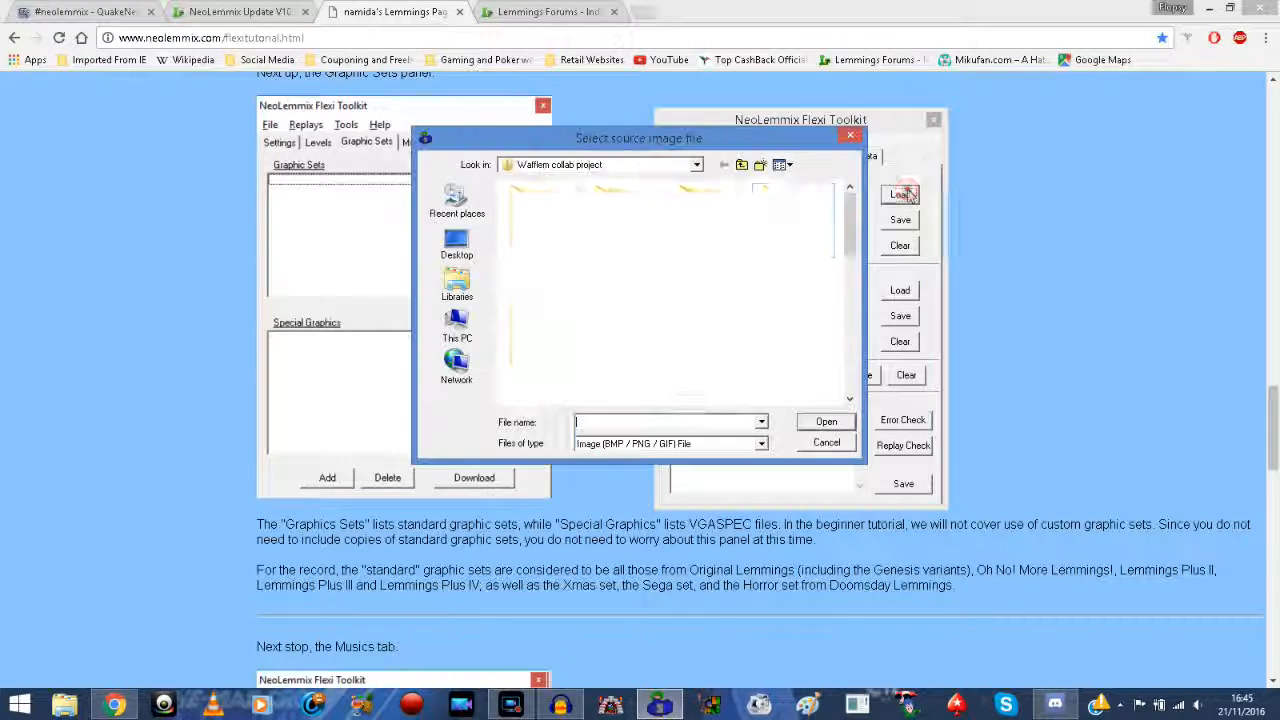
drag(849, 214, 900, 376)
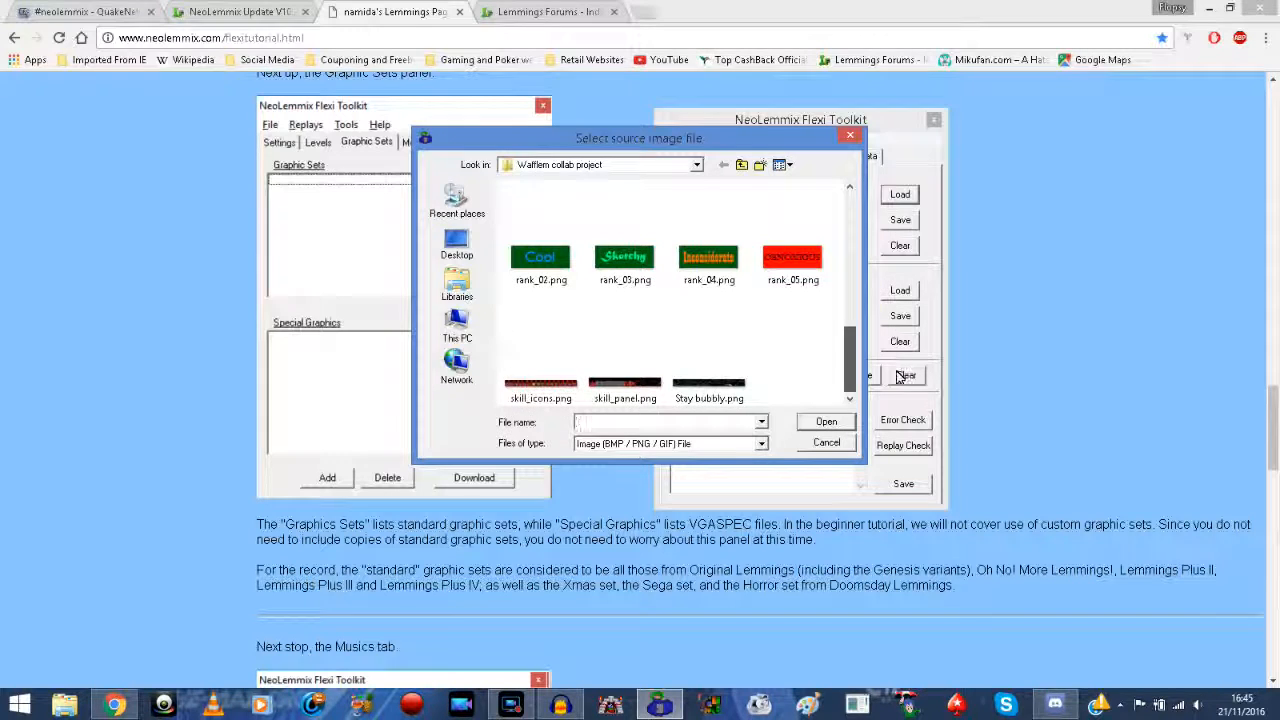
double_click(625, 390)
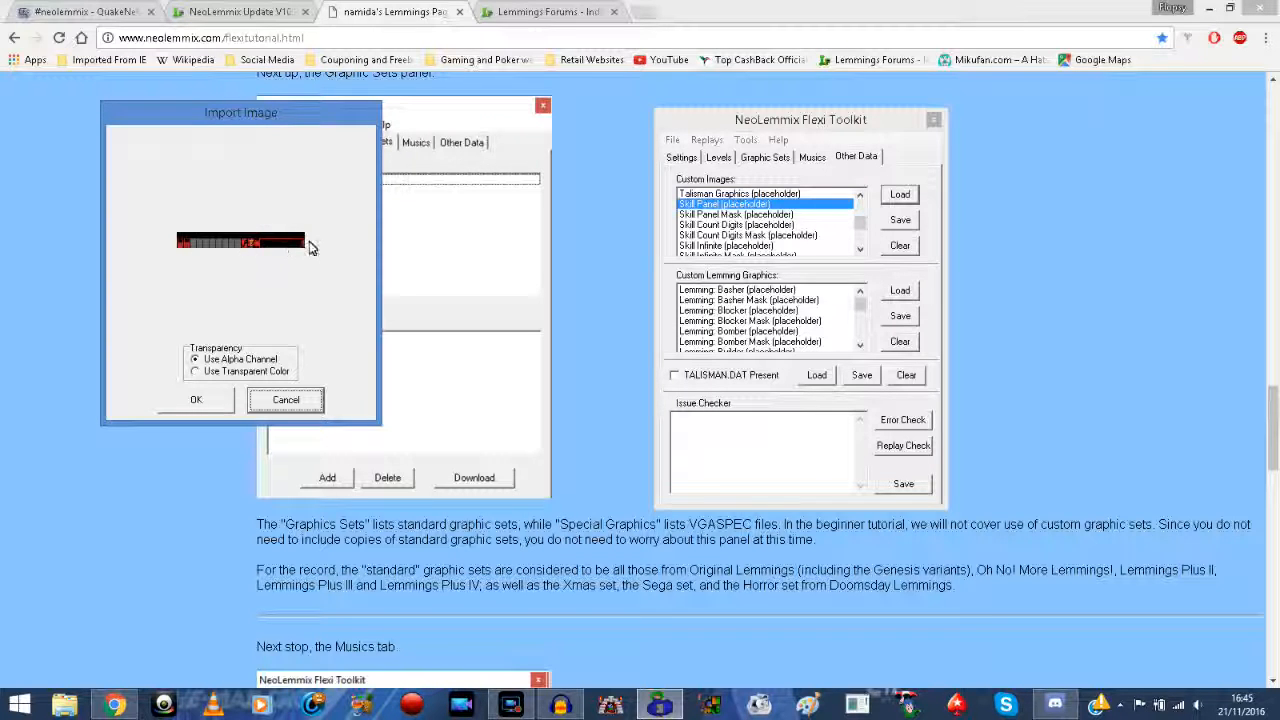
click(200, 399)
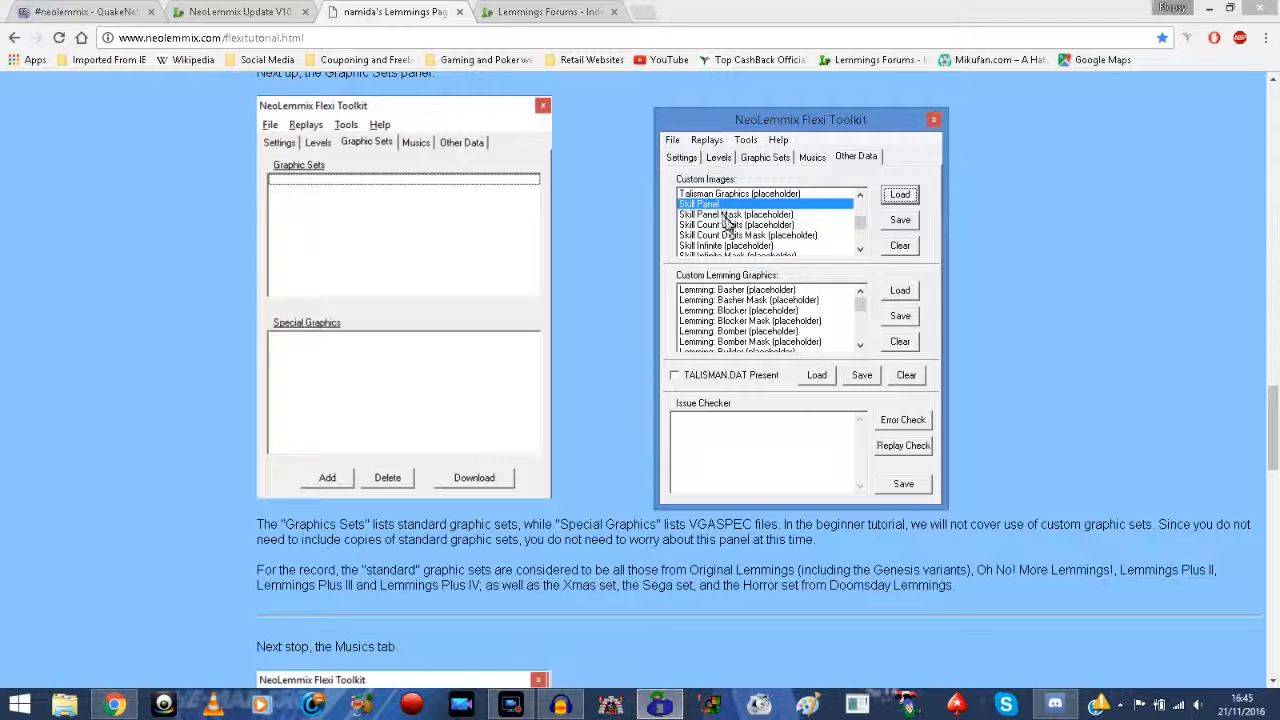
Step: Import skill_icons.png as the Skill Panel Mask custom image, using its alpha channel for transparency
click(900, 194)
drag(843, 220, 884, 384)
double_click(522, 390)
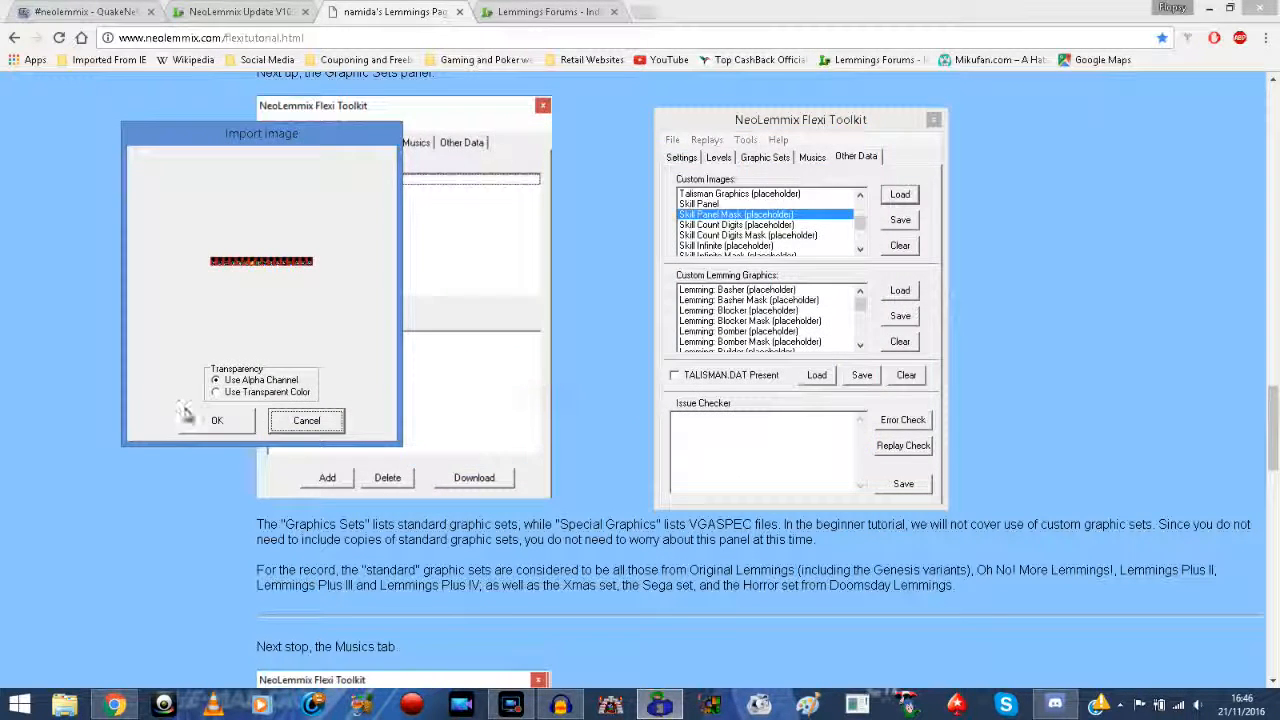
click(220, 420)
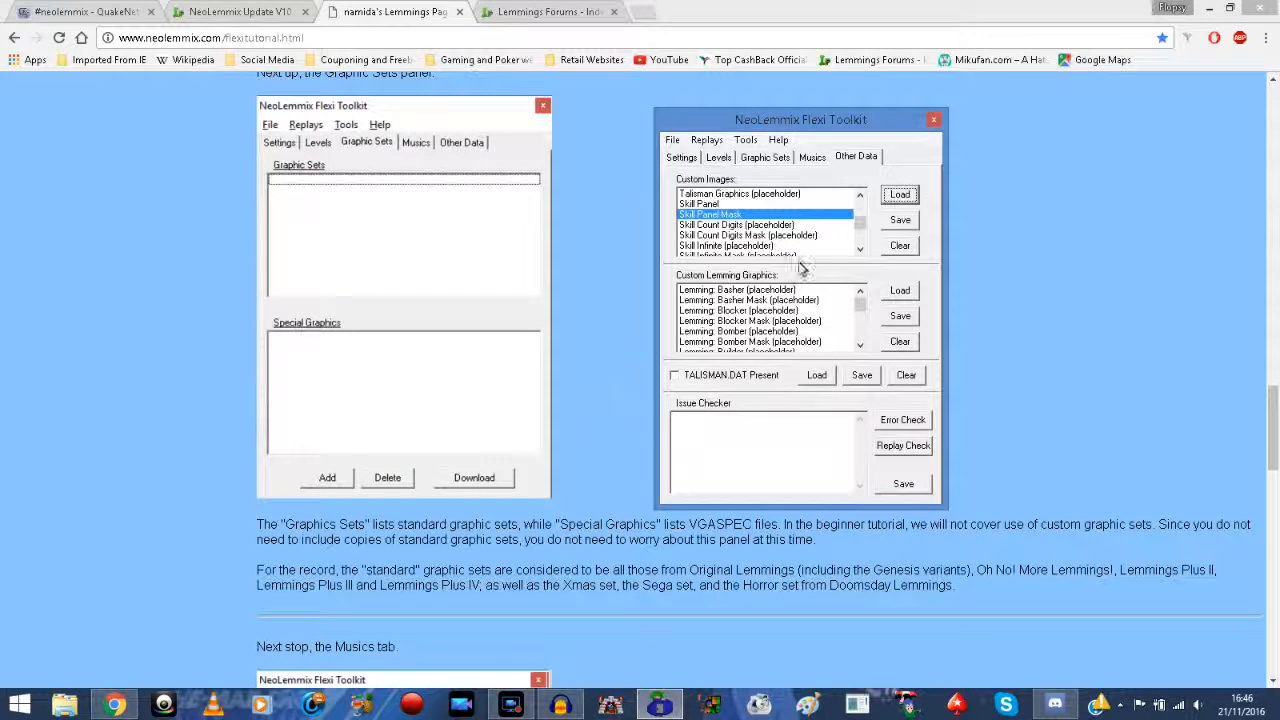
Step: Examine the Skill Count Digits entry, its mask, and the skill infinite, blackout and icon background entries in Custom Images
click(859, 249)
click(860, 251)
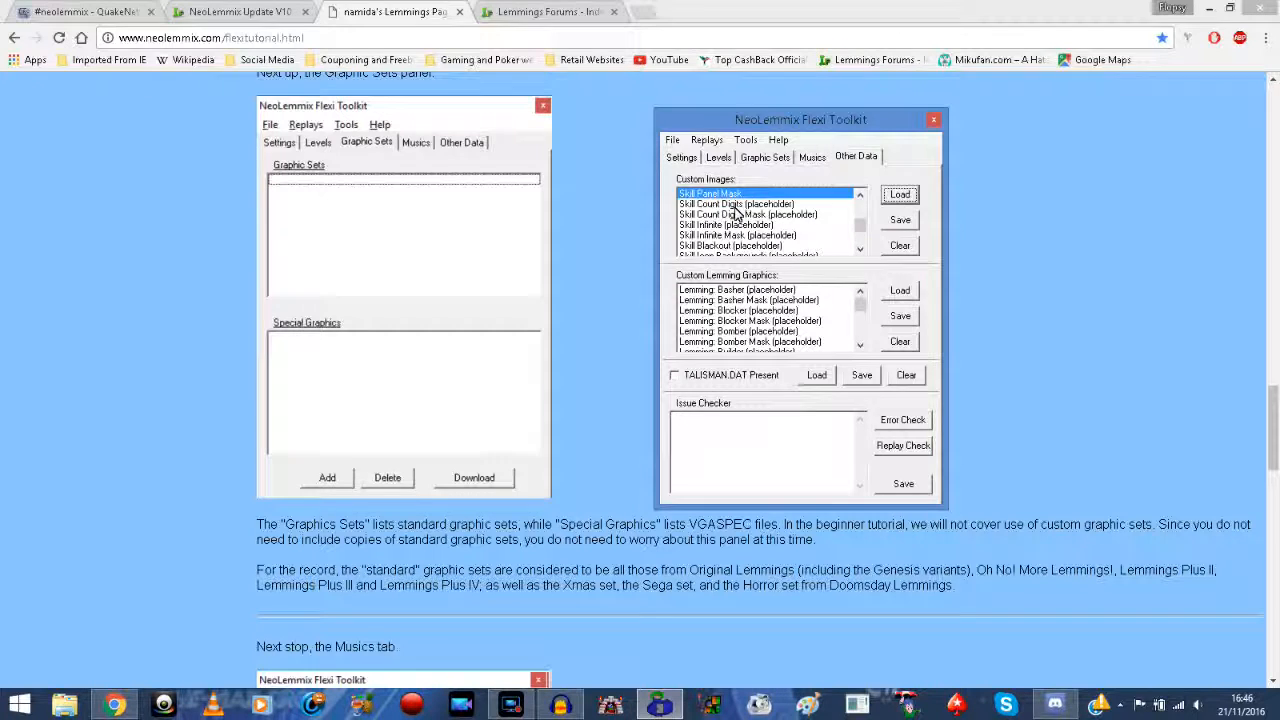
click(735, 205)
click(740, 215)
click(711, 204)
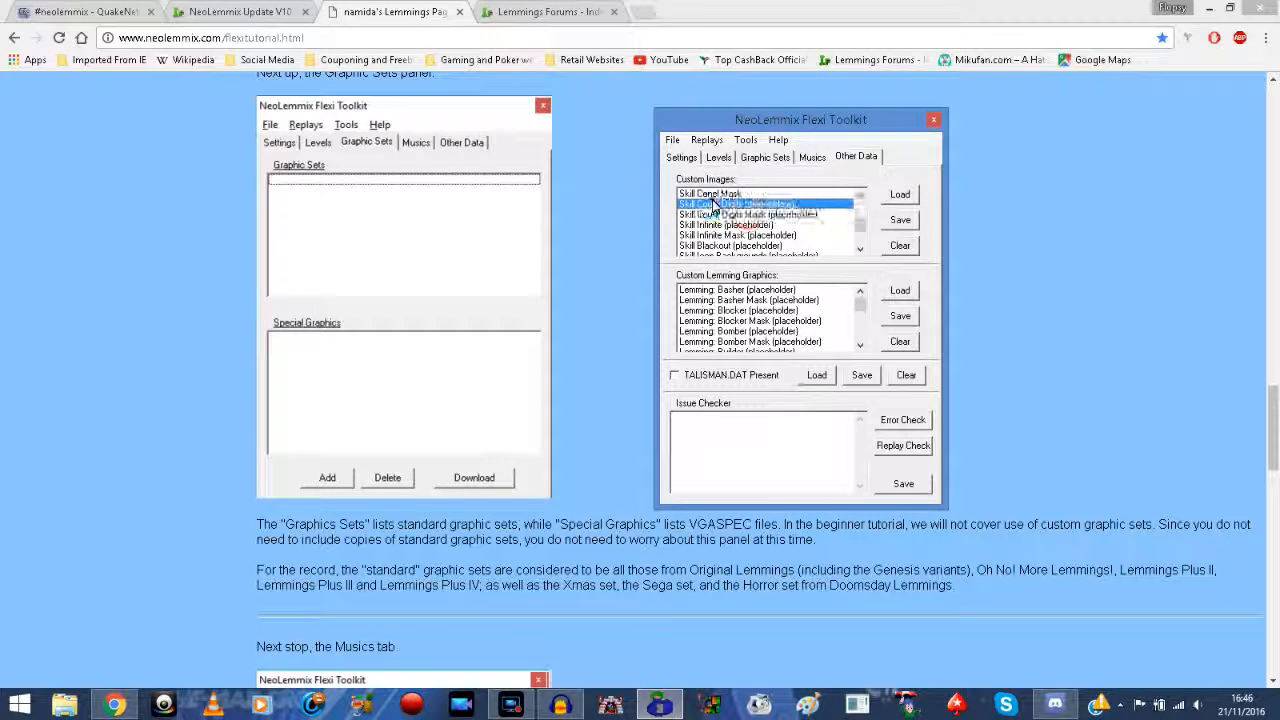
click(719, 213)
click(718, 205)
click(719, 214)
click(718, 206)
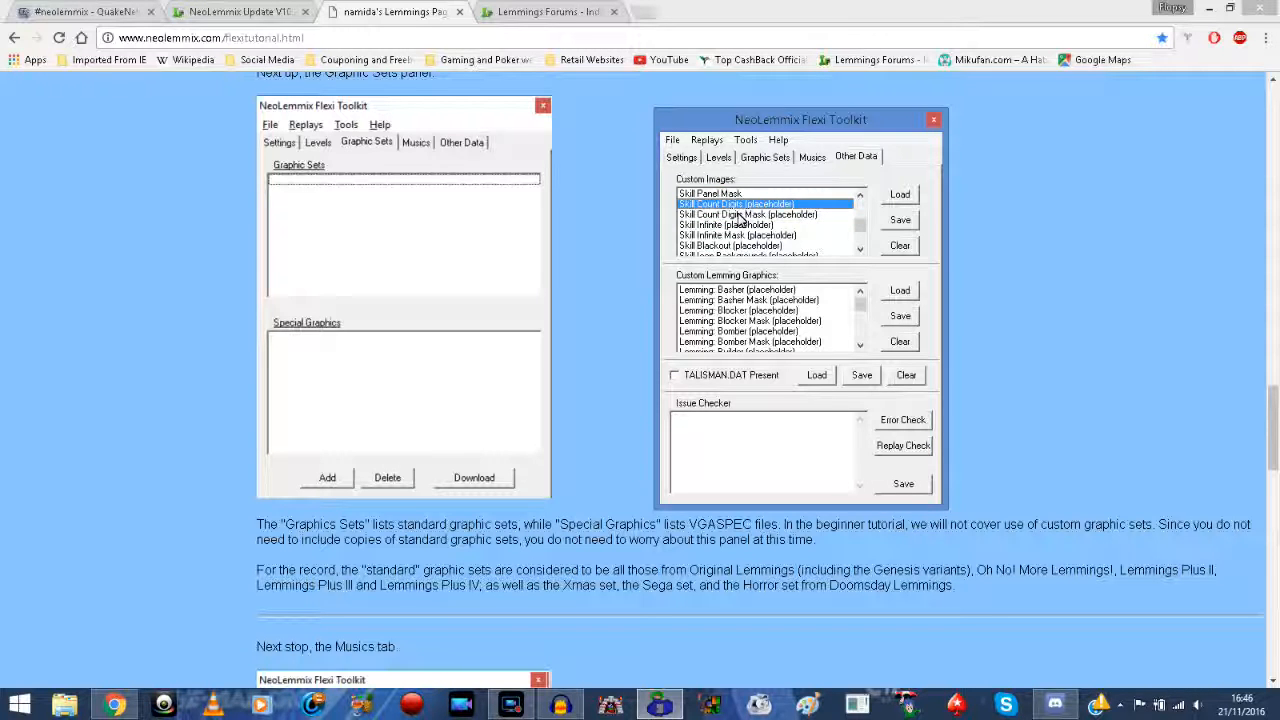
click(737, 214)
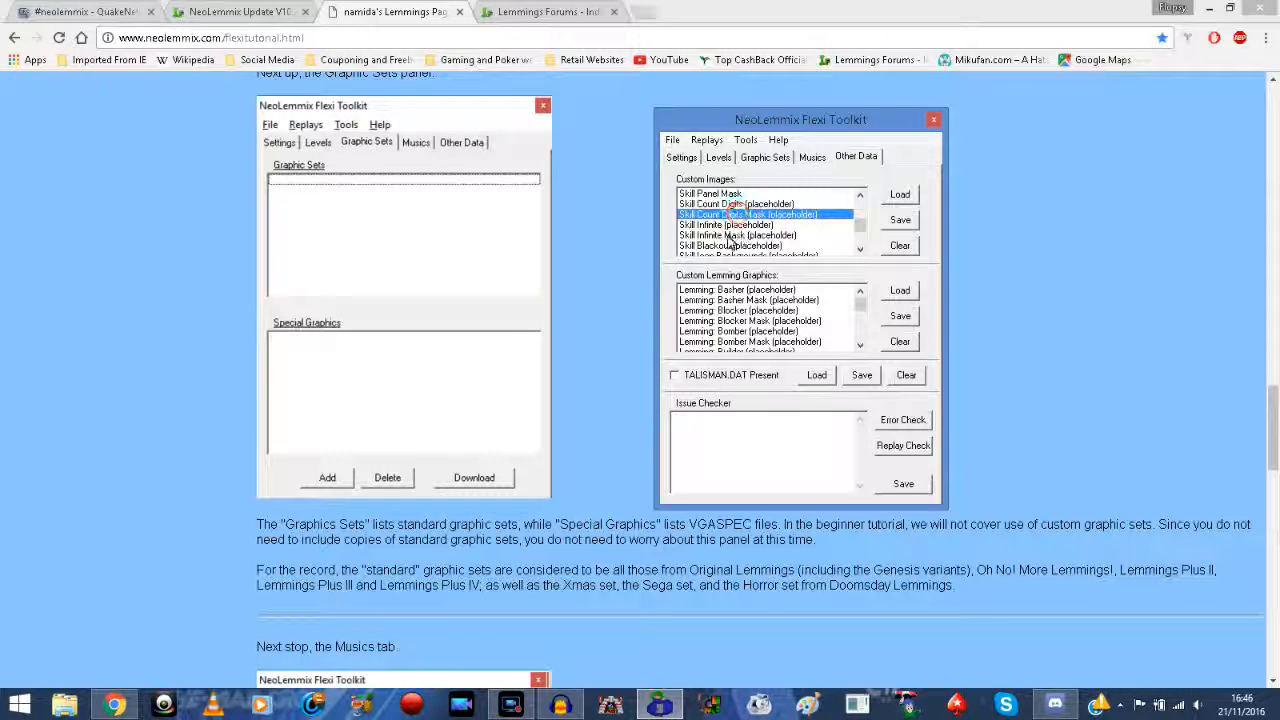
click(859, 249)
click(859, 249)
click(859, 249)
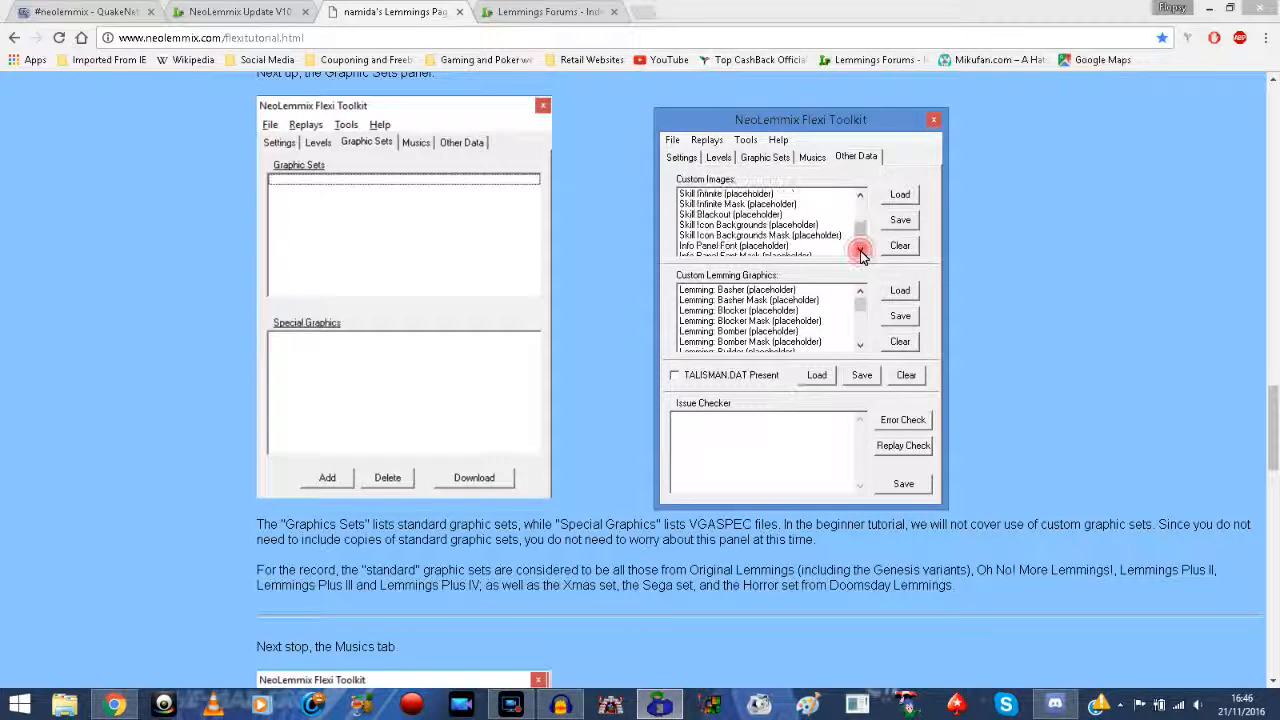
Step: Clear the imported image from the Skill Panel Mask entry in Custom Images
click(857, 197)
click(857, 197)
click(857, 197)
click(857, 197)
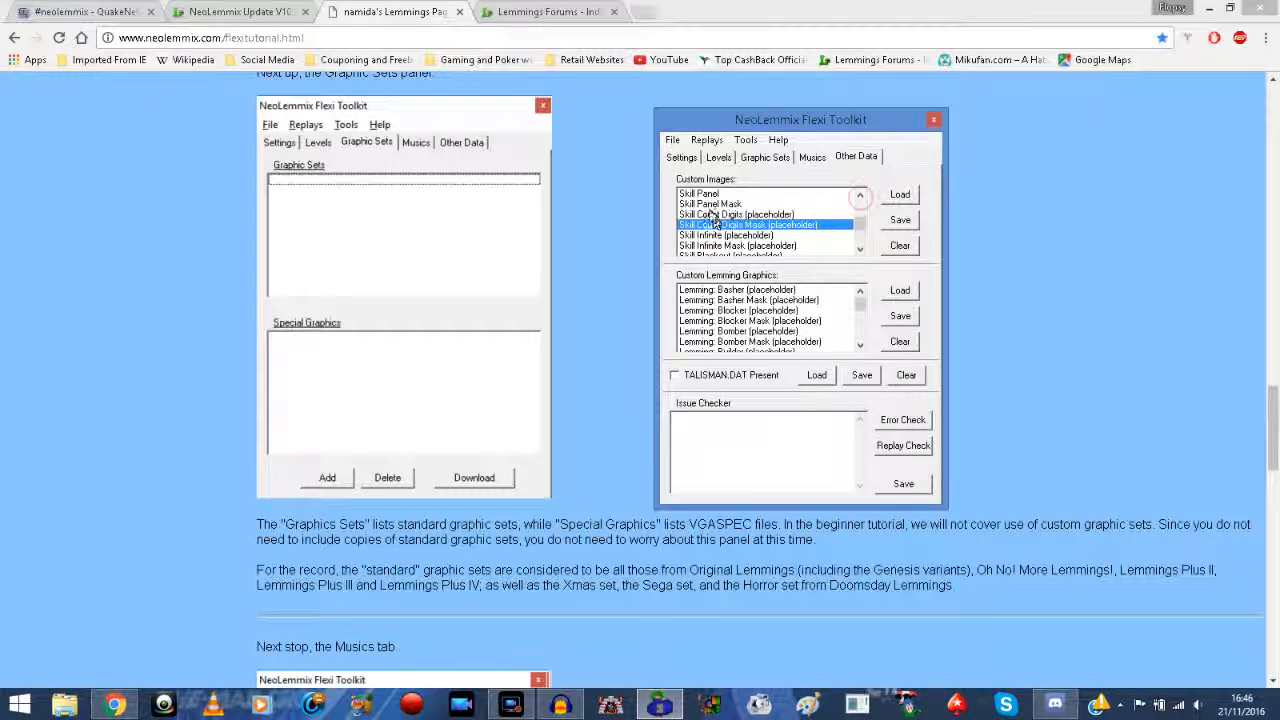
click(710, 205)
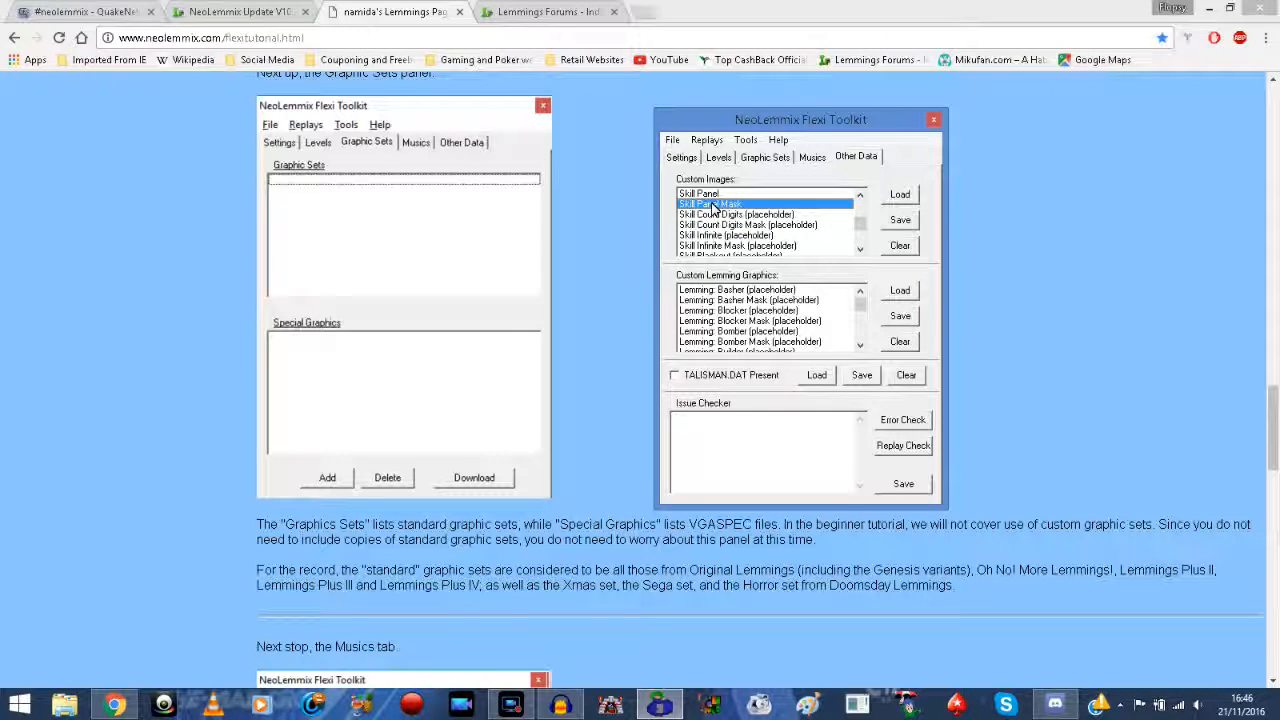
click(903, 250)
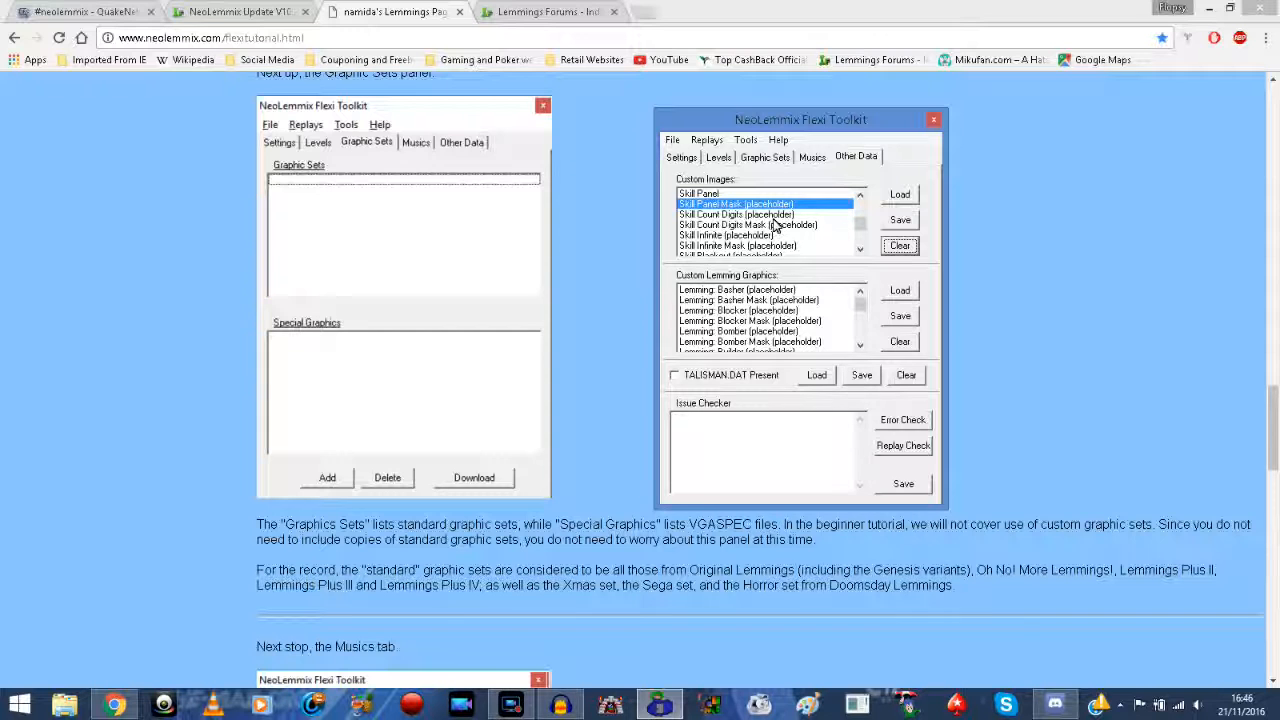
Step: Import skill_icons.png as the Skill Icon Backgrounds custom image, using its alpha channel for transparency
click(859, 249)
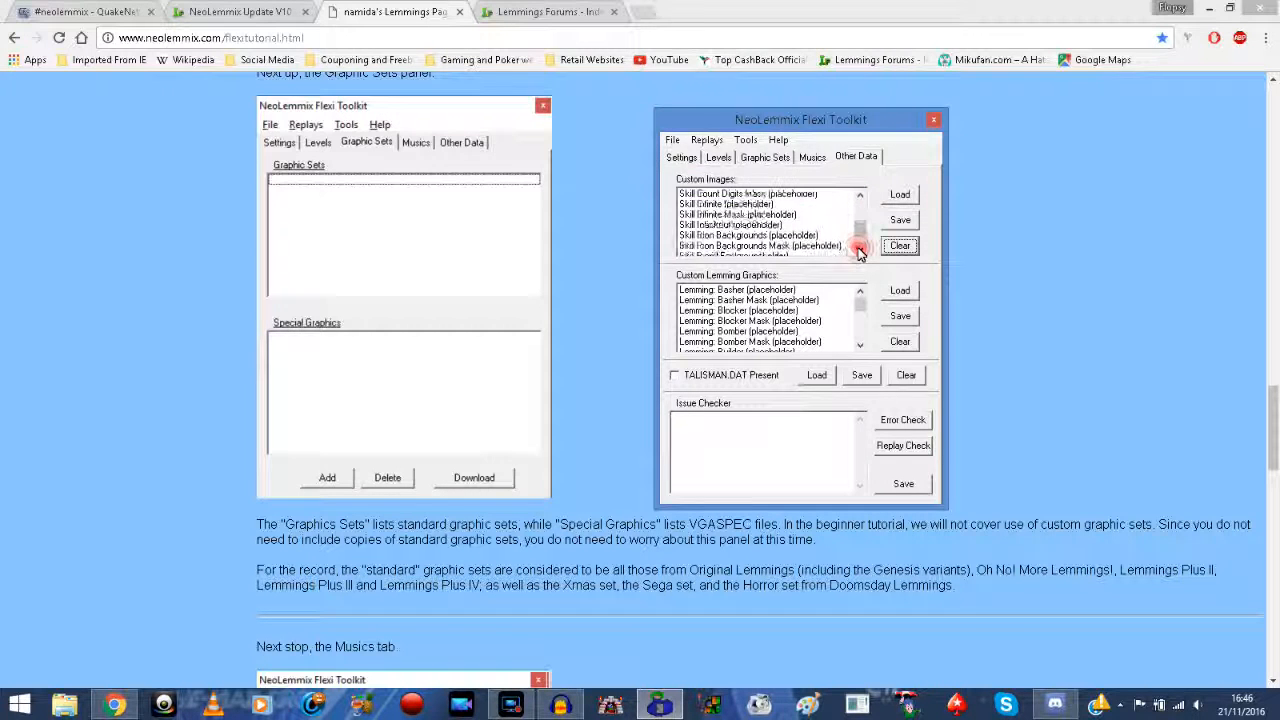
click(858, 249)
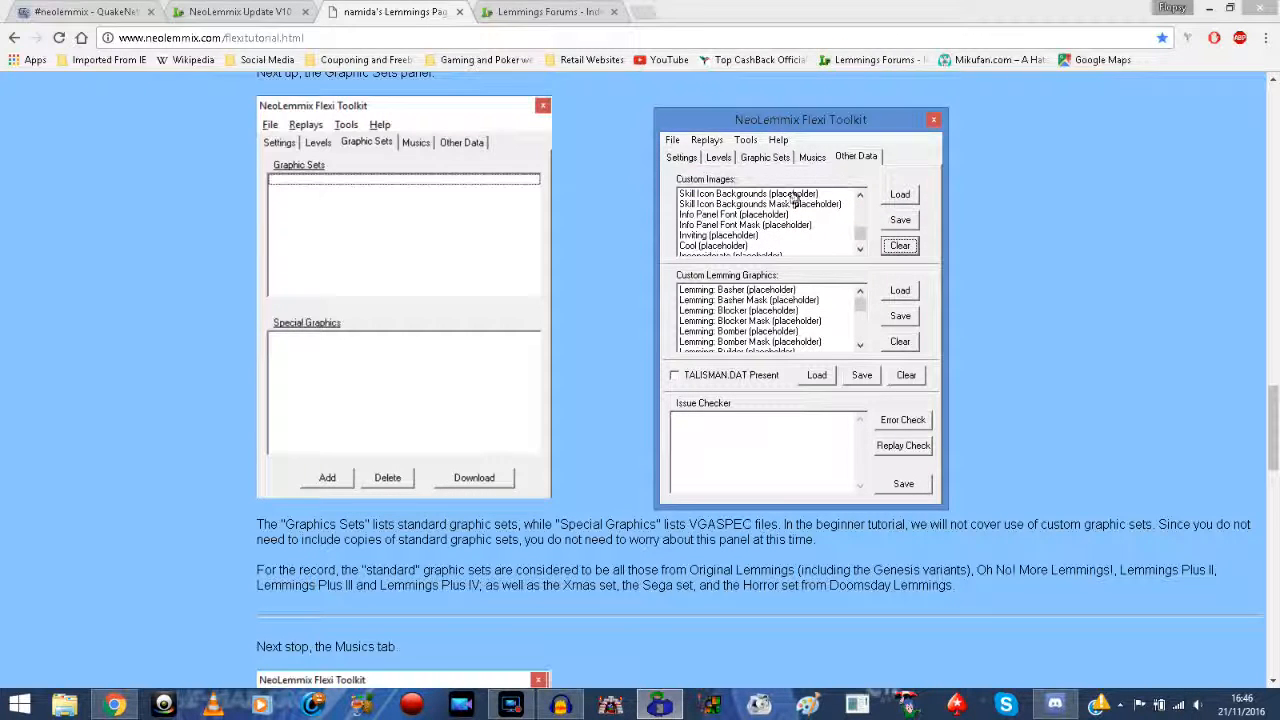
click(752, 194)
click(900, 194)
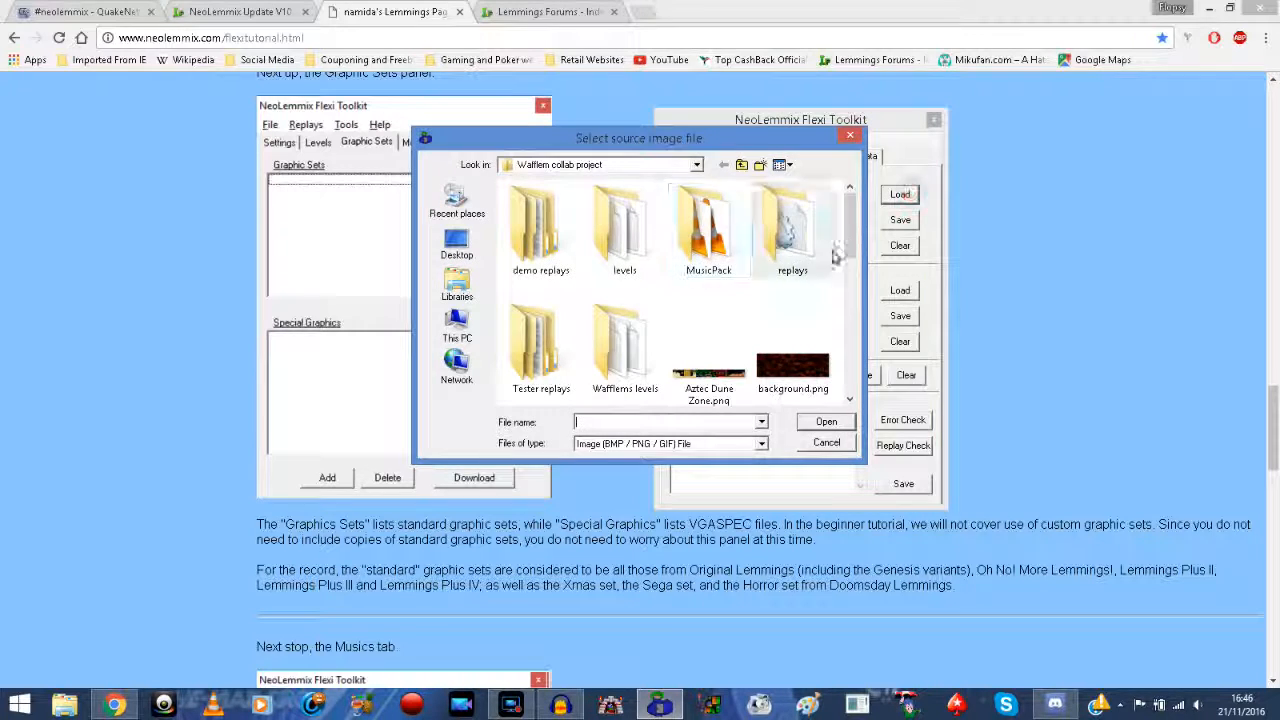
drag(848, 212, 888, 374)
double_click(551, 396)
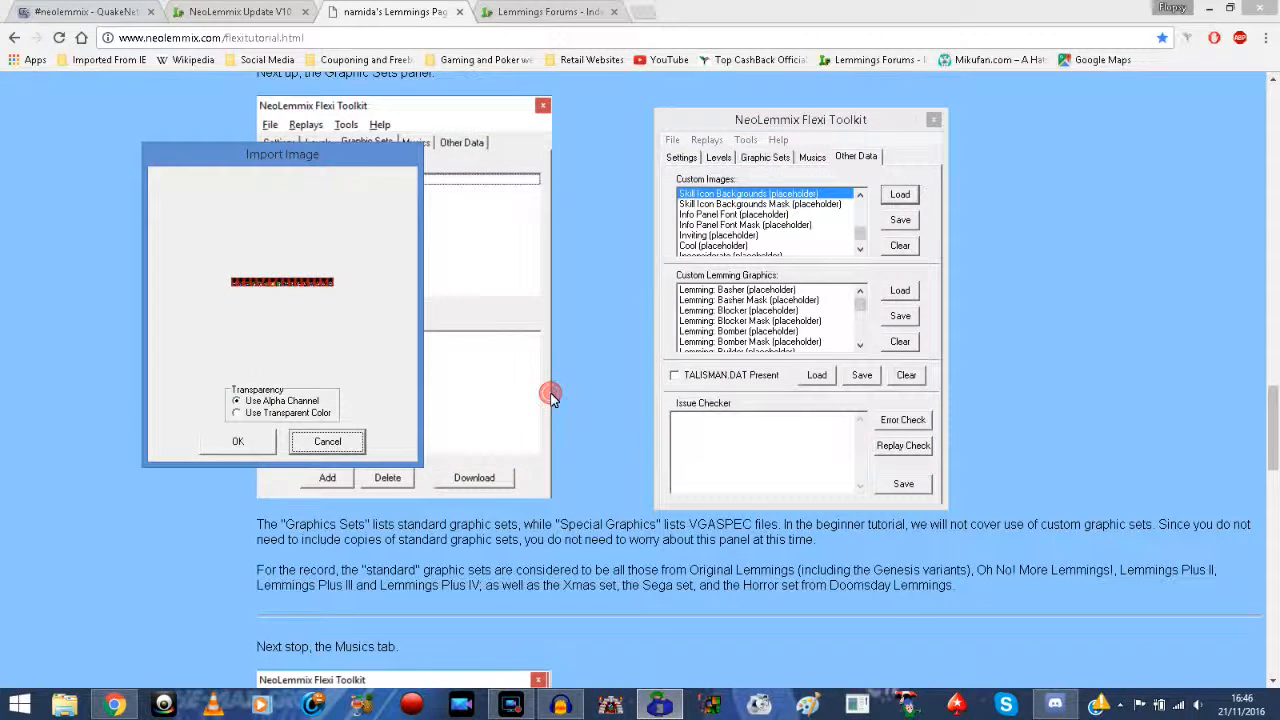
click(238, 441)
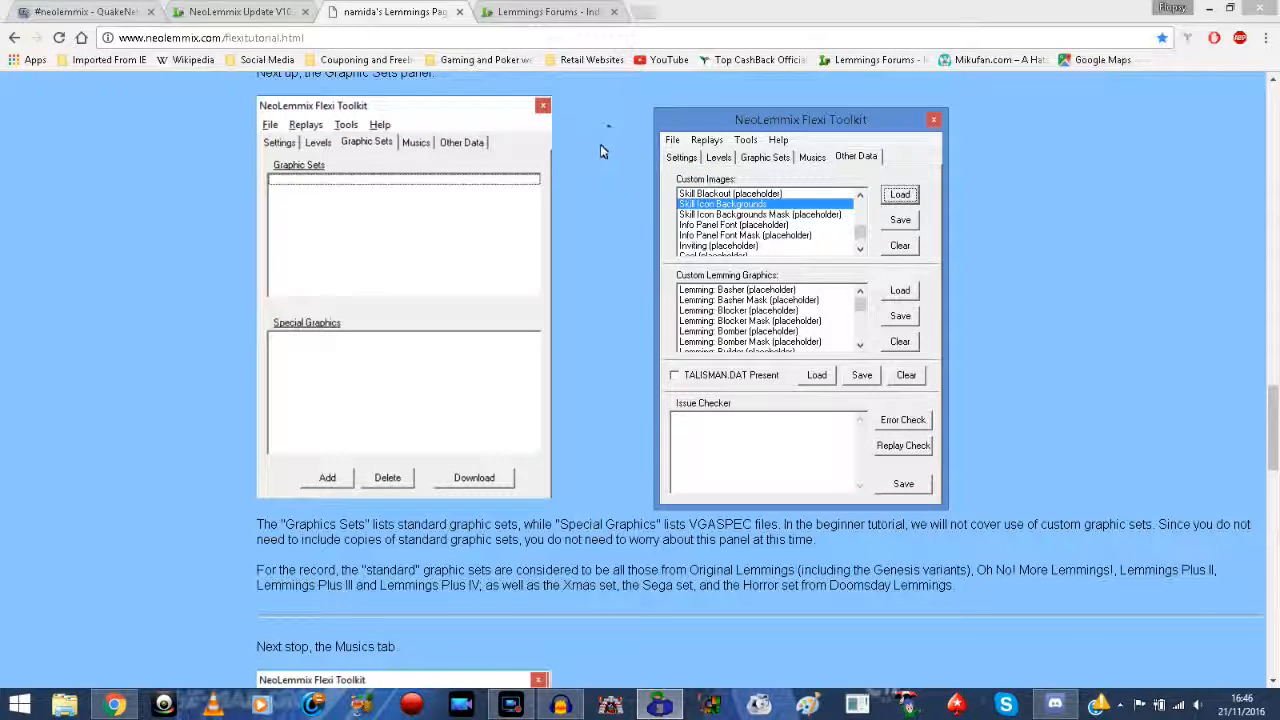
Step: Switch to the Flexi tutorial web page in Chrome and open the Intermediate Tutorial linked at its end
click(644, 212)
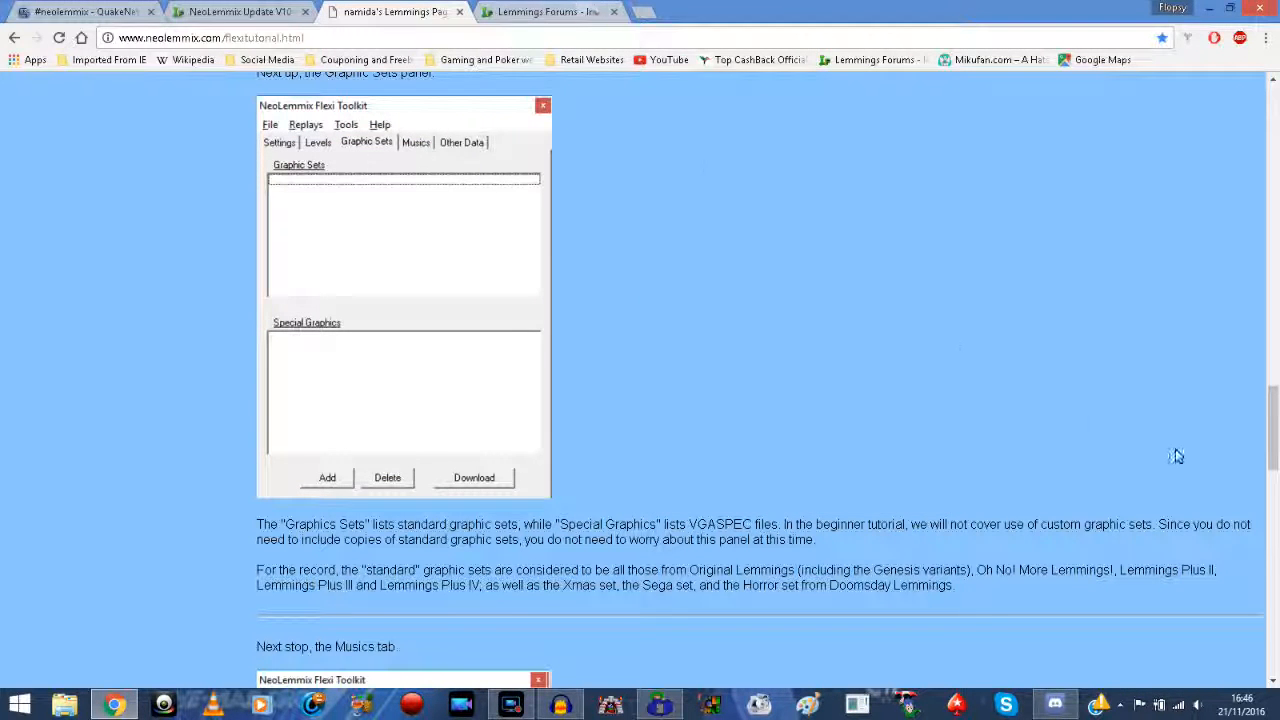
drag(1273, 425, 1275, 665)
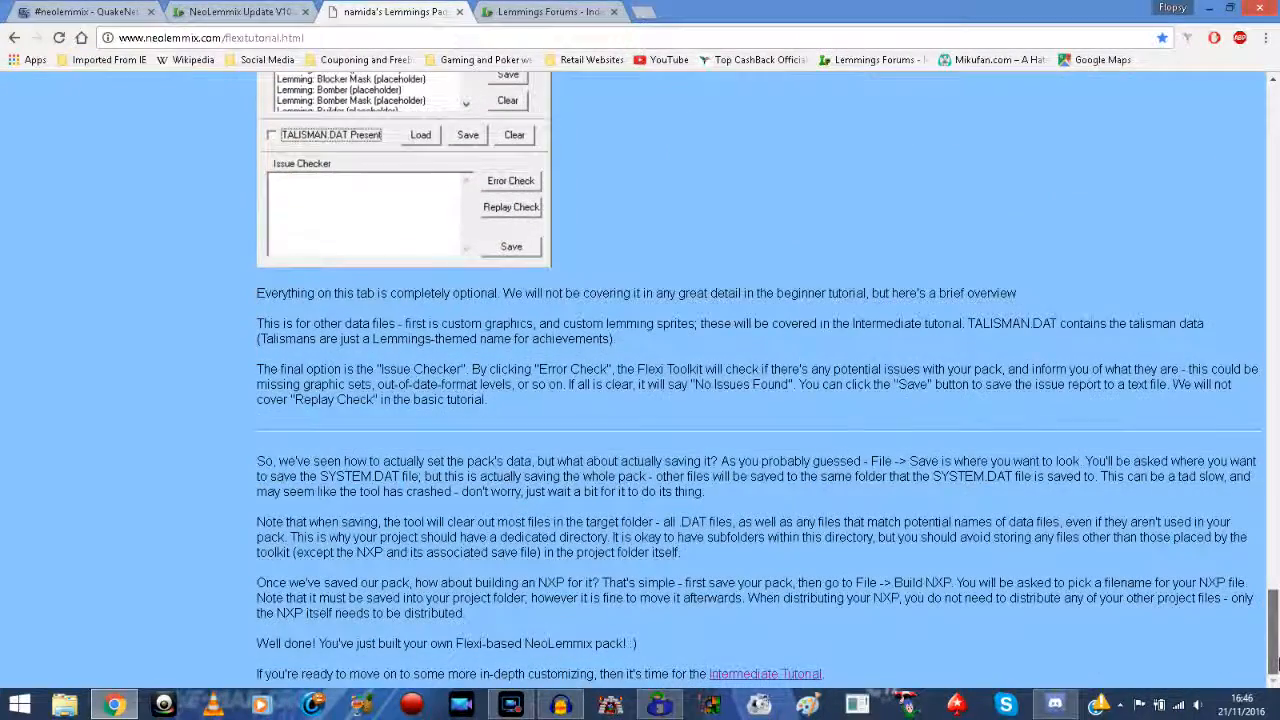
click(760, 673)
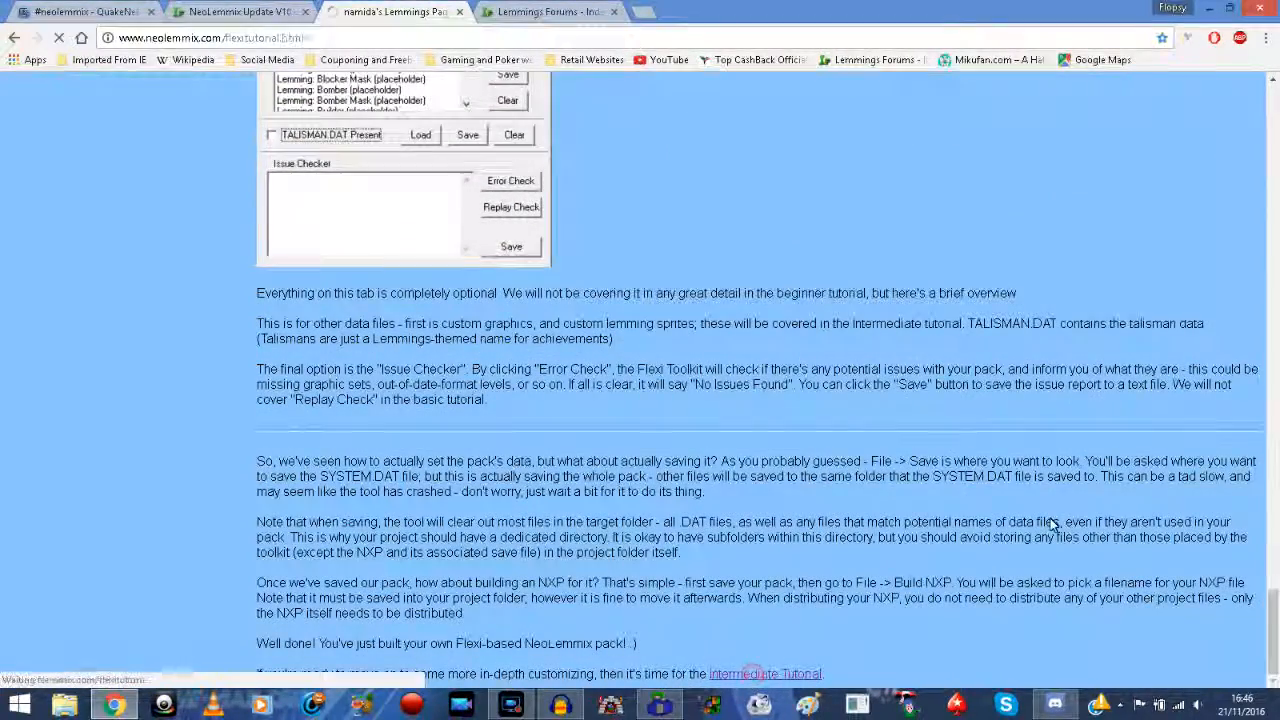
Step: Download the default system images zip from the Intermediate Tutorial's custom images section and dismiss the download notice
drag(1275, 90, 1276, 595)
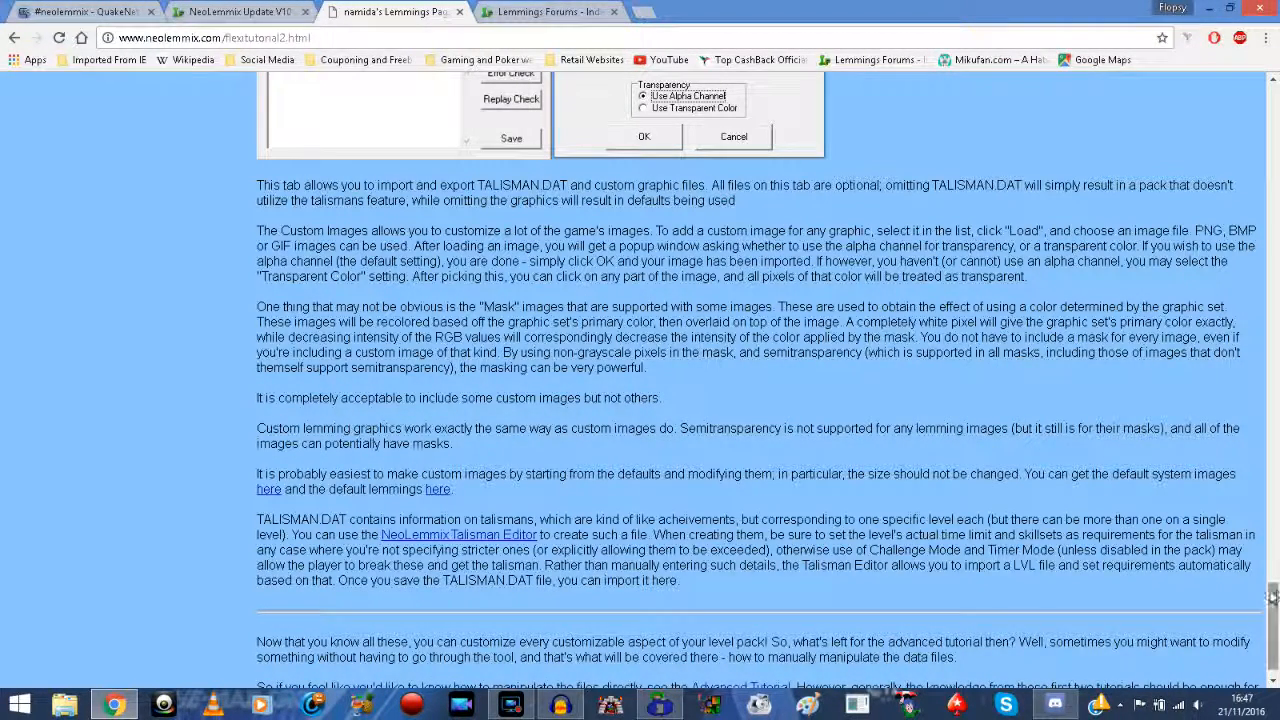
click(272, 492)
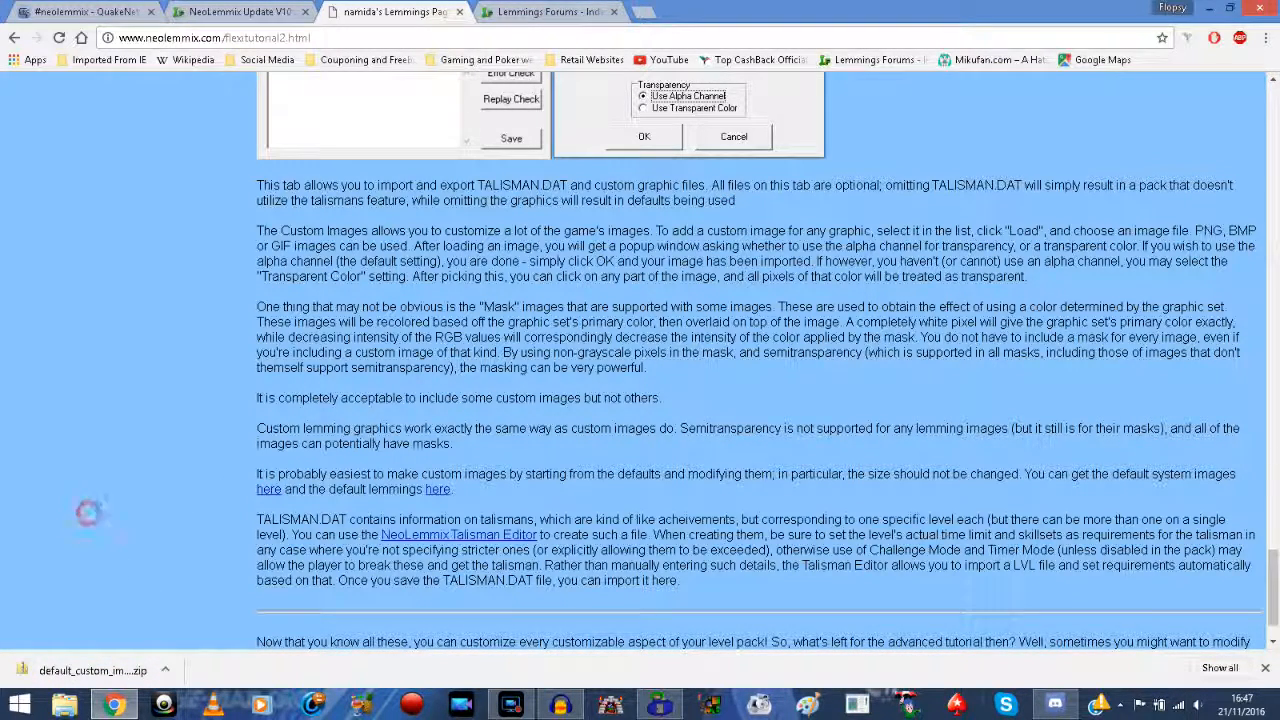
drag(1274, 574, 1275, 558)
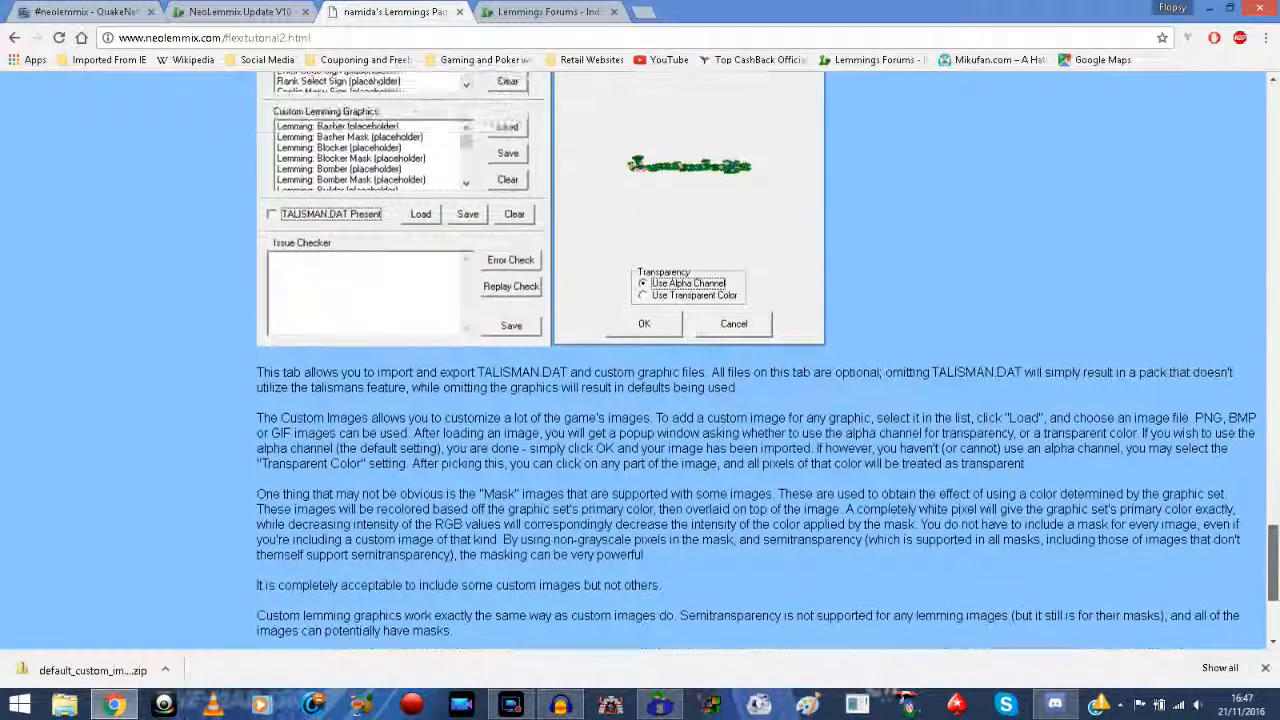
click(1267, 669)
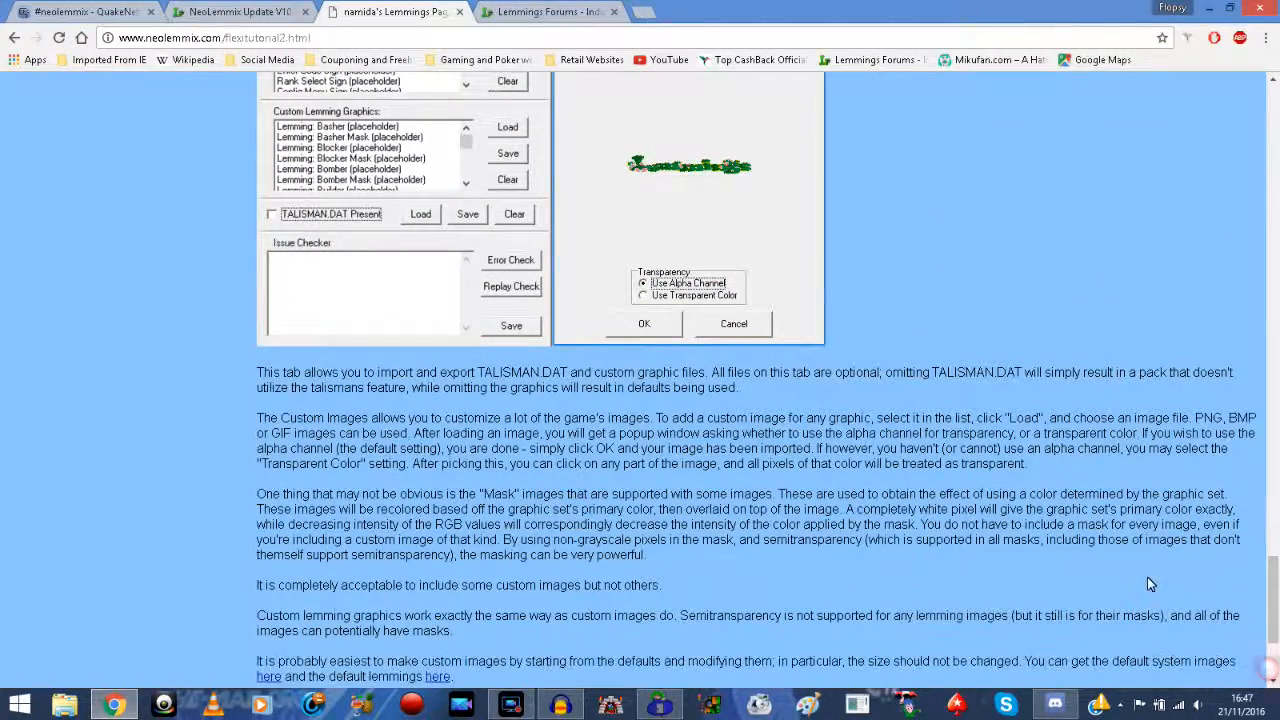
Step: Review the Intermediate Tutorial from its Settings introduction through graphic sets to the custom images, TALISMAN.DAT and Advanced Tutorial sections
scroll(1273, 580, down, 1)
drag(1273, 580, 1260, 92)
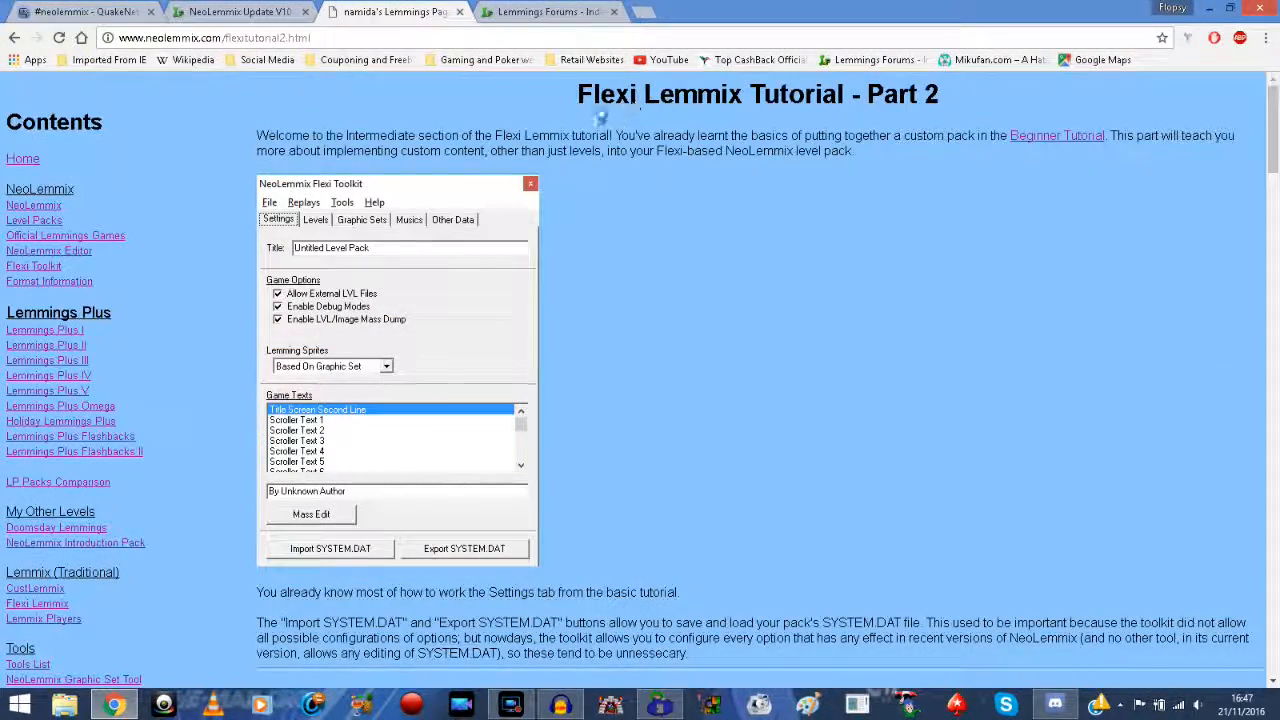
drag(1274, 116, 1273, 95)
drag(1274, 123, 1277, 352)
click(511, 705)
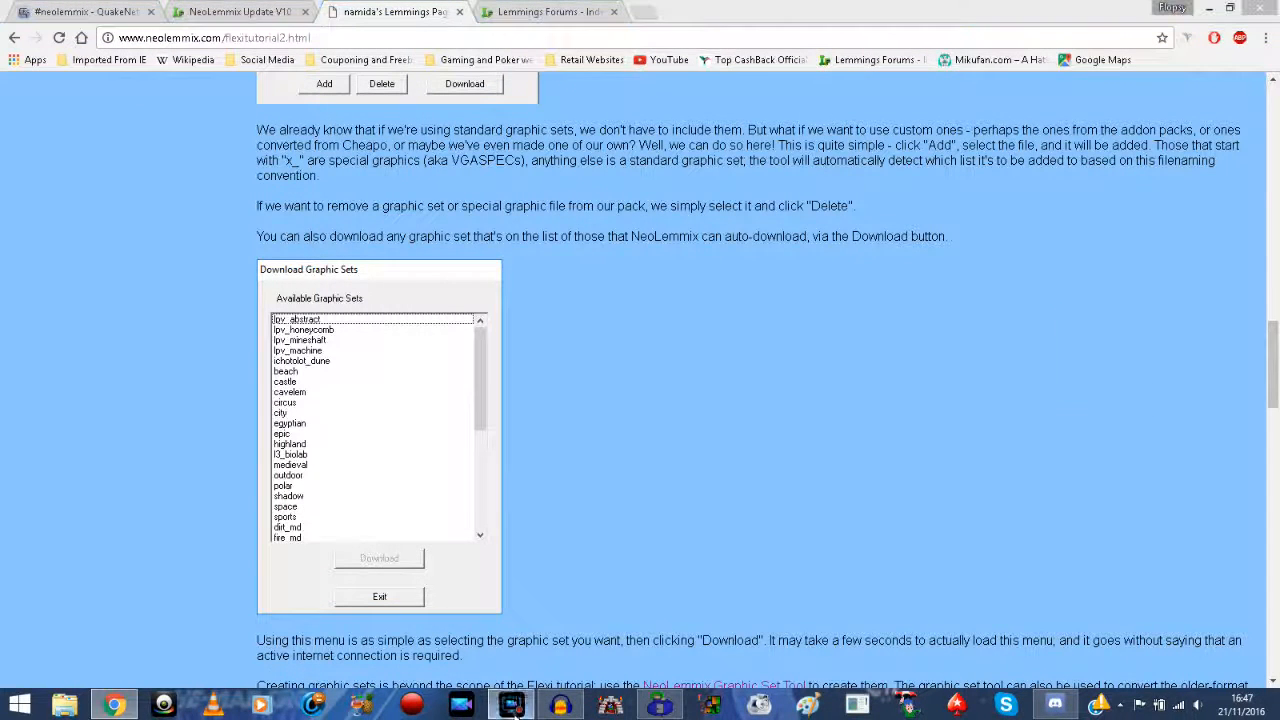
click(1240, 325)
drag(1275, 355, 1272, 645)
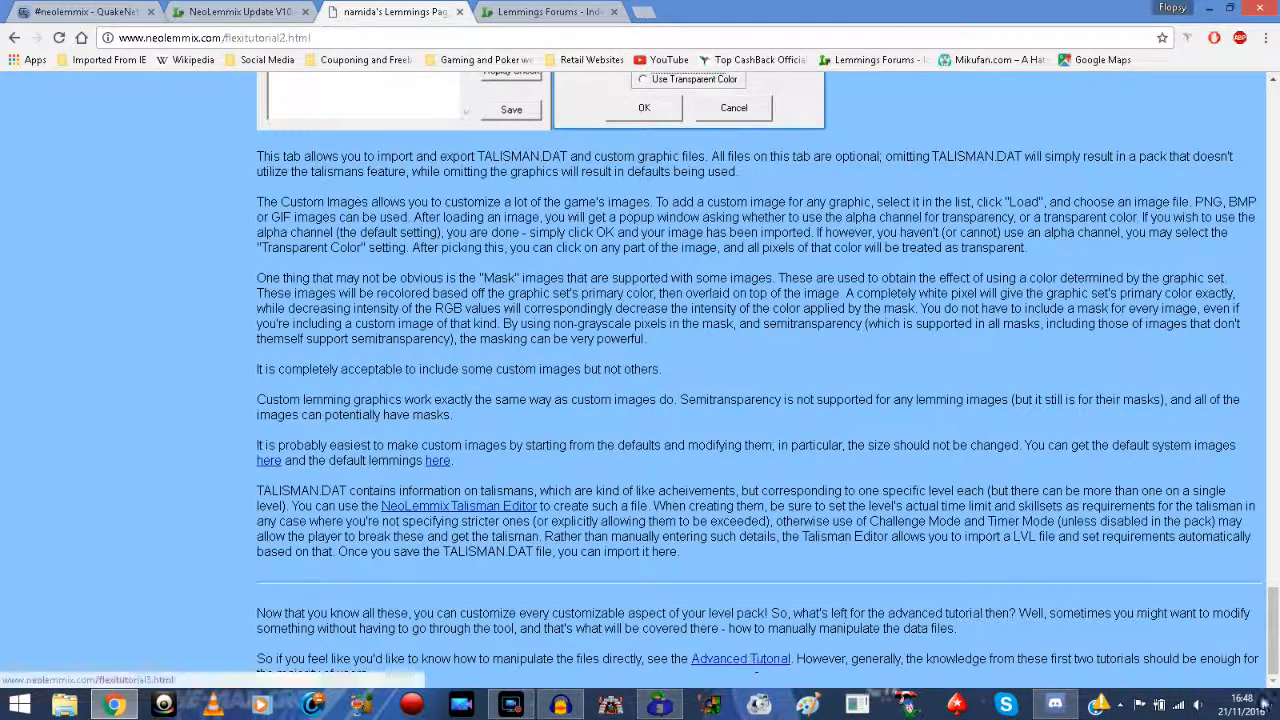
Step: Open the Advanced Tutorial linked at the end of the Intermediate Tutorial and view its introduction and project file list
click(758, 658)
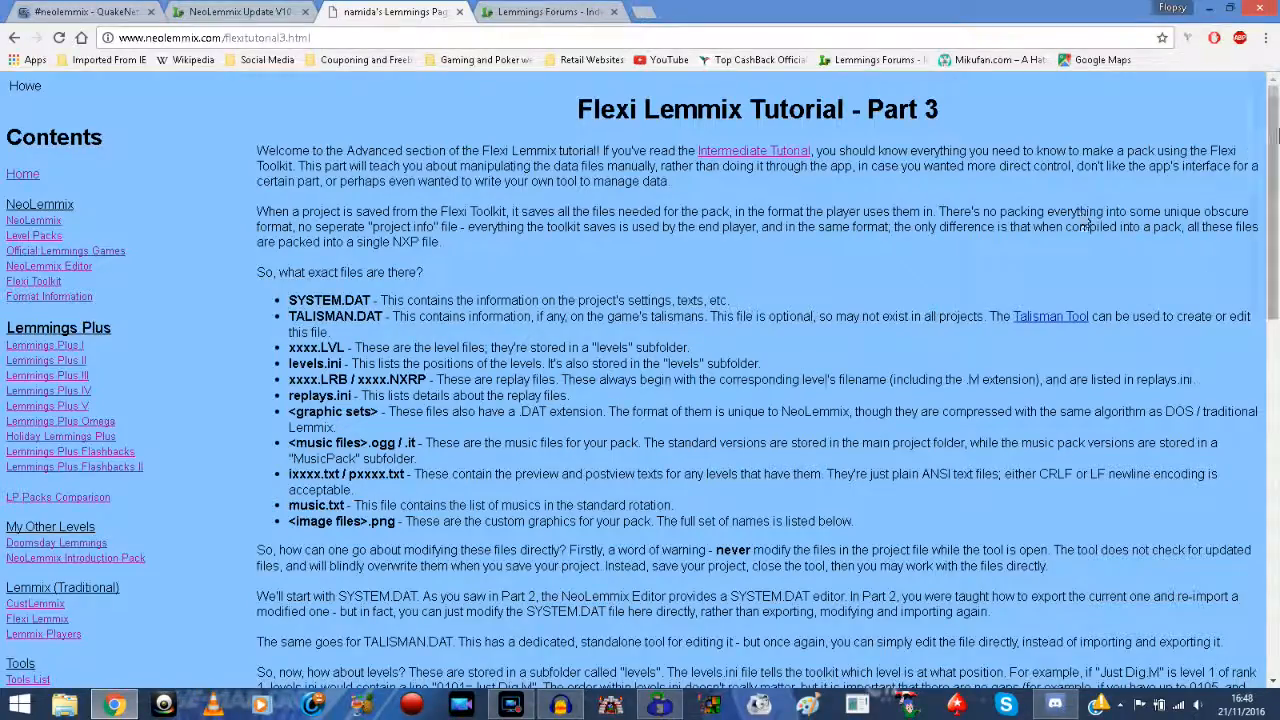
mouse_move(1277, 122)
mouse_down()
mouse_move(1277, 567)
mouse_move(1278, 122)
mouse_up()
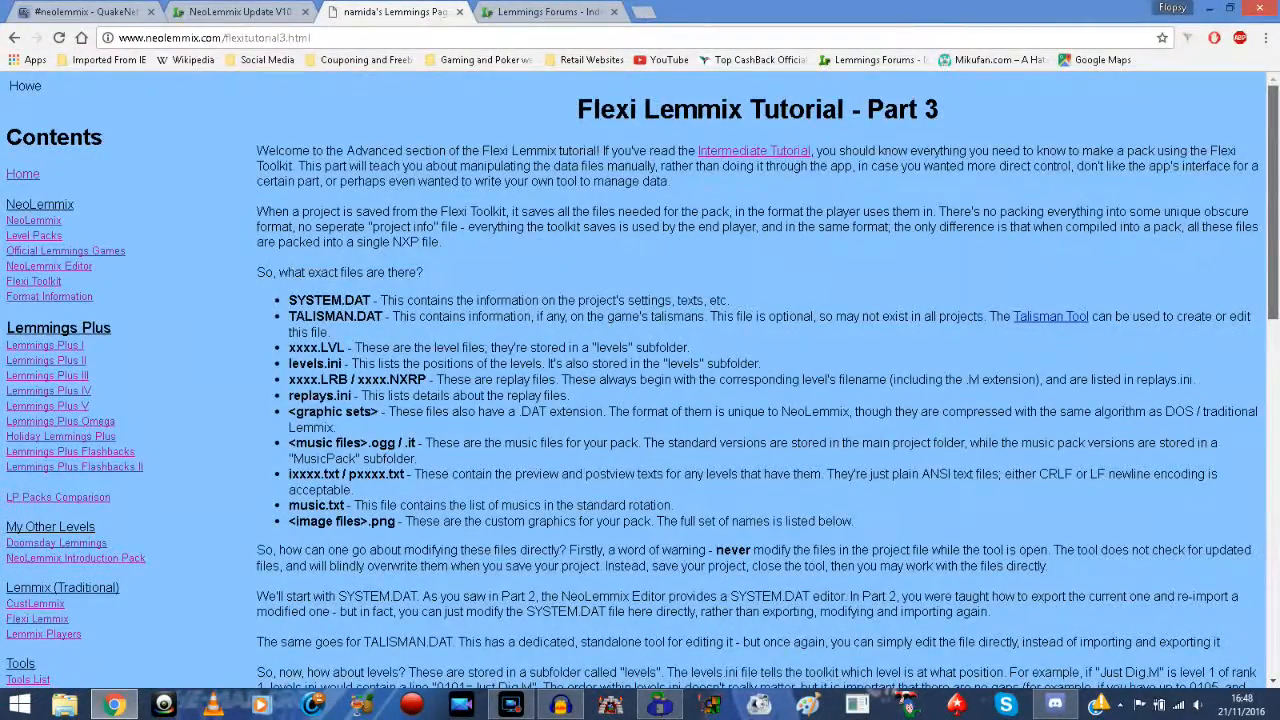
drag(1278, 122, 1277, 96)
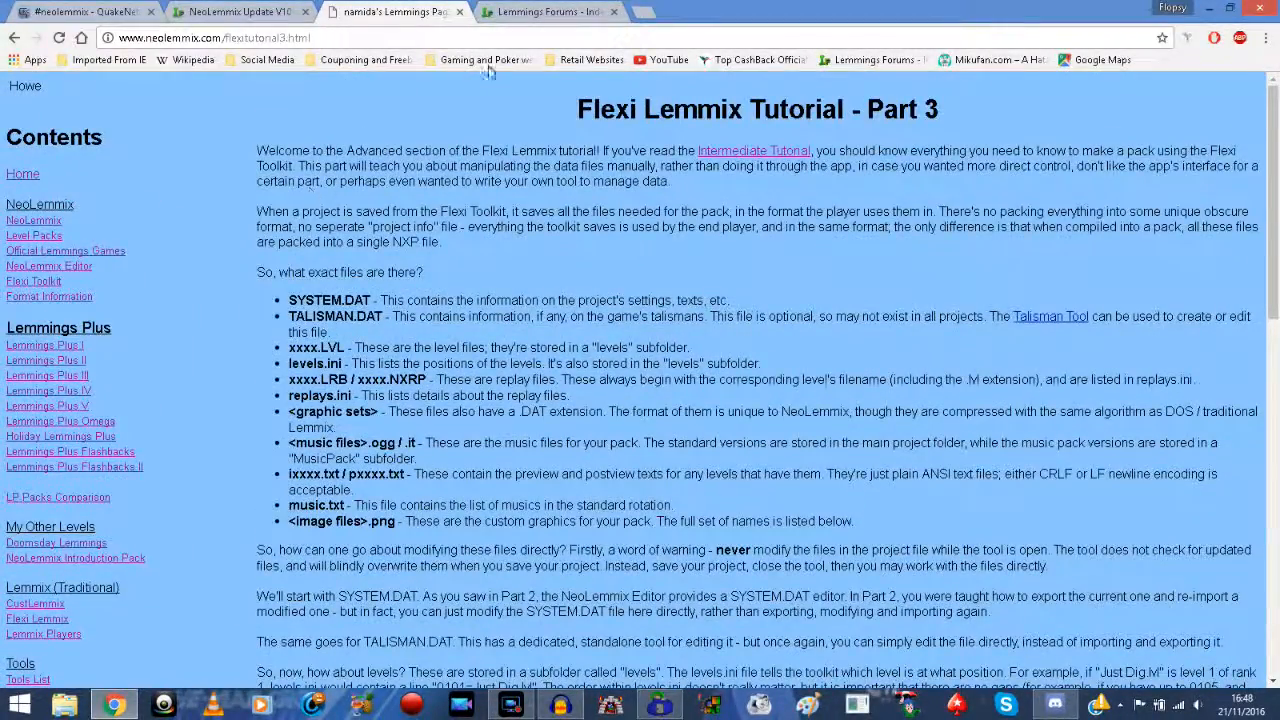
Step: Switch to the Flexi Toolkit and import the green info panel font image as the Info Panel Font, using its alpha channel for transparency
click(659, 705)
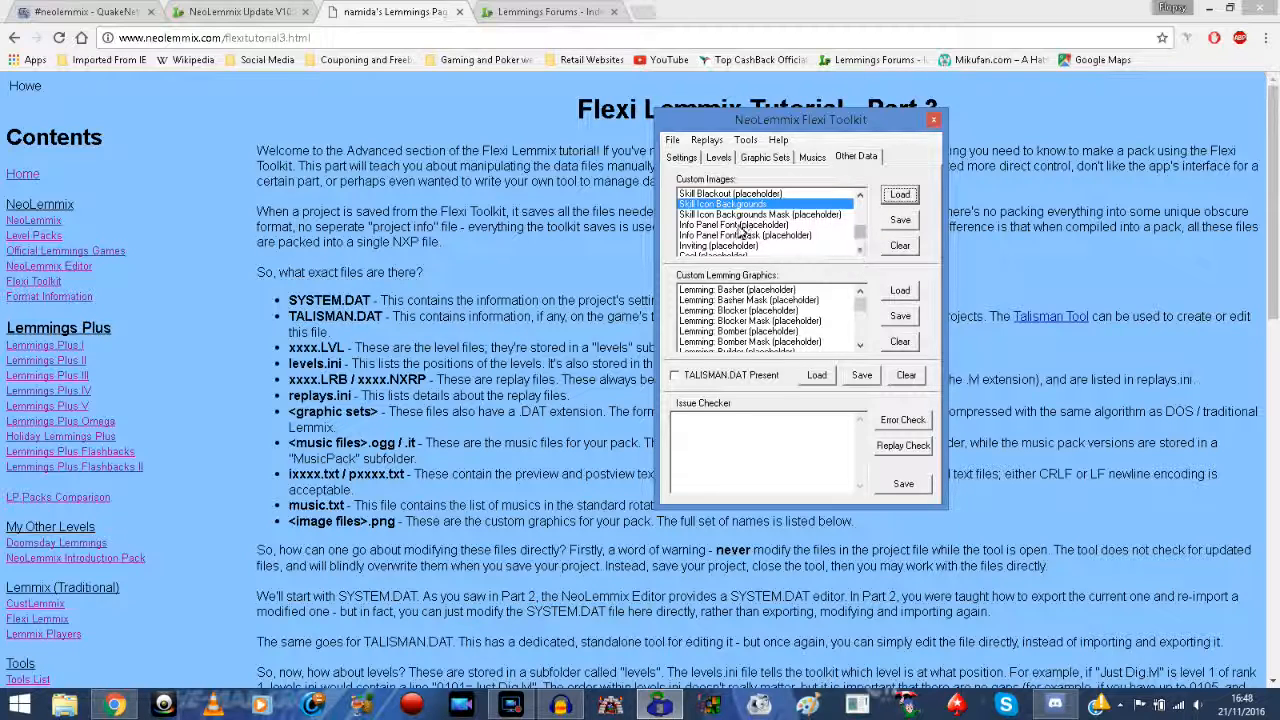
click(900, 194)
drag(855, 236, 864, 310)
click(708, 275)
double_click(625, 275)
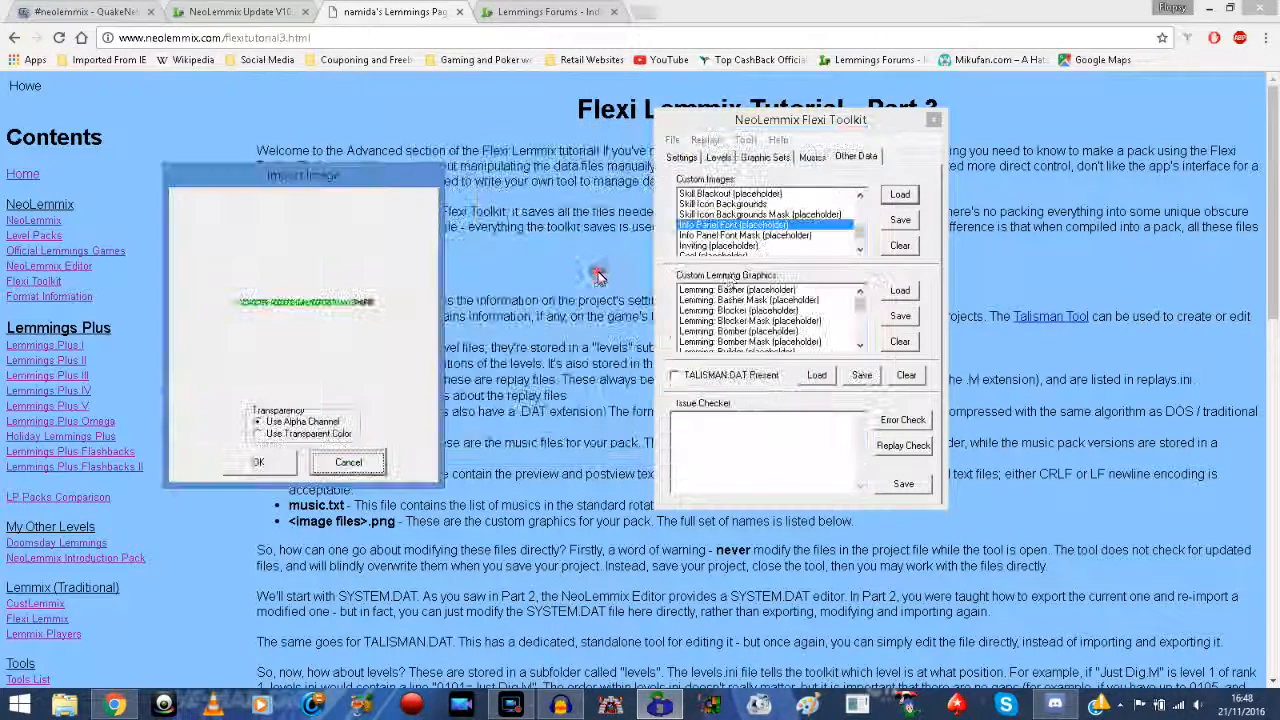
click(260, 434)
click(258, 421)
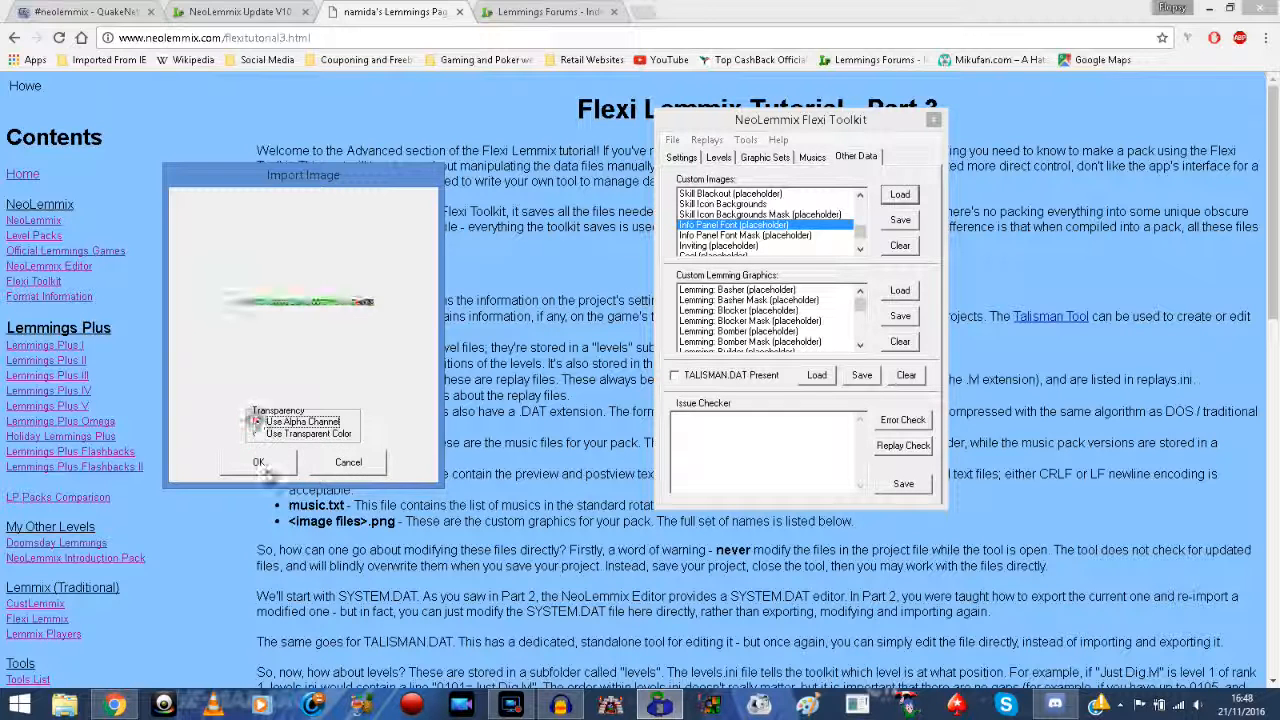
click(258, 462)
Step: Import the font's mask image as the Info Panel Font Mask custom image, using its alpha channel
click(722, 235)
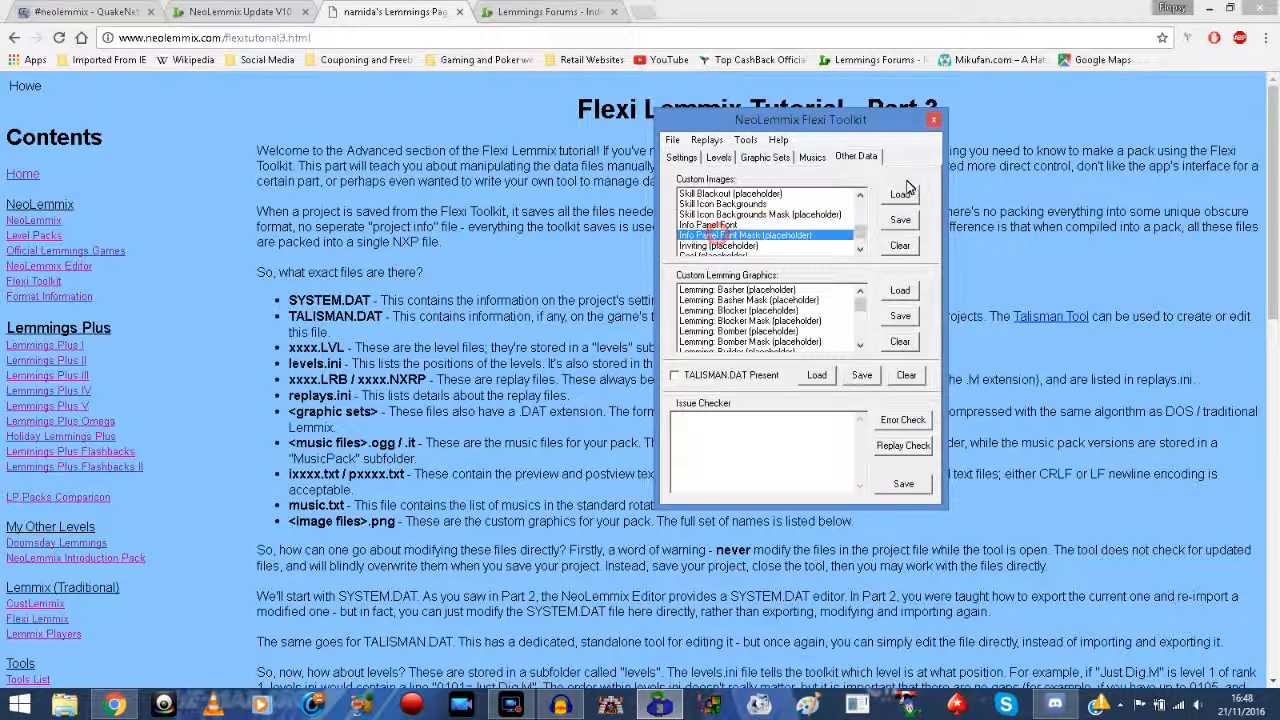
click(900, 194)
drag(849, 213, 888, 345)
double_click(708, 272)
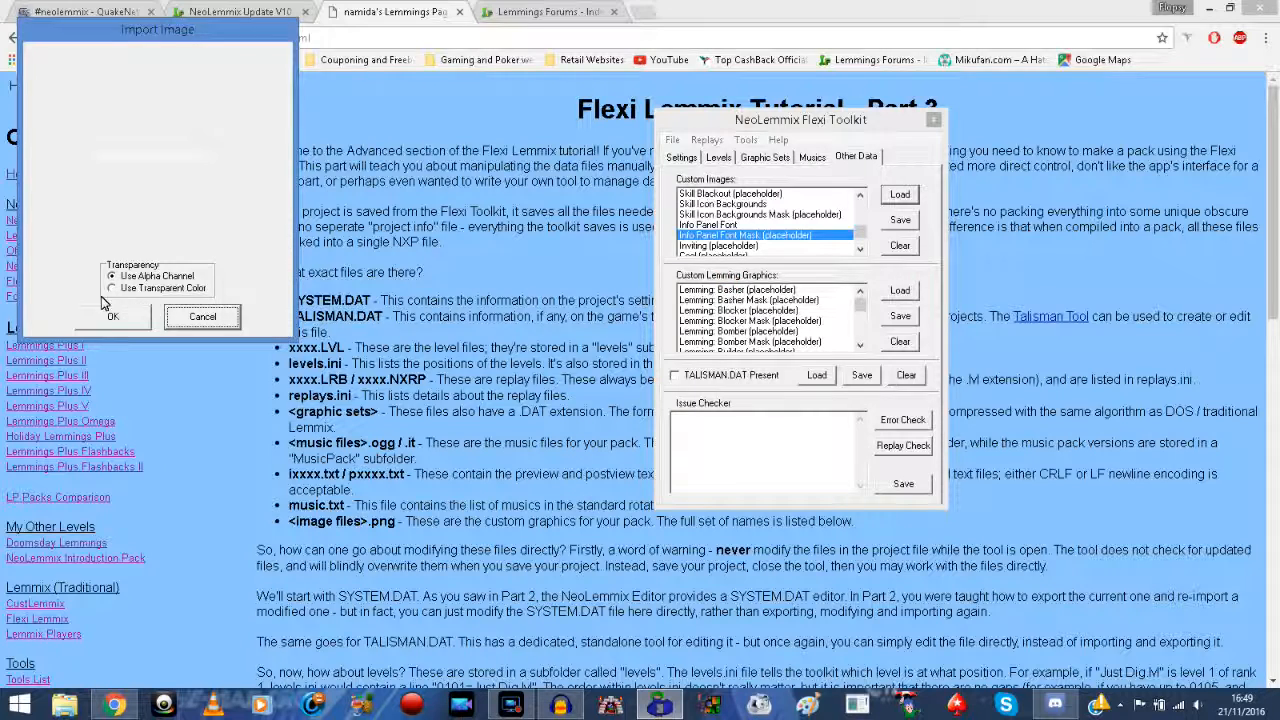
click(116, 318)
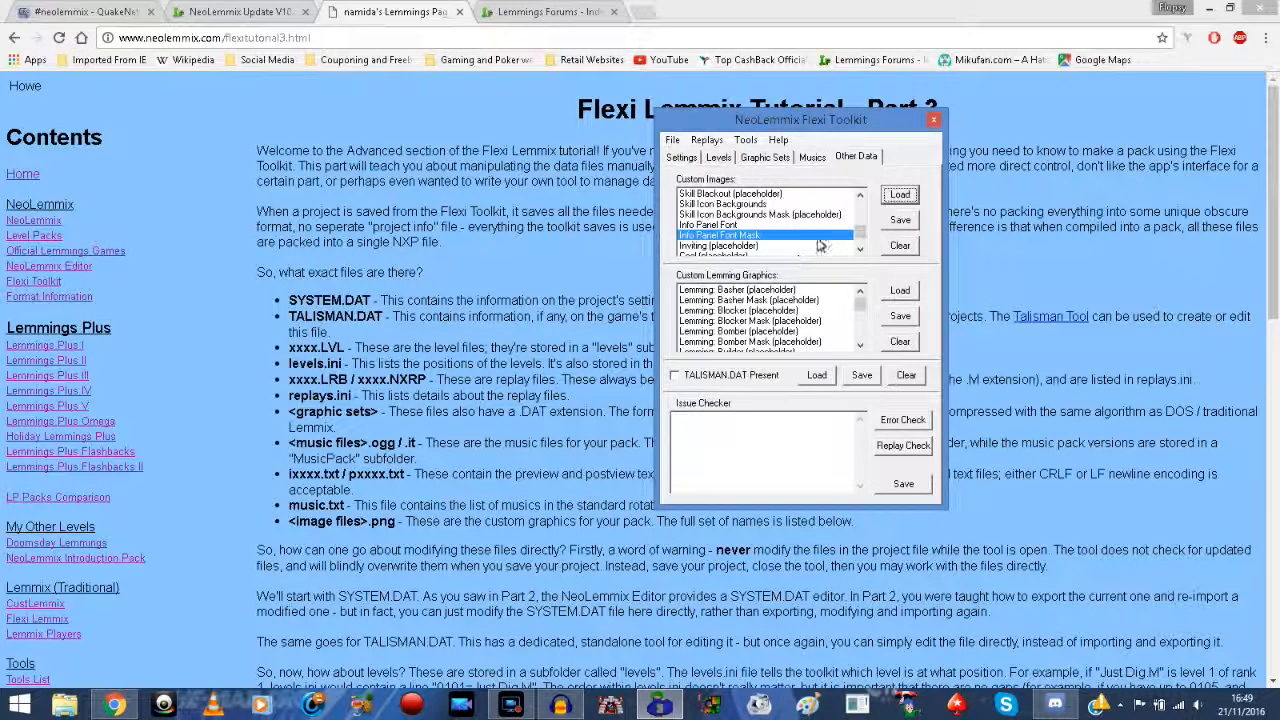
Step: Import the Inviting sign picture as the Inviting custom image, using its alpha channel
click(860, 249)
click(860, 249)
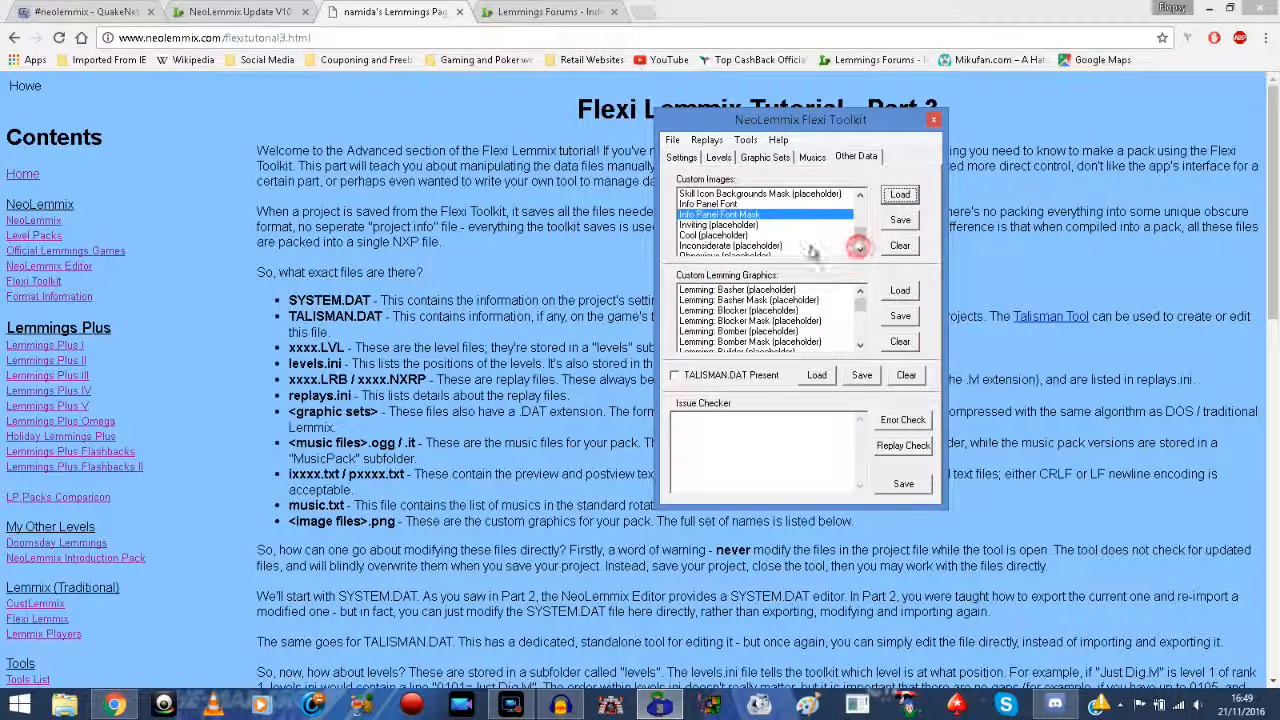
click(716, 225)
click(900, 194)
drag(850, 200, 874, 326)
double_click(797, 234)
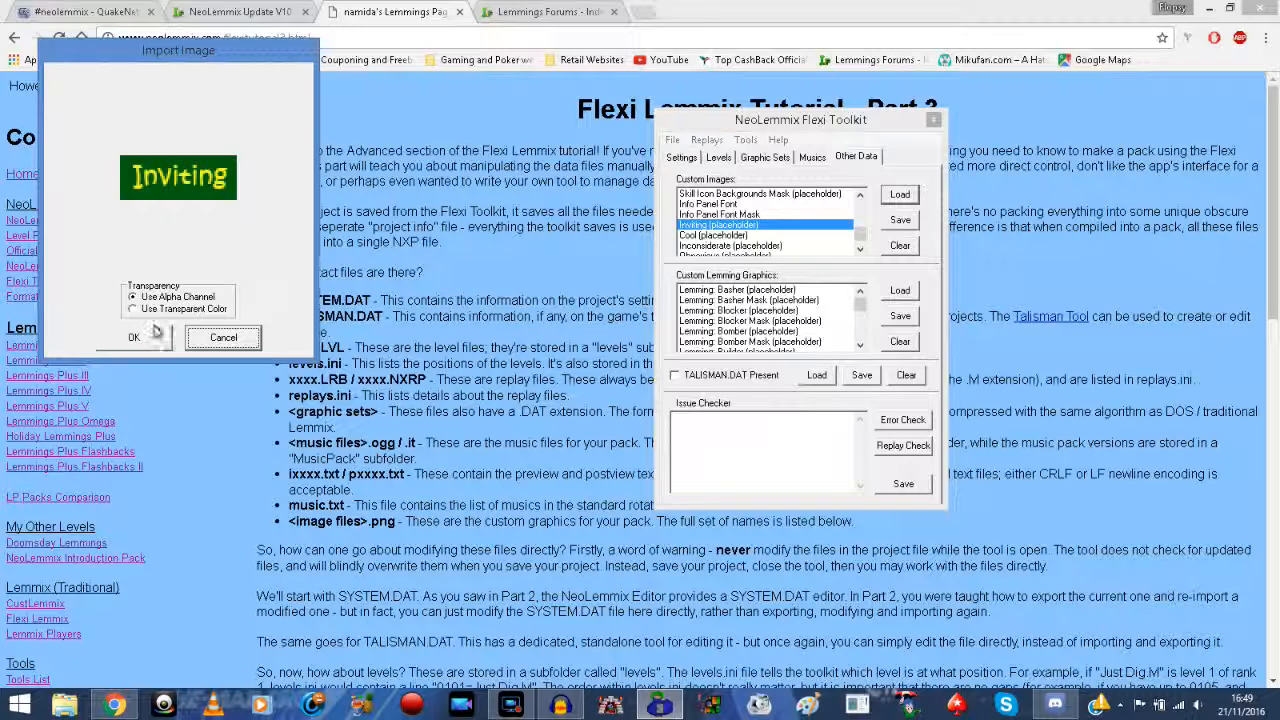
click(150, 336)
Step: Import rank_02.png as the Cool custom image
click(860, 249)
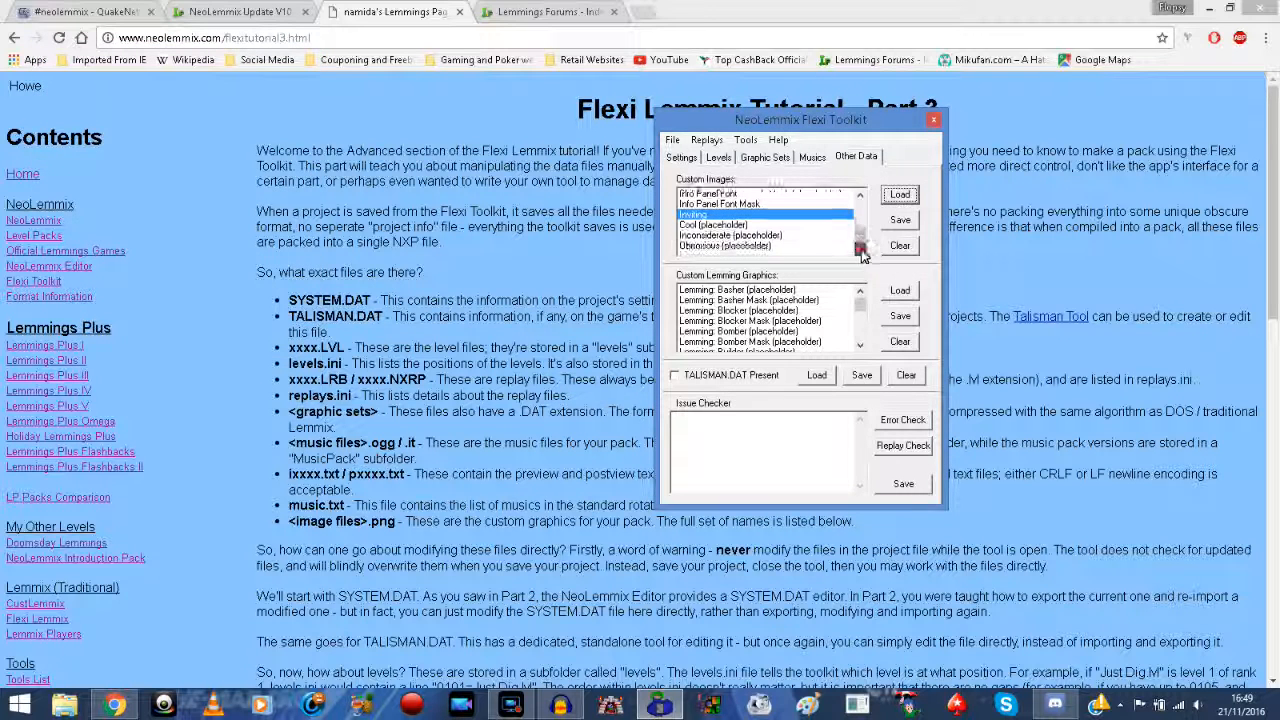
click(899, 194)
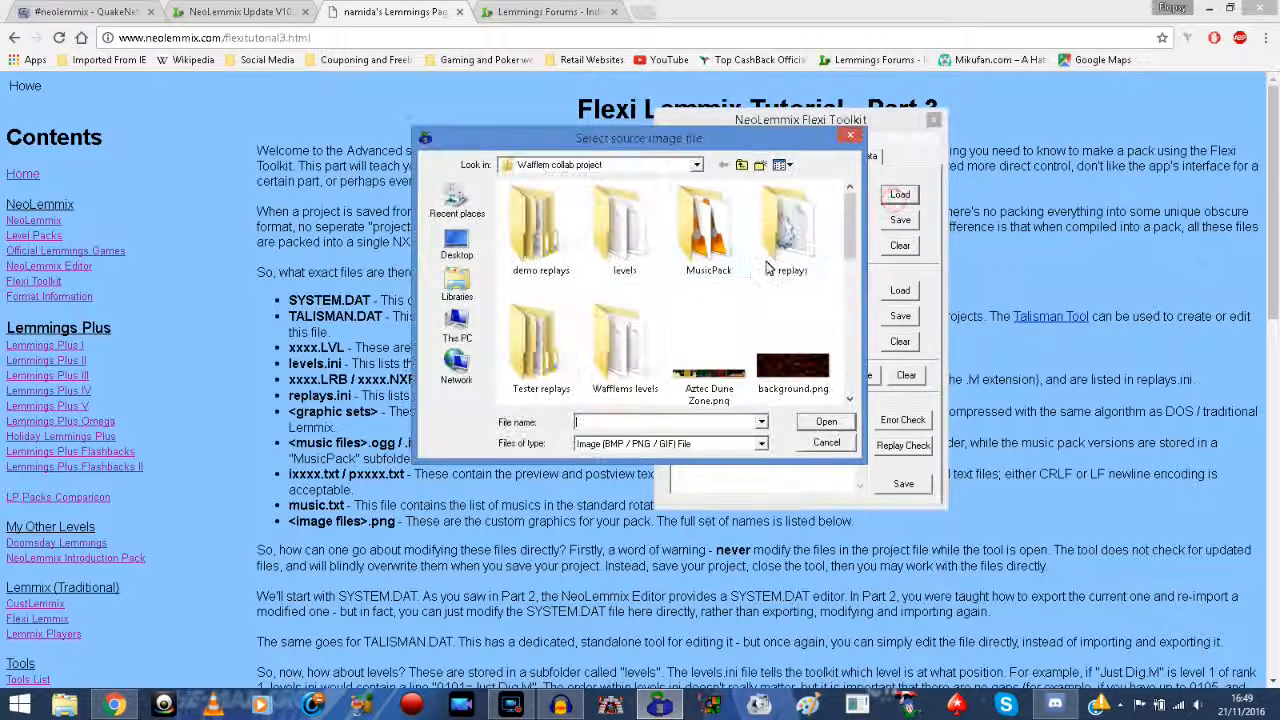
scroll(848, 300, down, 5)
double_click(540, 368)
click(133, 357)
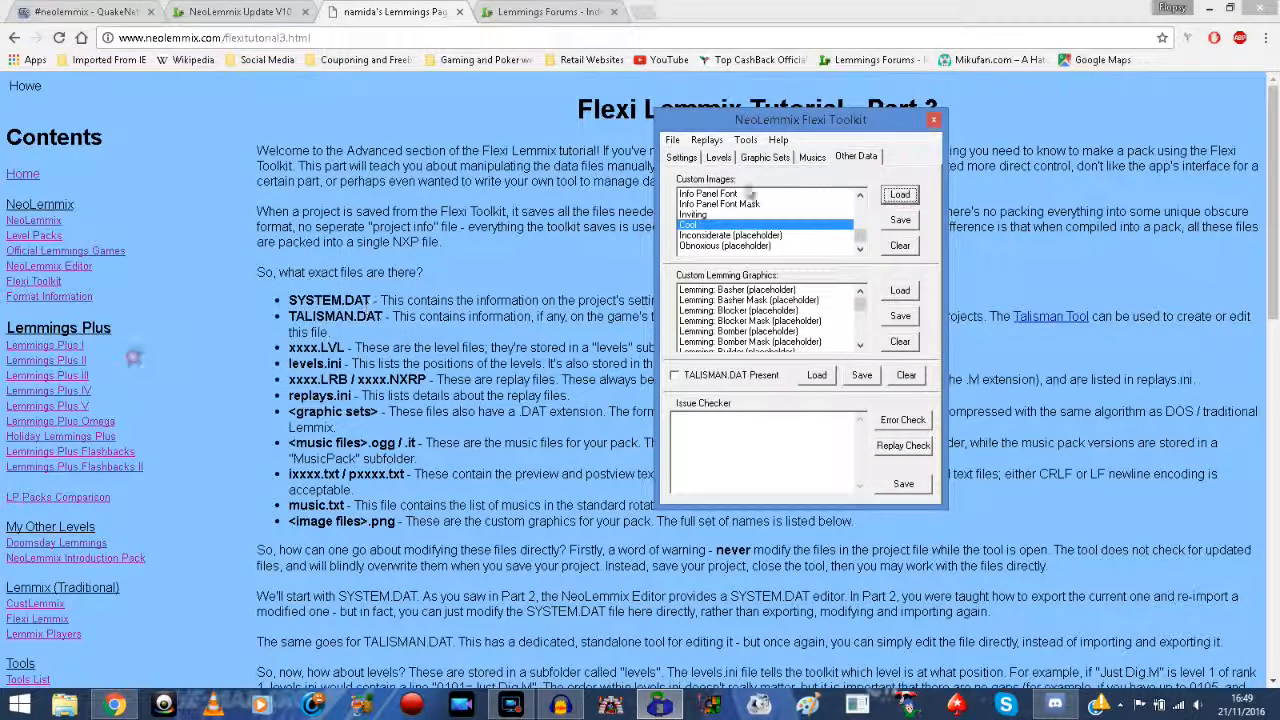
Step: Import rank_04.png as the Inconsiderate custom image
click(688, 234)
click(899, 194)
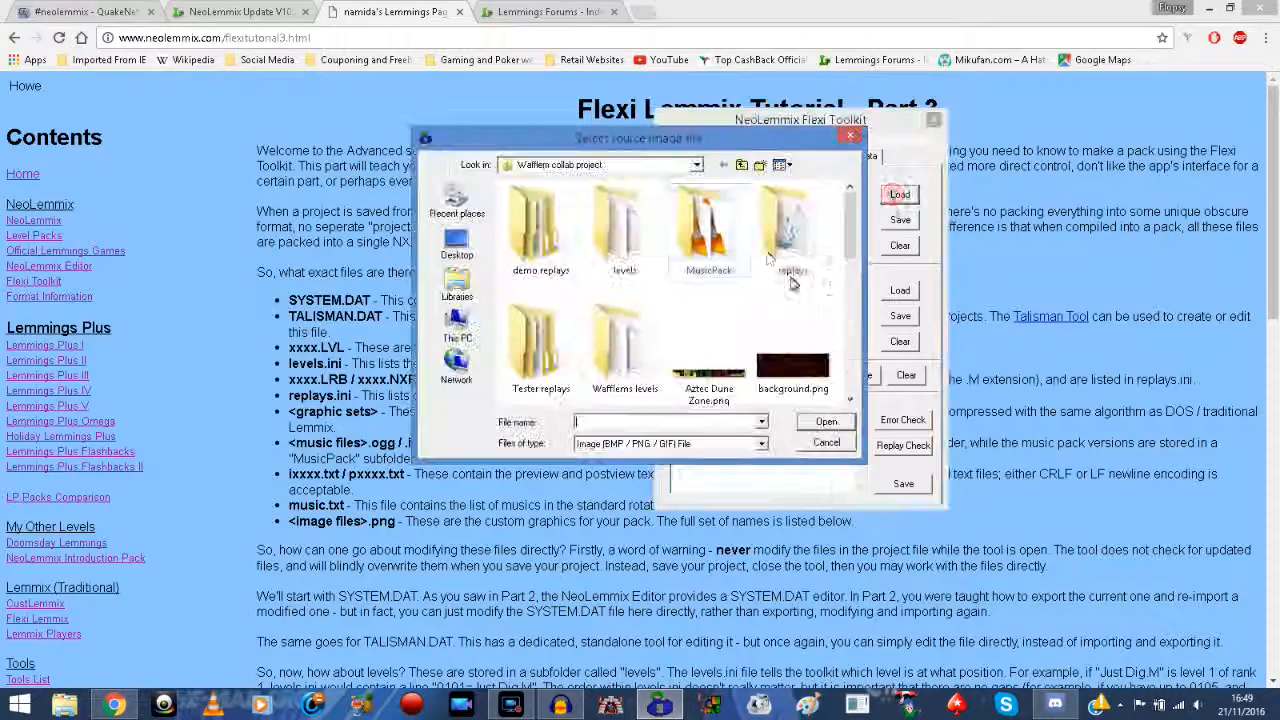
scroll(850, 300, down, 5)
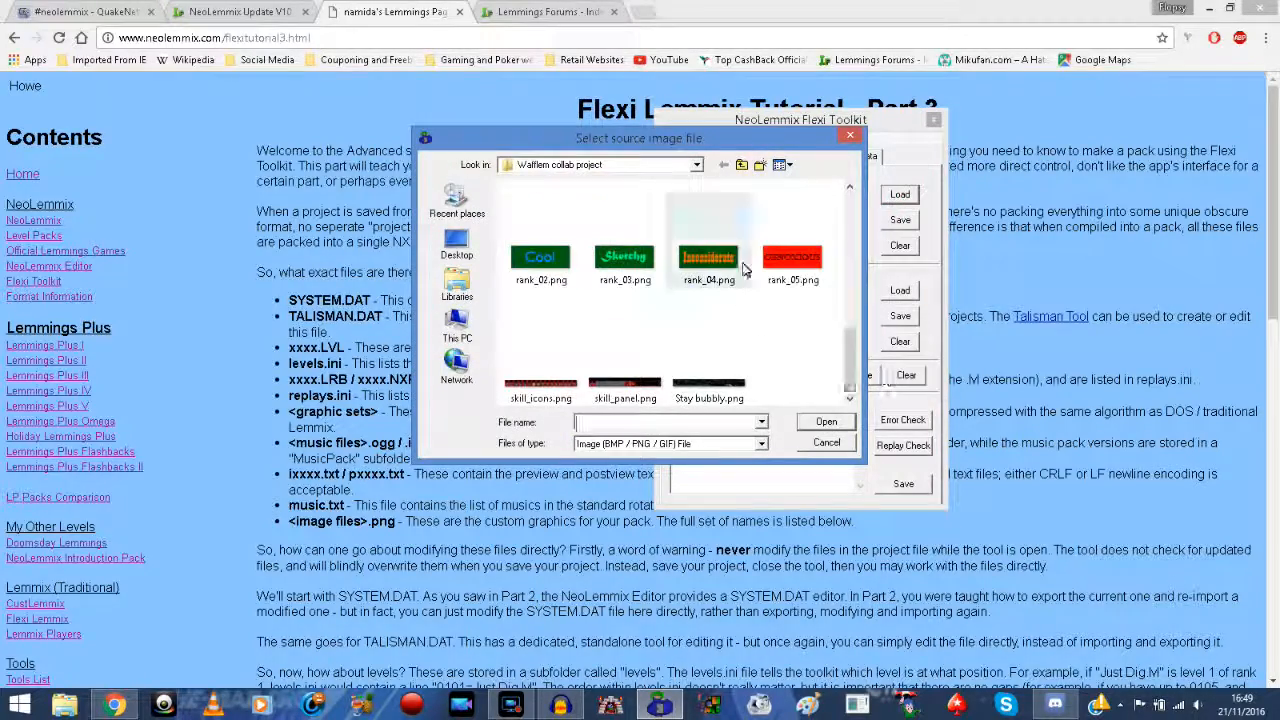
double_click(712, 262)
click(185, 376)
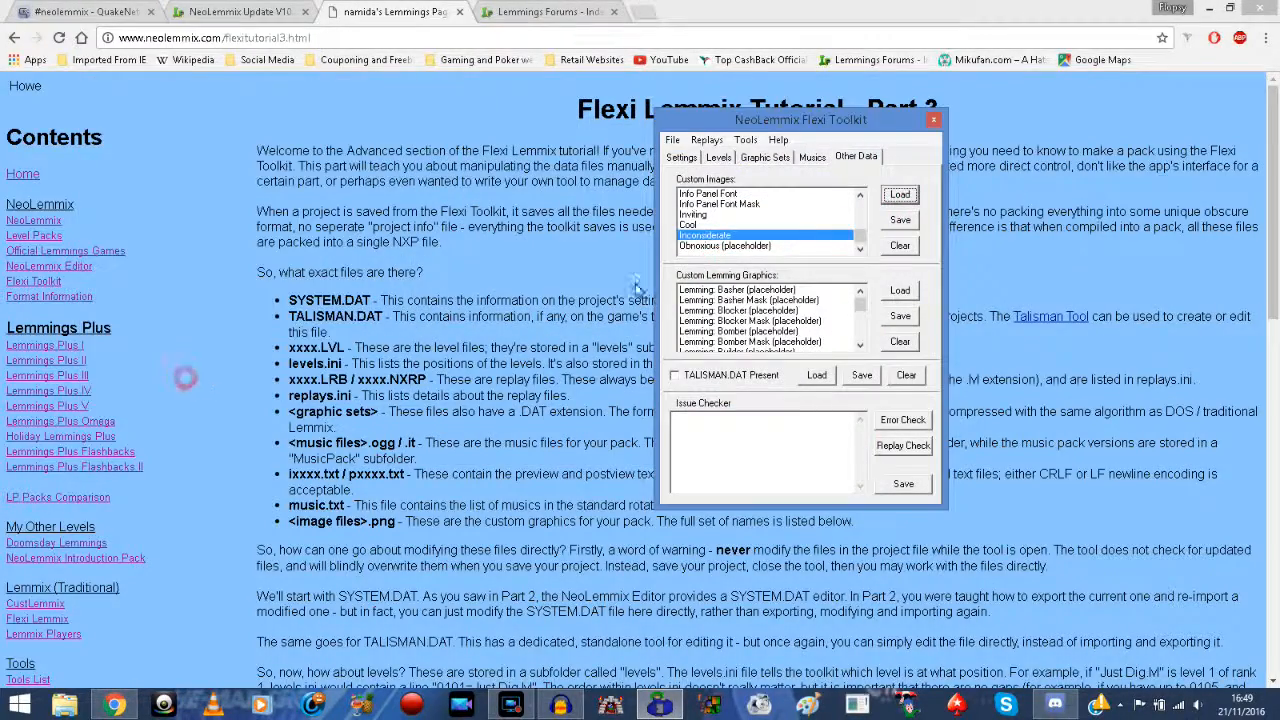
Step: Import rank_05.png as the Obnoxious custom image, using its alpha channel for transparency
click(722, 246)
click(899, 194)
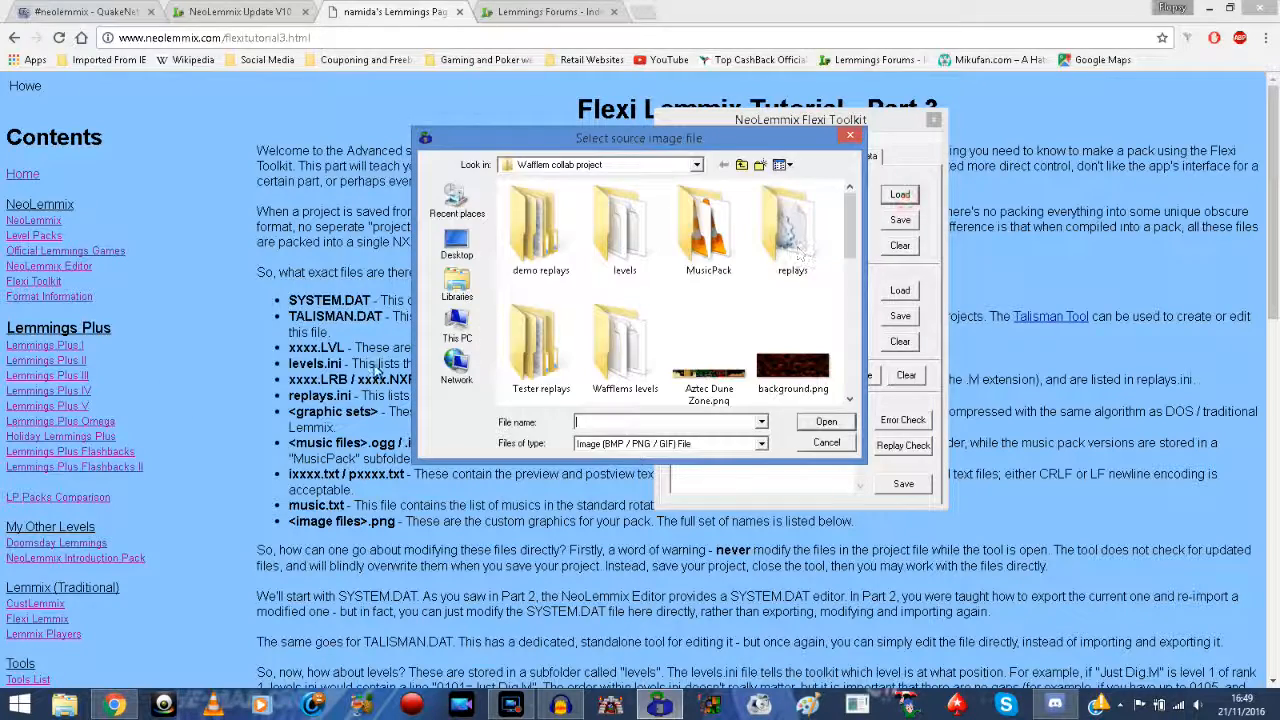
scroll(745, 287, down, 5)
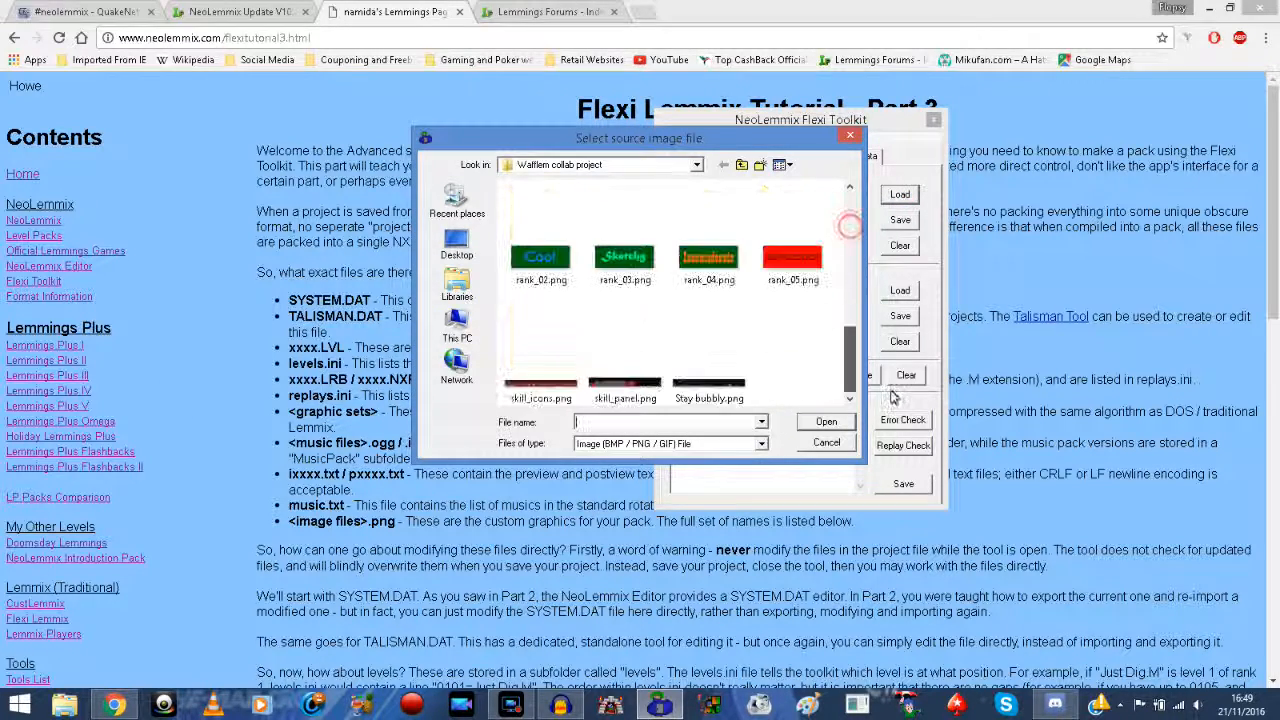
click(702, 258)
double_click(792, 258)
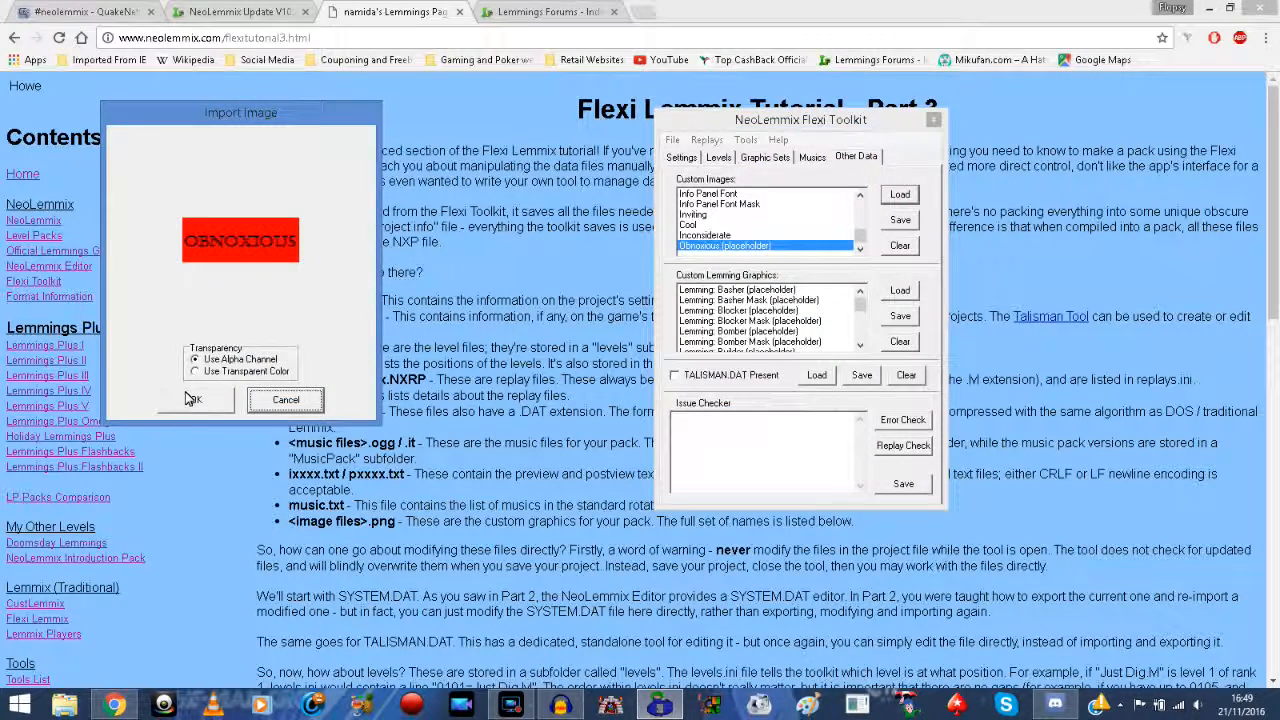
click(190, 399)
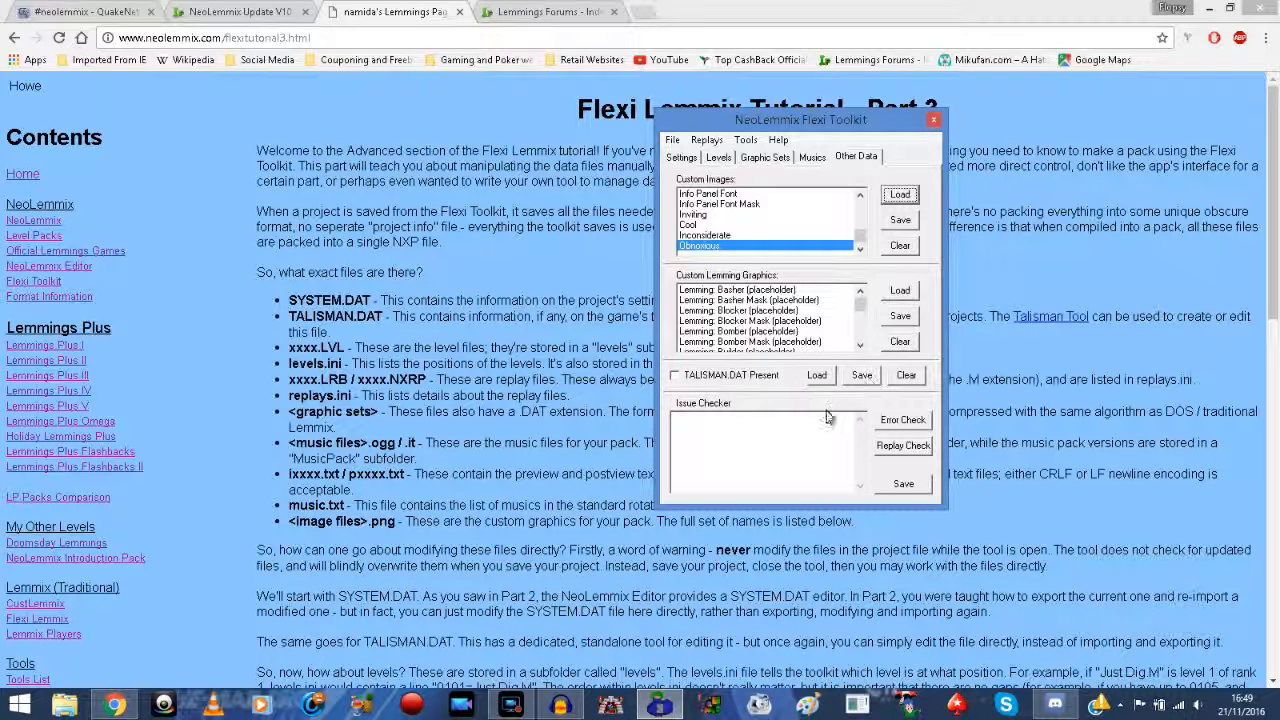
Step: Run the error check on the pack and save the project as SYSTEM.DAT in the Wafflem collab project folder
click(904, 421)
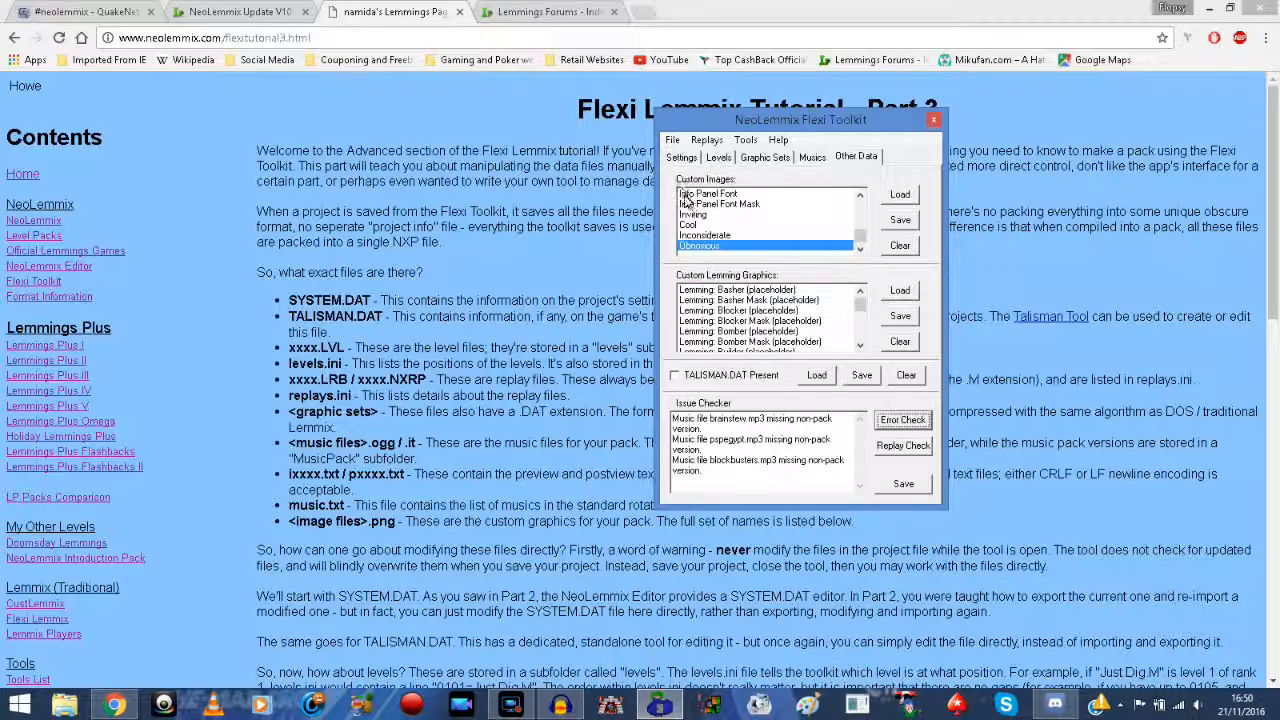
click(673, 140)
mouse_move(692, 143)
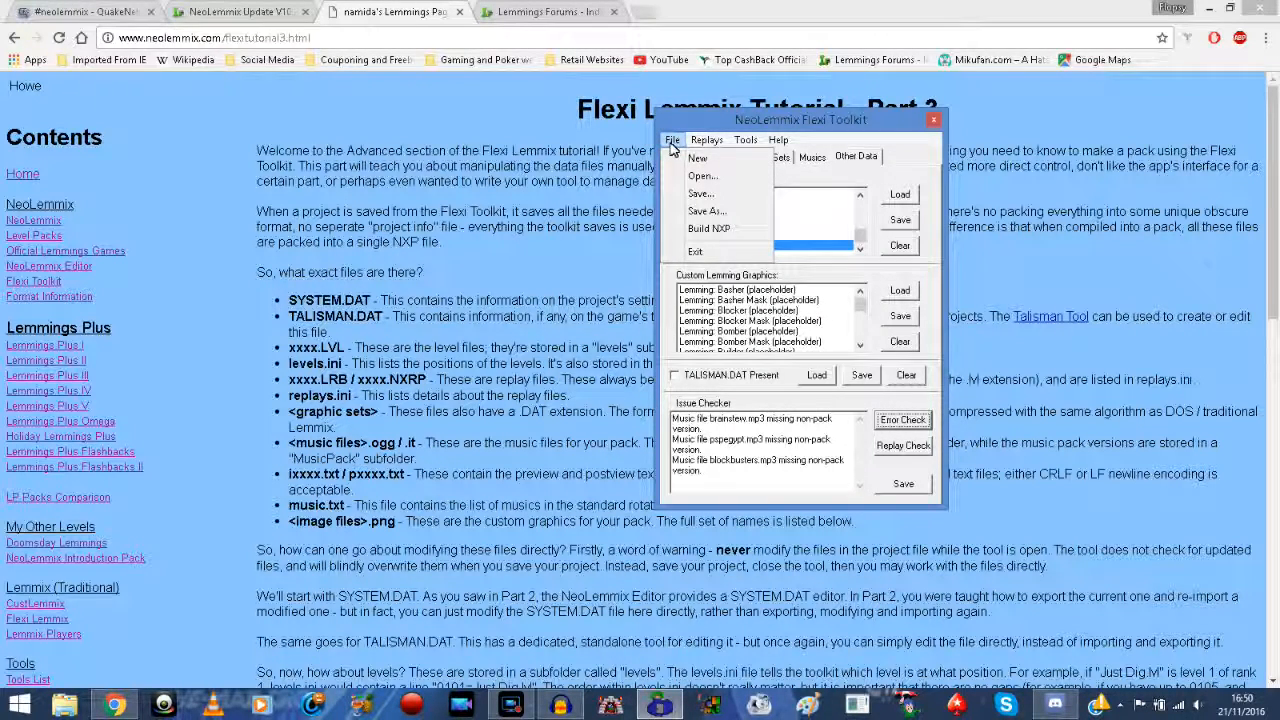
click(705, 211)
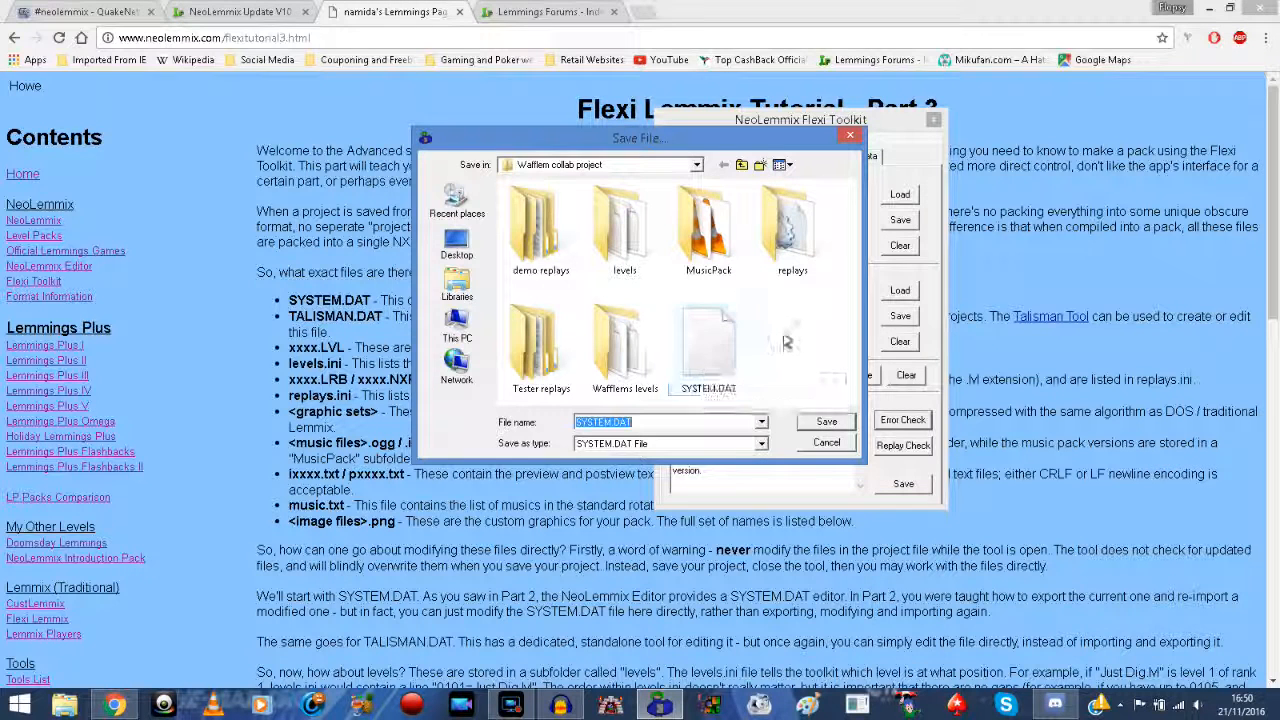
click(712, 348)
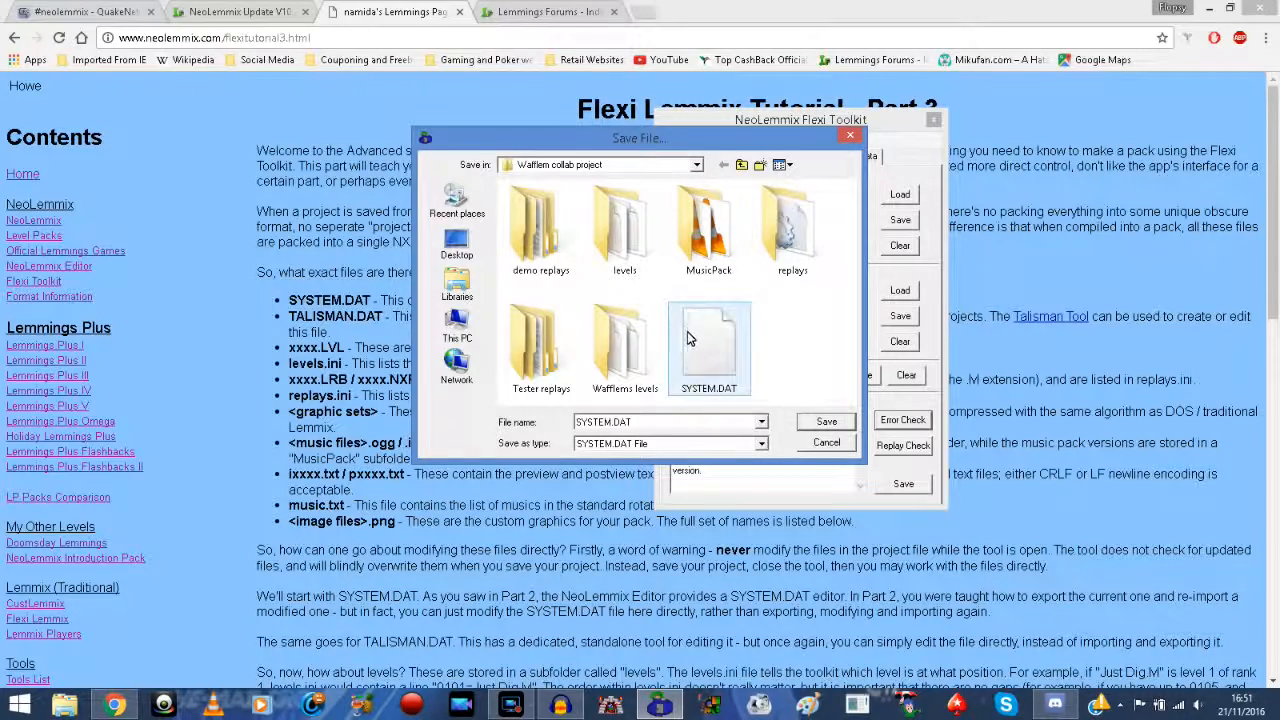
click(827, 422)
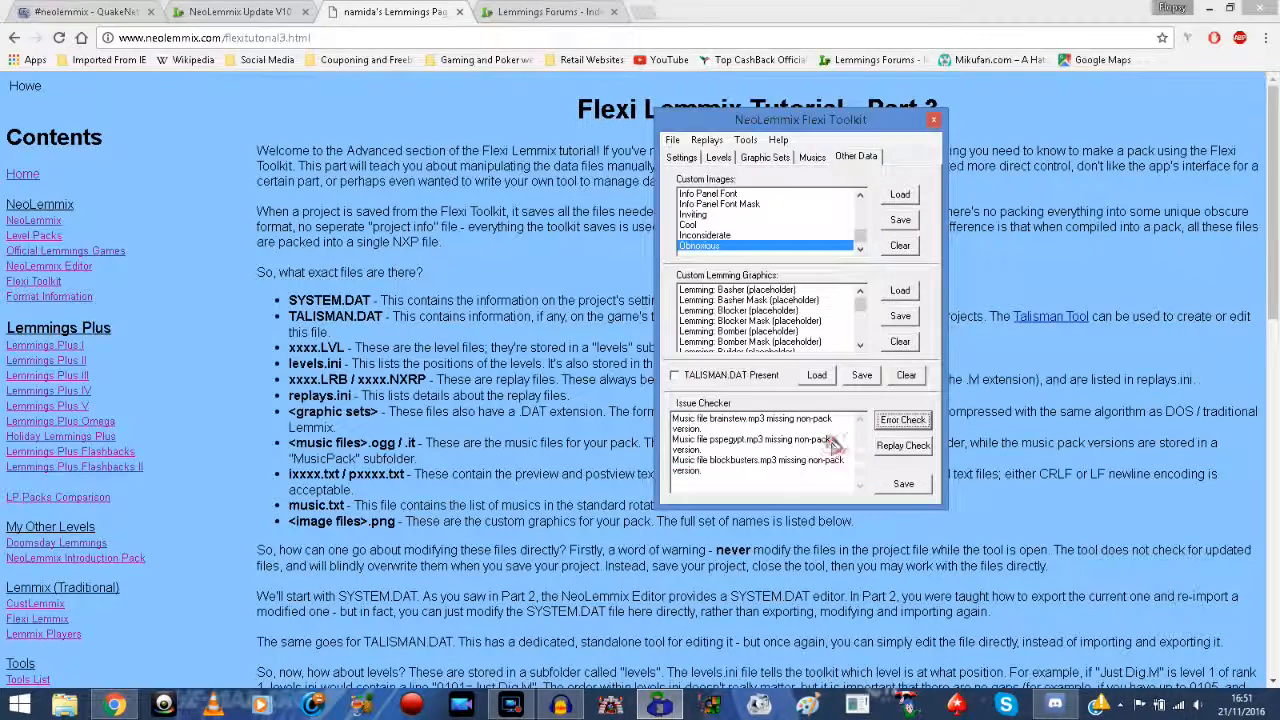
Step: Open the project from SYSTEM.DAT in the Wafflem collab project folder
click(672, 139)
click(705, 162)
double_click(710, 350)
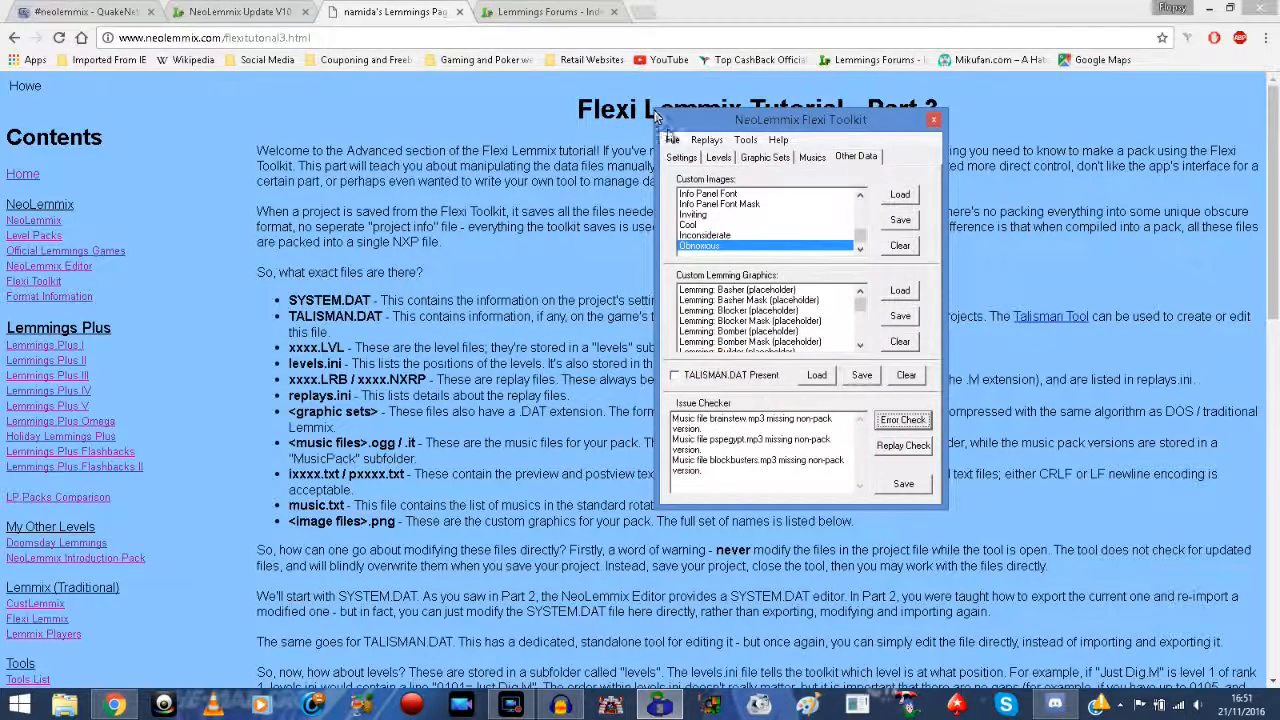
Step: Review the reopened pack's title, game options and game texts from the postview lines up to the scroller texts
click(684, 164)
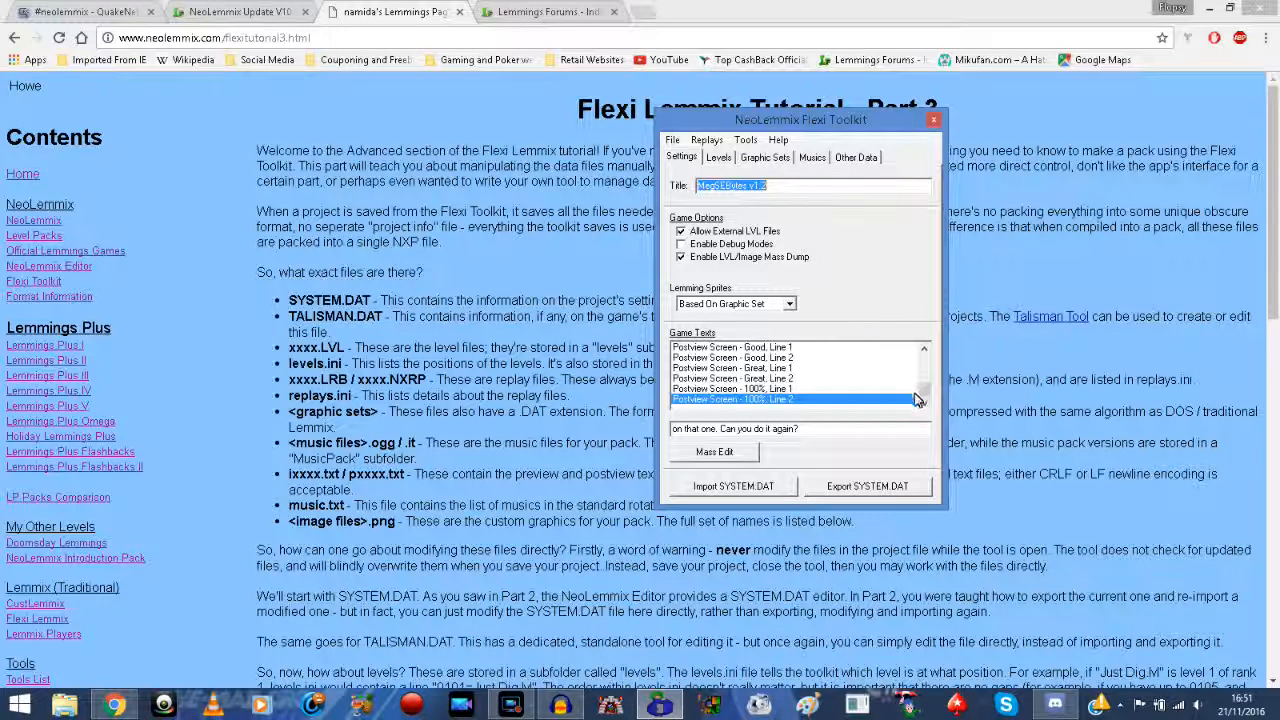
click(923, 349)
click(923, 349)
click(923, 349)
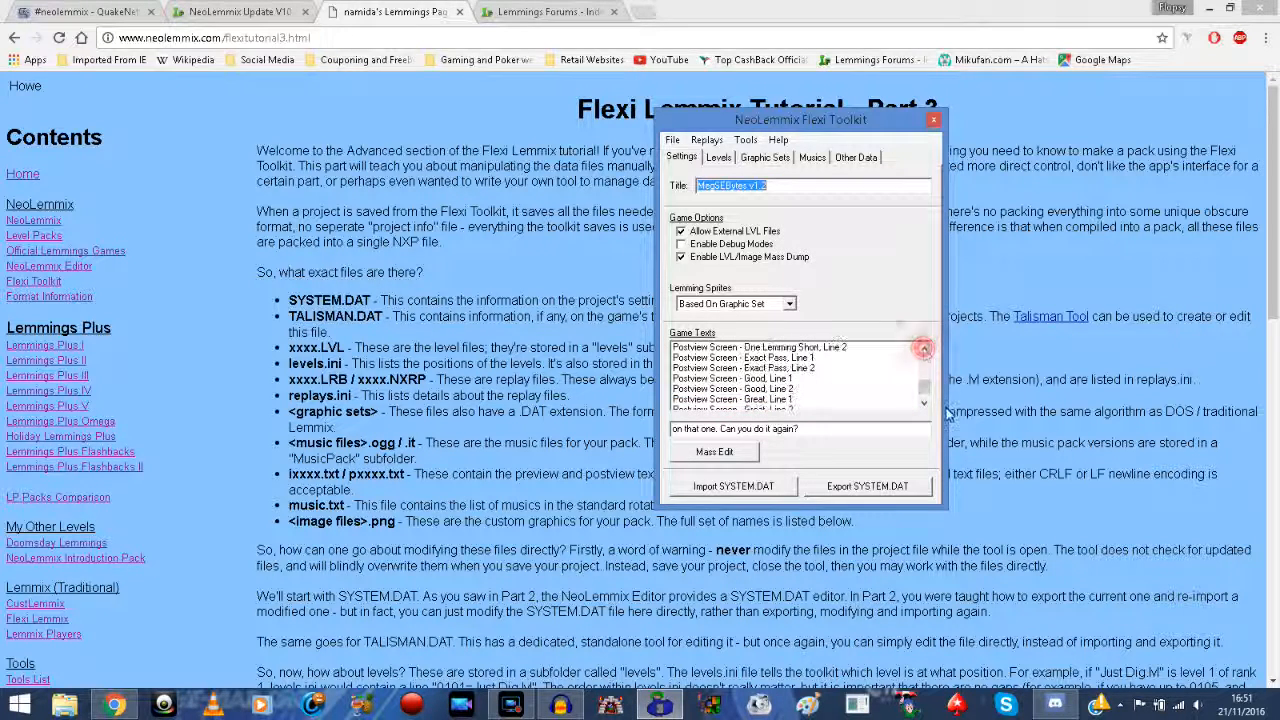
drag(927, 389, 927, 361)
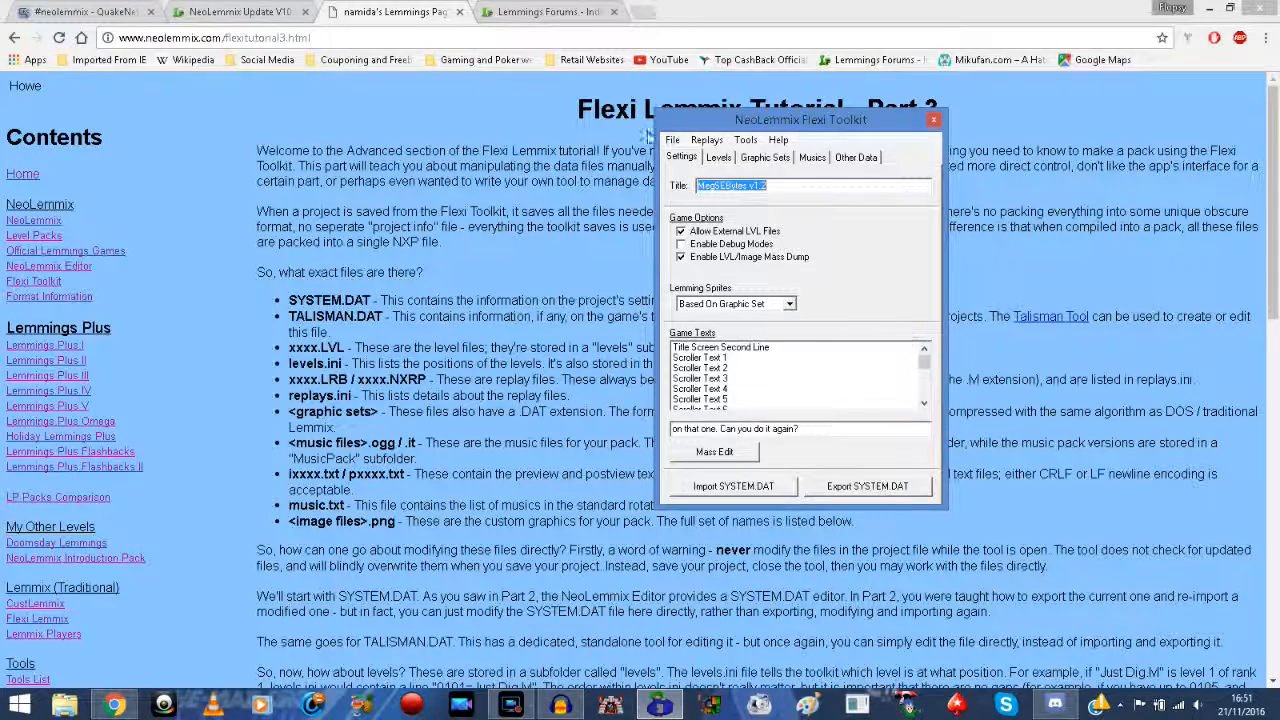
Step: Inspect the level lists and Has Rank Sign option of the ranks from Inviting to Obnoxious and back again
click(720, 159)
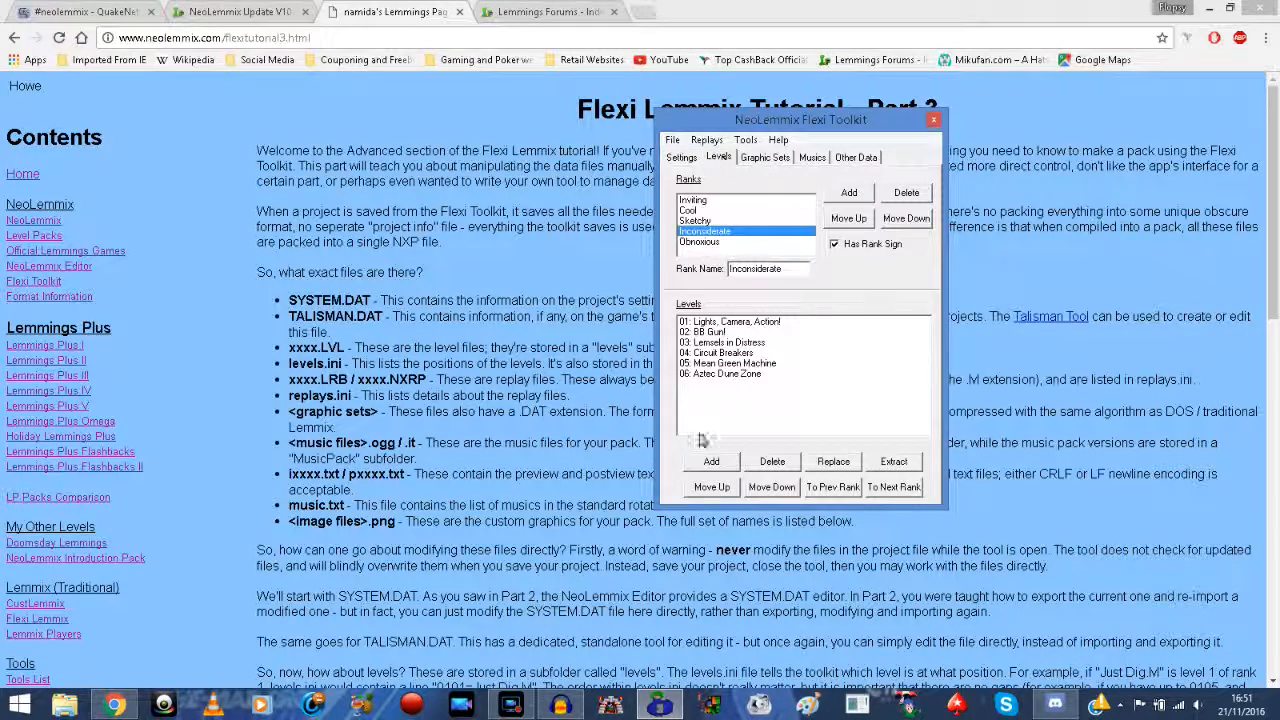
click(694, 200)
click(690, 210)
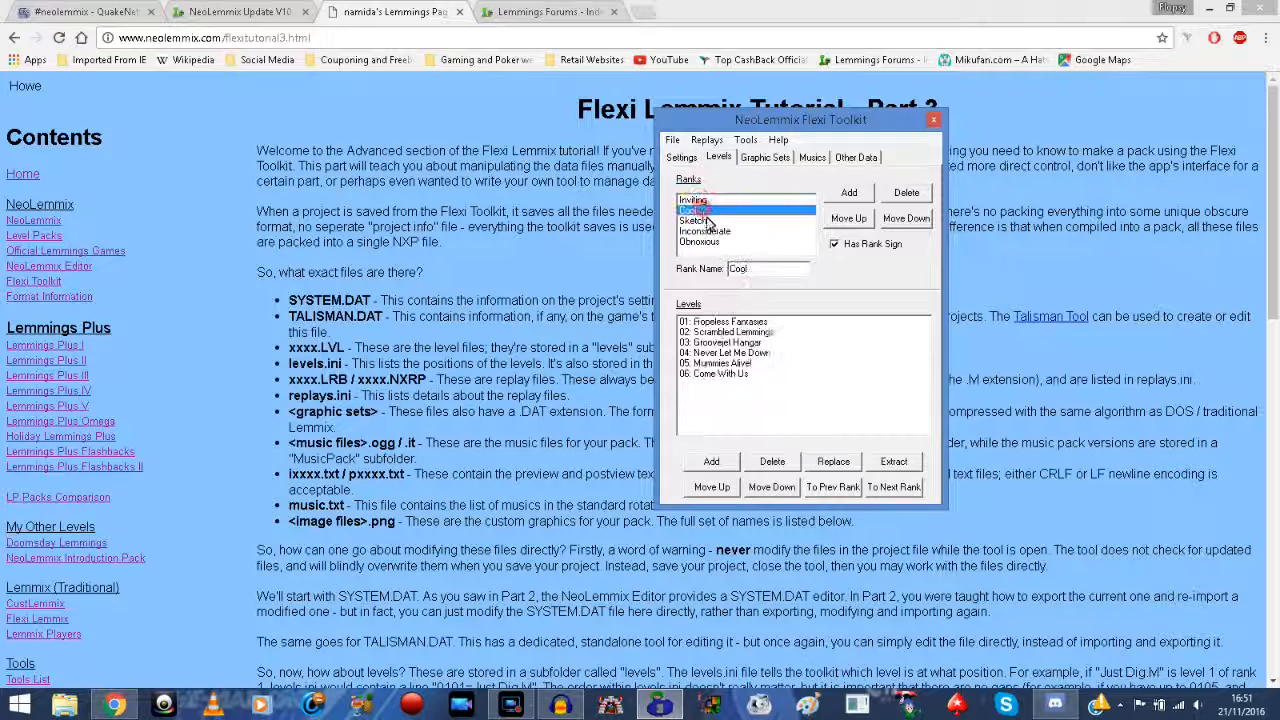
click(706, 221)
click(705, 231)
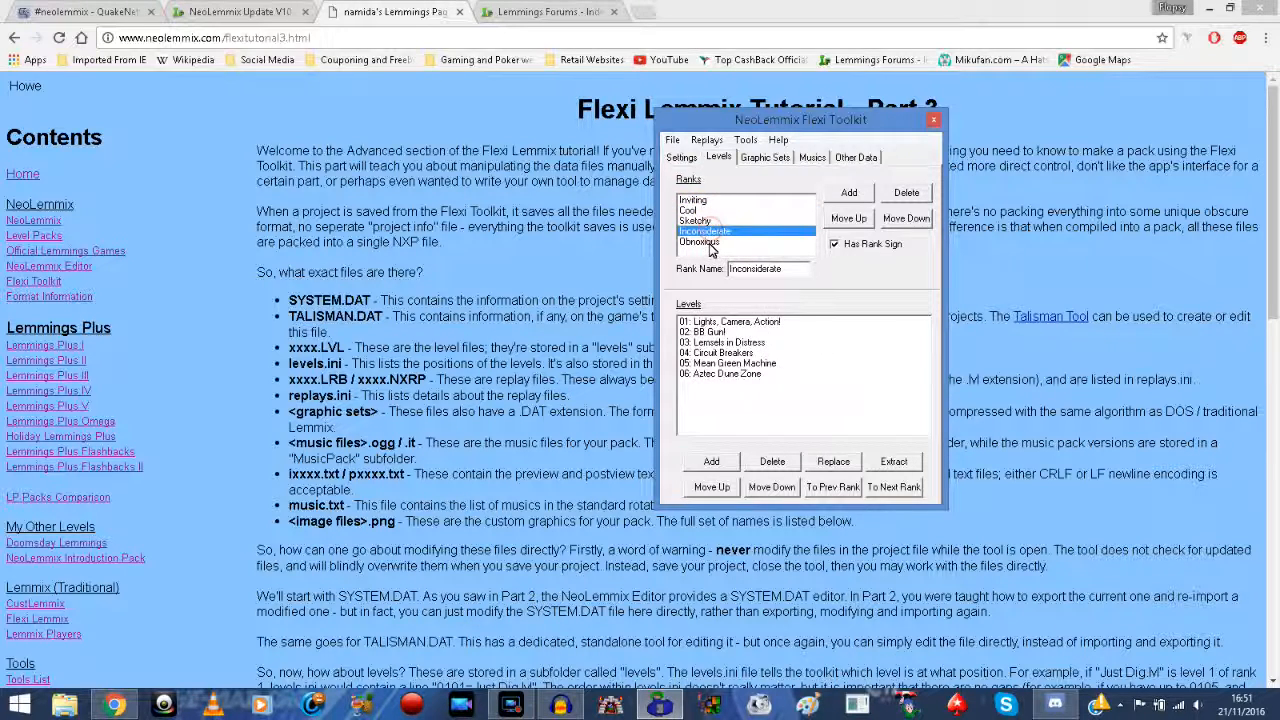
click(707, 242)
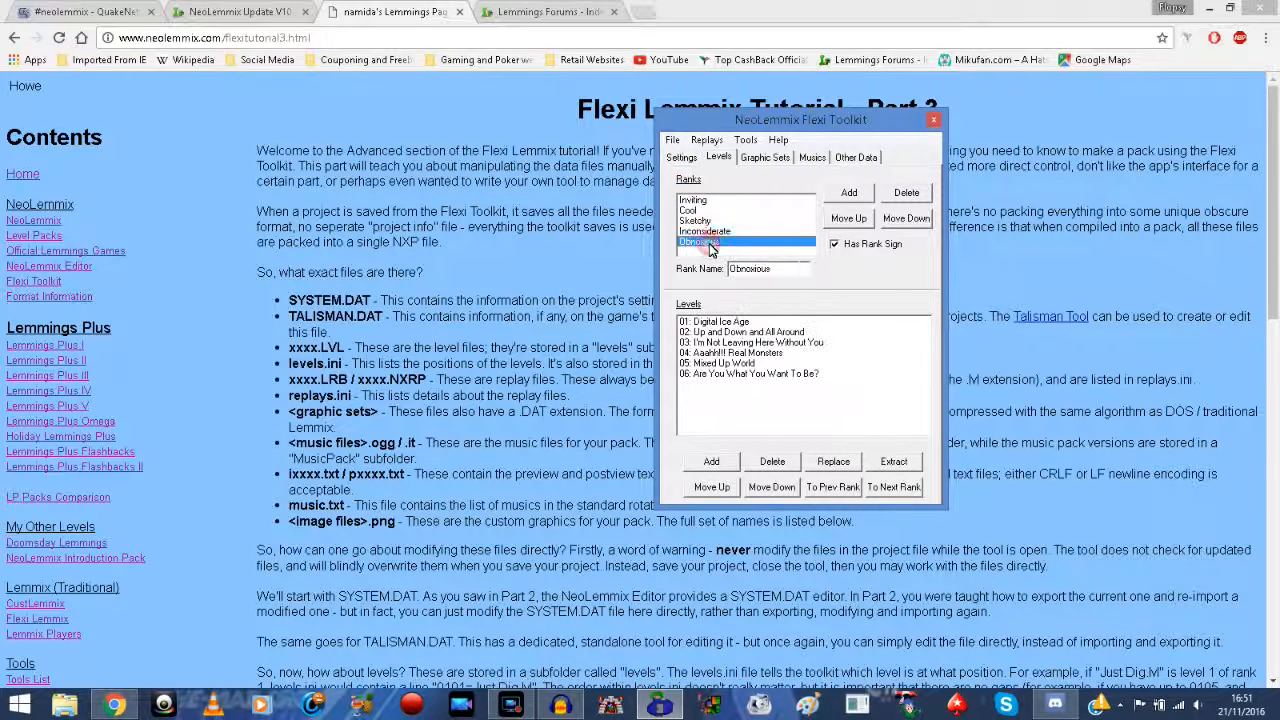
click(832, 245)
click(707, 231)
click(706, 220)
click(702, 210)
click(701, 200)
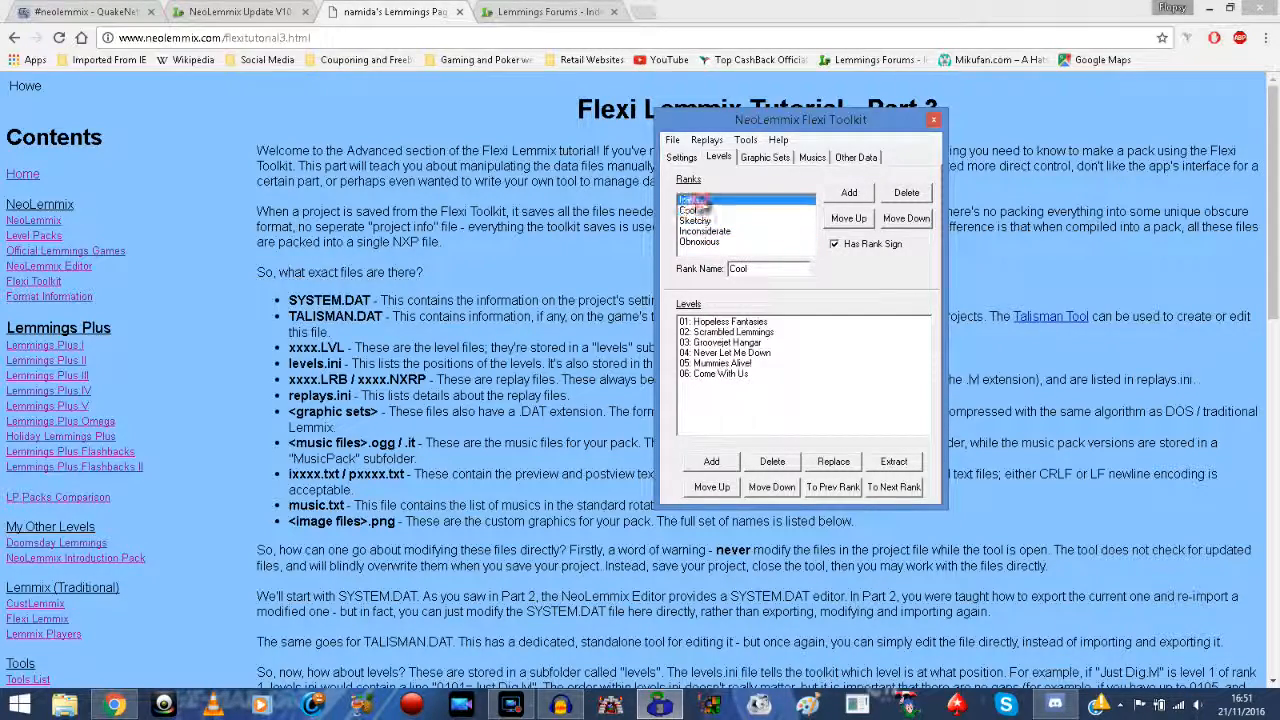
Step: Review the reopened pack's rank sign images, Inviting levels, graphic sets, music pack and the custom images from the rank signs up to Title Logo
click(852, 157)
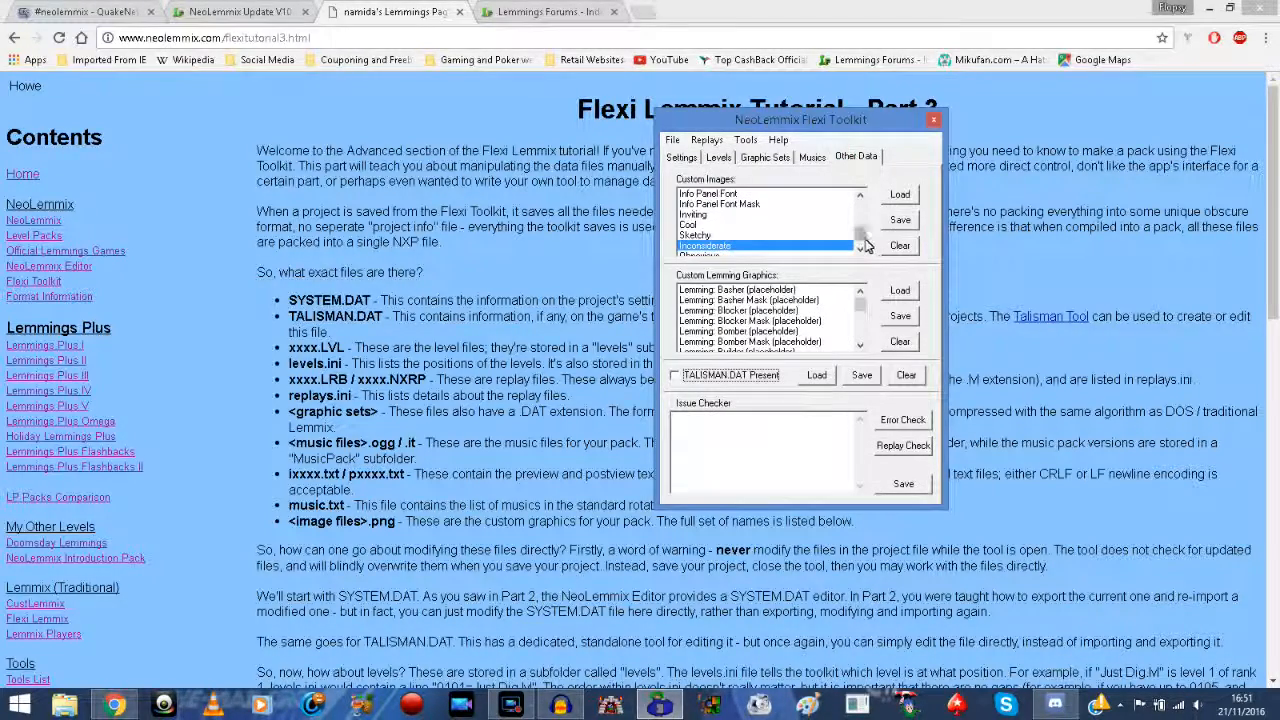
click(860, 243)
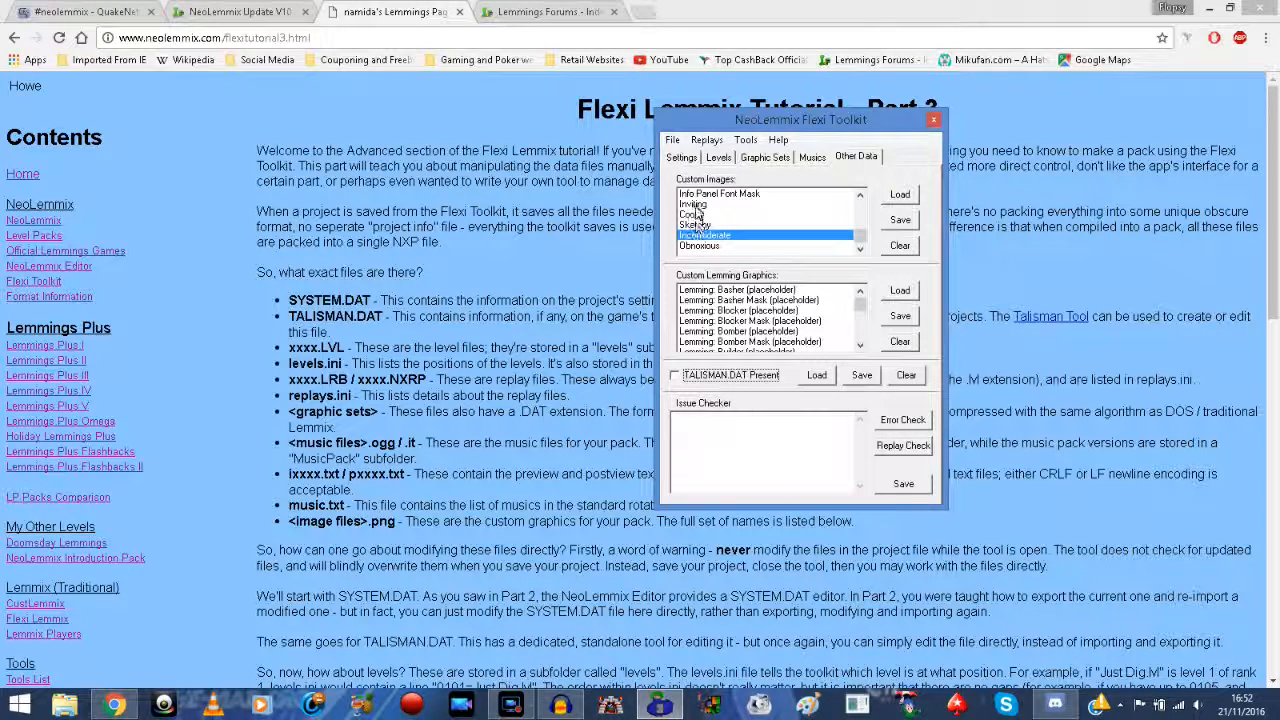
click(716, 158)
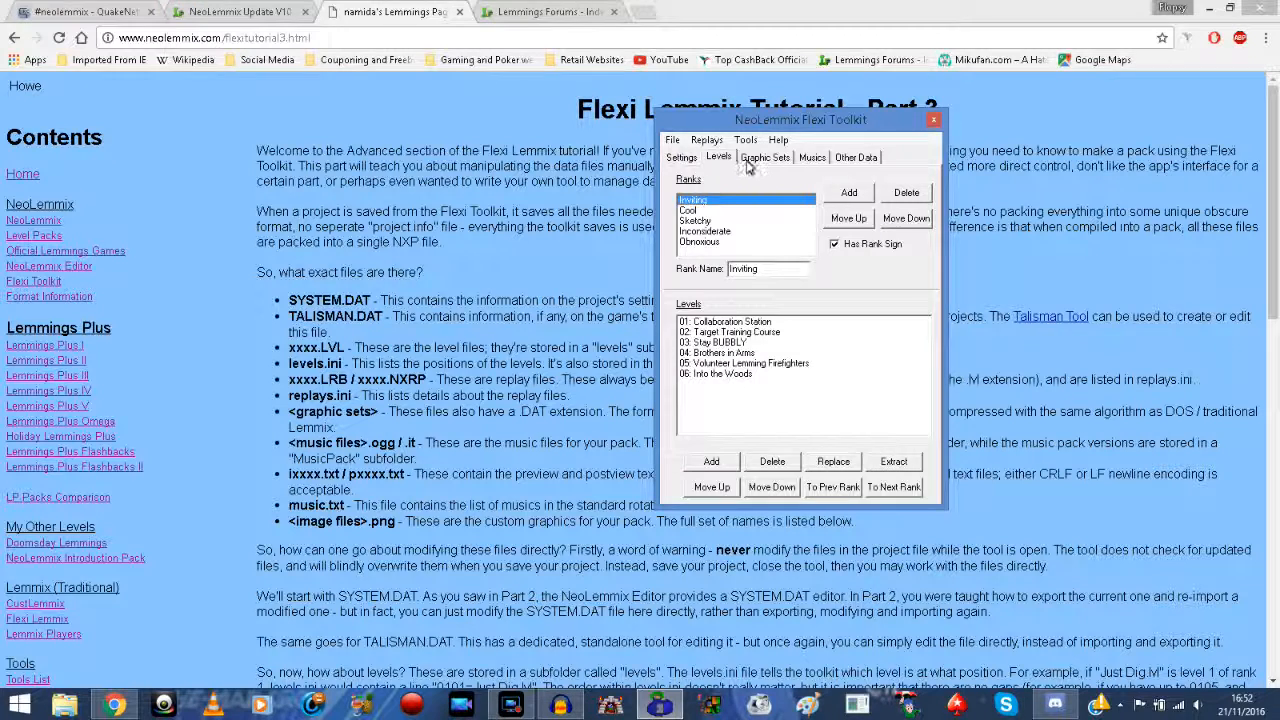
click(760, 158)
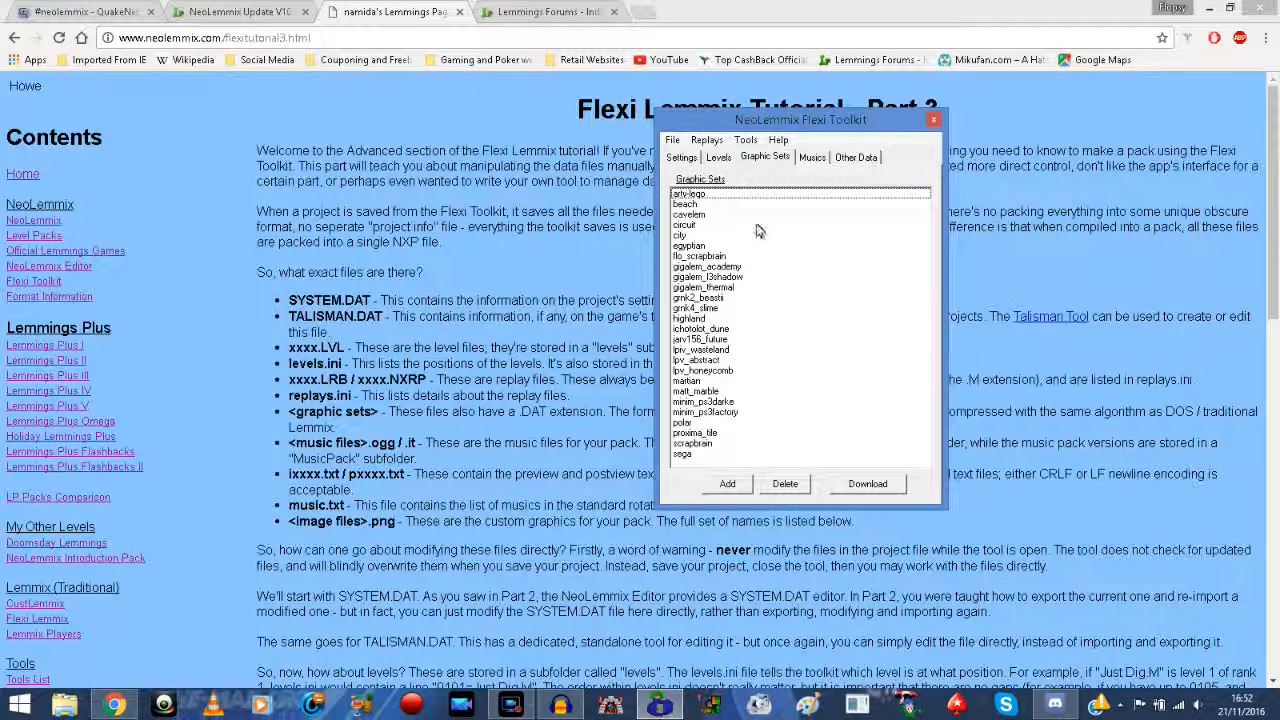
click(814, 158)
drag(922, 250, 917, 192)
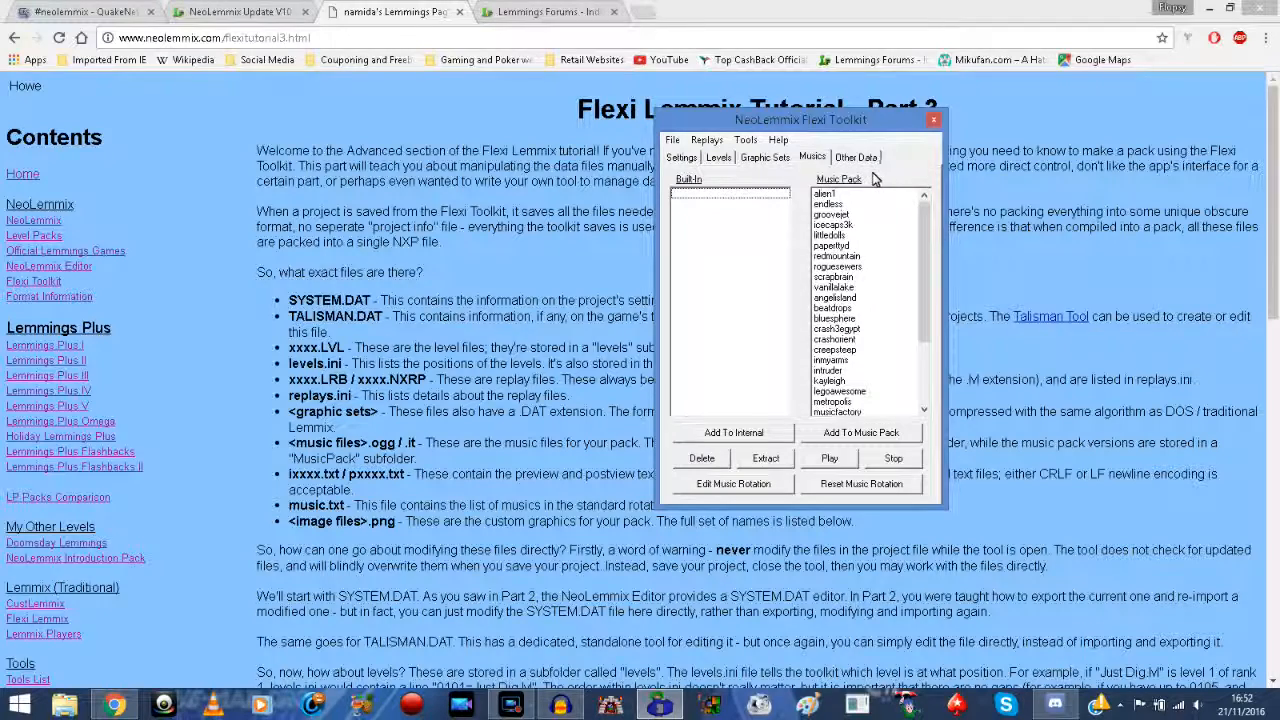
click(858, 157)
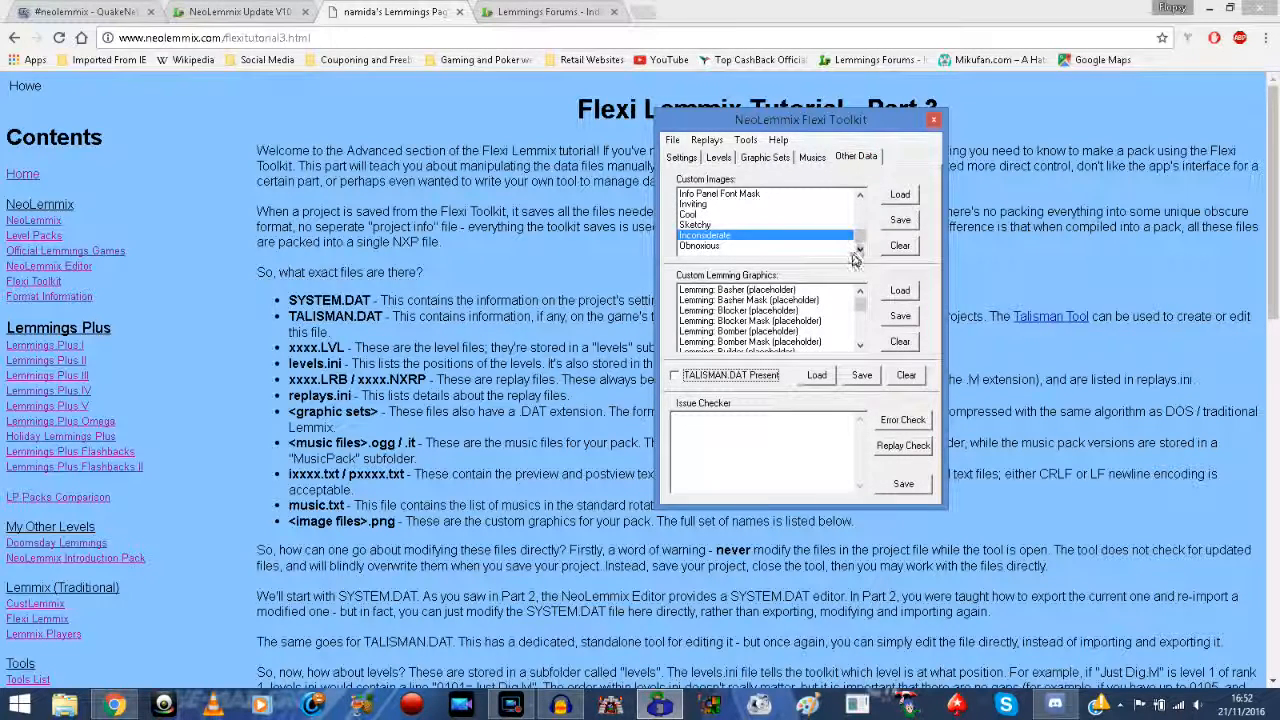
drag(859, 241, 862, 205)
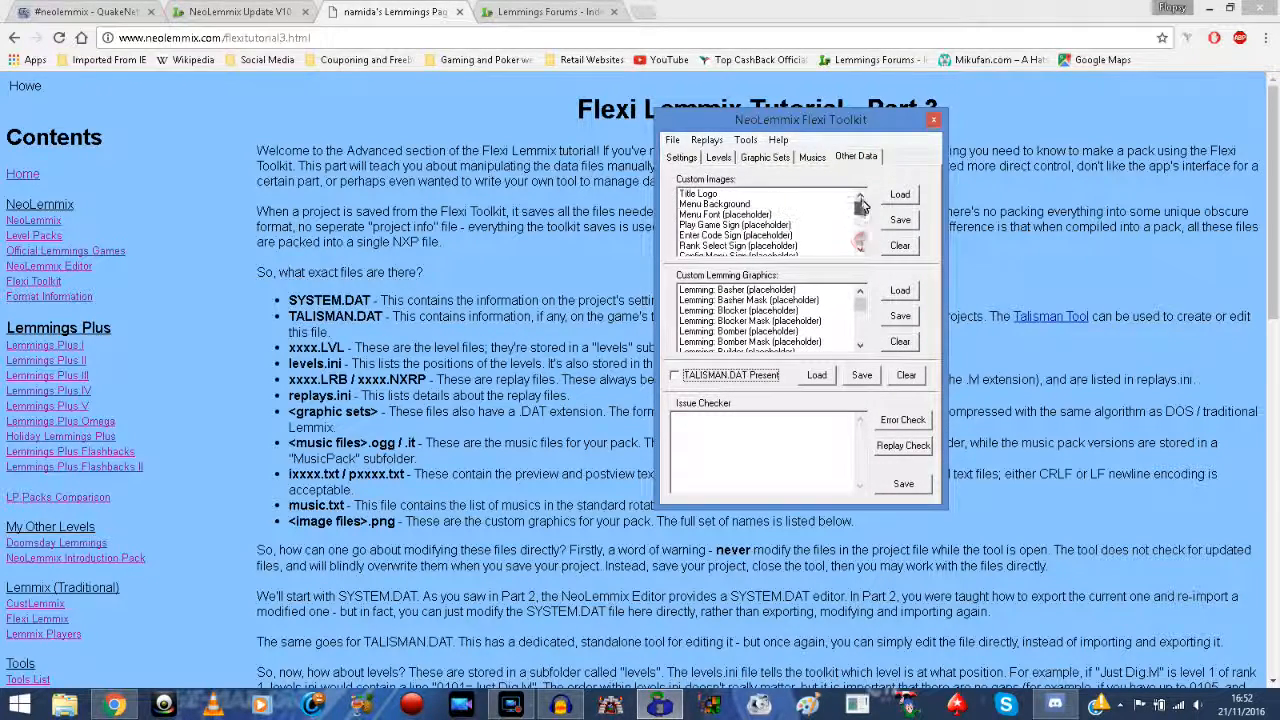
click(861, 251)
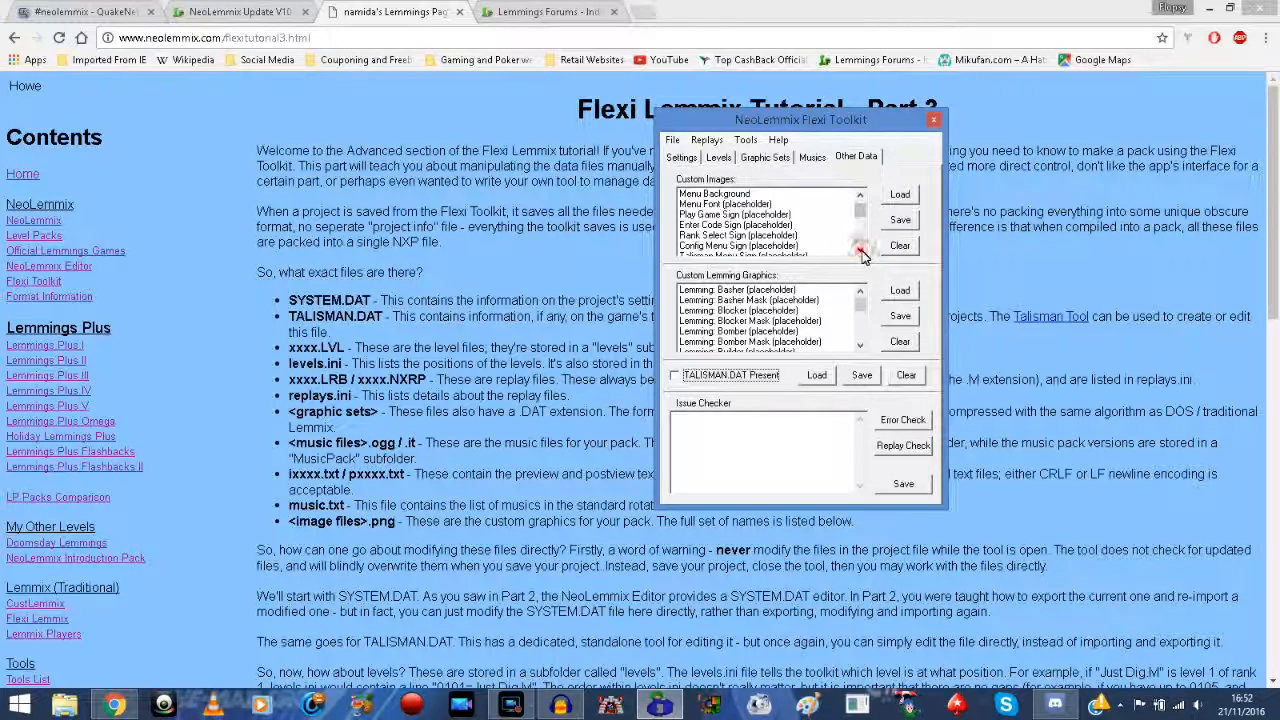
click(859, 195)
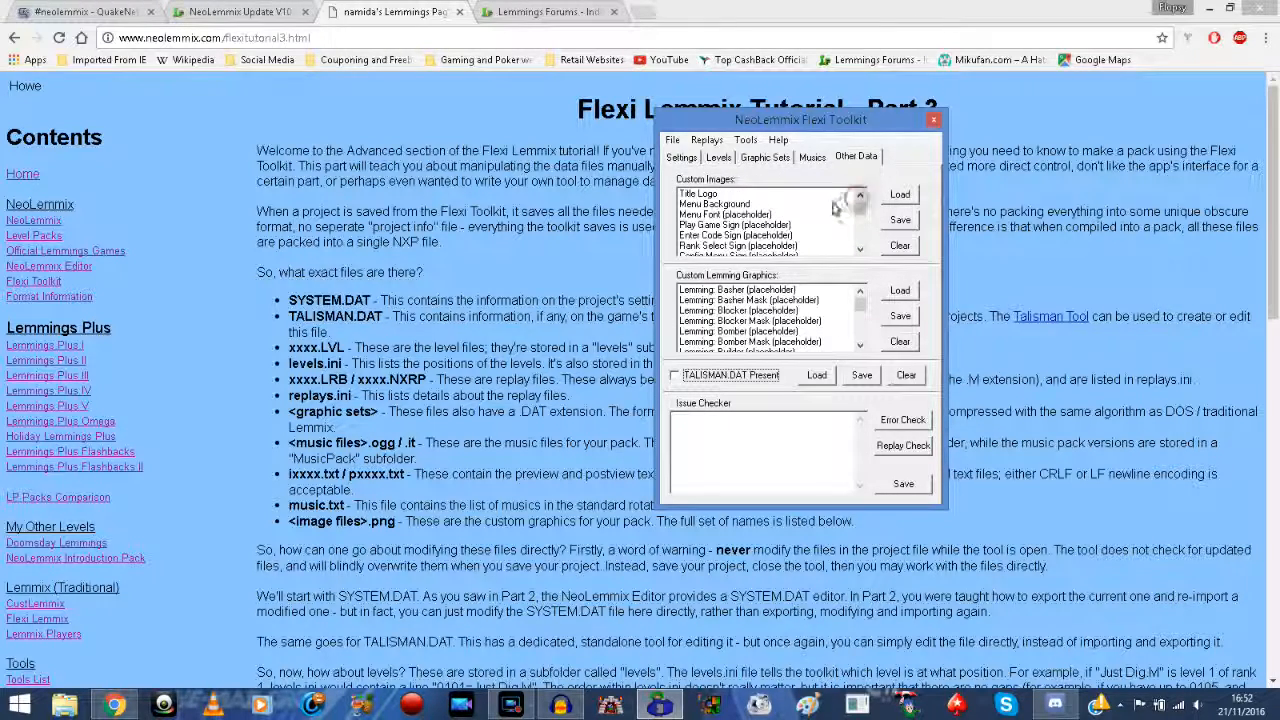
Step: Build the pack as an NXP over the existing MegSEBbytes v1.2.nxp in the Wafflem collab project folder
click(672, 140)
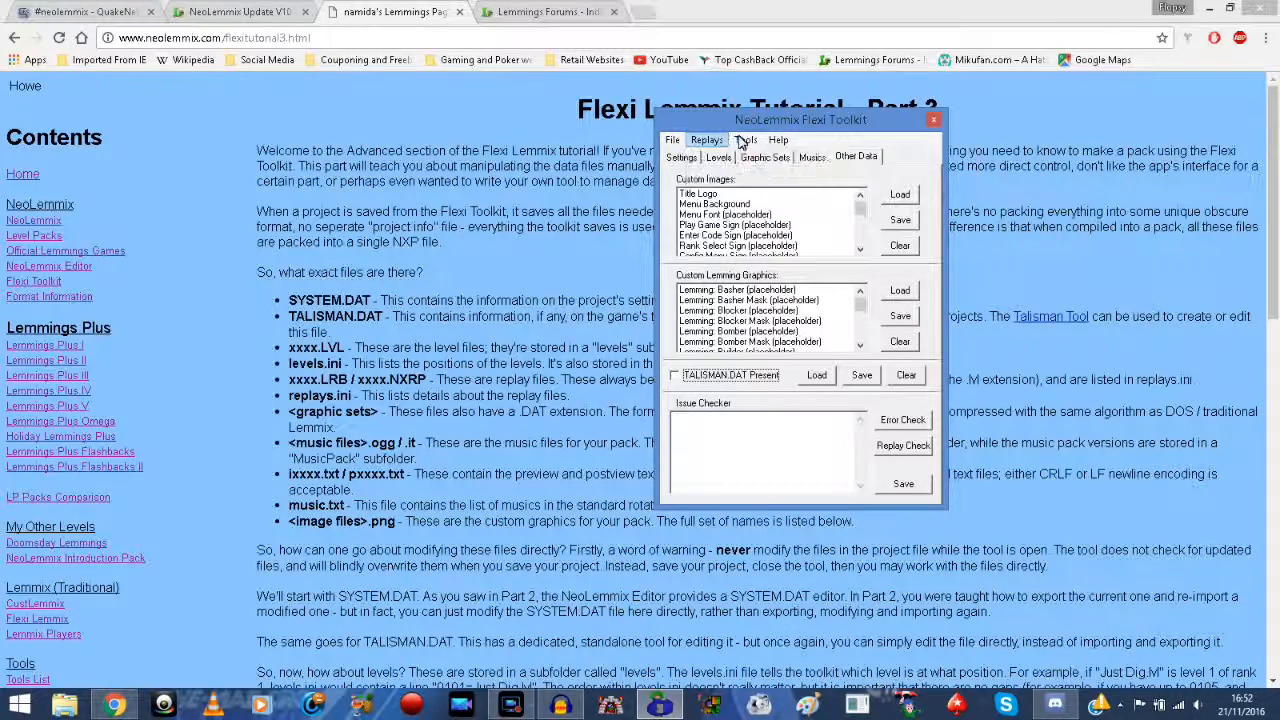
mouse_move(672, 141)
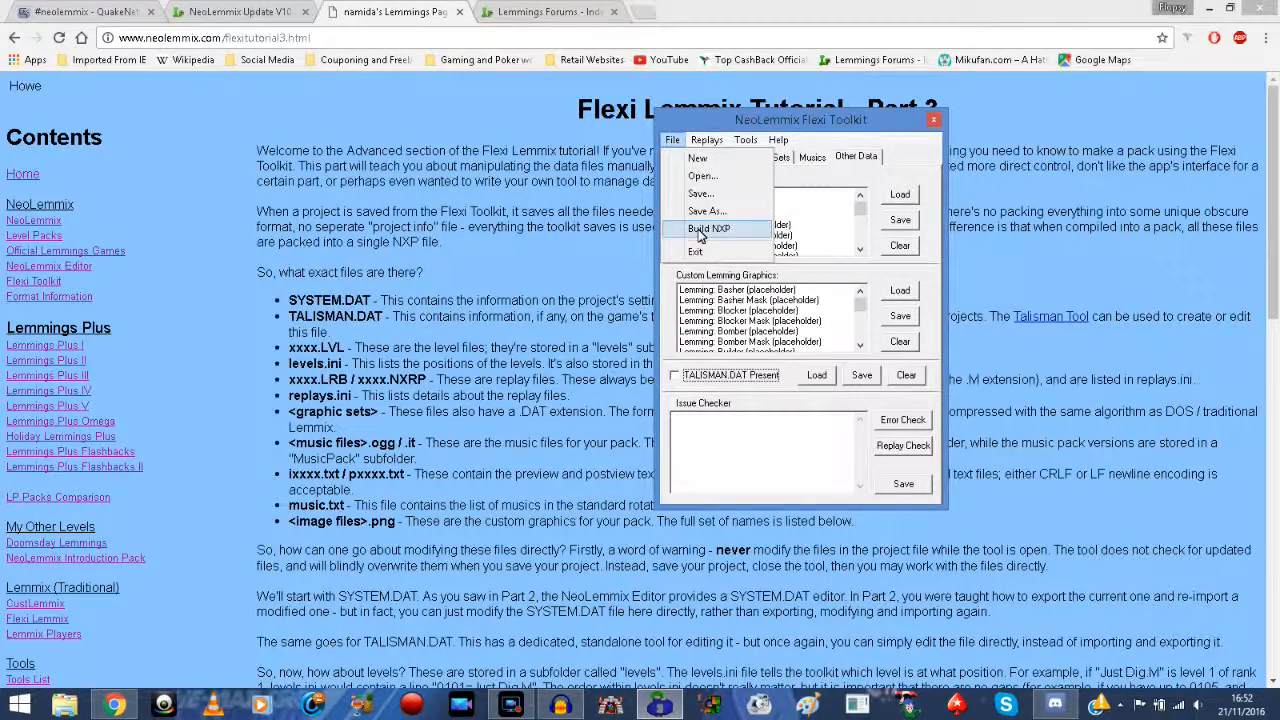
click(702, 229)
drag(852, 238, 866, 300)
click(790, 225)
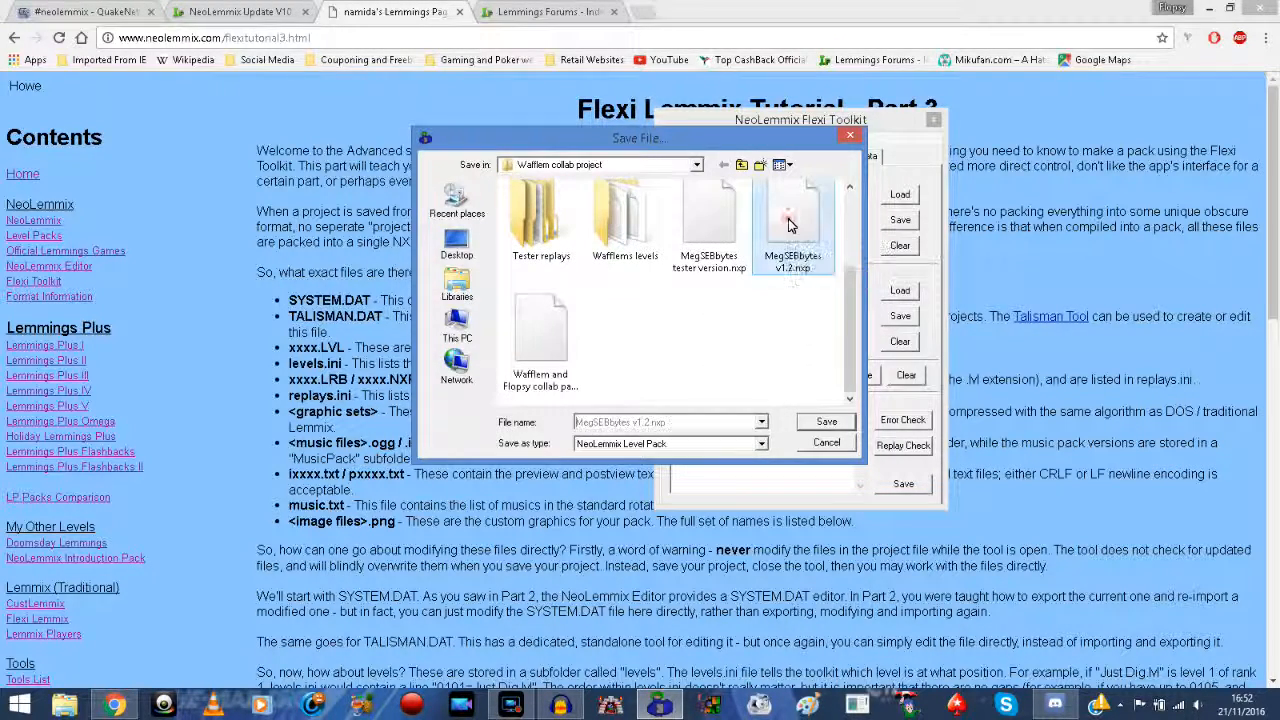
click(802, 382)
mouse_move(849, 321)
mouse_down()
mouse_move(848, 277)
mouse_move(856, 316)
mouse_up()
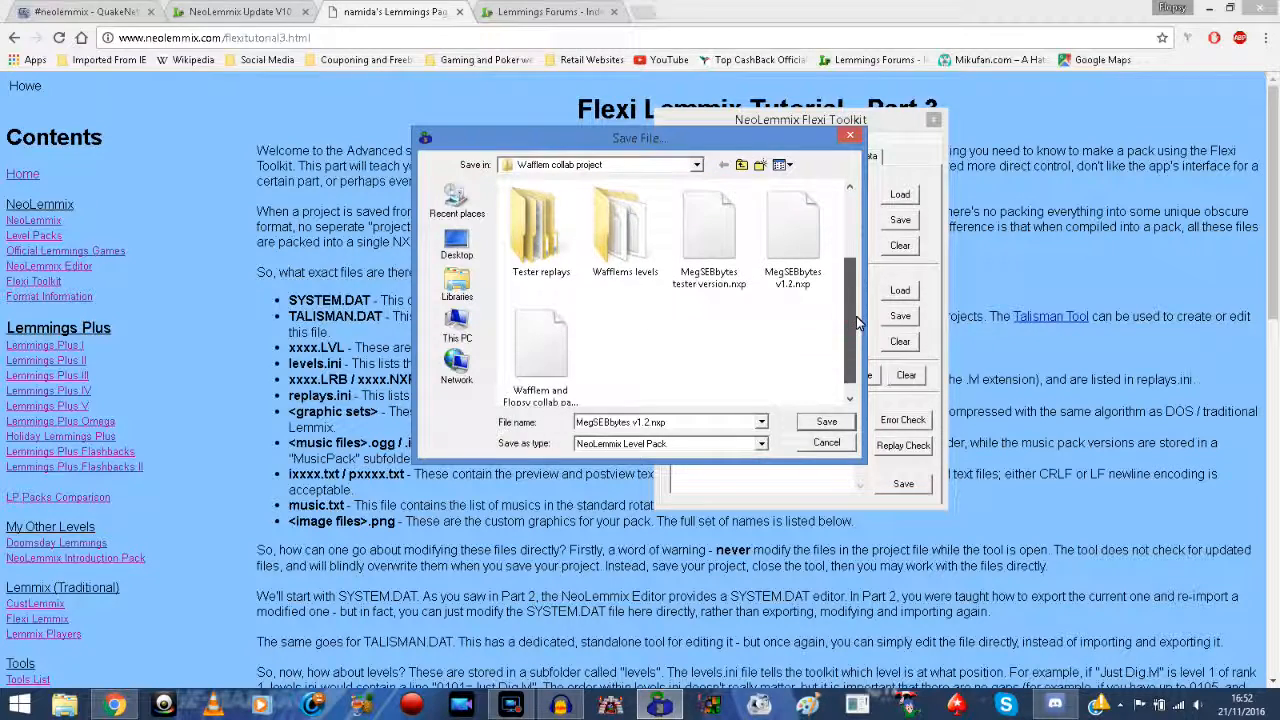
double_click(786, 233)
click(689, 356)
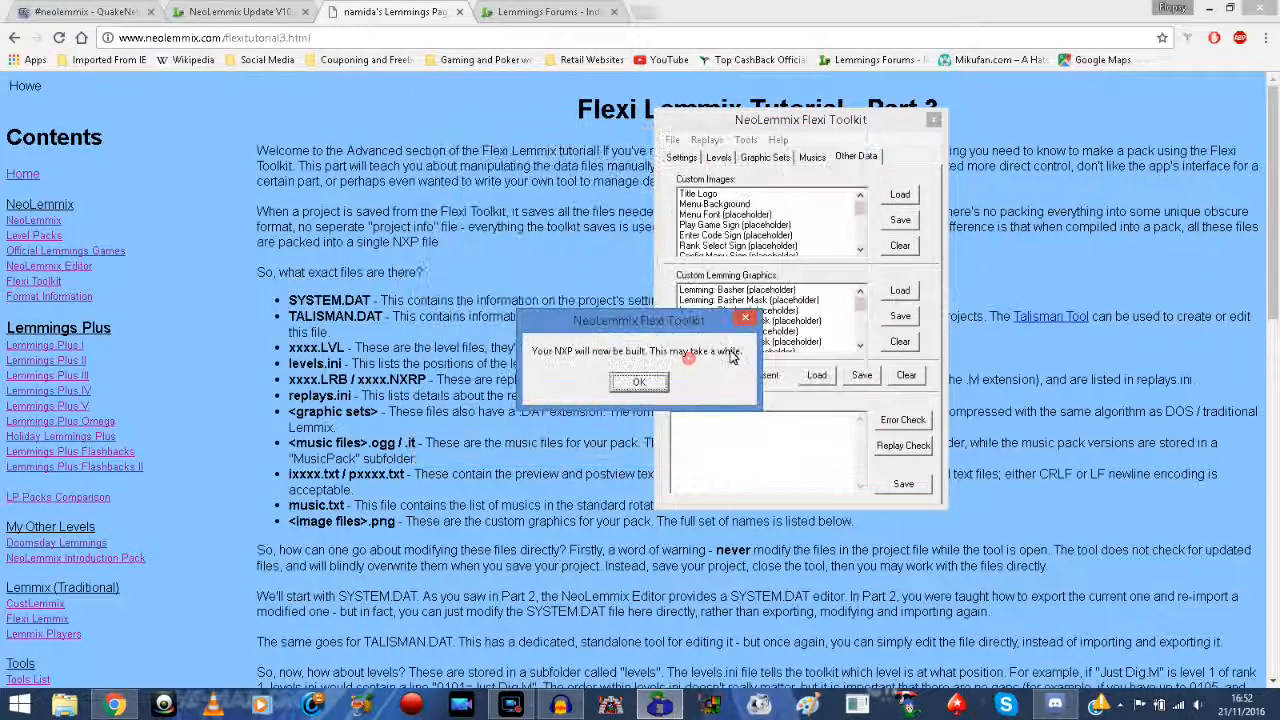
click(638, 383)
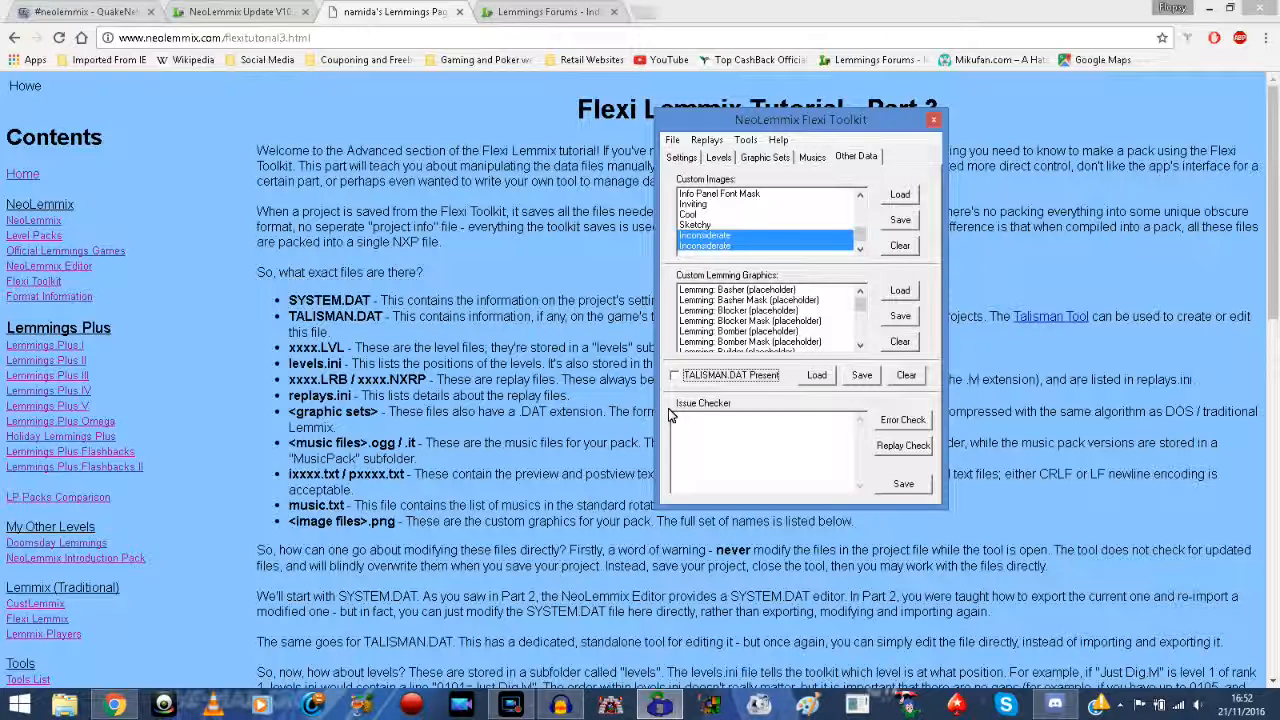
click(628, 388)
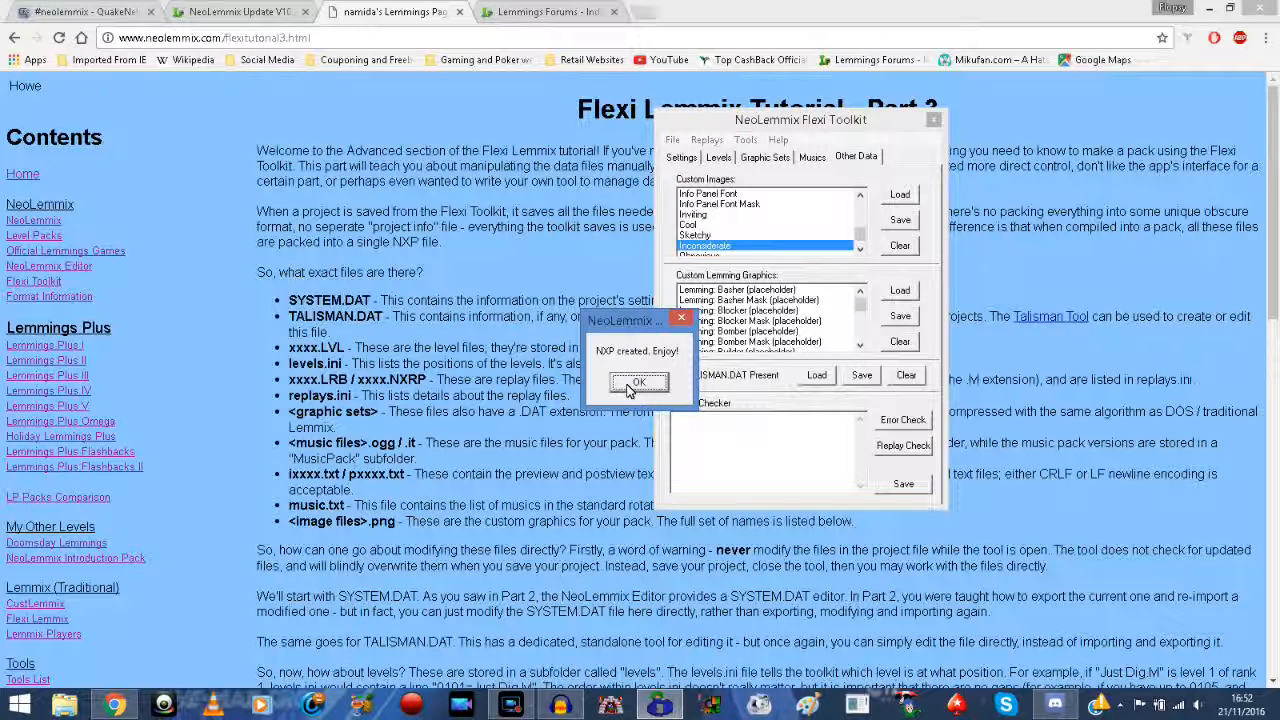
click(629, 388)
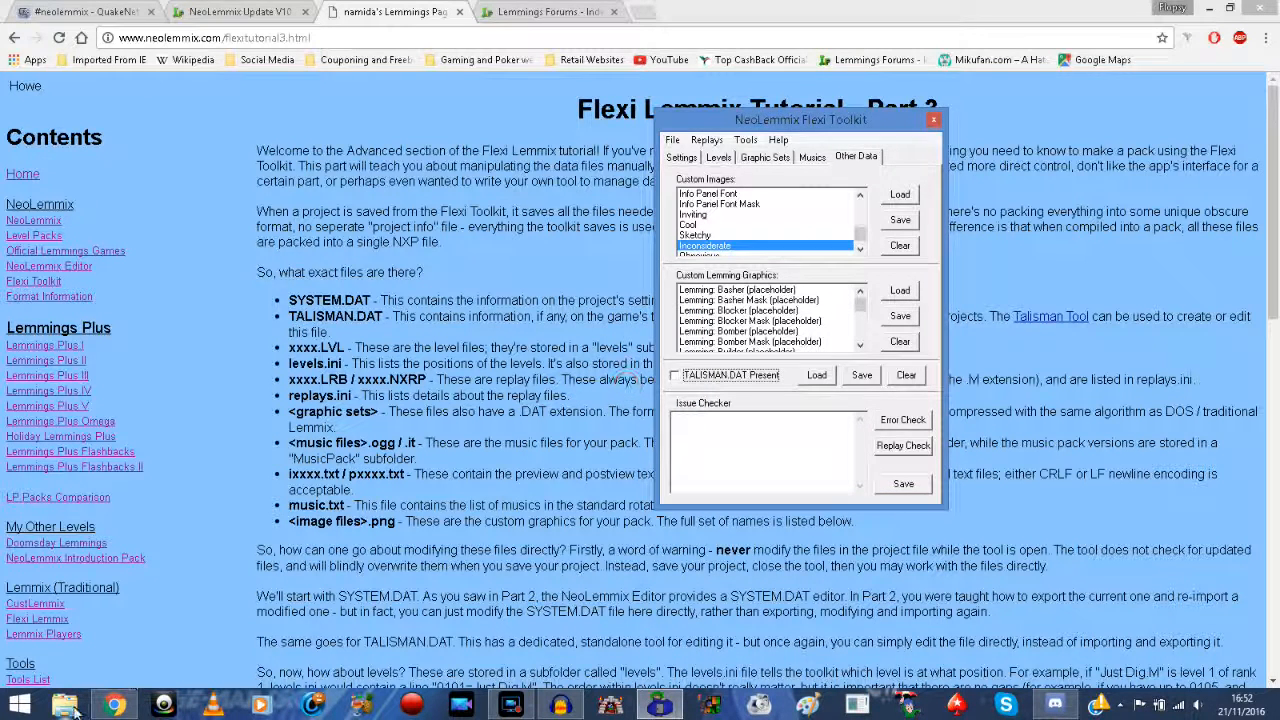
Step: In File Explorer, browse from the desktop through Neo Lemmix and Neo Lemmix Editor to Wafflem collab project and examine the saved pack files
click(66, 705)
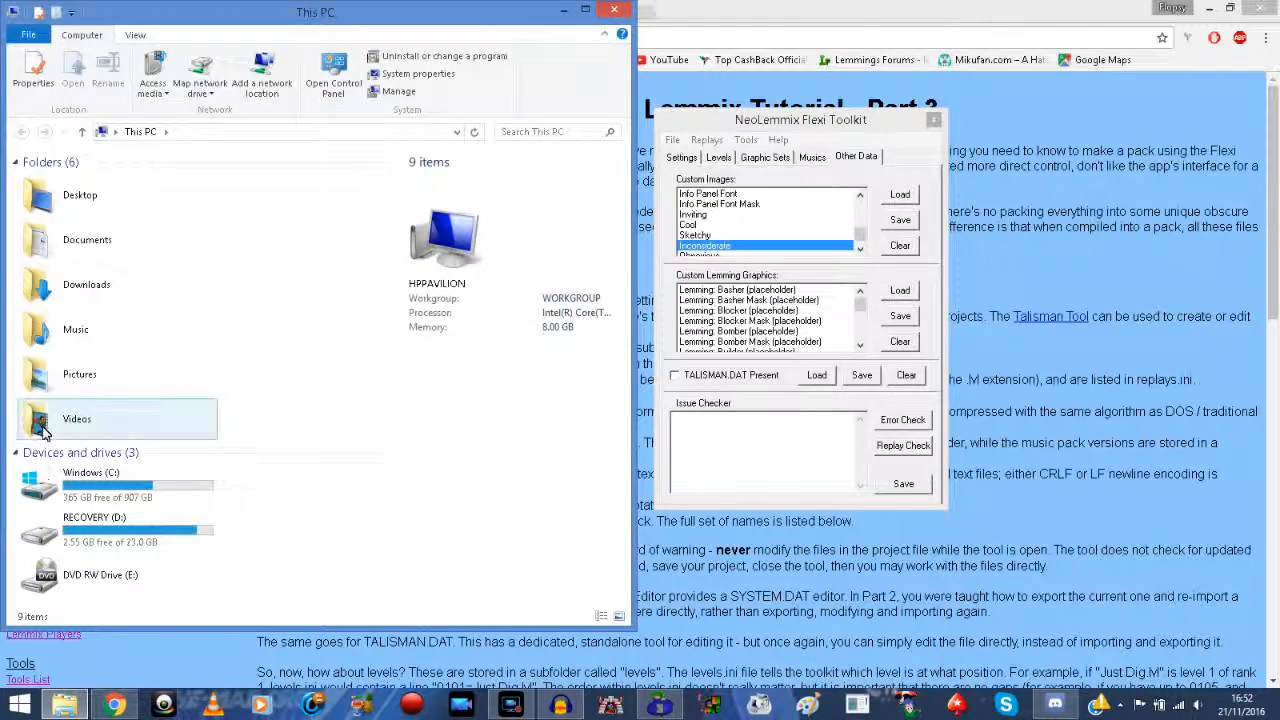
double_click(46, 200)
double_click(50, 215)
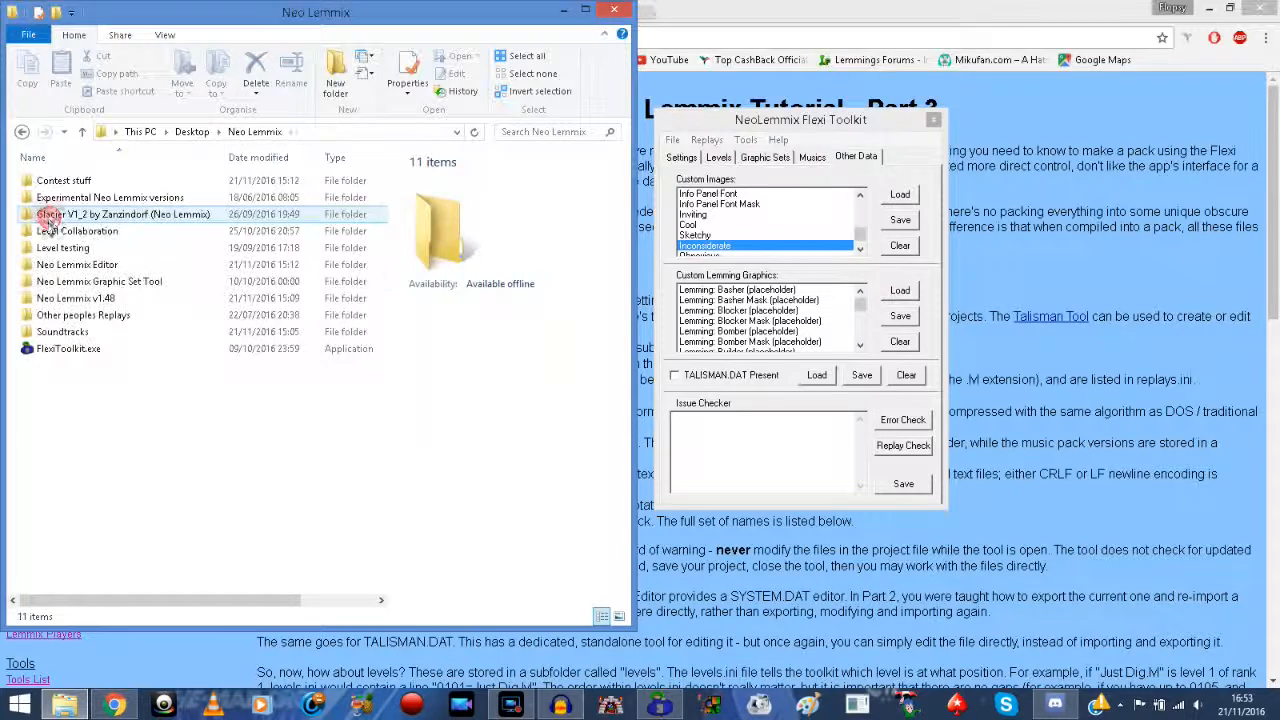
double_click(75, 265)
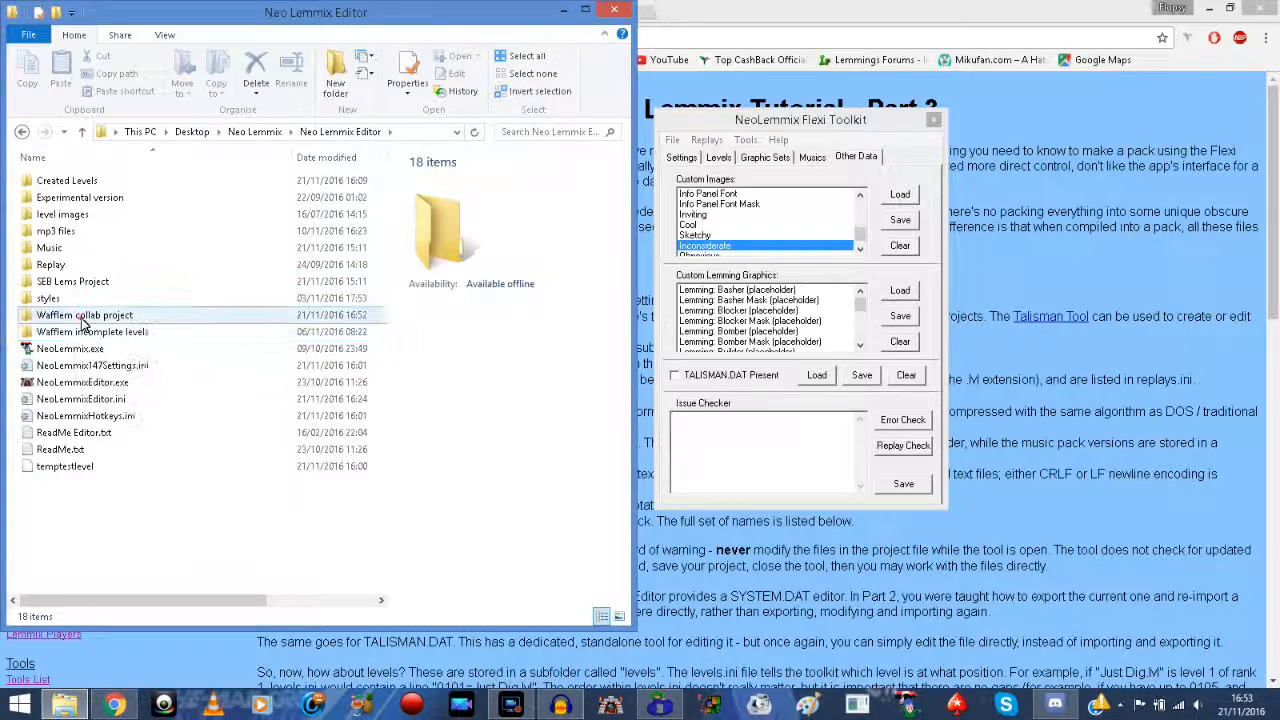
double_click(80, 315)
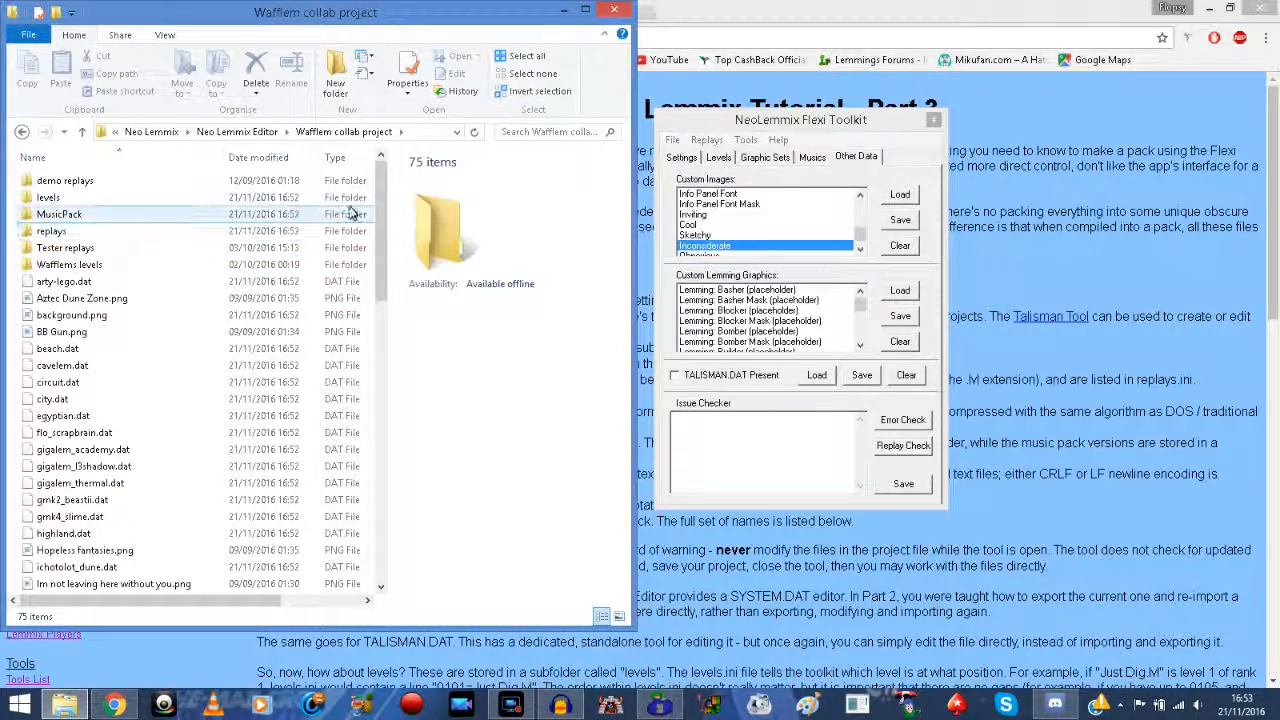
drag(385, 204, 390, 418)
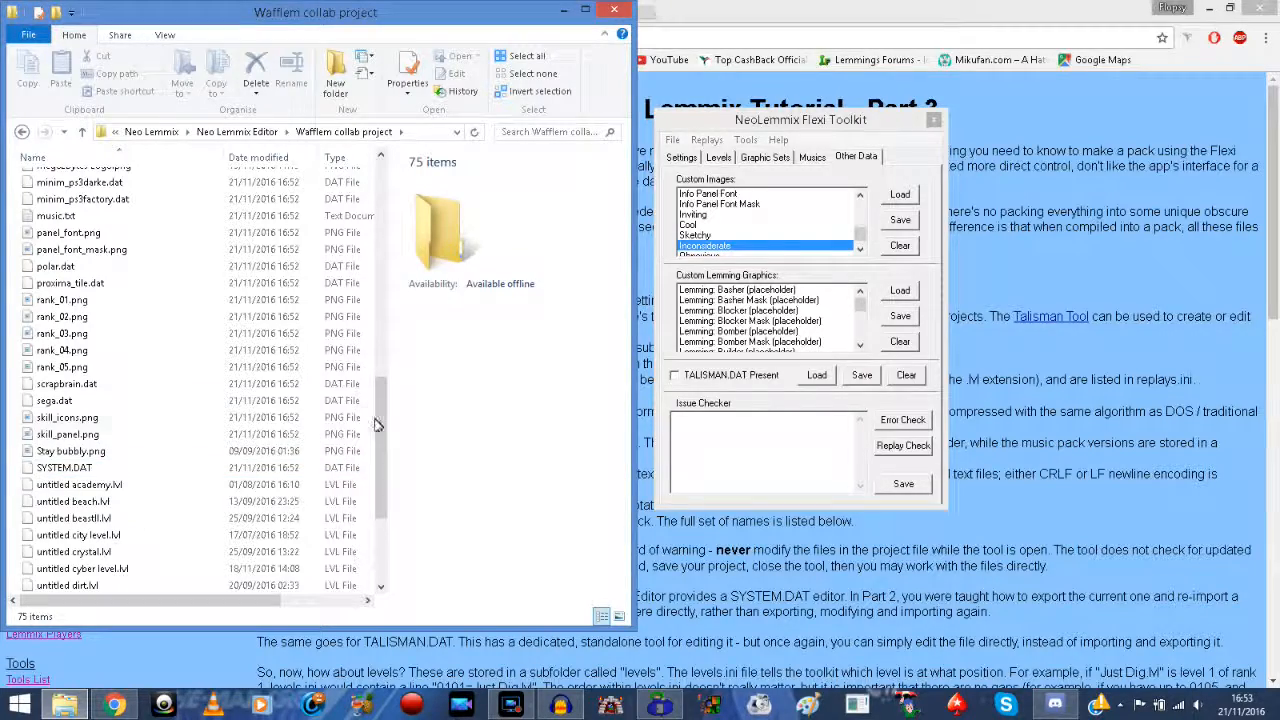
scroll(378, 428, up, 4)
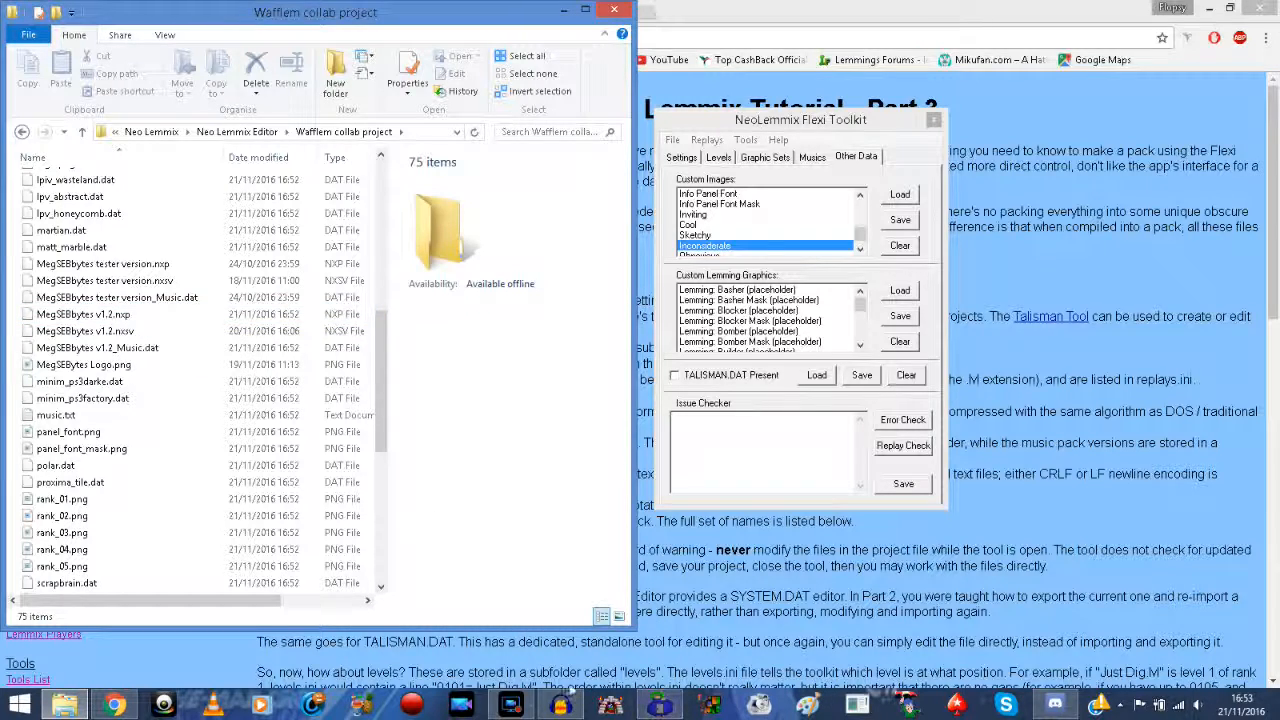
Step: Launch the NeoLemmix player and load the MegSEBytes v1.2 level pack from the Wafflem collab project folder
click(908, 710)
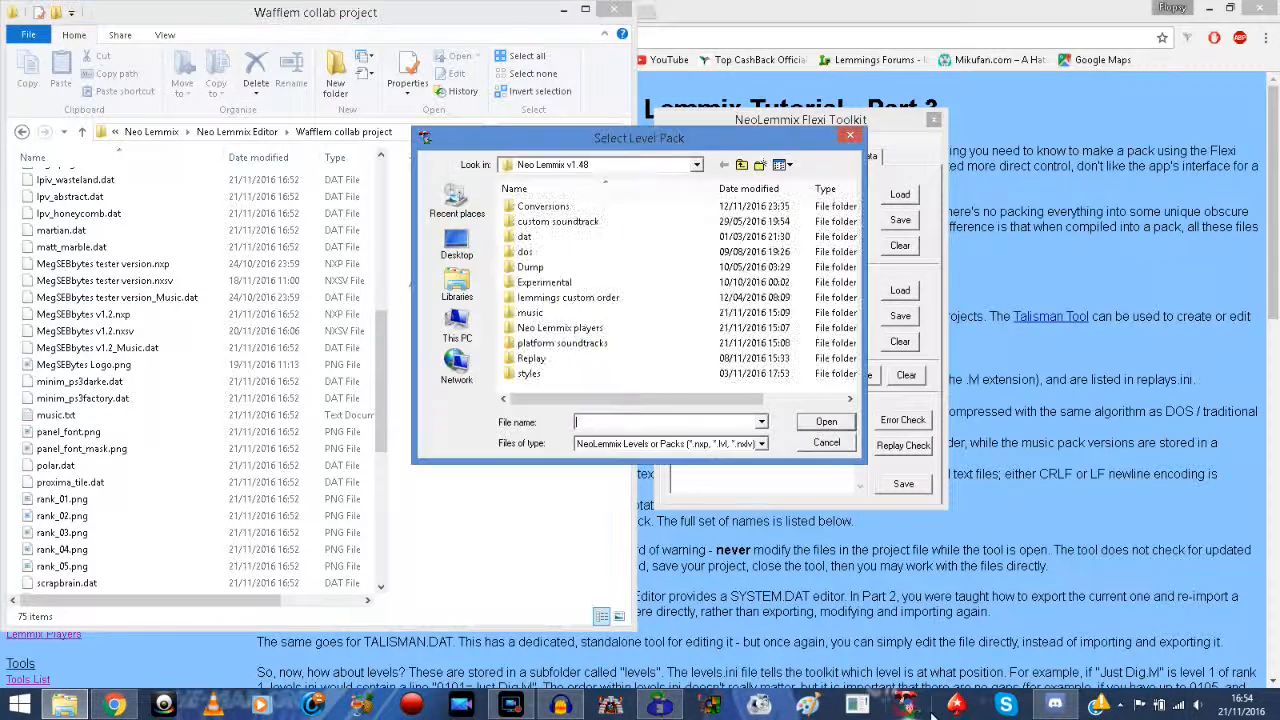
click(741, 164)
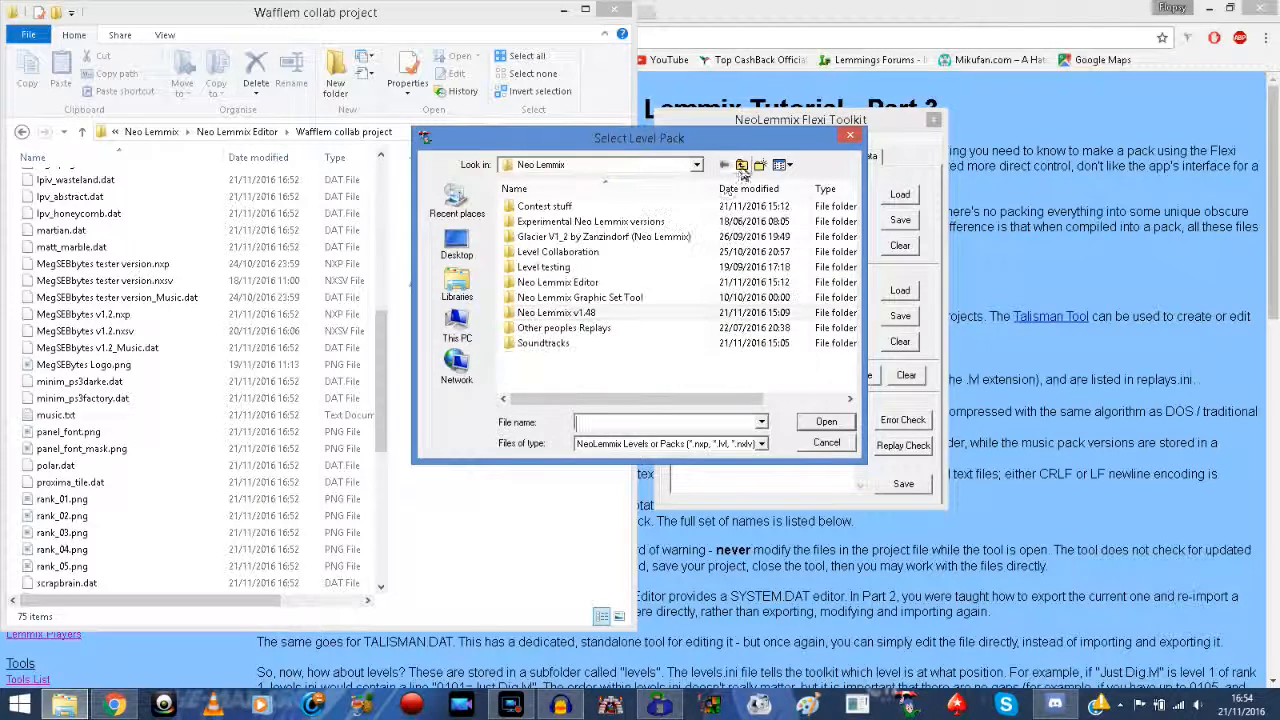
double_click(560, 284)
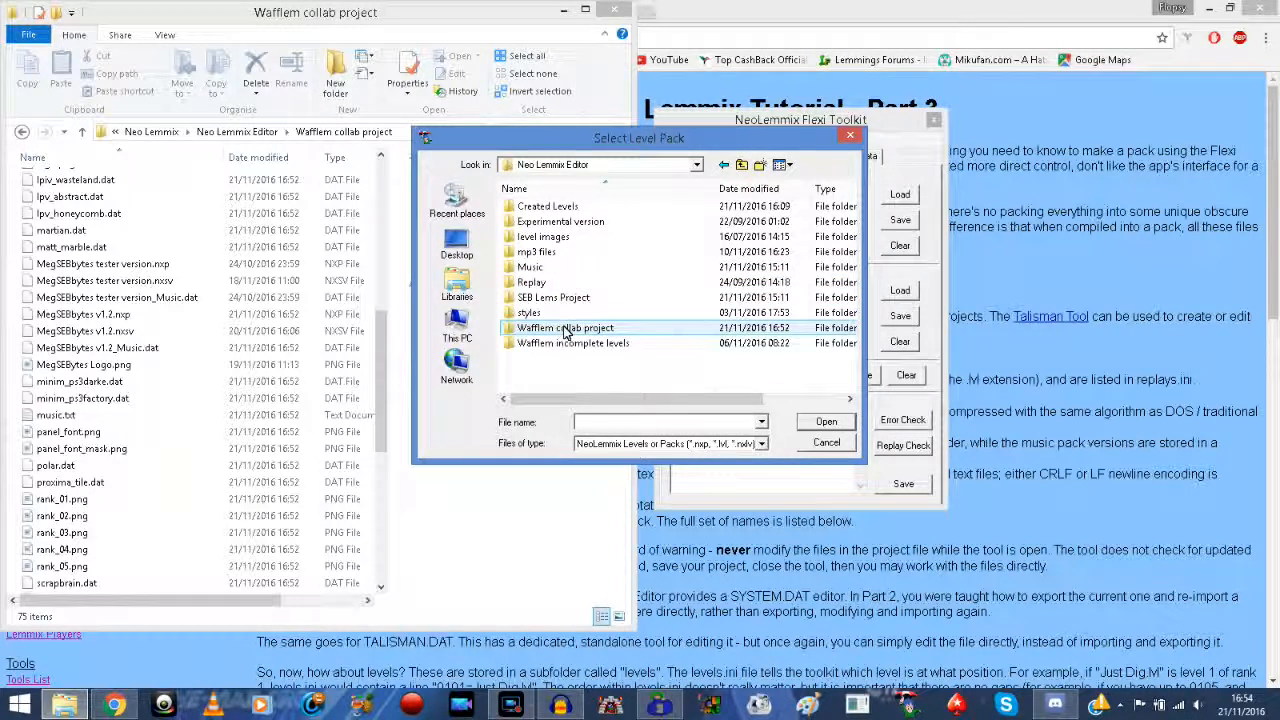
double_click(566, 326)
double_click(793, 360)
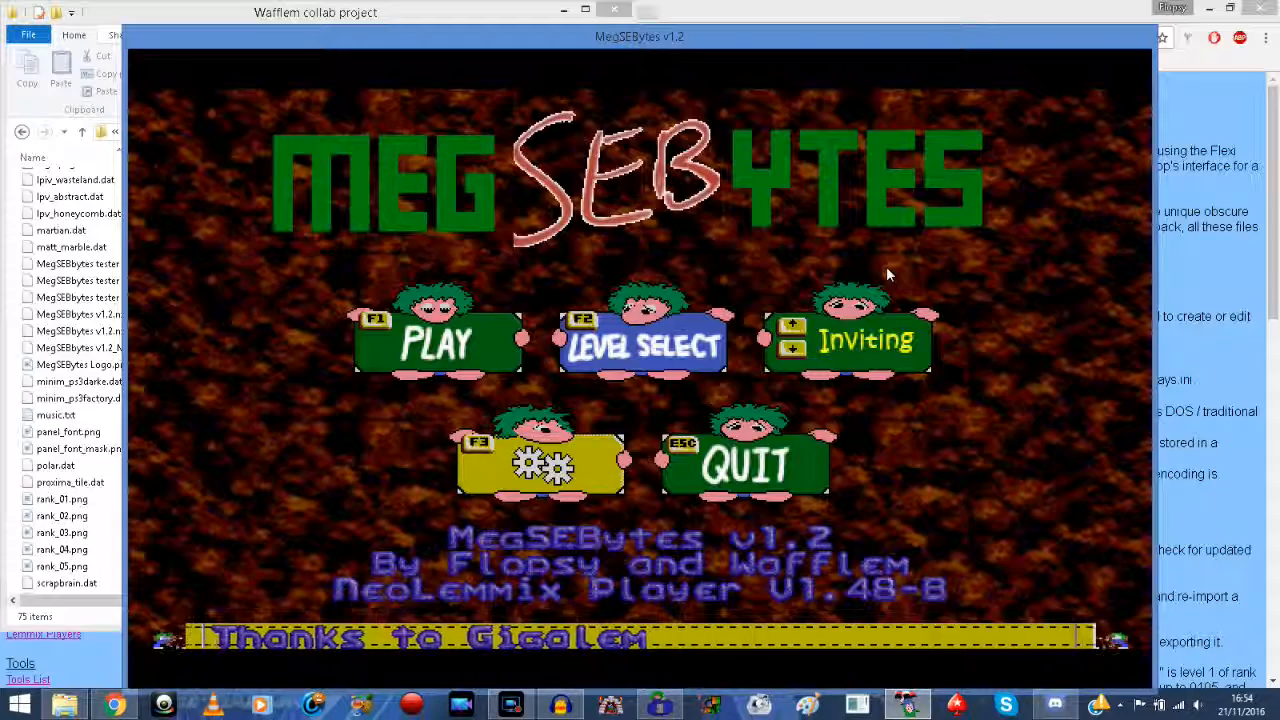
Step: View the preview screen of the first Inviting level, return to the title screen and cycle through the rank signs back to Inviting
key(F1)
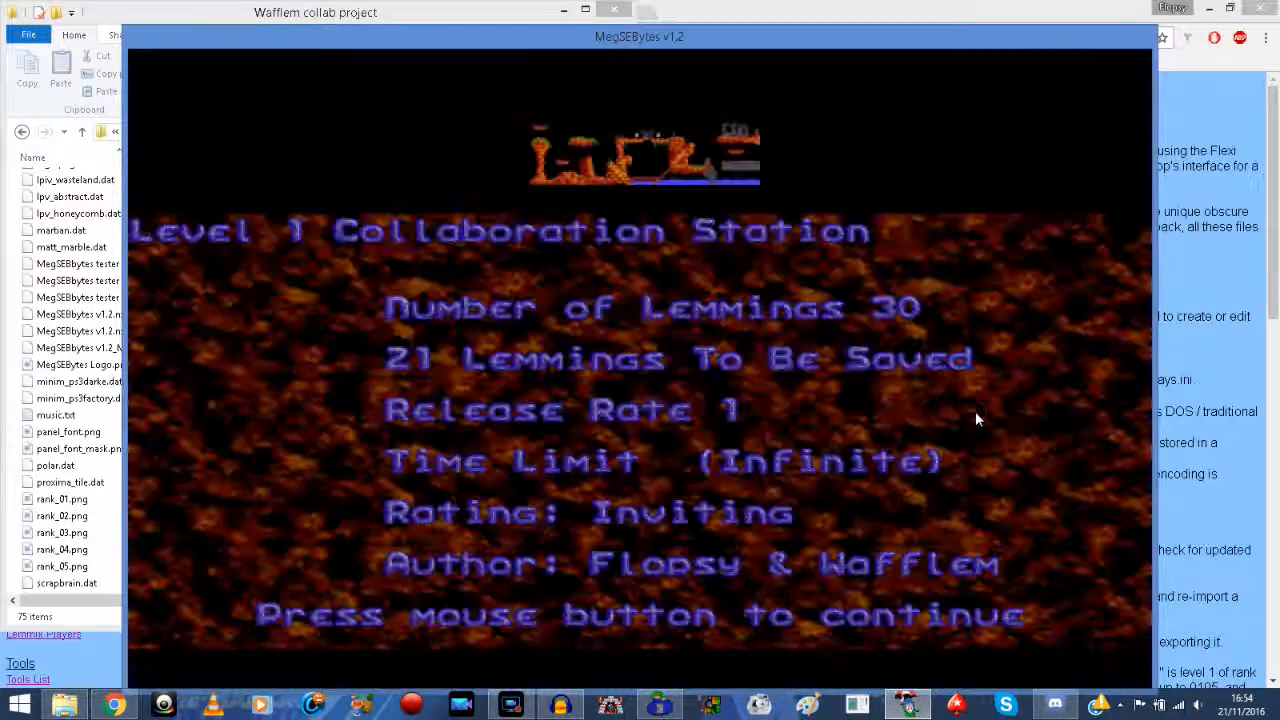
key(Escape)
key(Up)
key(Down)
key(Up)
key(Up)
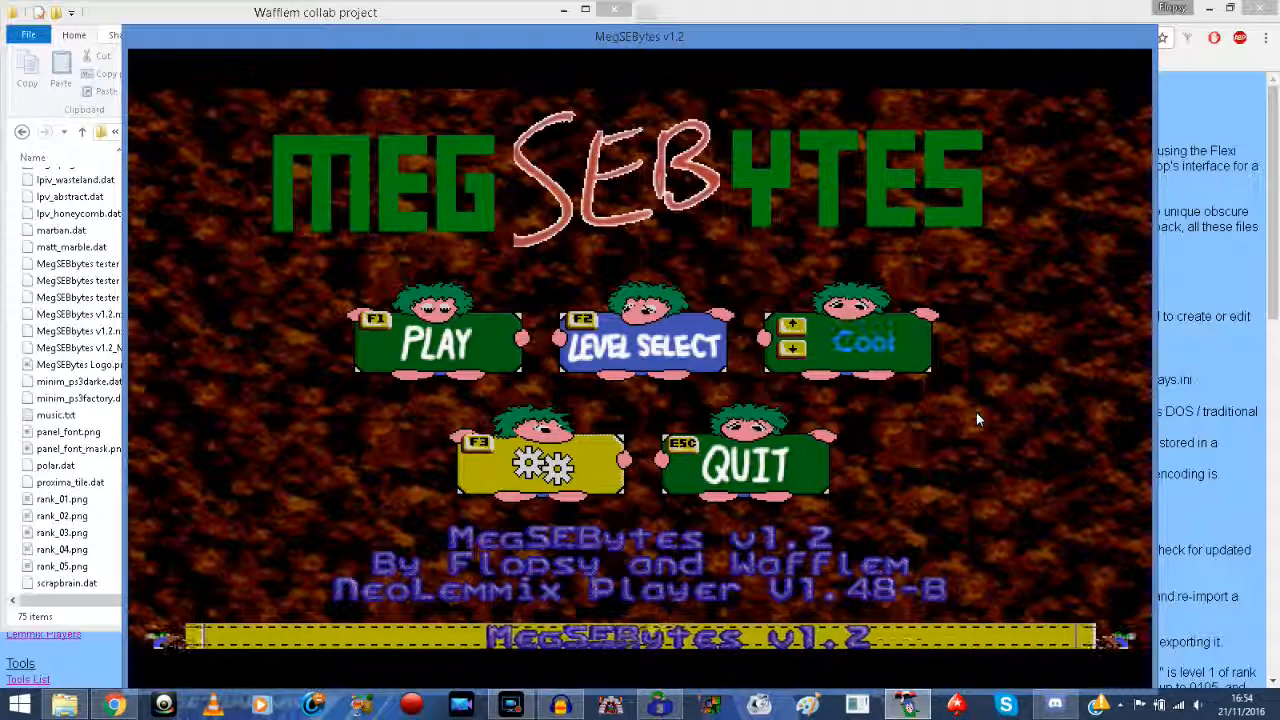
key(Up)
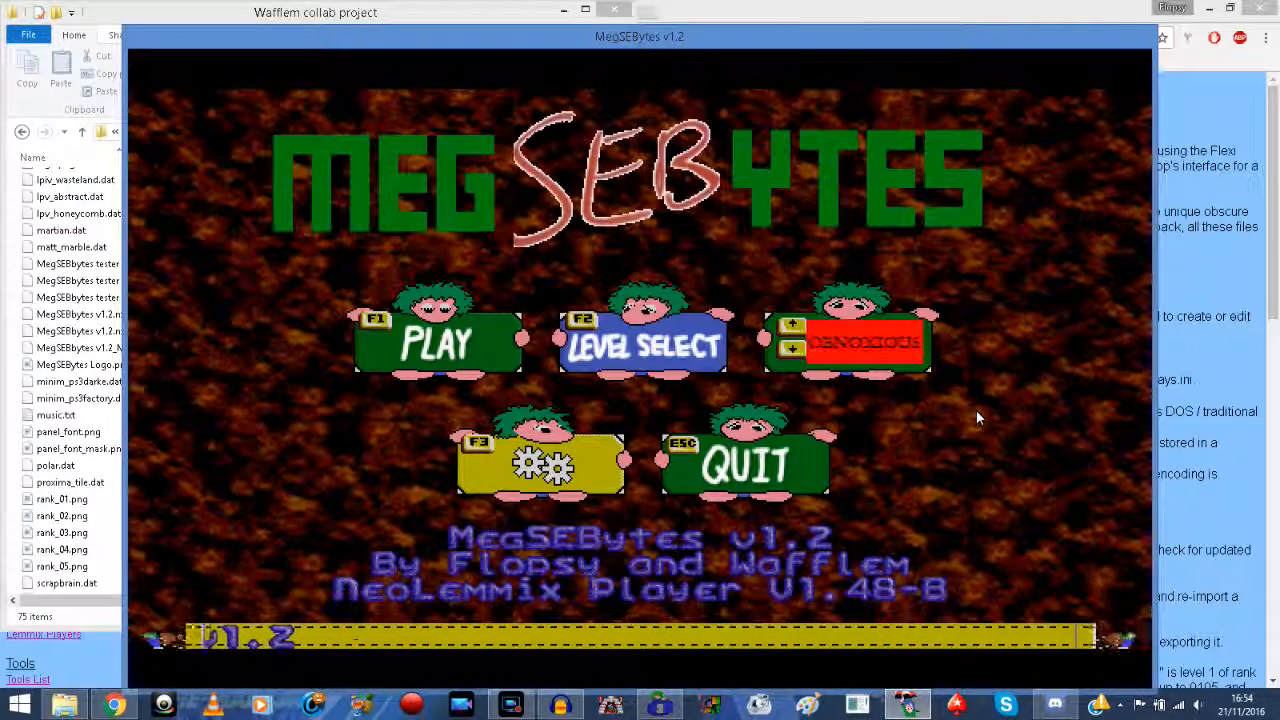
key(Down)
key(Down)
key(Down)
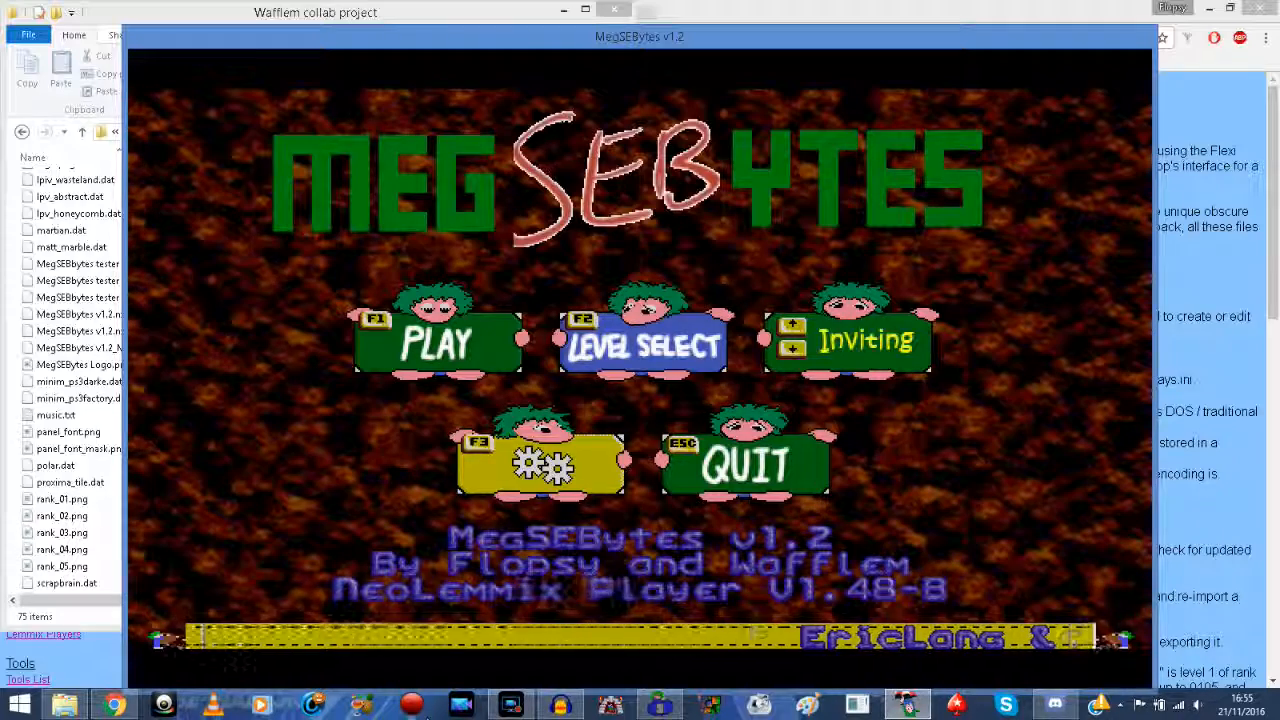
Step: Switch to the Flexi Toolkit and check the pack title, Title Screen Second Line and Scroller Text 1 against the game's title screen
click(657, 706)
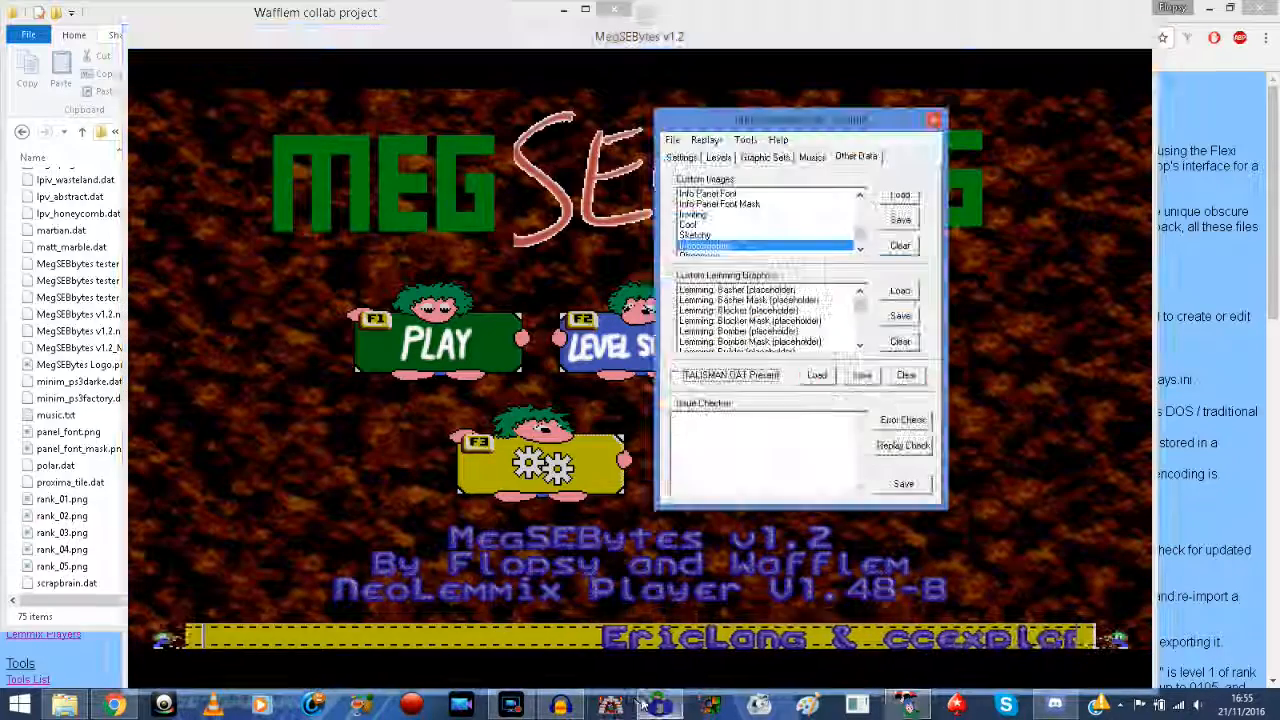
click(680, 157)
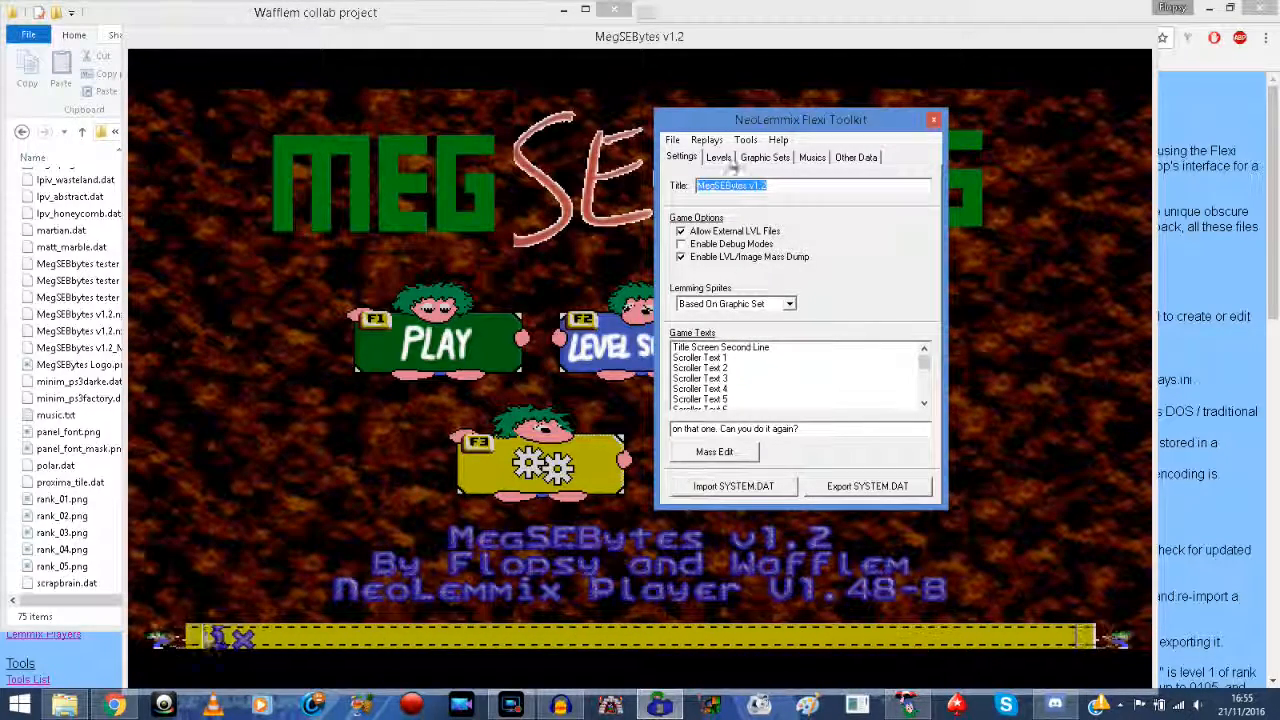
click(708, 348)
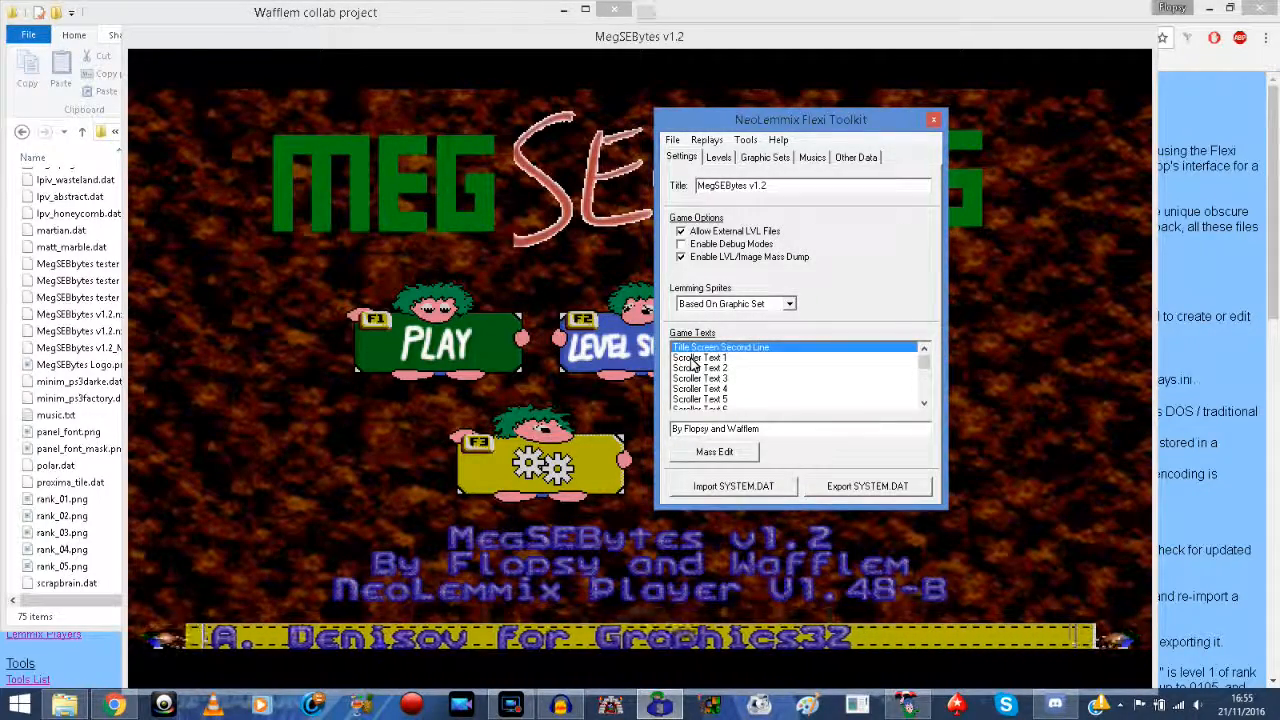
click(694, 358)
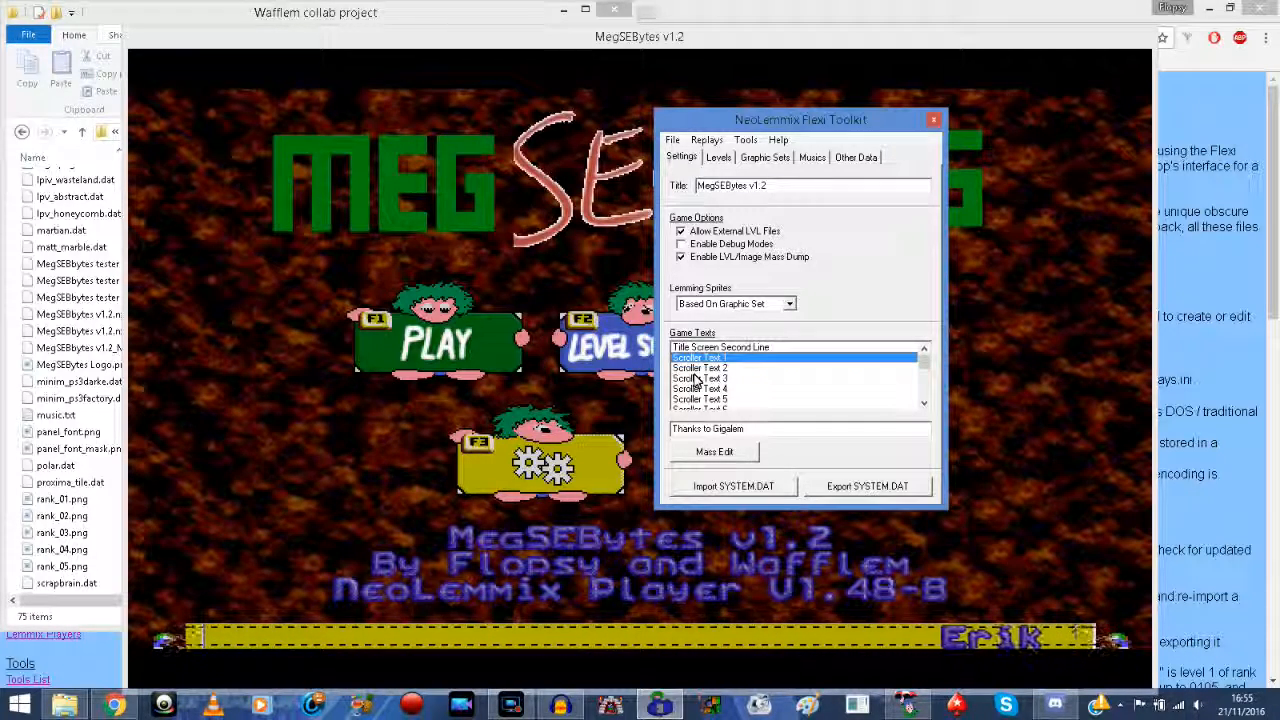
Step: Review Scroller Text 2 through 4 and look through the remaining game texts down to the postview screen lines
key(Down)
key(Down)
key(Down)
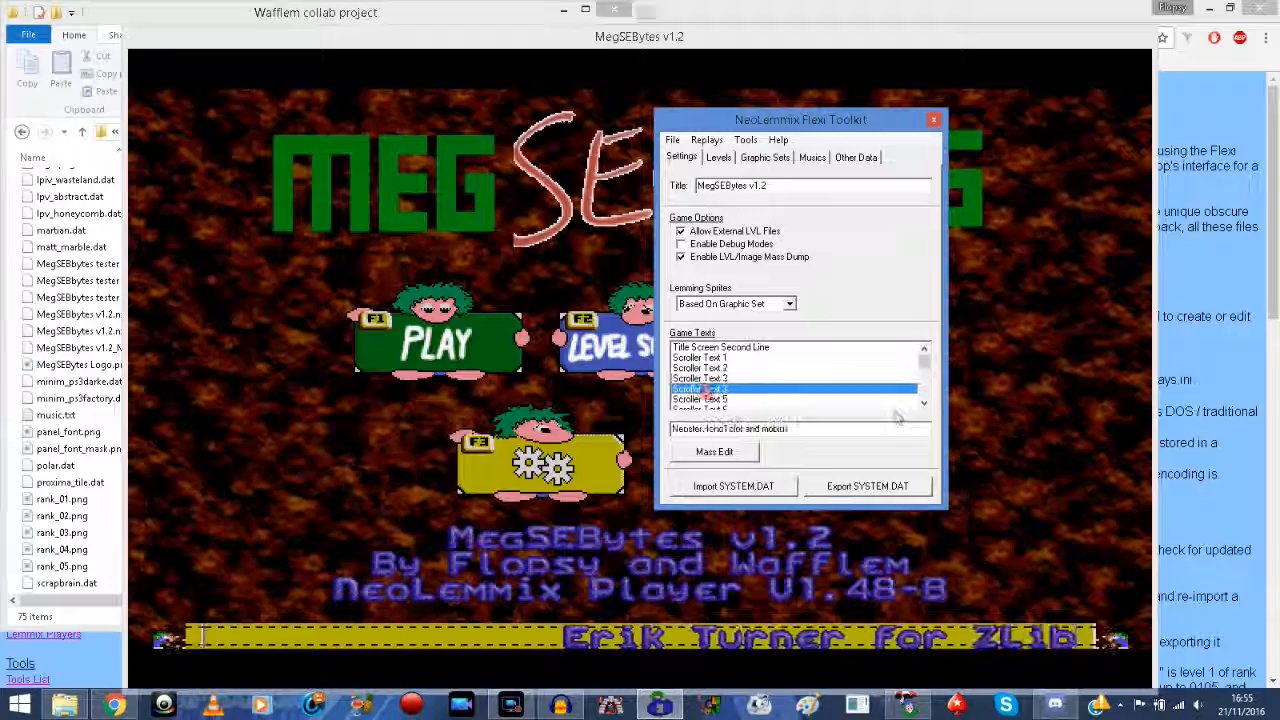
drag(921, 358, 928, 394)
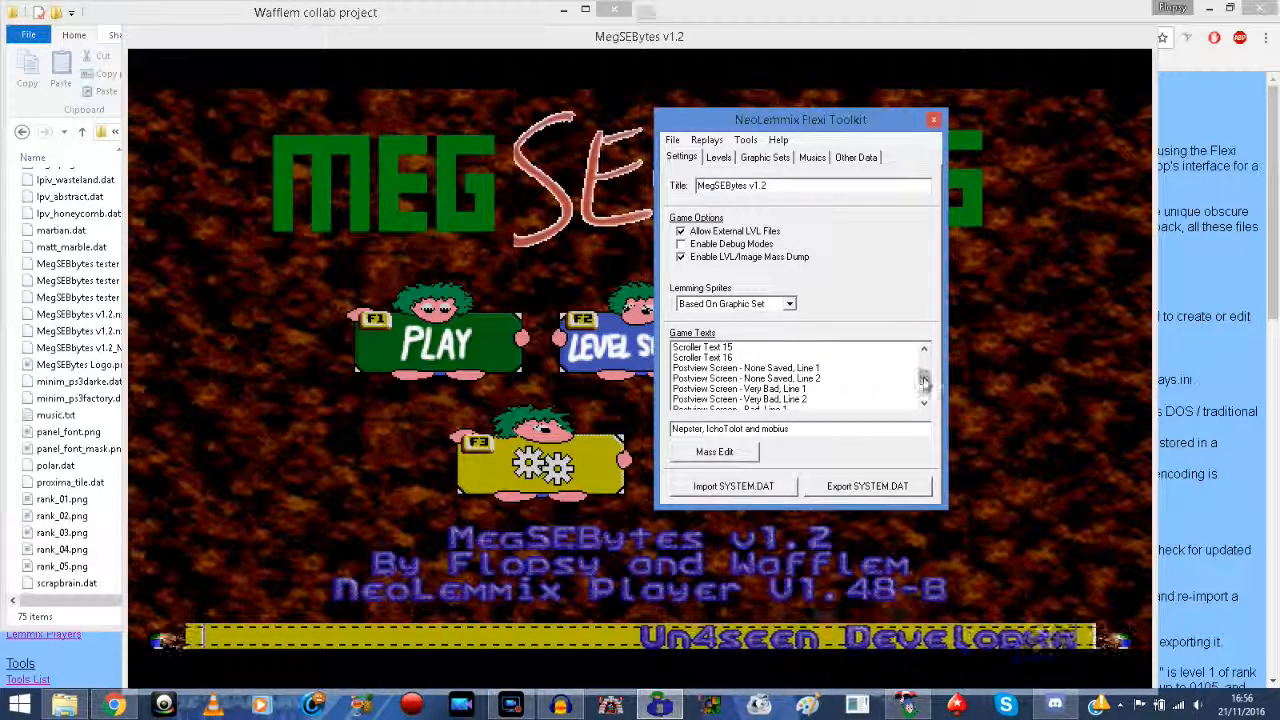
Step: Review the pack's levels, graphic sets and music lists in the Flexi Toolkit
click(722, 160)
click(765, 157)
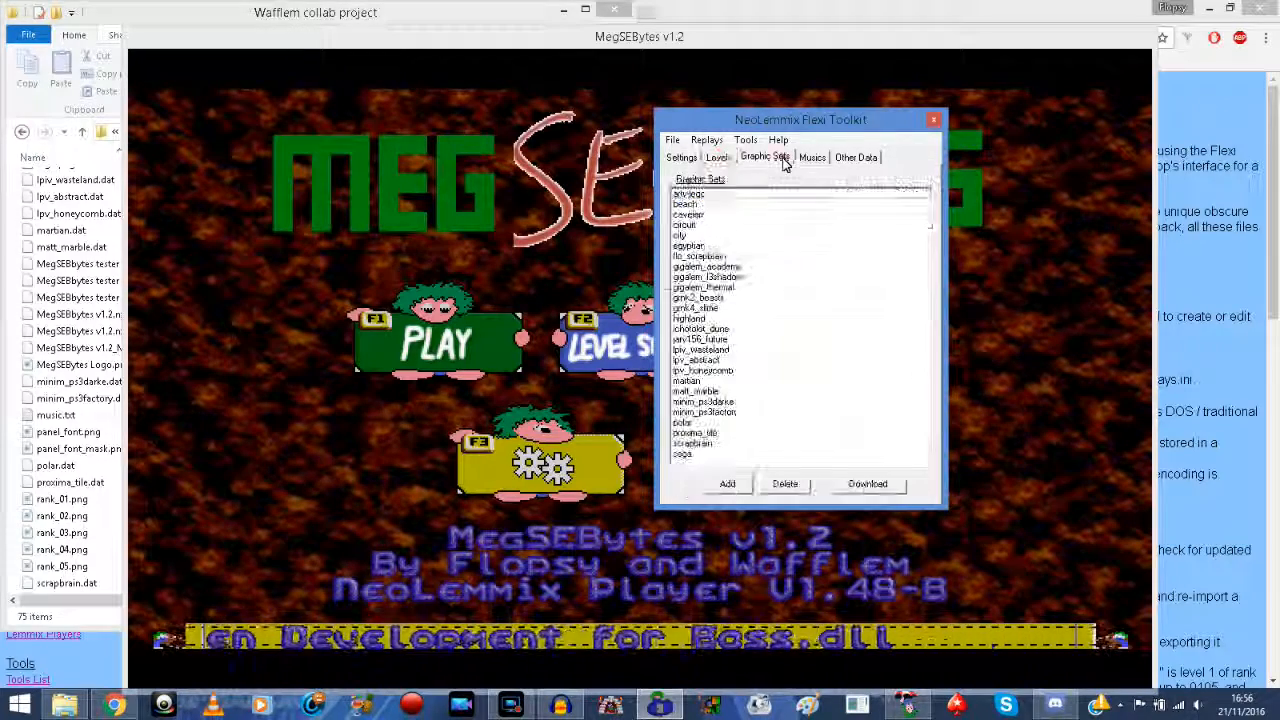
click(835, 156)
click(806, 158)
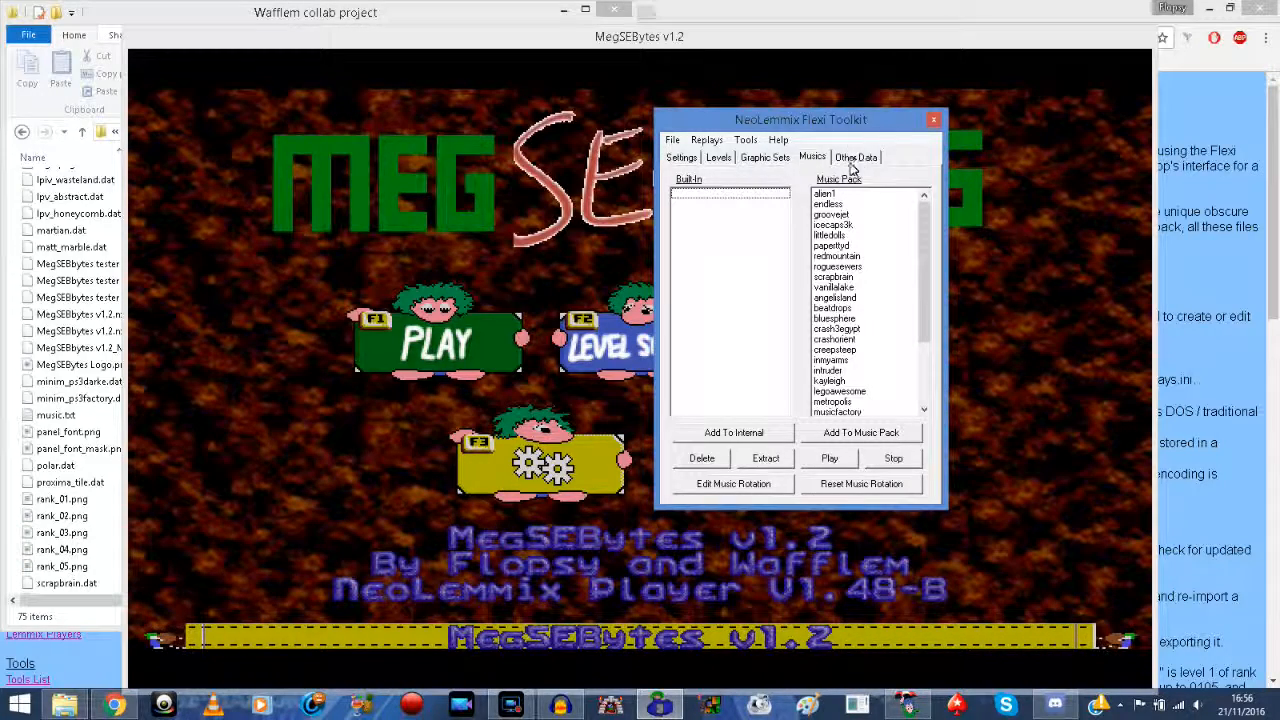
Step: Look over the toolkit's file, replay and help commands, then view its version information and dismiss it
click(706, 140)
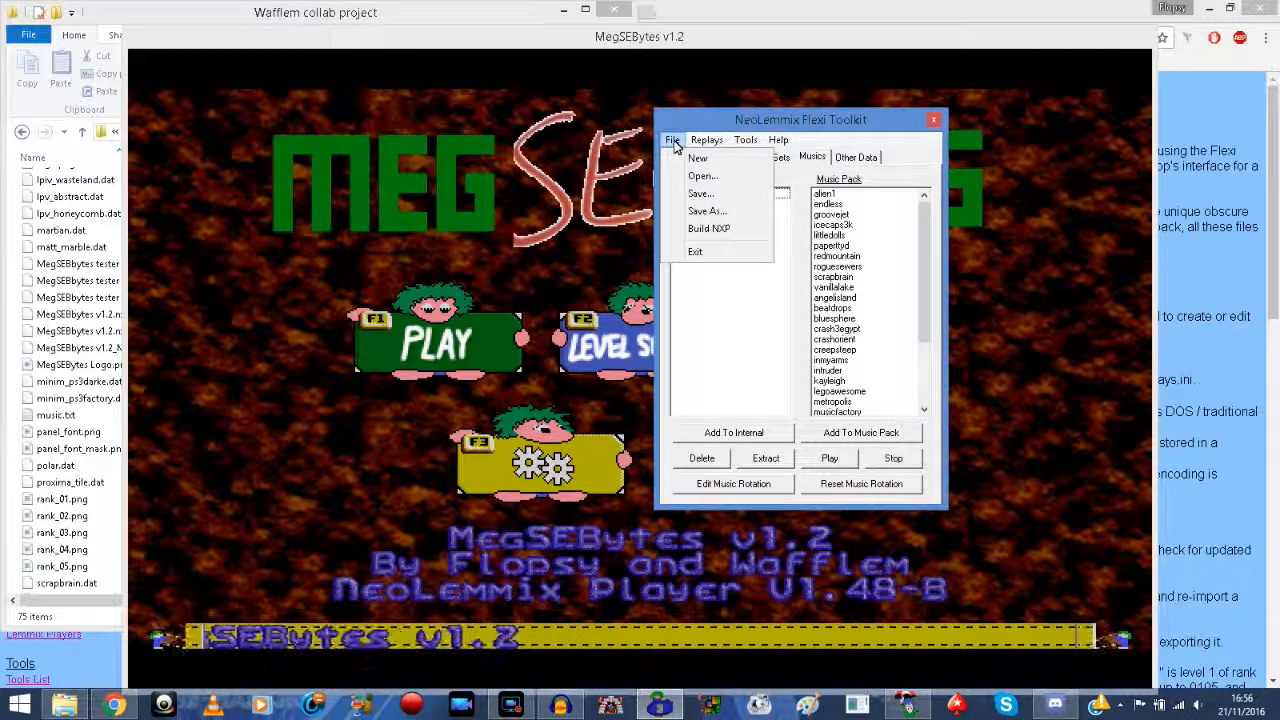
mouse_move(756, 146)
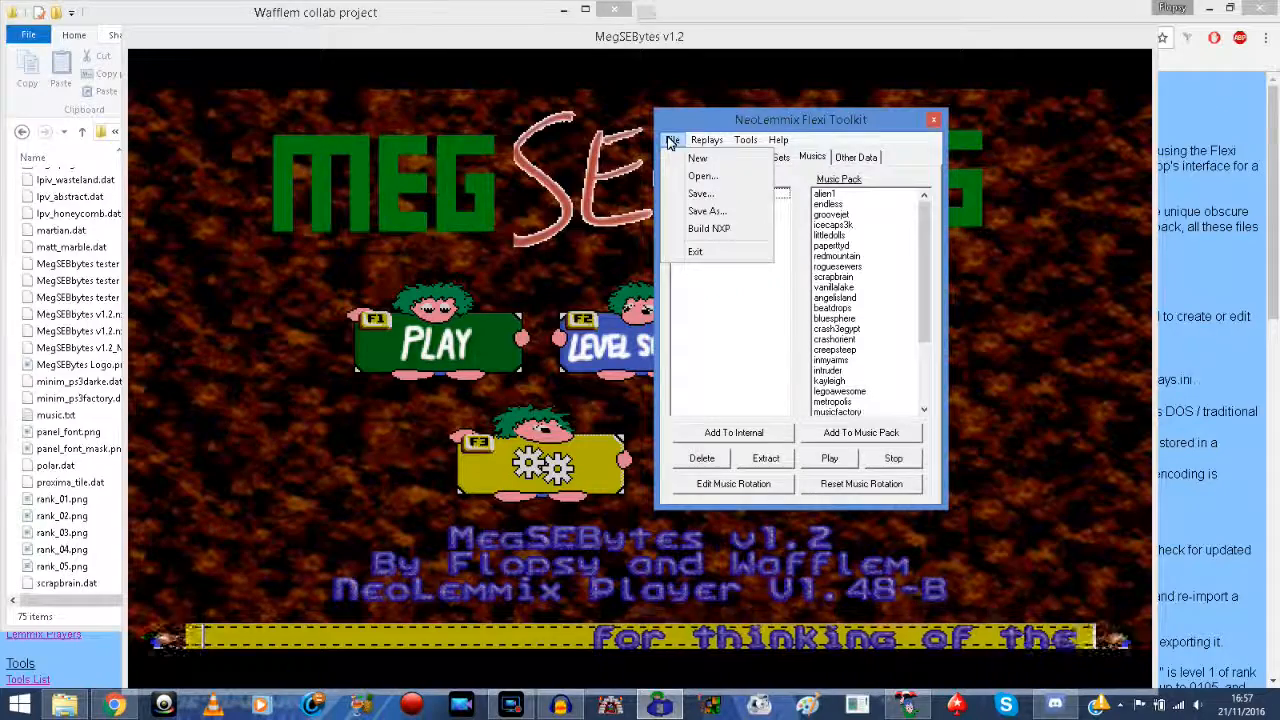
mouse_move(706, 147)
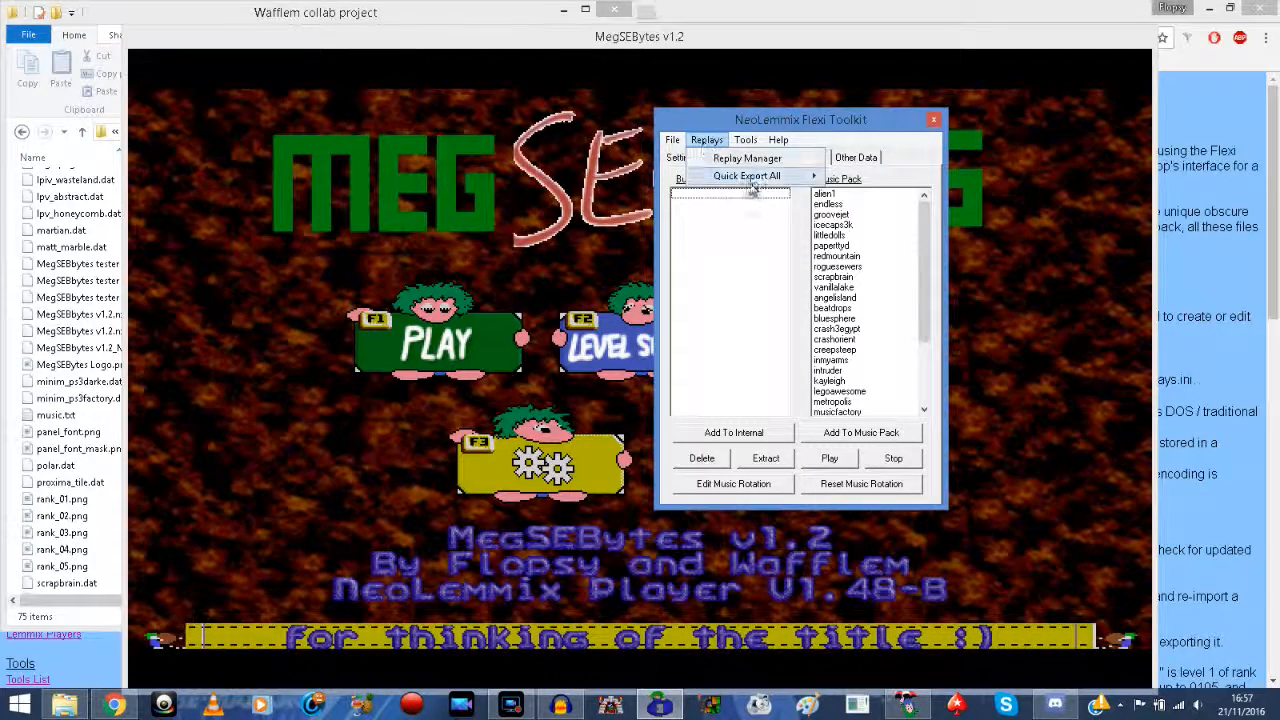
mouse_move(752, 184)
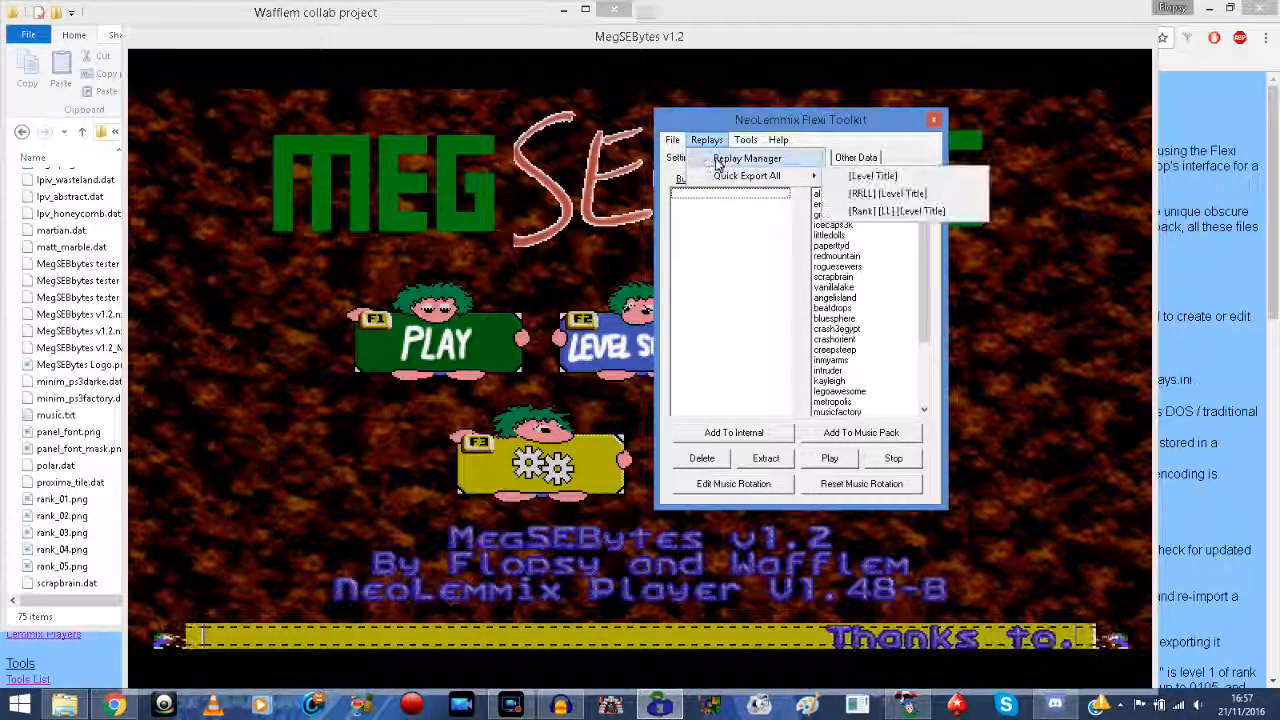
mouse_move(746, 141)
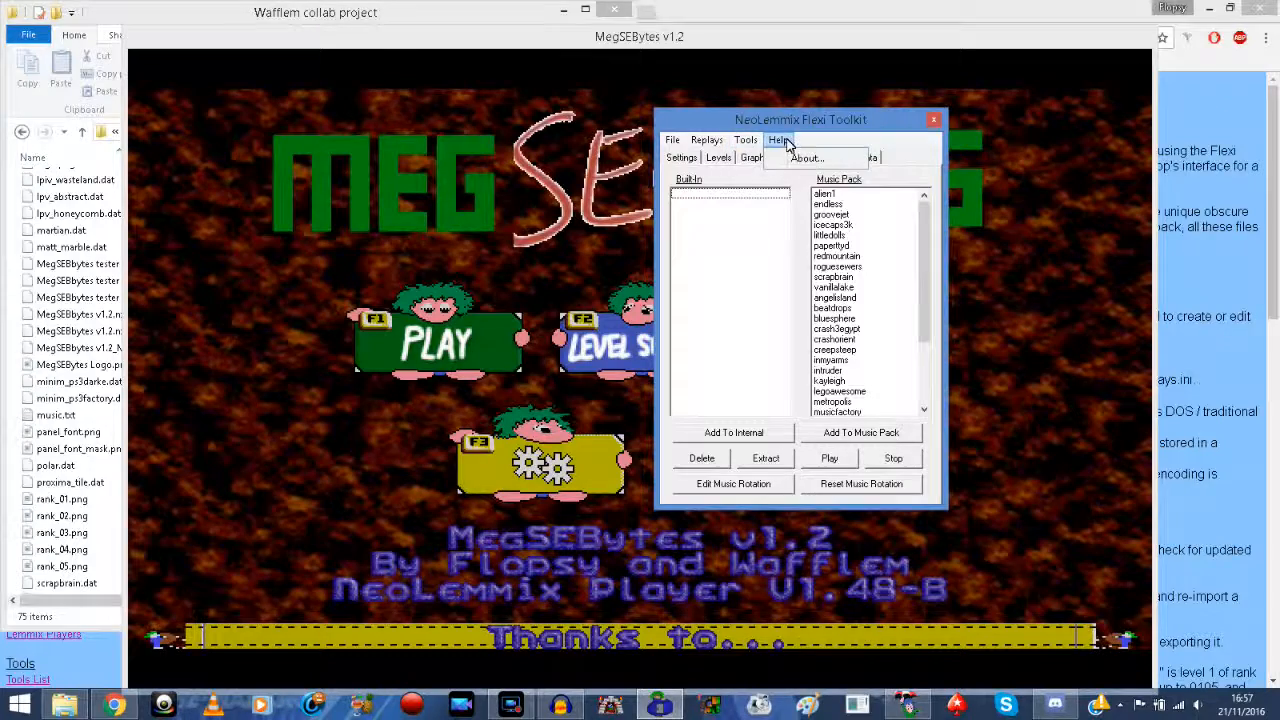
click(806, 158)
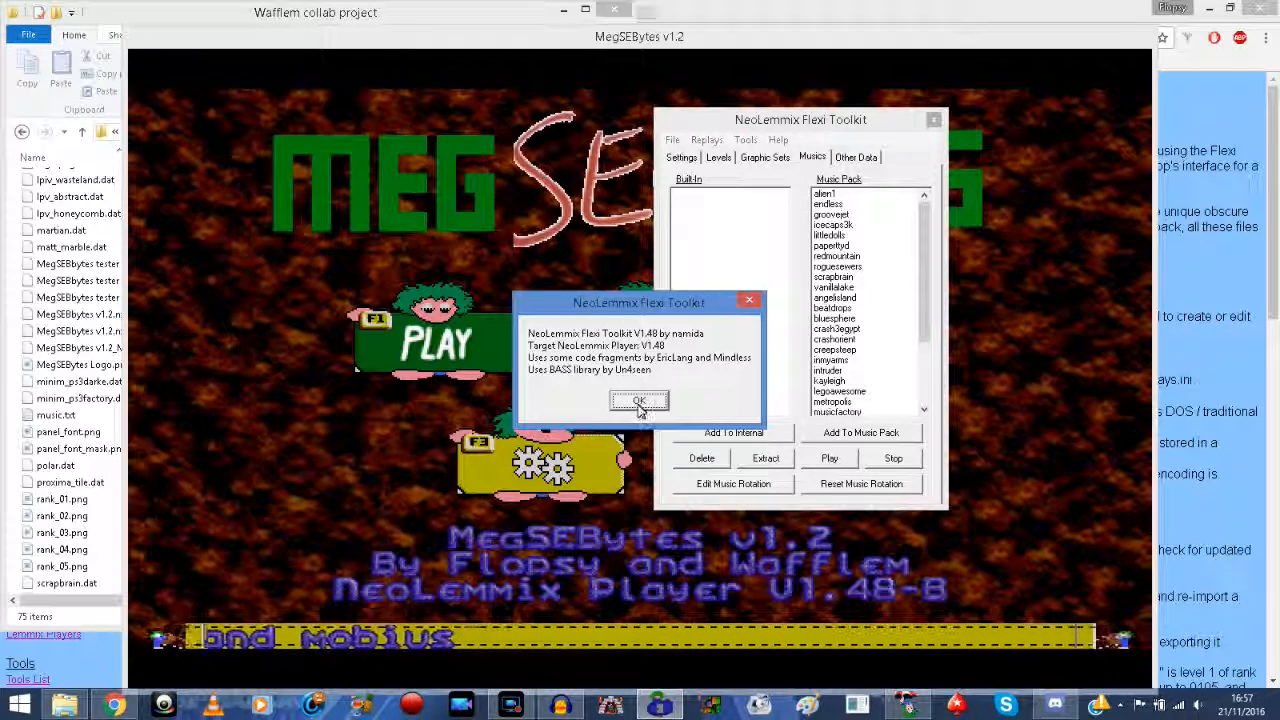
click(639, 404)
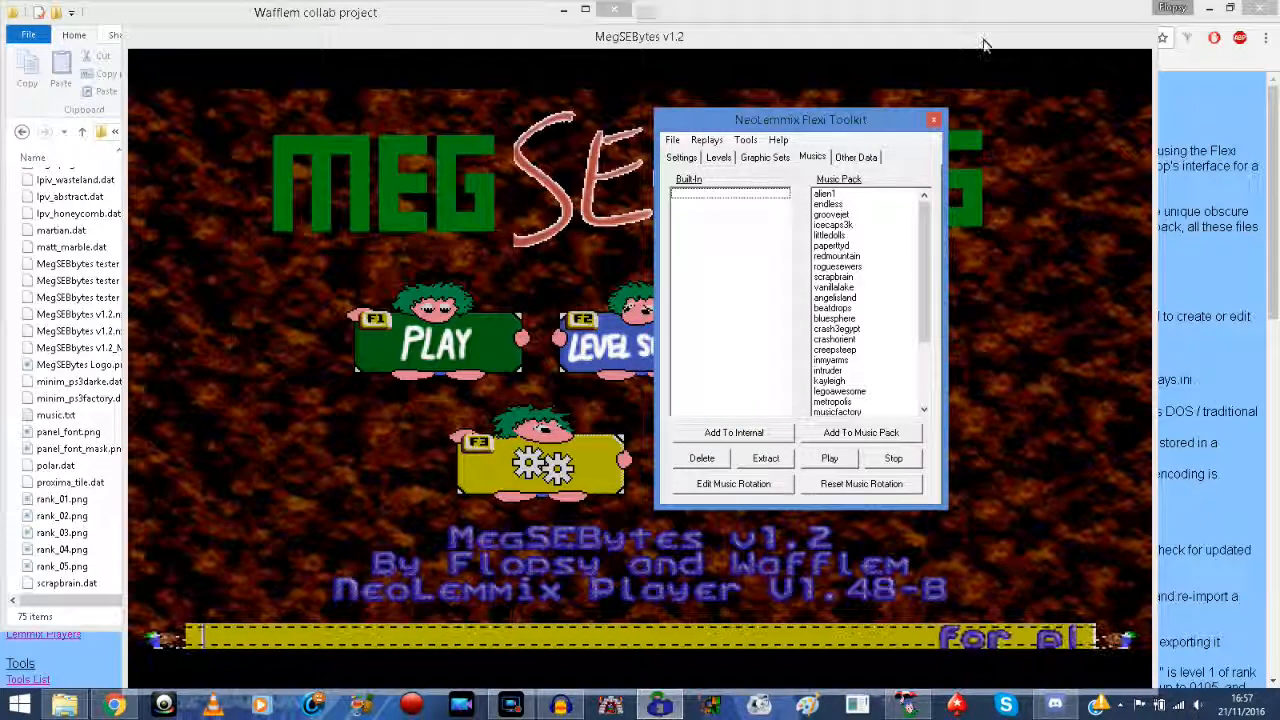
Step: Close the Flexi Toolkit, the Wafflem collab project folder window and the MegSEBytes v1.2 player
click(934, 121)
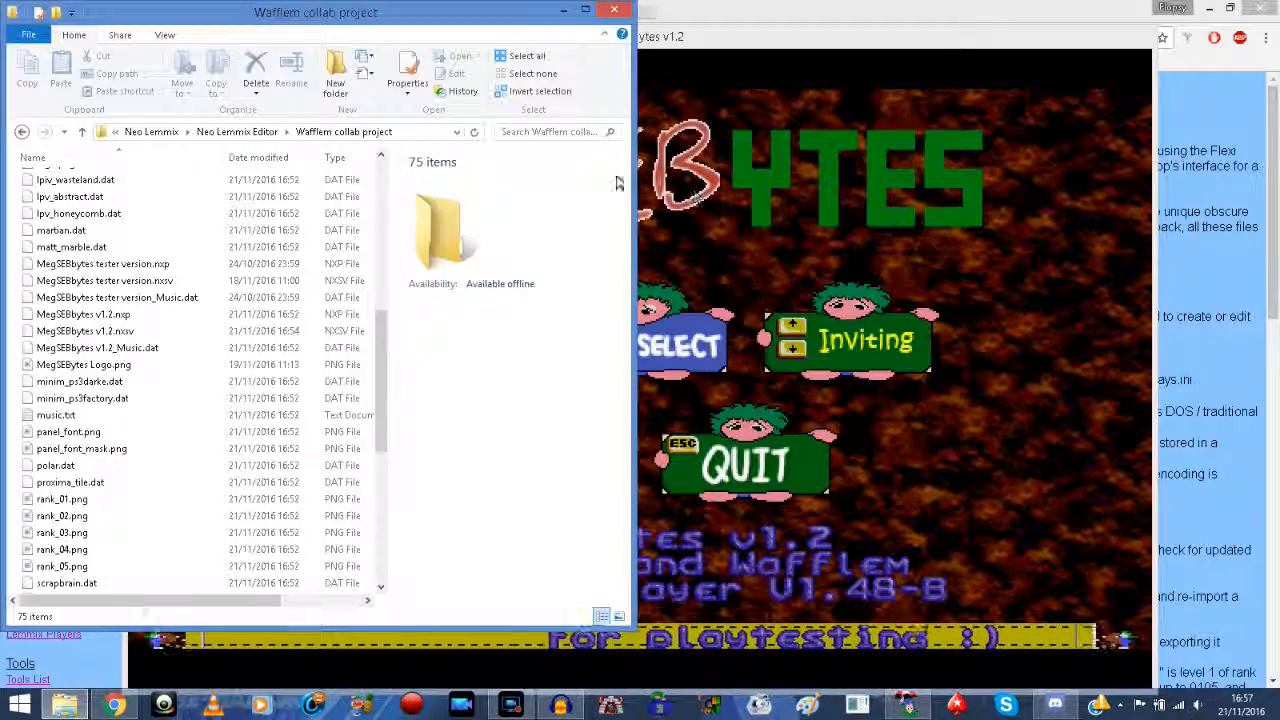
click(614, 10)
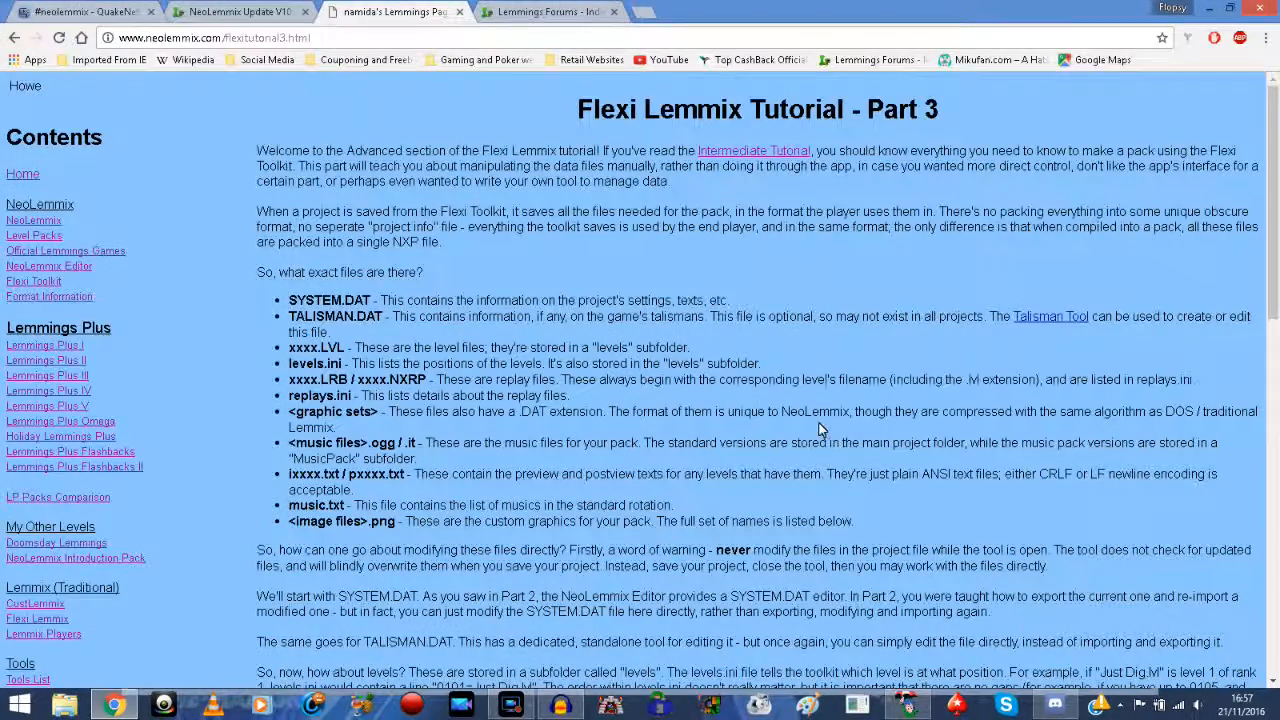
click(907, 705)
key(Escape)
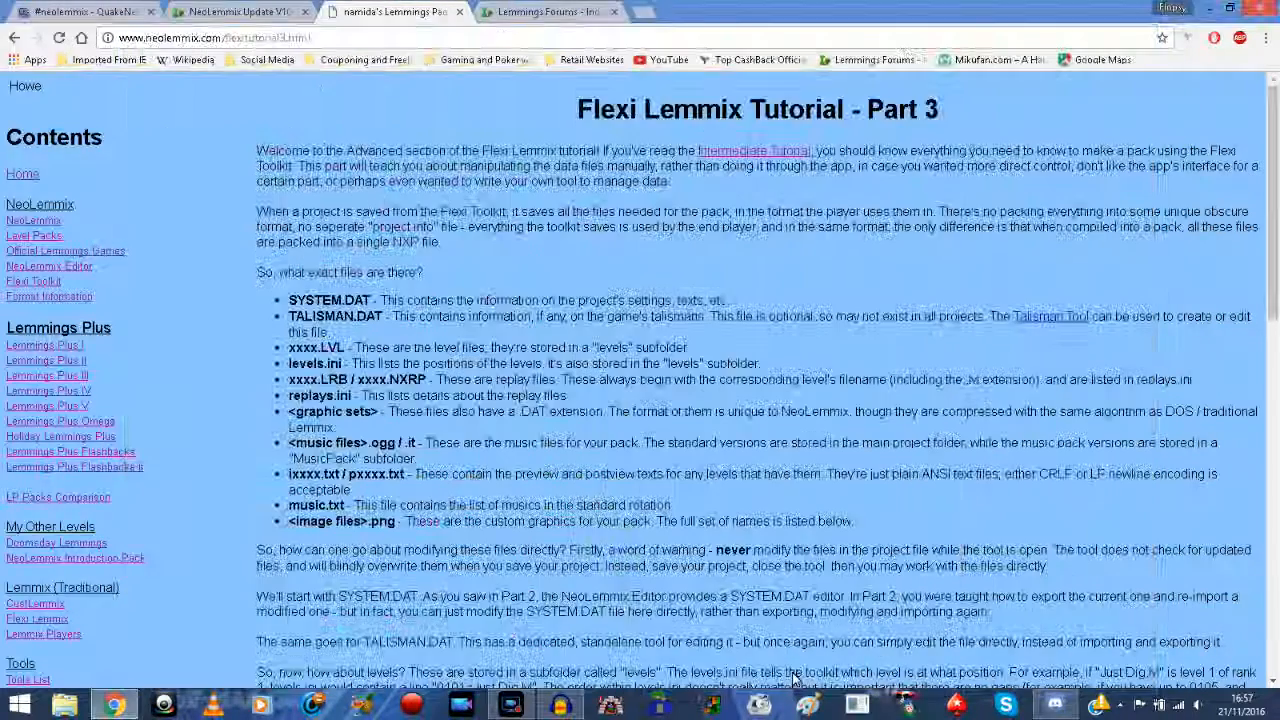
click(516, 704)
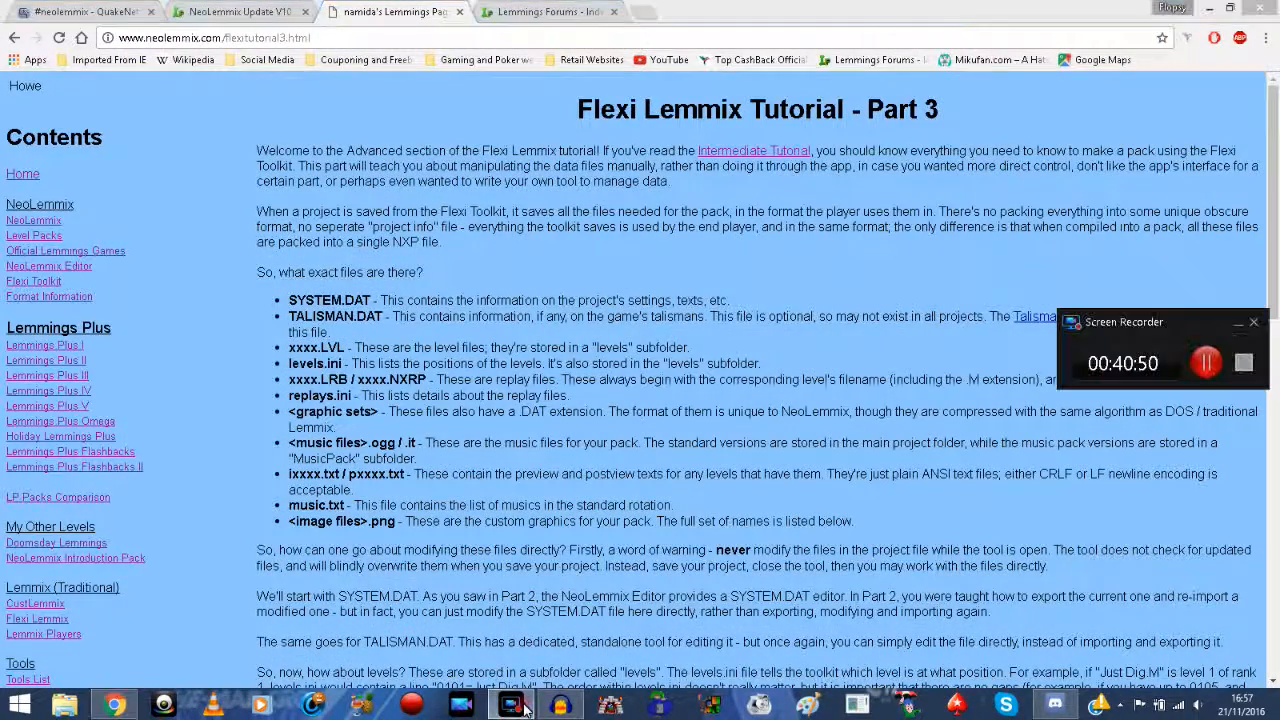